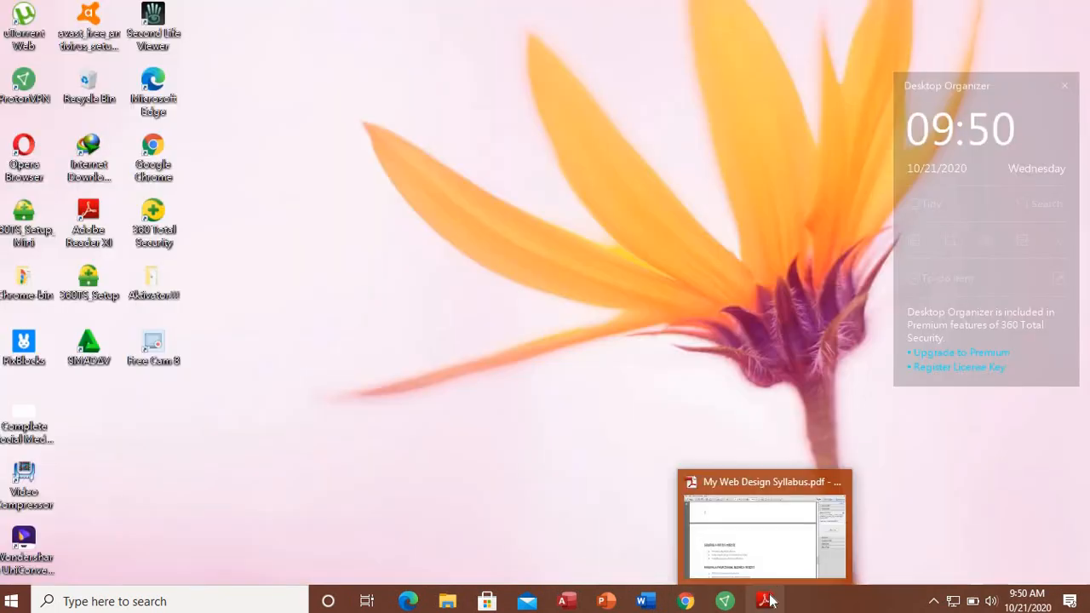
Step: Open My Web Design Syllabus.pdf at page 4, listing the hotel and business website lessons
{"action": "left_click", "coordinate": [762, 599]}
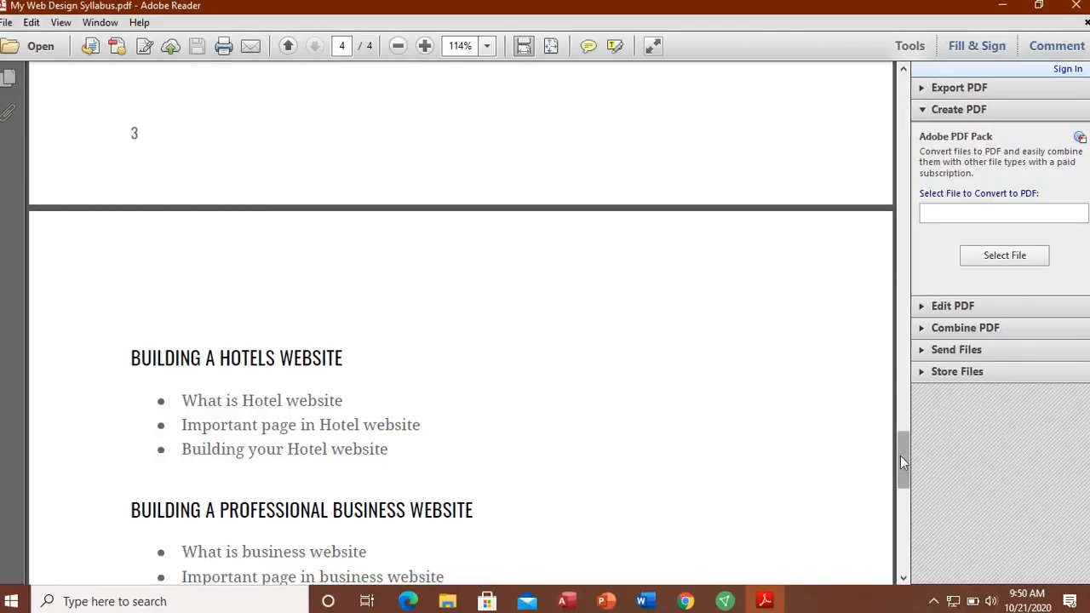
{"action": "scroll", "coordinate": [900, 459], "scroll_direction": "down", "scroll_amount": 2}
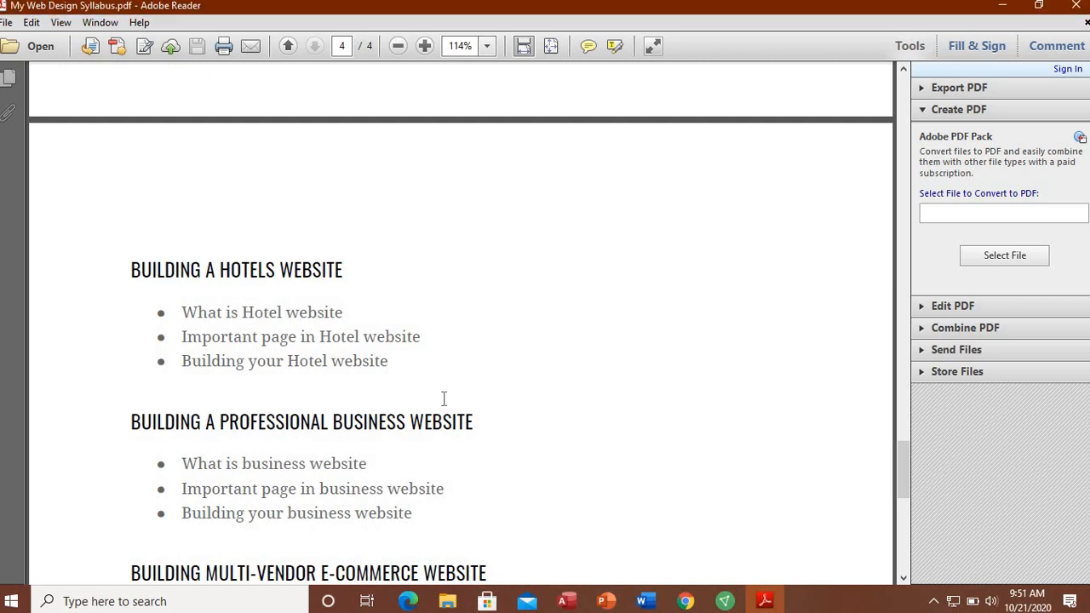
{"action": "left_click", "coordinate": [695, 604]}
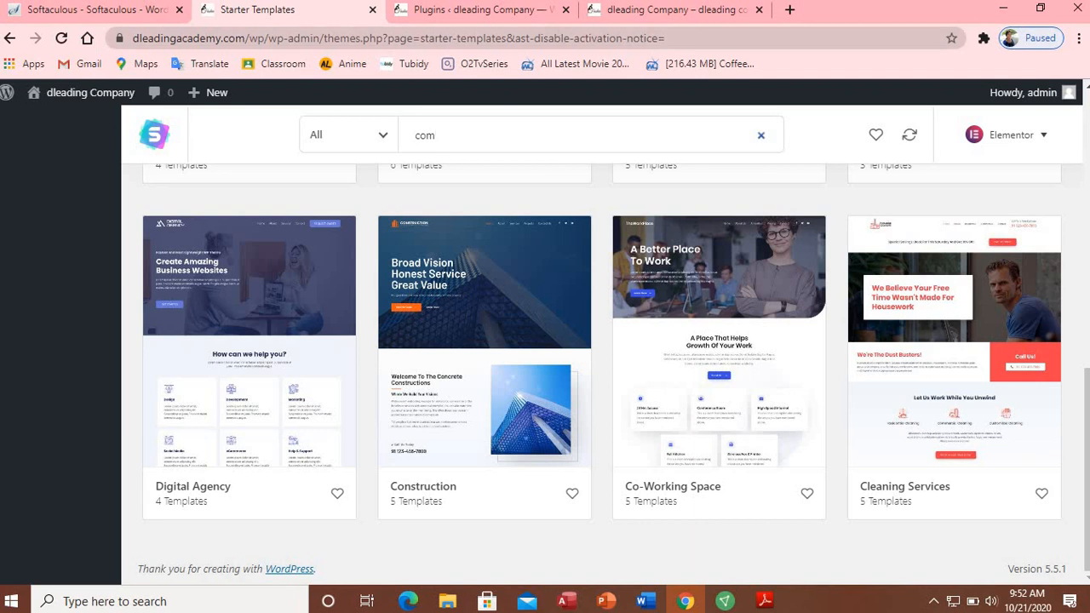
Step: Show the Installed Plugins page listing Akismet Anti-Spam, Elementor and Essential Addons for Elementor
{"action": "left_click", "coordinate": [521, 17]}
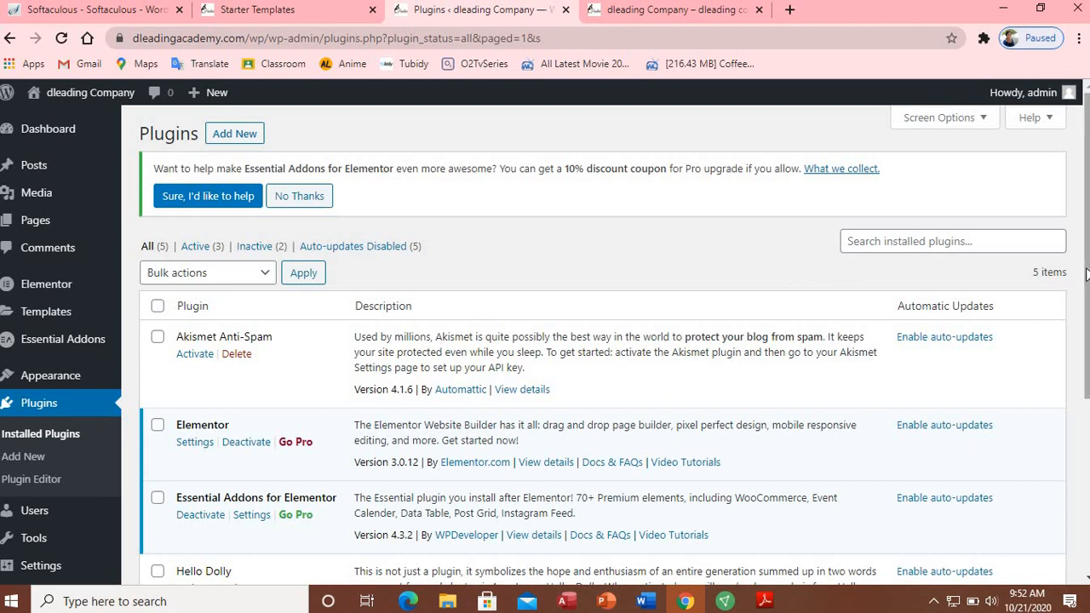
Step: Scroll the plugin list to Starter Templates, then return to the library's 'com' search results
{"action": "left_click_drag", "start_coordinate": [1085, 281], "coordinate": [1086, 352]}
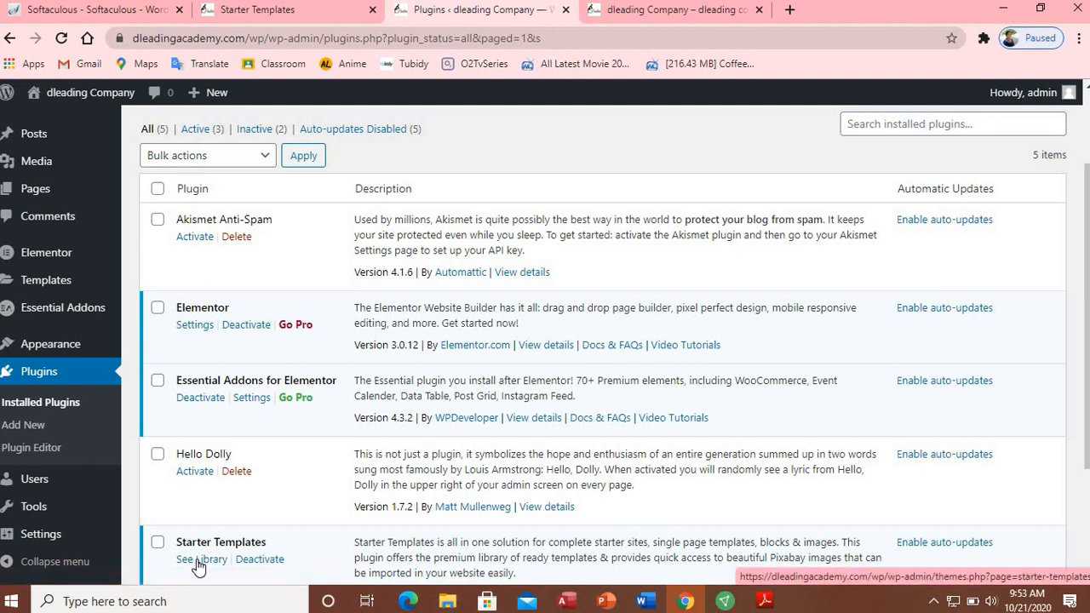
{"action": "left_click", "coordinate": [258, 17]}
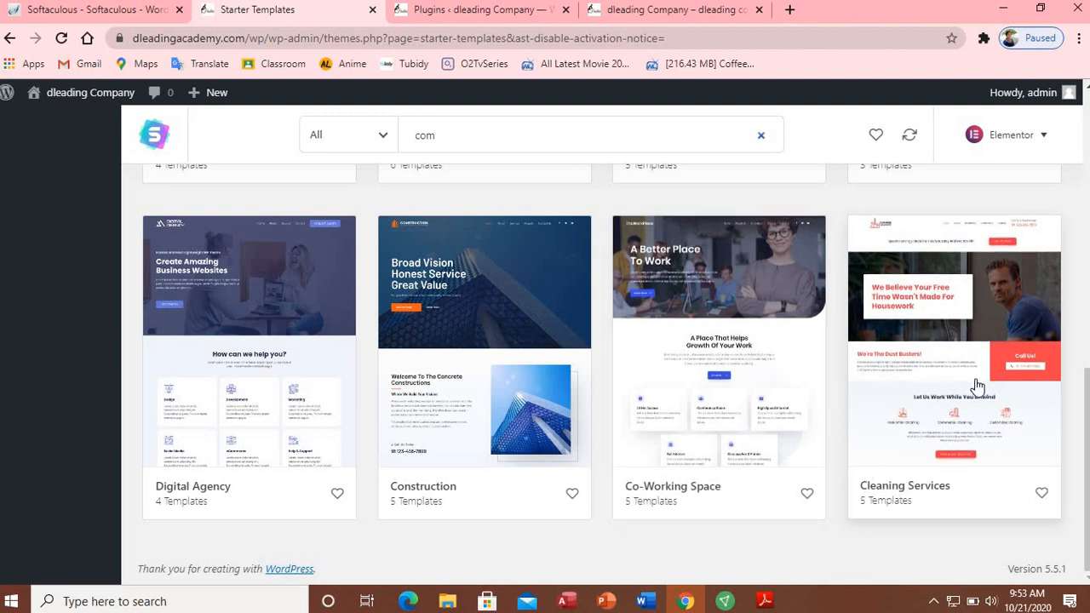
Step: Open the Construction template and bring up its Import Complete Site options
{"action": "left_click", "coordinate": [474, 332]}
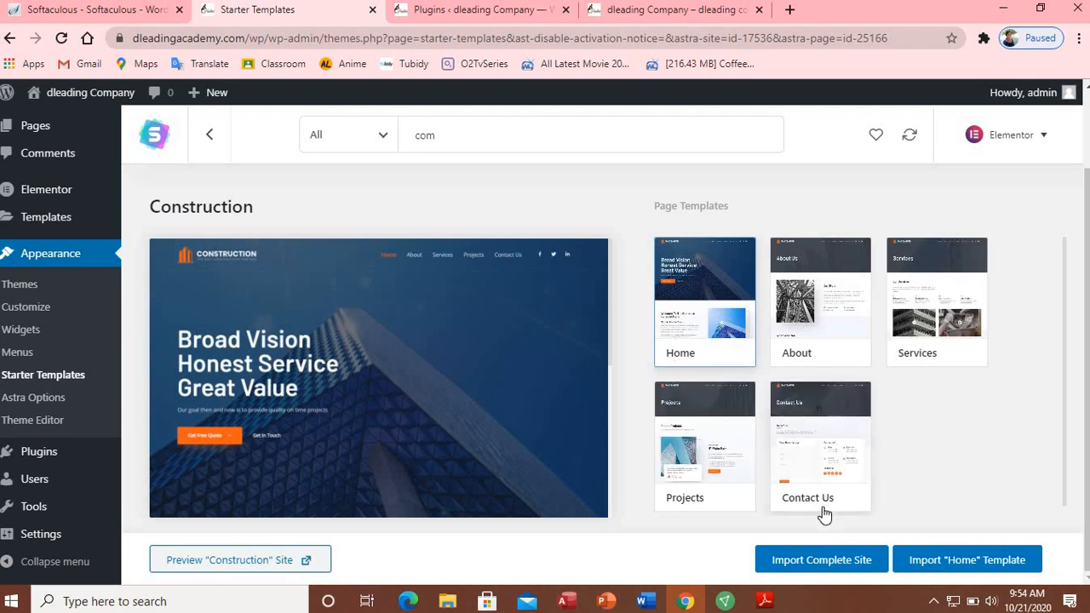
{"action": "left_click", "coordinate": [825, 560]}
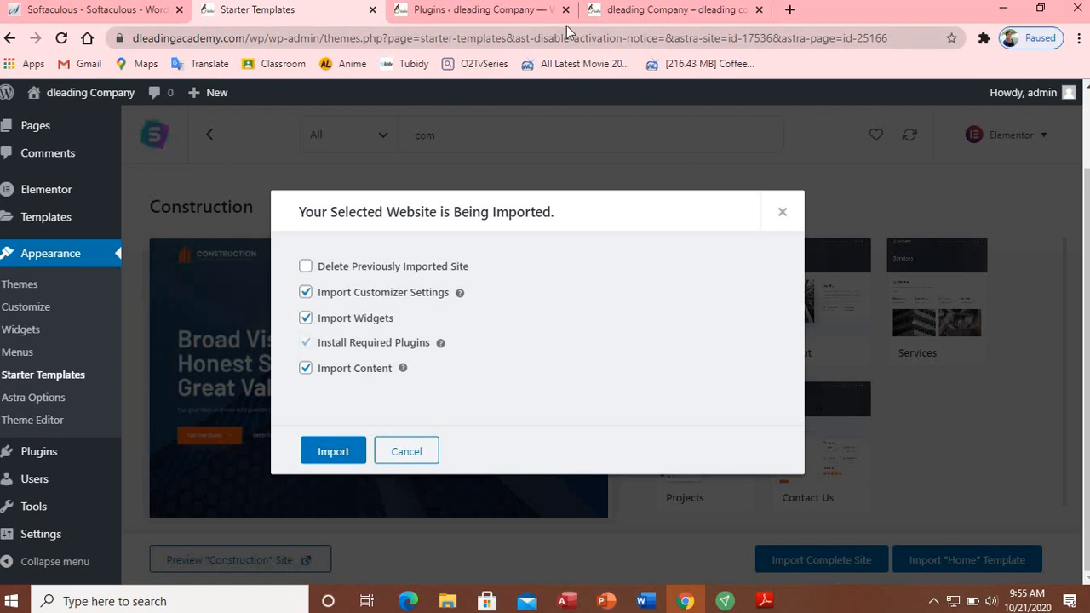
Step: Check the site's current front page, then confirm the Construction import so its plugins install
{"action": "left_click", "coordinate": [645, 11]}
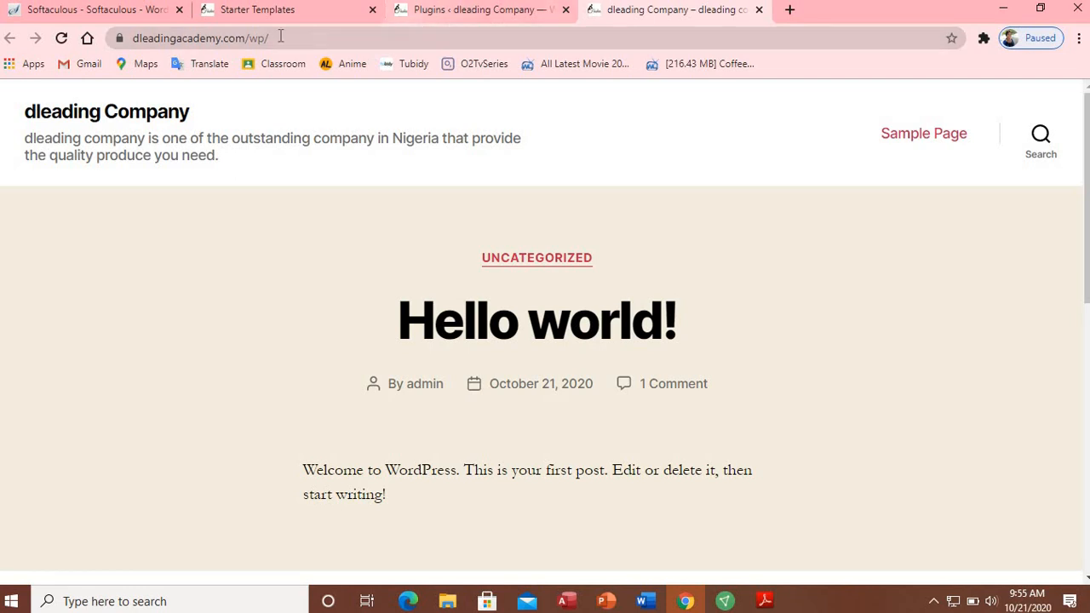
{"action": "left_click", "coordinate": [299, 12]}
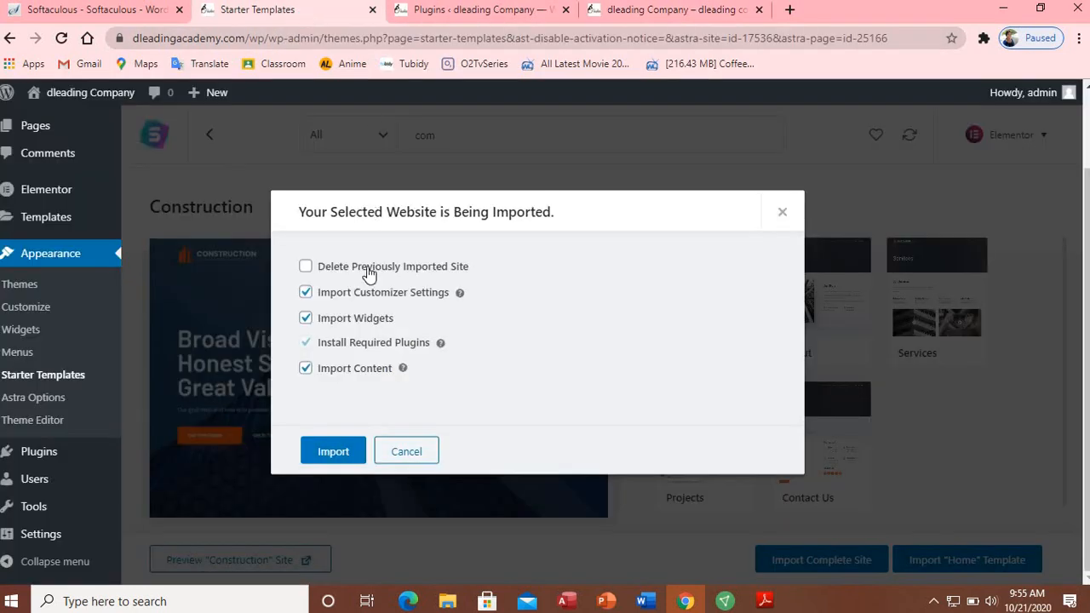
{"action": "left_click", "coordinate": [332, 451]}
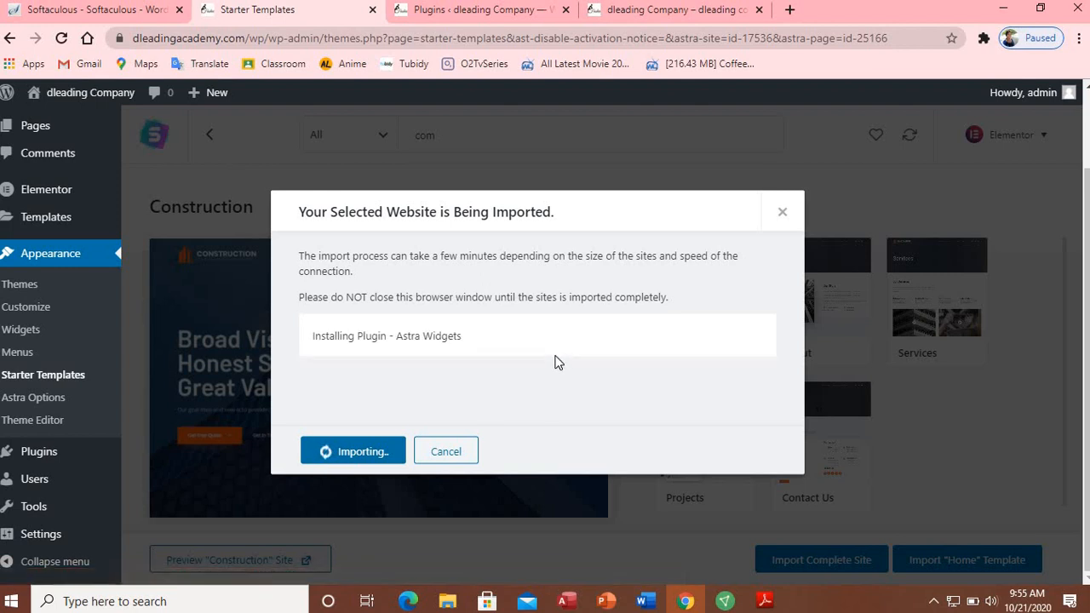
Step: Open the live dleading Company front page and scroll through it
{"action": "left_click", "coordinate": [677, 12]}
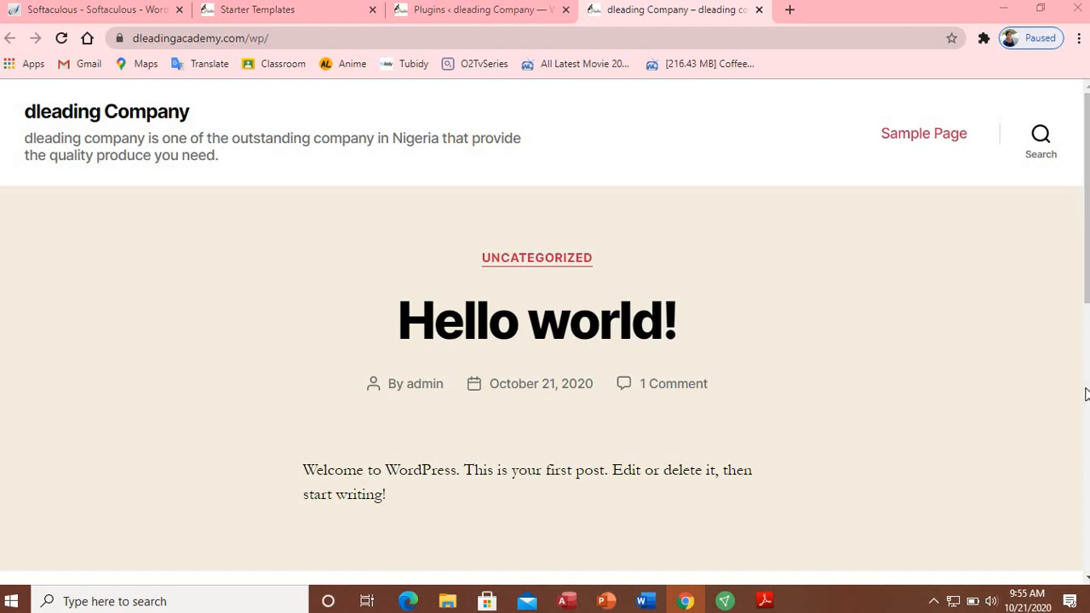
{"action": "scroll", "coordinate": [1087, 316], "scroll_direction": "down", "scroll_amount": 6}
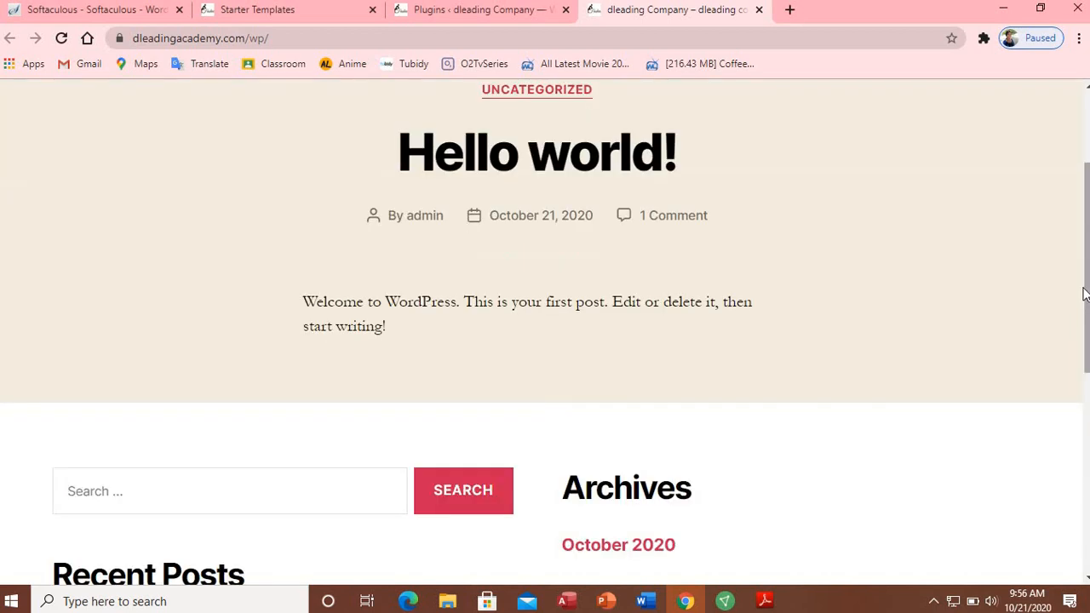
{"action": "left_click_drag", "start_coordinate": [1079, 424], "coordinate": [1087, 158]}
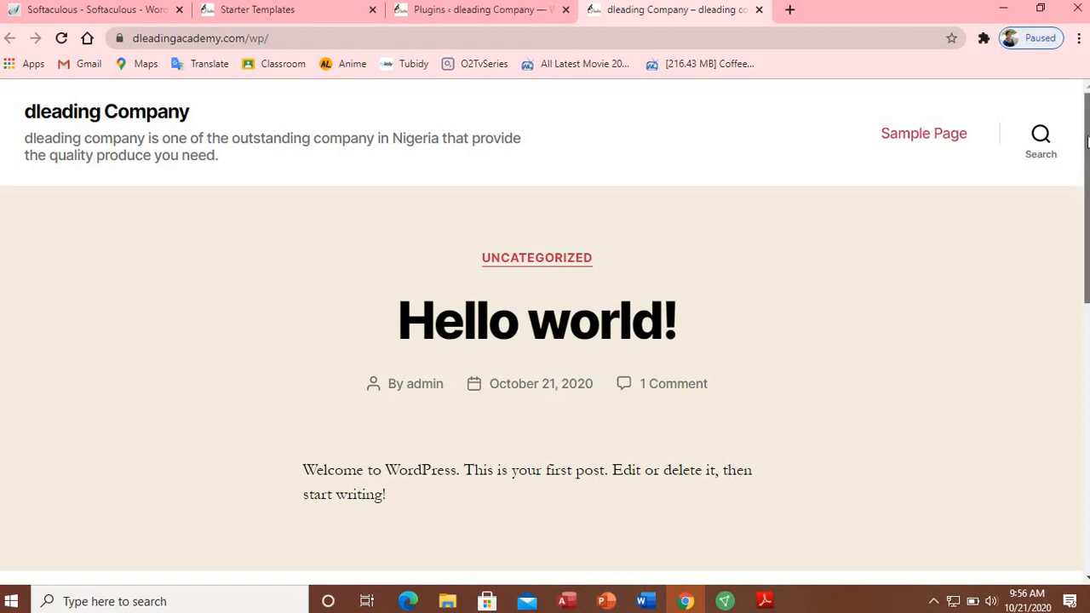
{"action": "scroll", "coordinate": [1081, 170], "scroll_direction": "down", "scroll_amount": 2}
{"action": "scroll", "coordinate": [1075, 111], "scroll_direction": "up", "scroll_amount": 2}
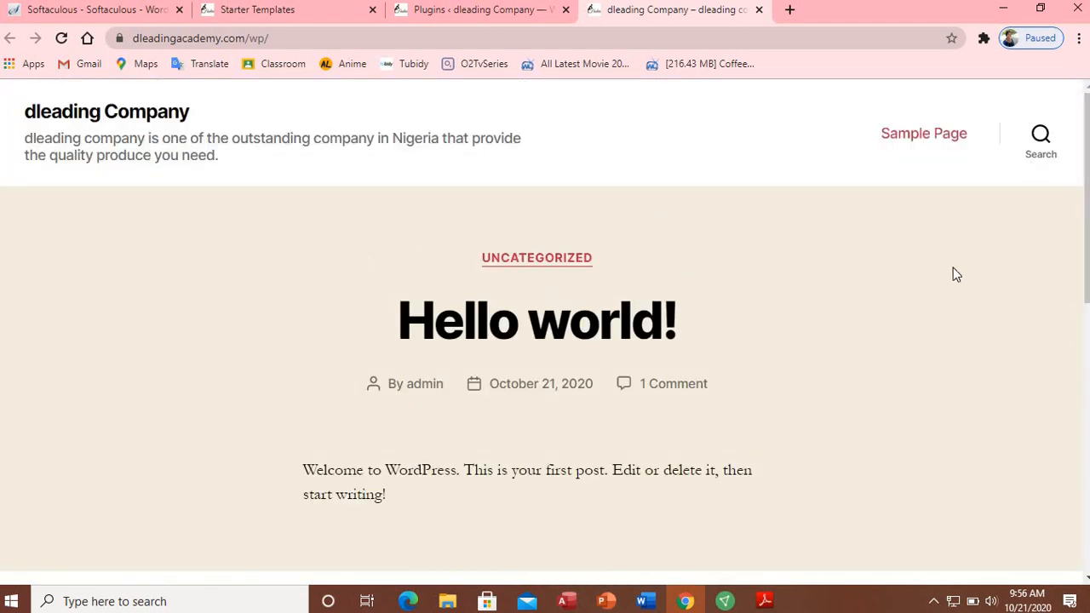
Step: Check the import progress, then reload the front page to show the imported Construction content
{"action": "left_click", "coordinate": [257, 10]}
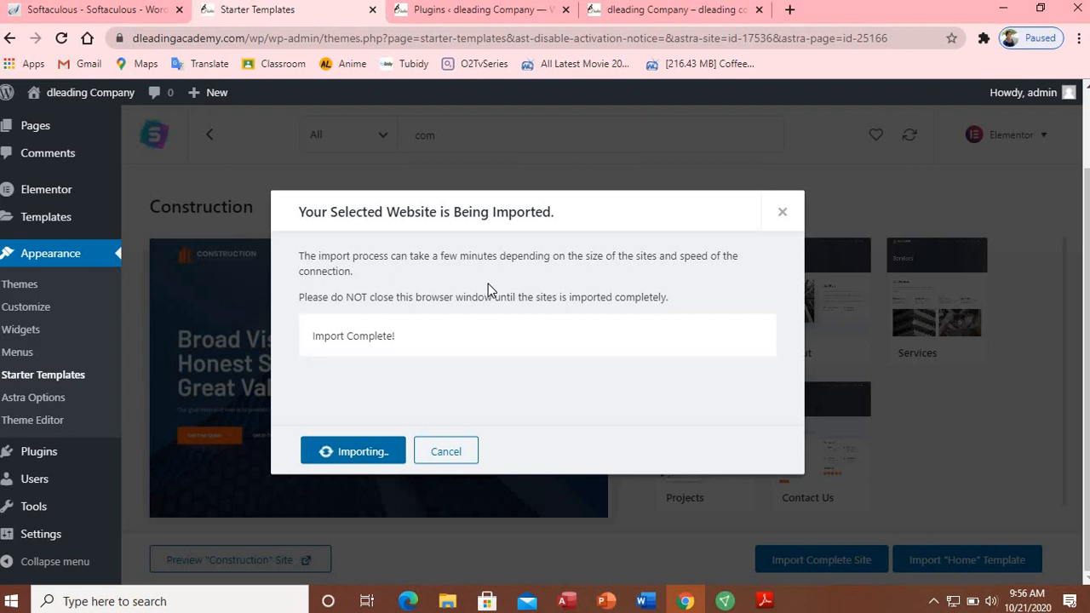
{"action": "left_click", "coordinate": [666, 19]}
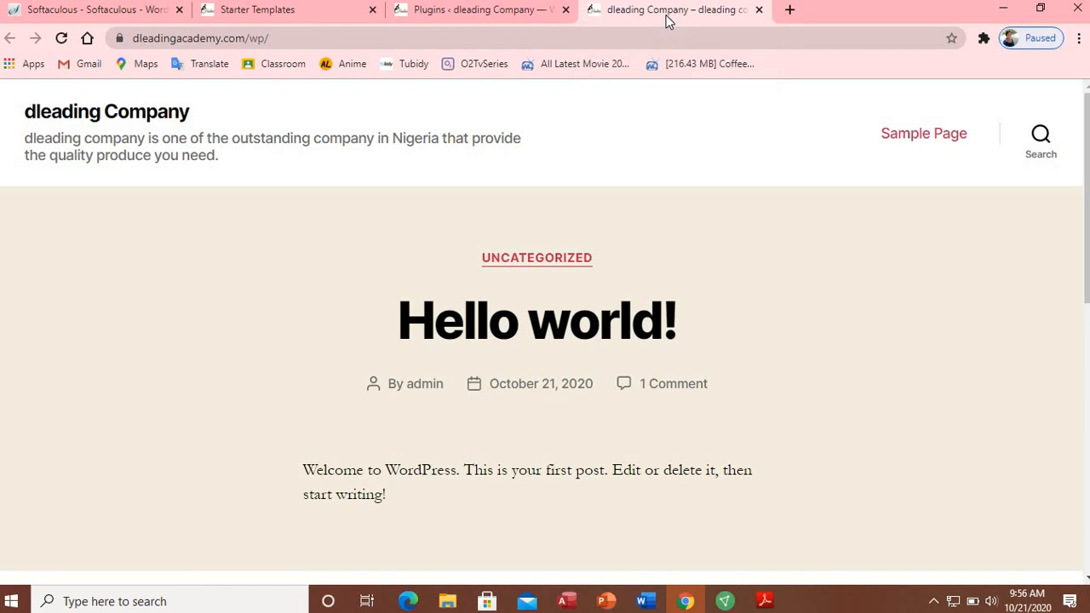
{"action": "key", "text": "F5"}
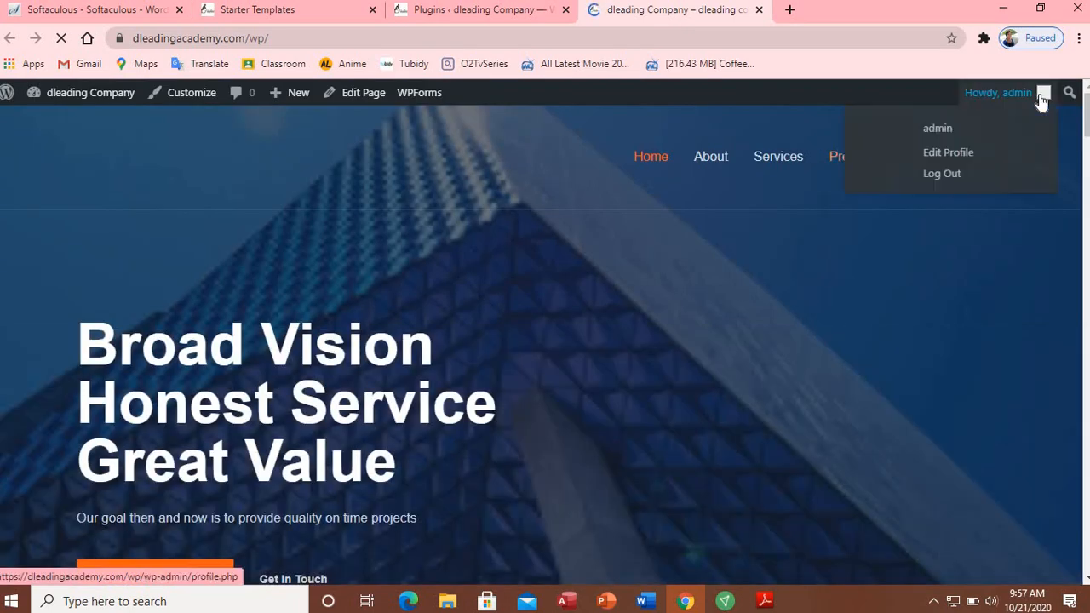
Step: Scroll from the 'Broad Vision Honest Service Great Value' hero down to the footer and back
{"action": "mouse_move", "coordinate": [1085, 111]}
{"action": "left_mouse_down"}
{"action": "mouse_move", "coordinate": [1085, 135]}
{"action": "mouse_move", "coordinate": [1079, 112]}
{"action": "left_mouse_up"}
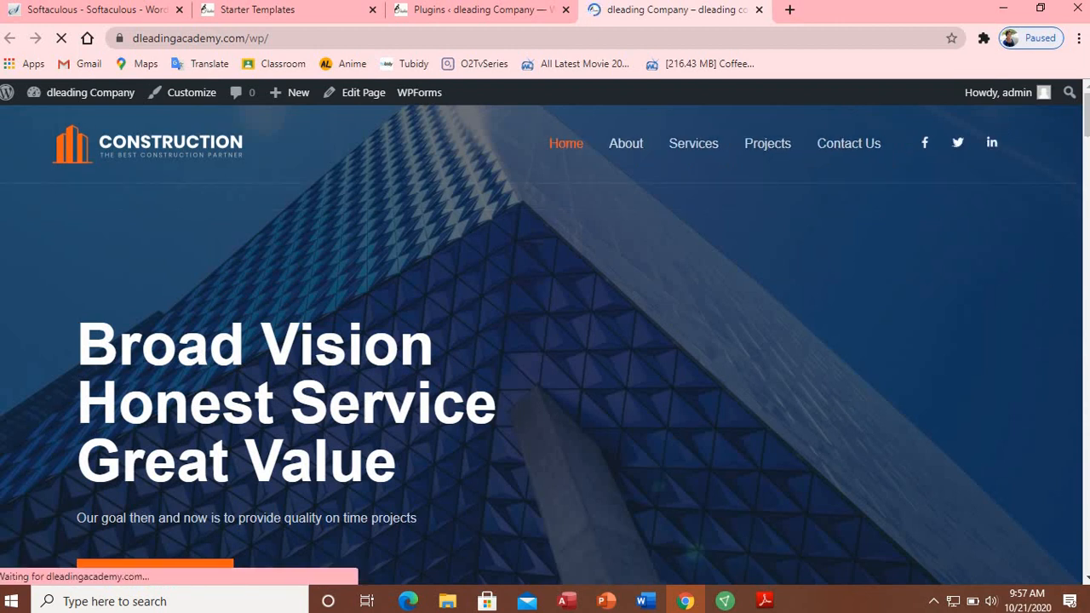
{"action": "left_click_drag", "start_coordinate": [1086, 126], "coordinate": [1078, 305]}
{"action": "left_click_drag", "start_coordinate": [1074, 315], "coordinate": [1038, 593]}
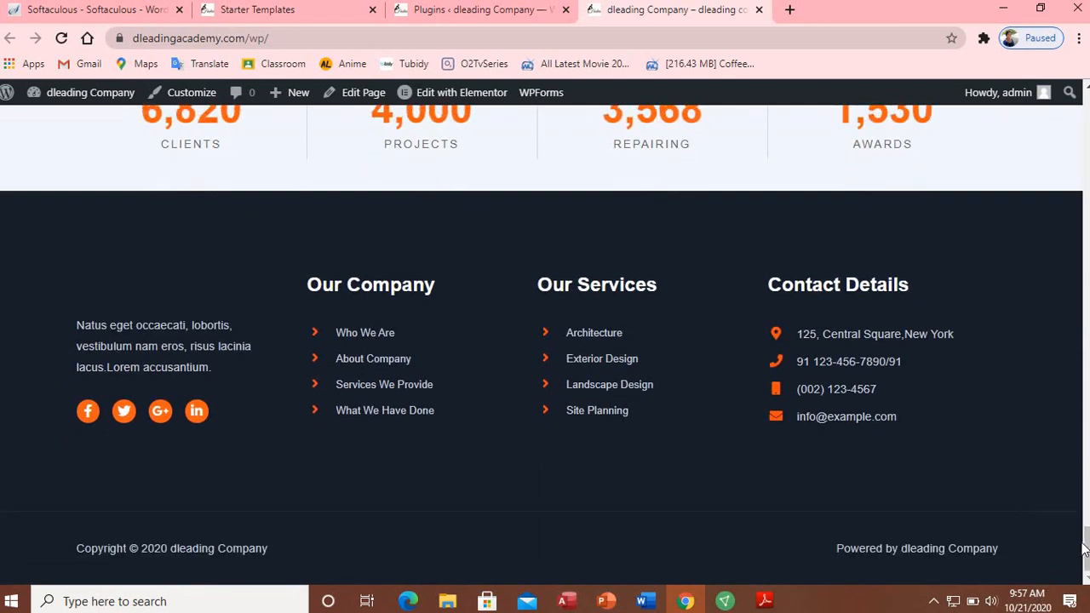
{"action": "left_click_drag", "start_coordinate": [1086, 549], "coordinate": [1086, 123]}
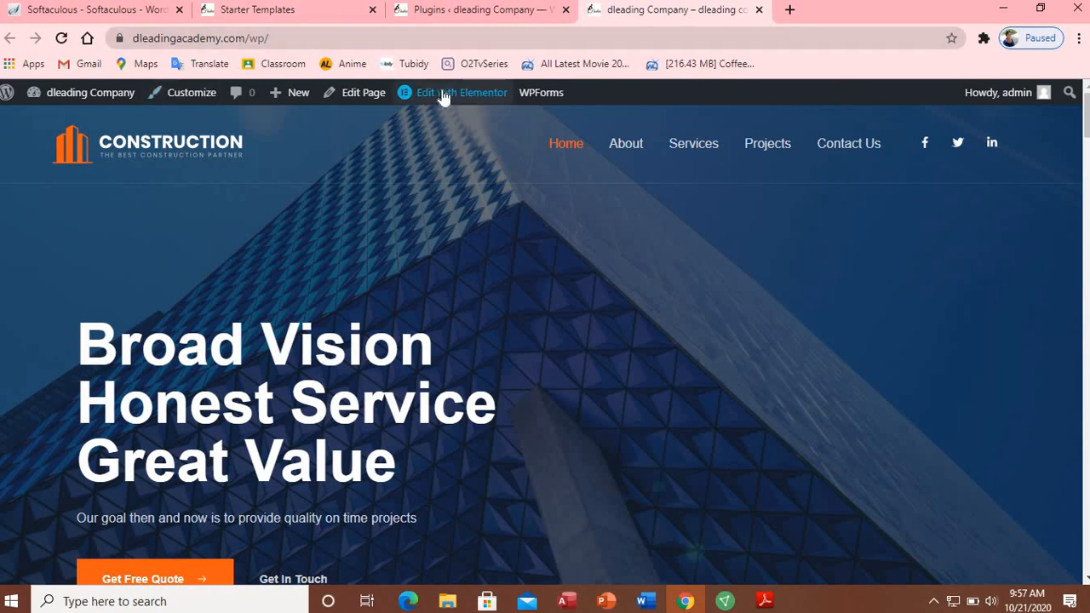
{"action": "mouse_move", "coordinate": [443, 97]}
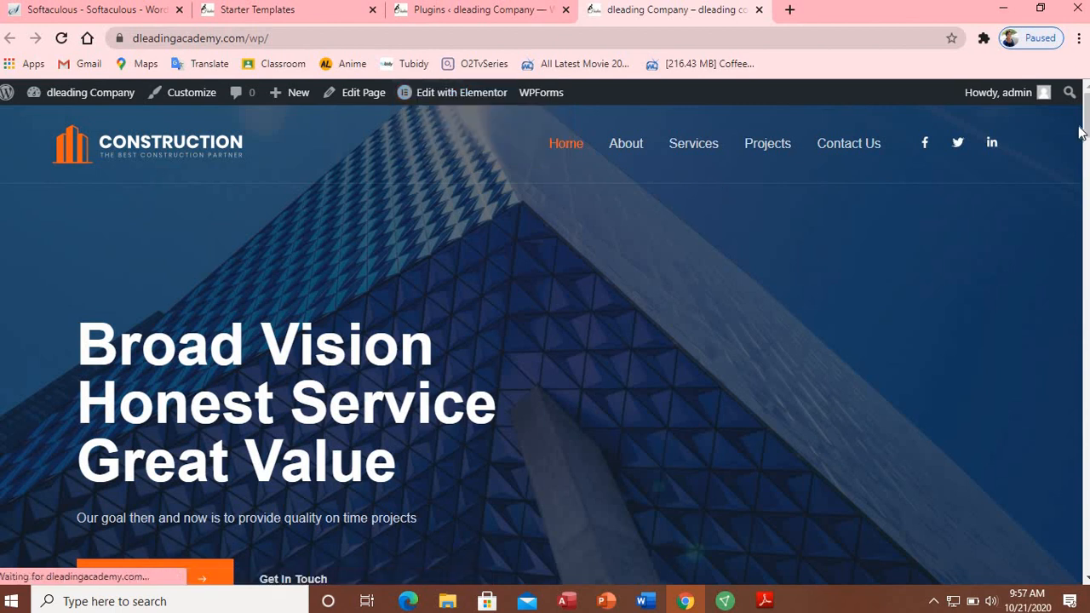
{"action": "left_click_drag", "start_coordinate": [1085, 129], "coordinate": [1074, 561]}
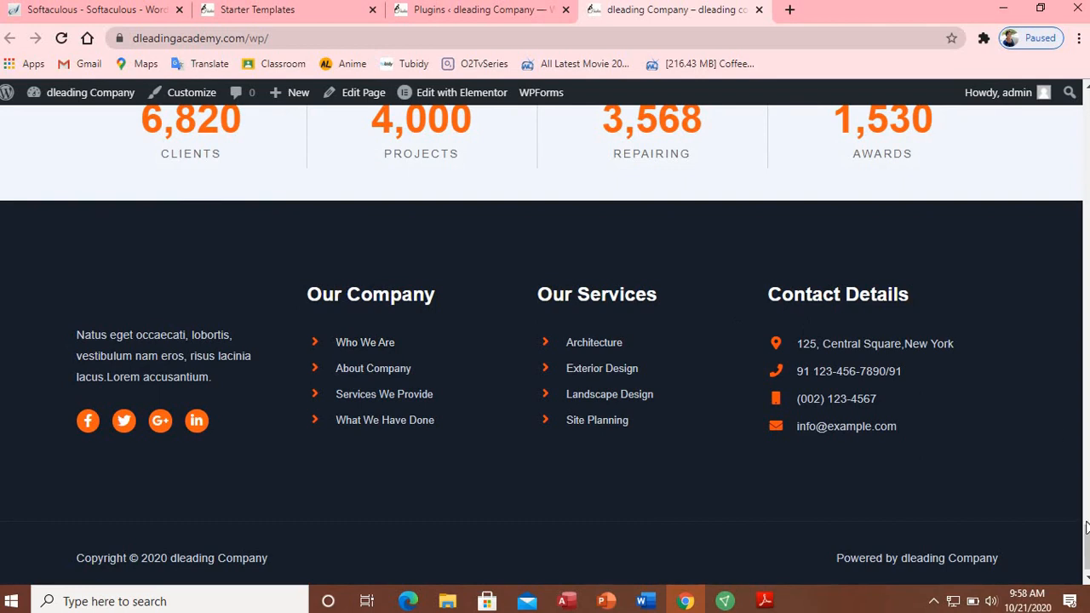
{"action": "left_click_drag", "start_coordinate": [1086, 540], "coordinate": [1086, 128]}
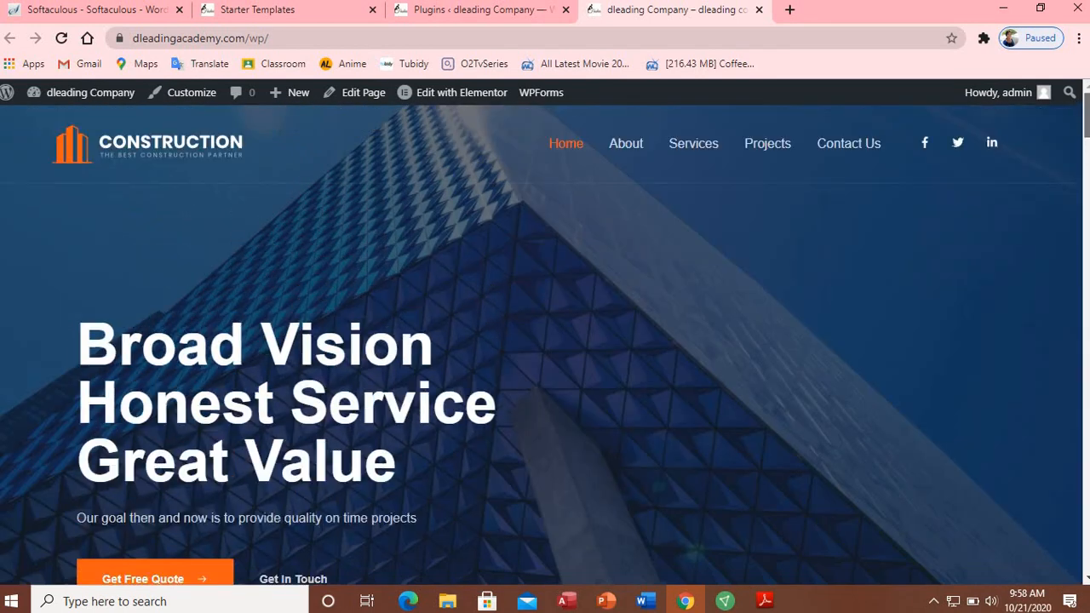
Step: Open the Footer template in Elementor in a new tab and edit its paragraph text widget
{"action": "mouse_move", "coordinate": [457, 94]}
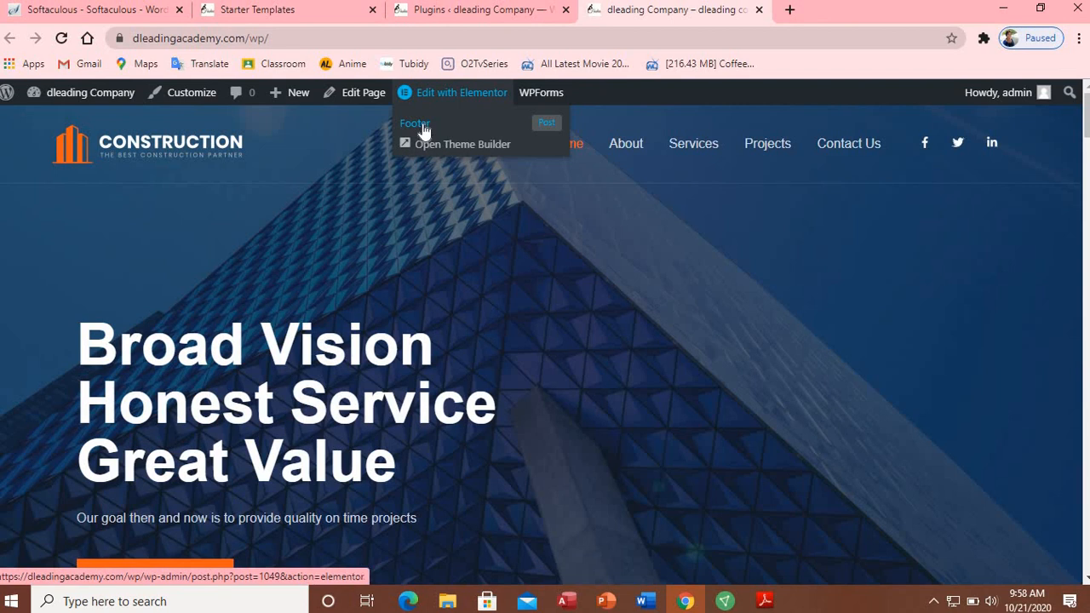
{"action": "right_click", "coordinate": [423, 129]}
{"action": "left_click", "coordinate": [485, 137]}
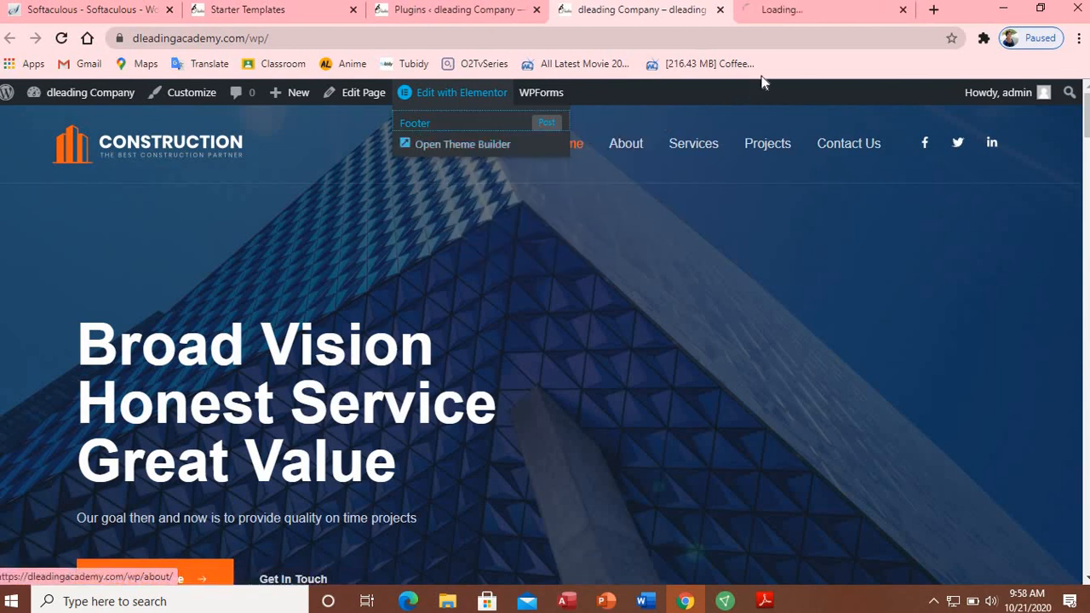
{"action": "left_click", "coordinate": [766, 13]}
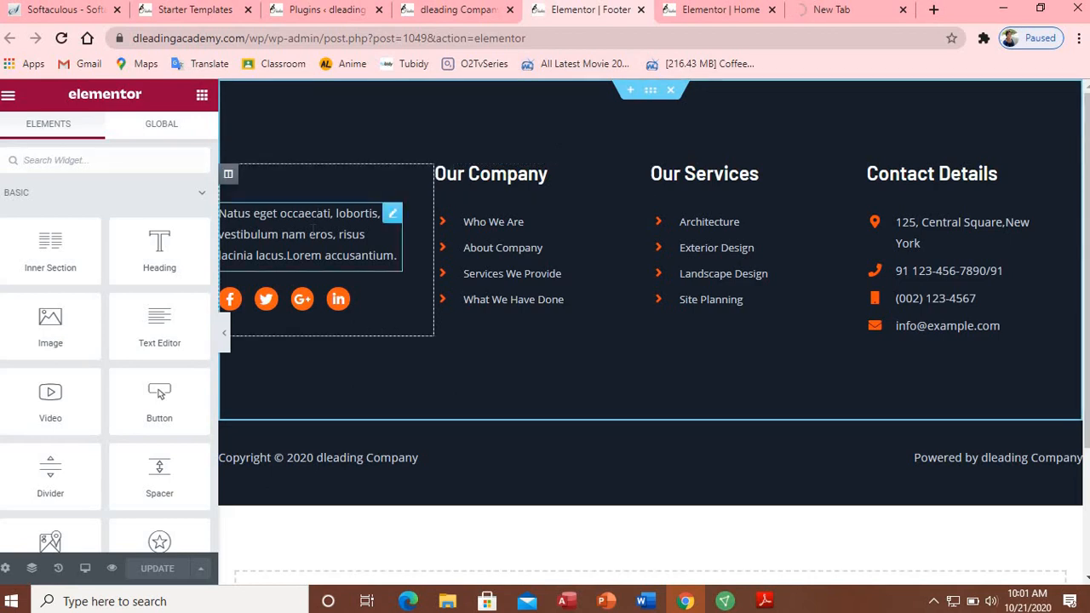
{"action": "left_click", "coordinate": [397, 217]}
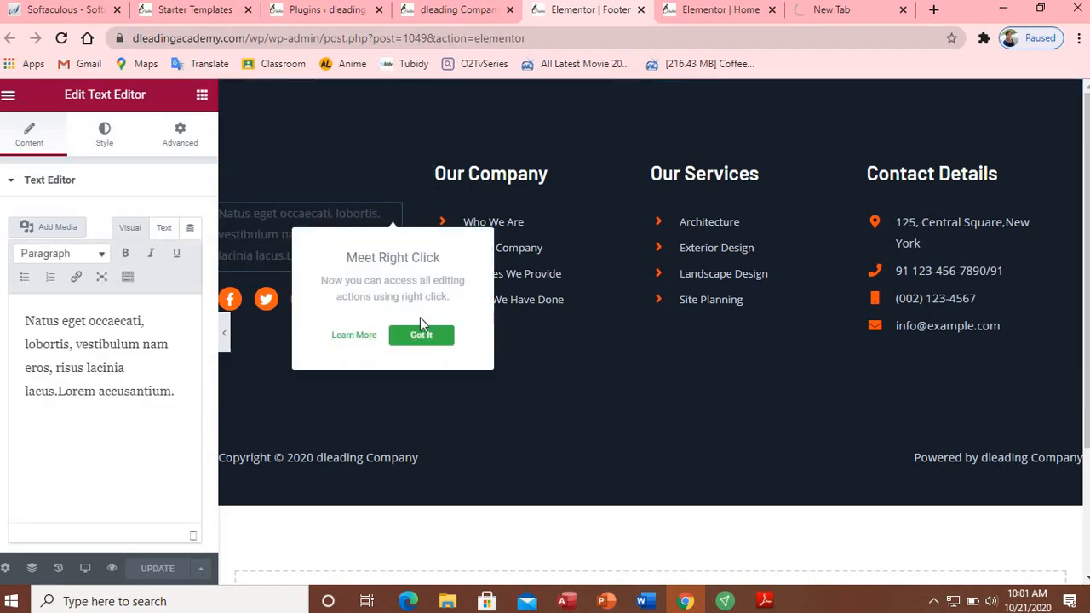
Step: Replace the footer paragraph's opening with 'dleading is one of the most profitable company in Nigerial.'
{"action": "left_click", "coordinate": [423, 336]}
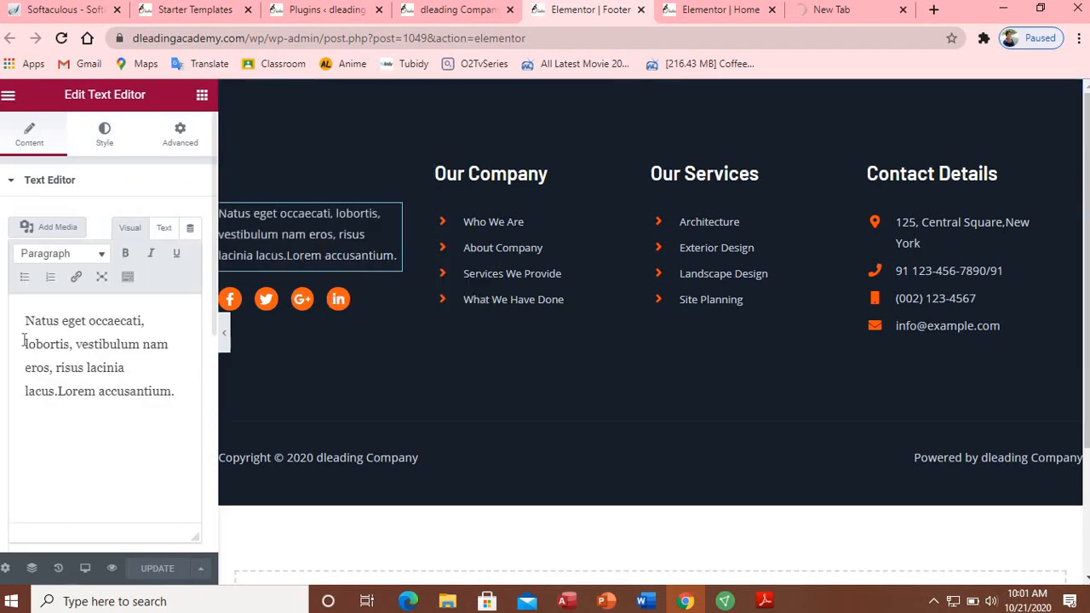
{"action": "left_click_drag", "start_coordinate": [25, 320], "coordinate": [178, 391]}
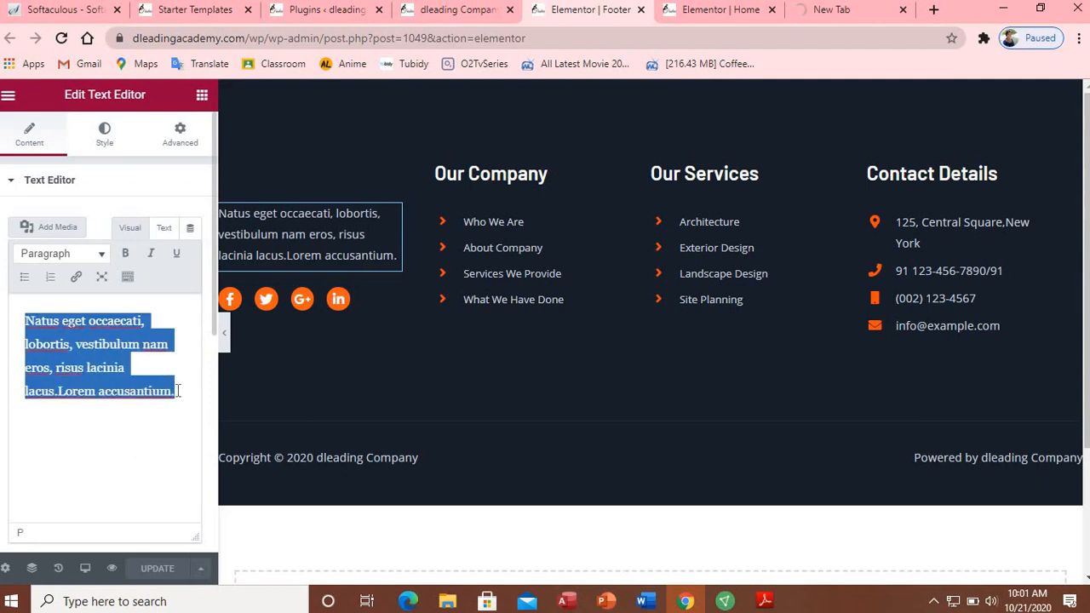
{"action": "type", "text": "dle"}
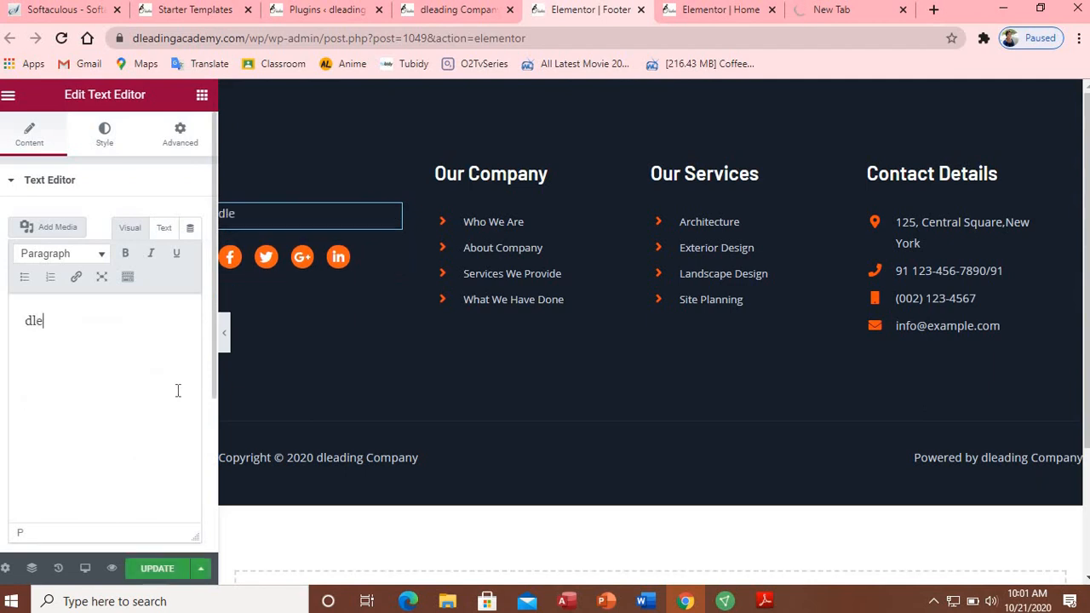
{"action": "type", "text": "ading is one of the"}
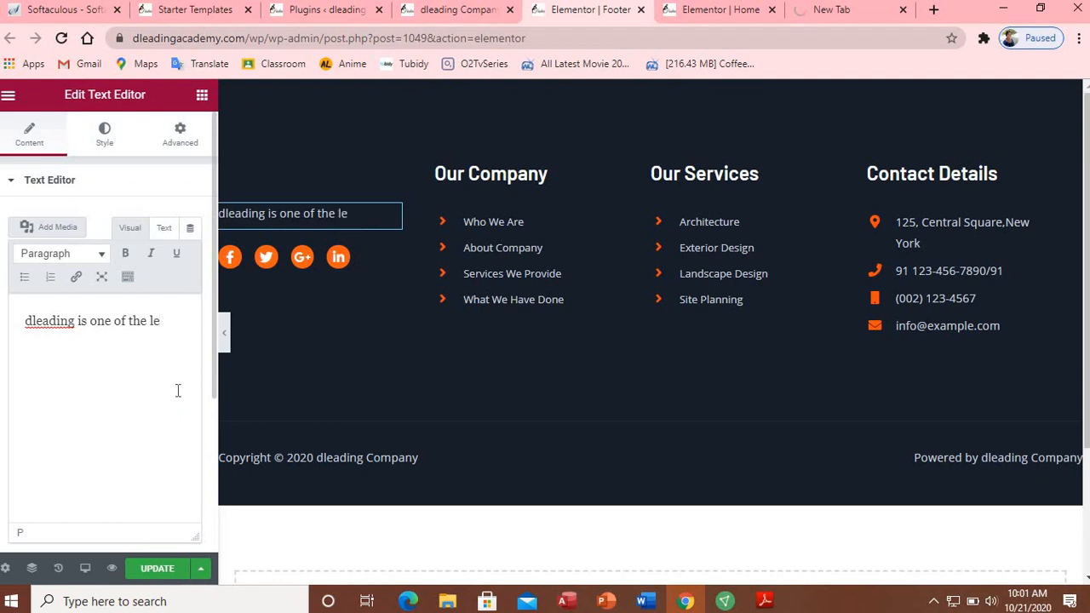
{"action": "type", "text": " le"}
{"action": "key", "text": "BackSpace"}
{"action": "key", "text": "BackSpace"}
{"action": "type", "text": "most profit"}
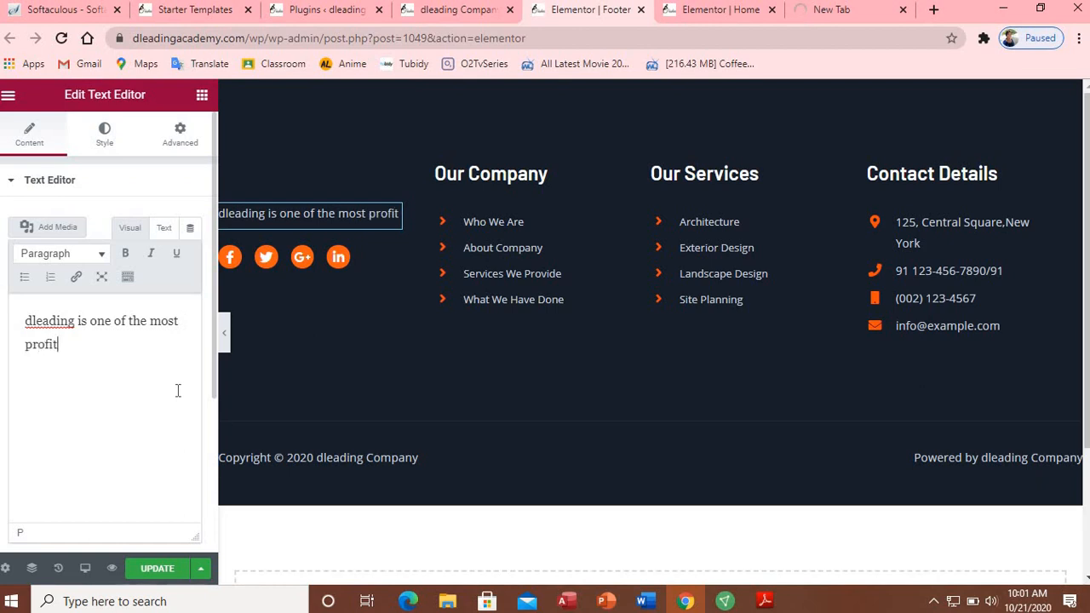
{"action": "type", "text": "able com"}
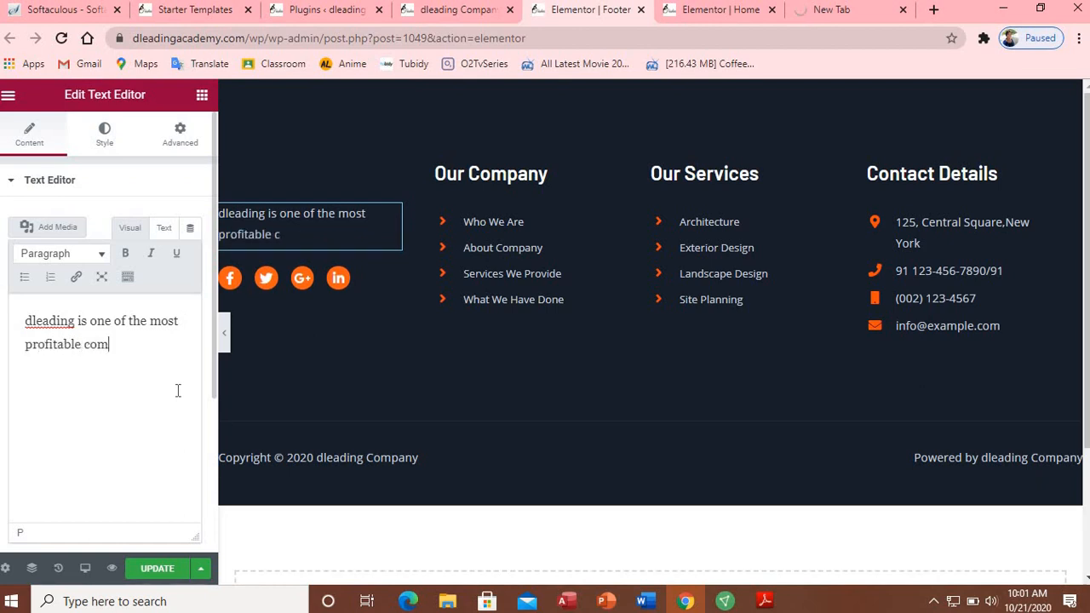
{"action": "type", "text": "pany in"}
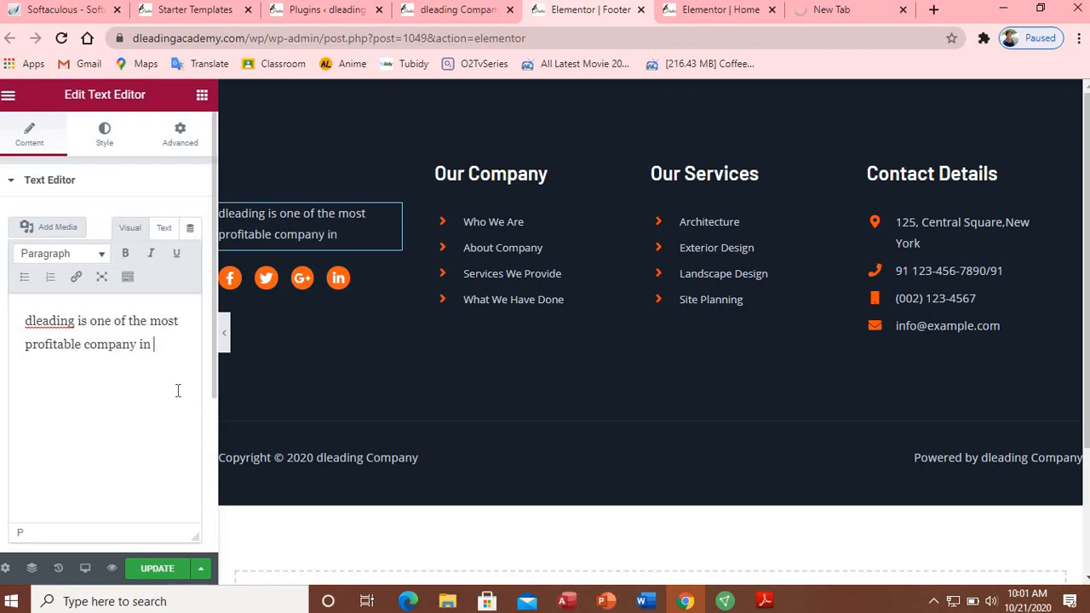
{"action": "type", "text": " Nigerial"}
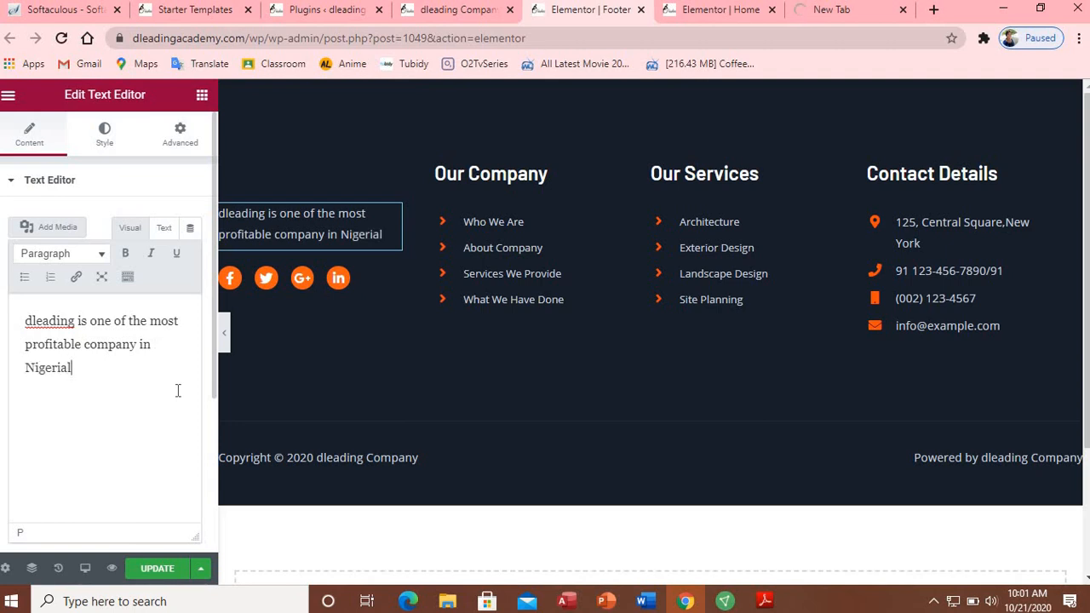
{"action": "type", "text": ". you"}
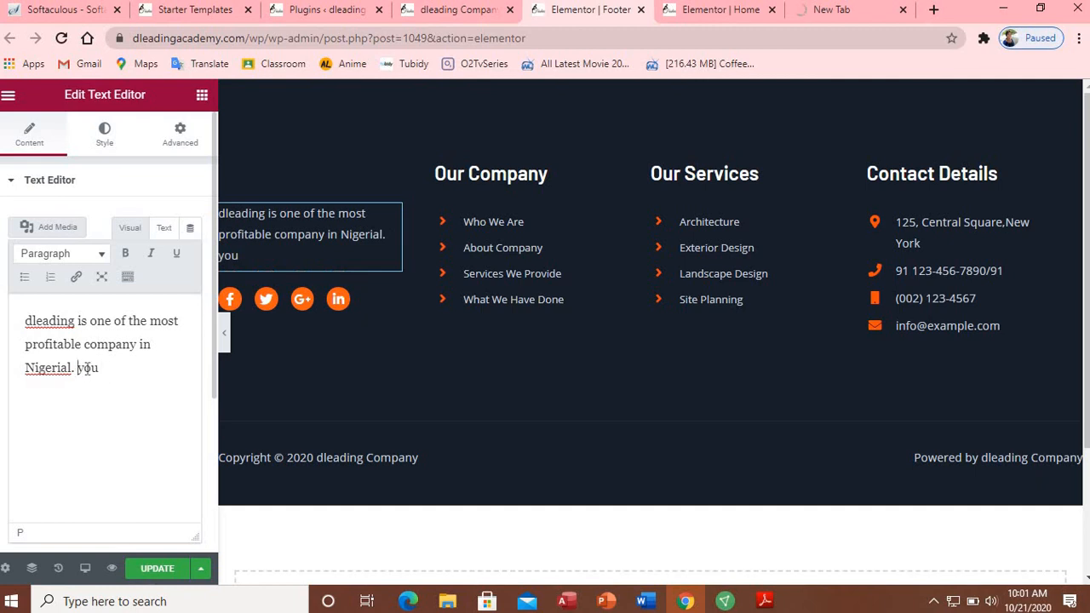
Step: Add the sentence 'You can check on through our social media.' to the footer paragraph
{"action": "double_click", "coordinate": [86, 367]}
{"action": "type", "text": "You can "}
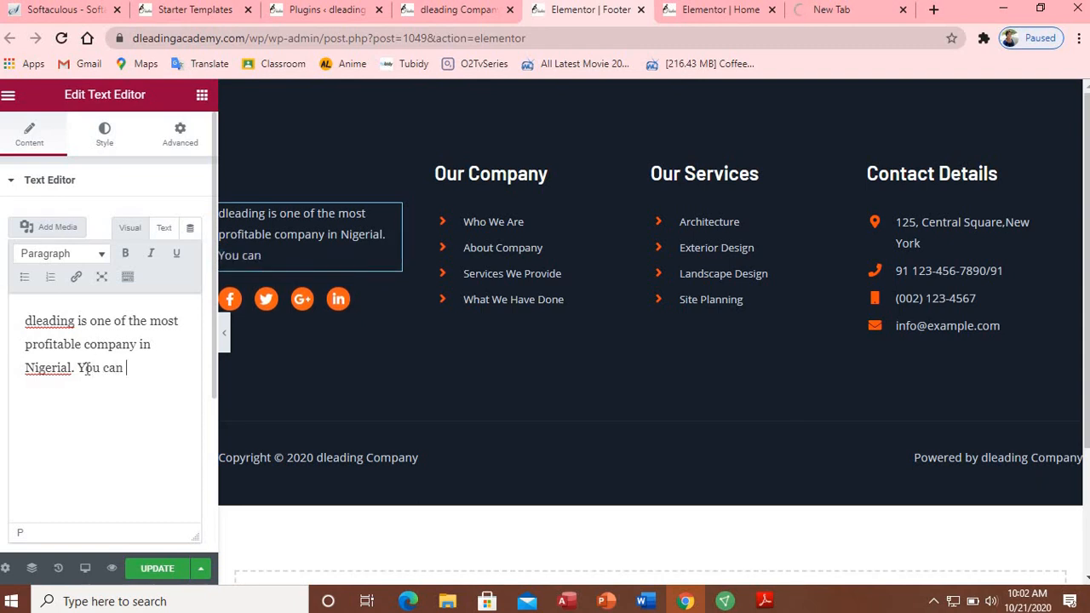
{"action": "type", "text": "chech"}
{"action": "key", "text": "BackSpace"}
{"action": "type", "text": "k on"}
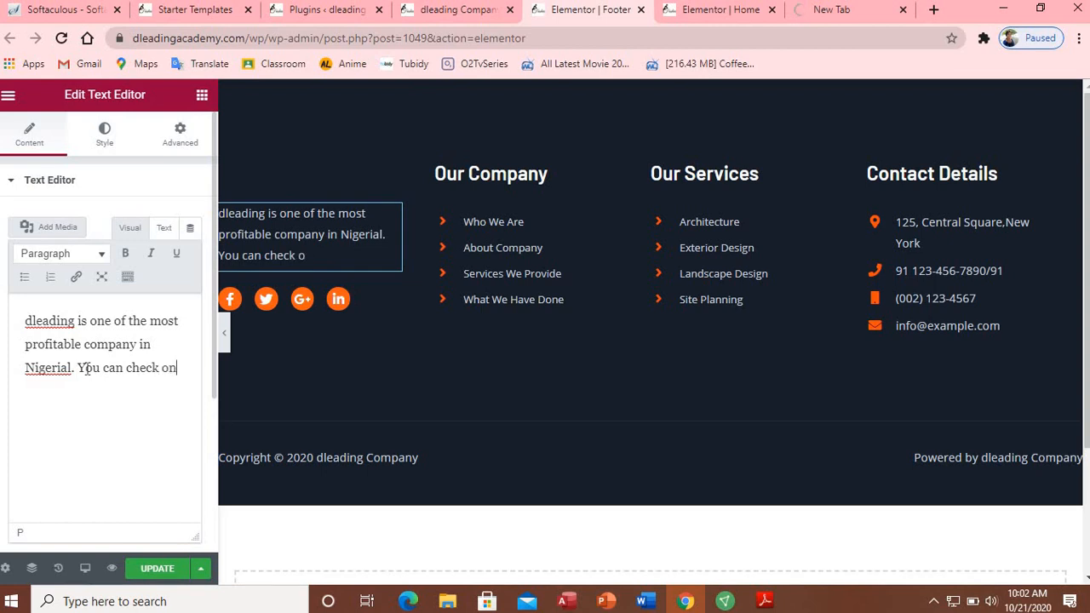
{"action": "type", "text": " through our"}
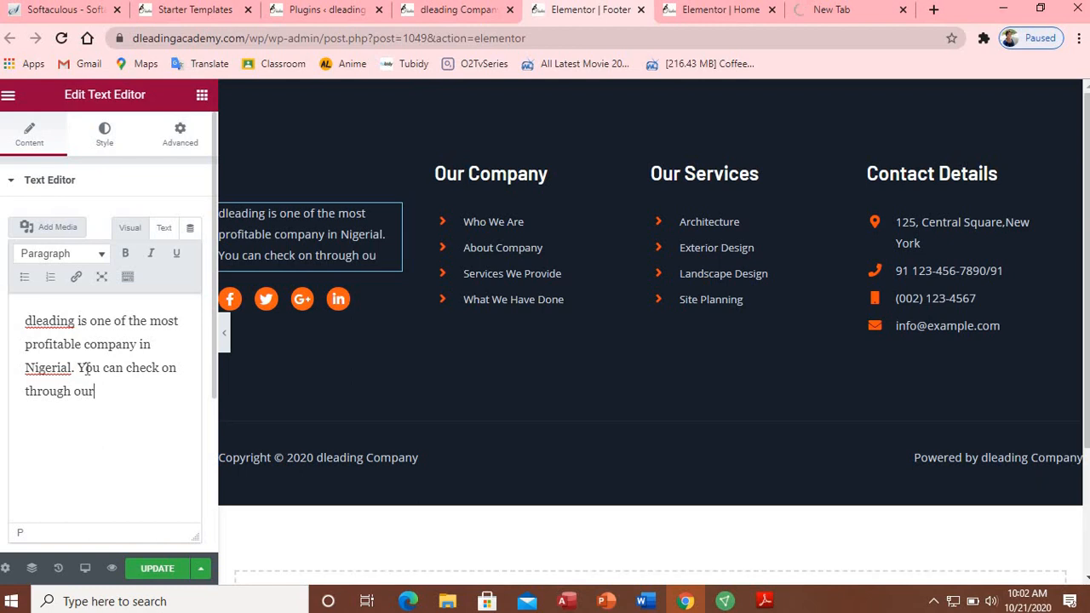
{"action": "type", "text": " secia"}
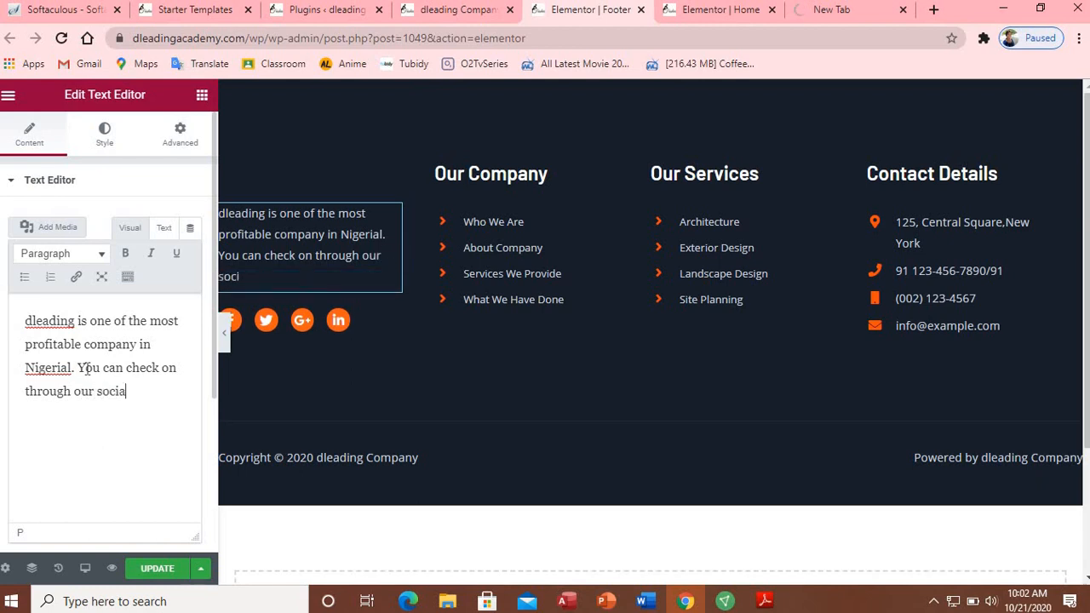
{"action": "type", "text": "l media"}
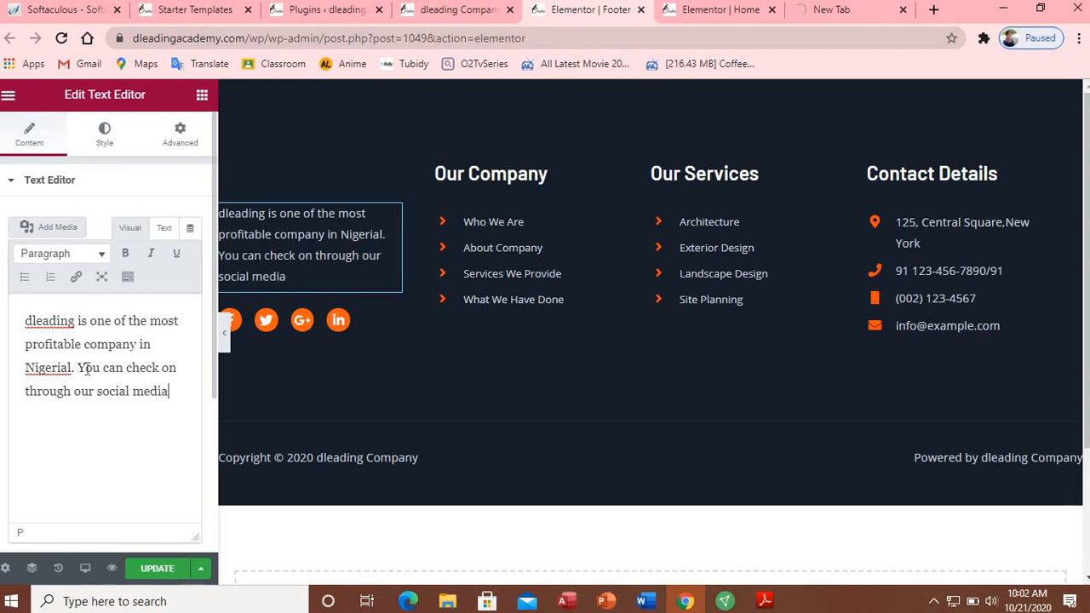
{"action": "type", "text": "."}
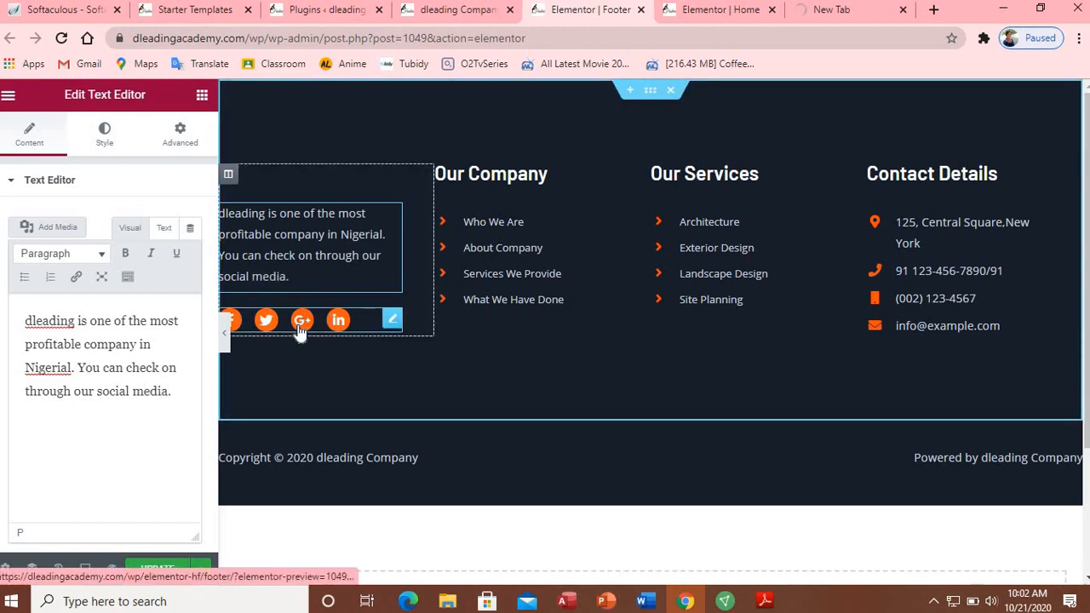
Step: In the footer Social Icons settings, delete the '#' placeholder from the Facebook F icon's link
{"action": "left_click", "coordinate": [393, 319]}
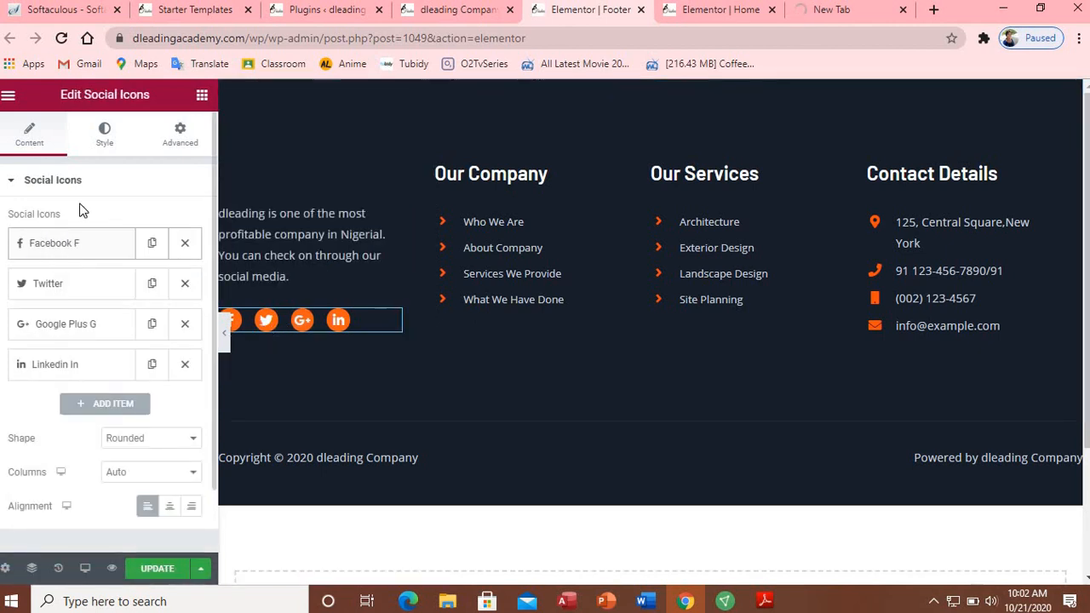
{"action": "left_click", "coordinate": [827, 15]}
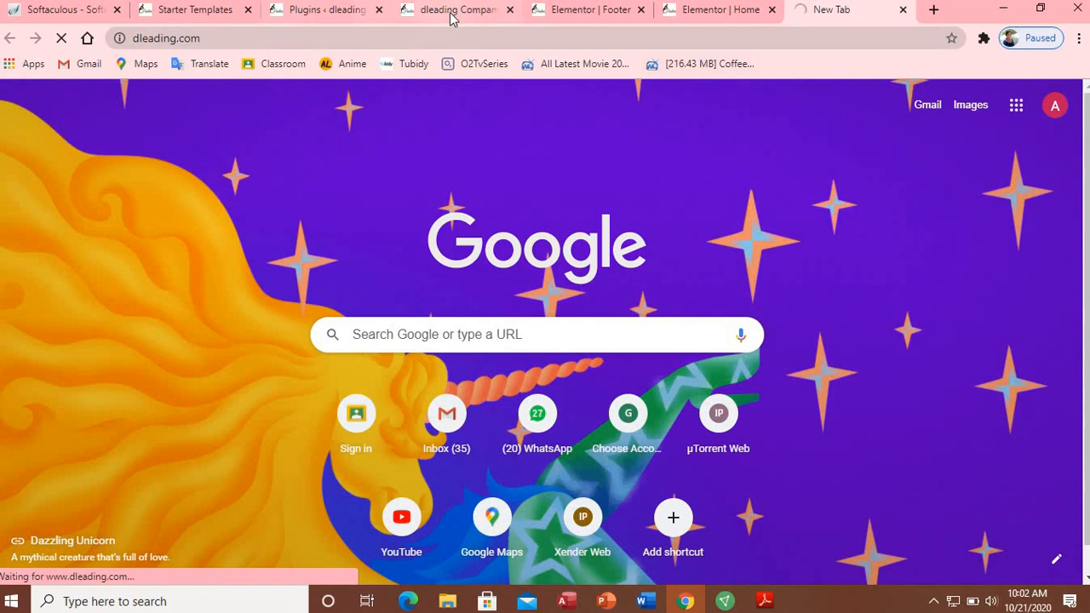
{"action": "left_click", "coordinate": [587, 10]}
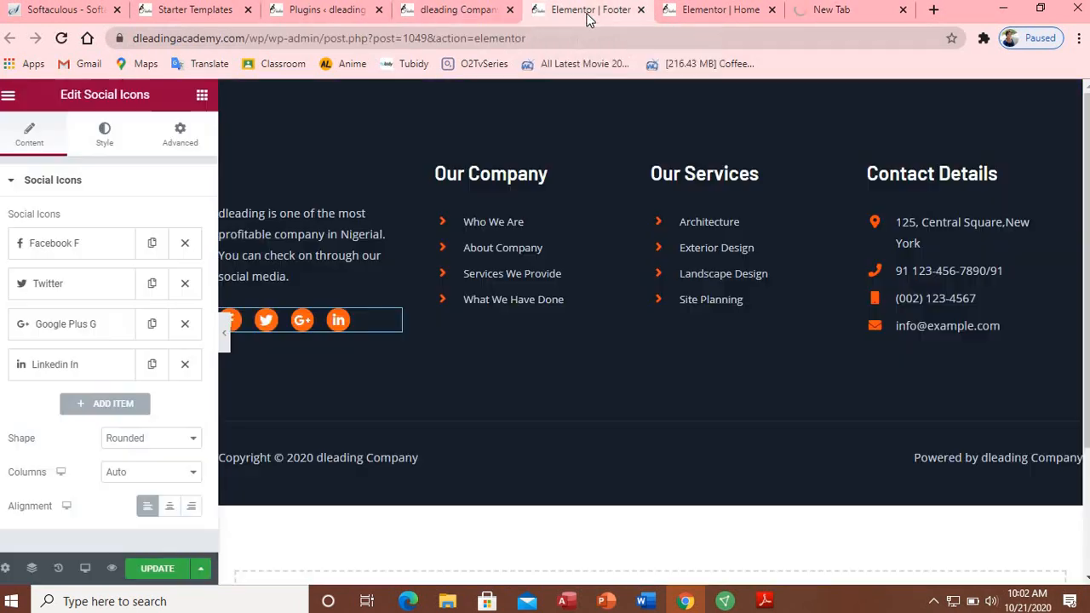
{"action": "left_click", "coordinate": [68, 255]}
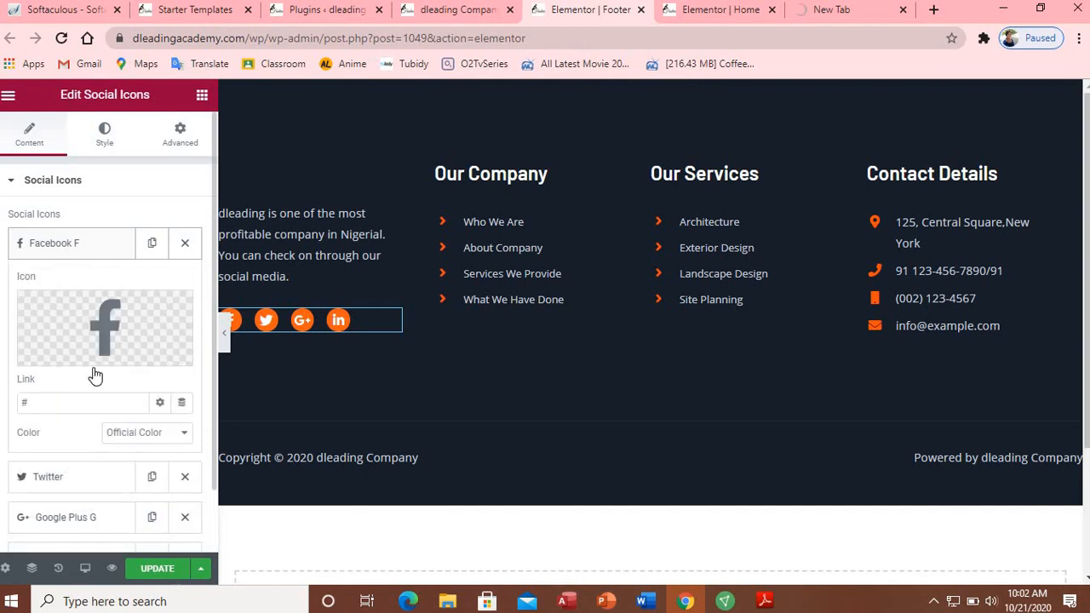
{"action": "left_click", "coordinate": [51, 402]}
{"action": "key", "text": "BackSpace"}
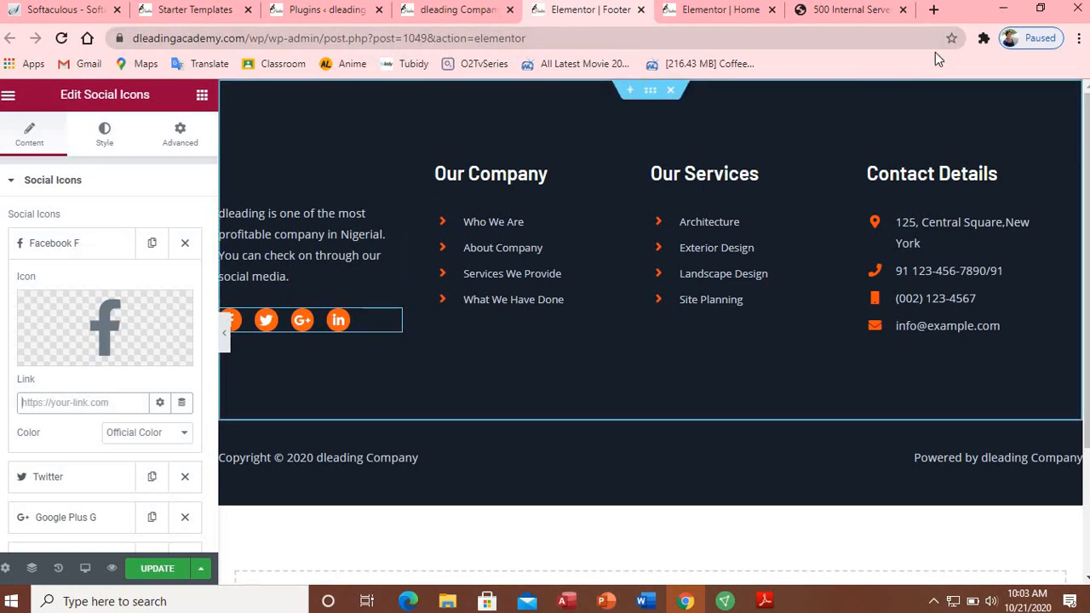
Step: Load facebook.com in the timed-out tab by typing 'face', then return to the footer editor
{"action": "left_click", "coordinate": [854, 10]}
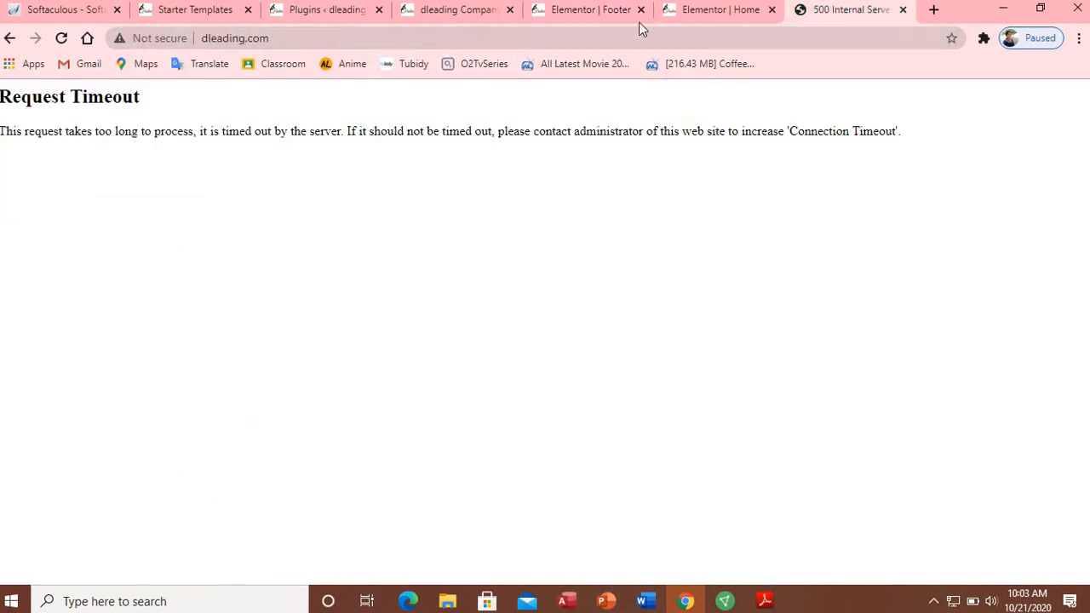
{"action": "left_click", "coordinate": [492, 40]}
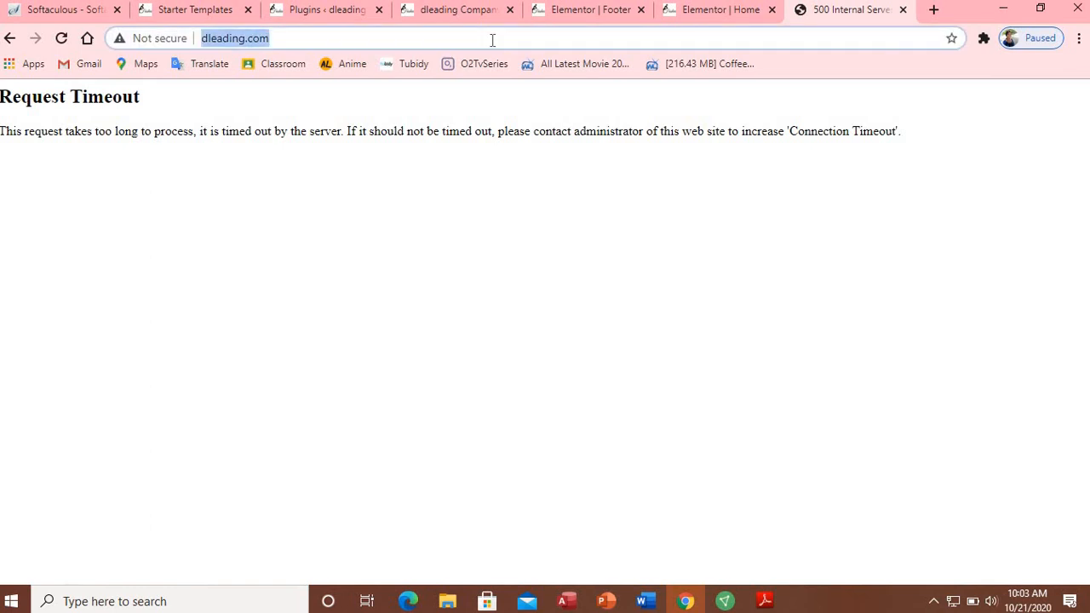
{"action": "type", "text": "facebook"}
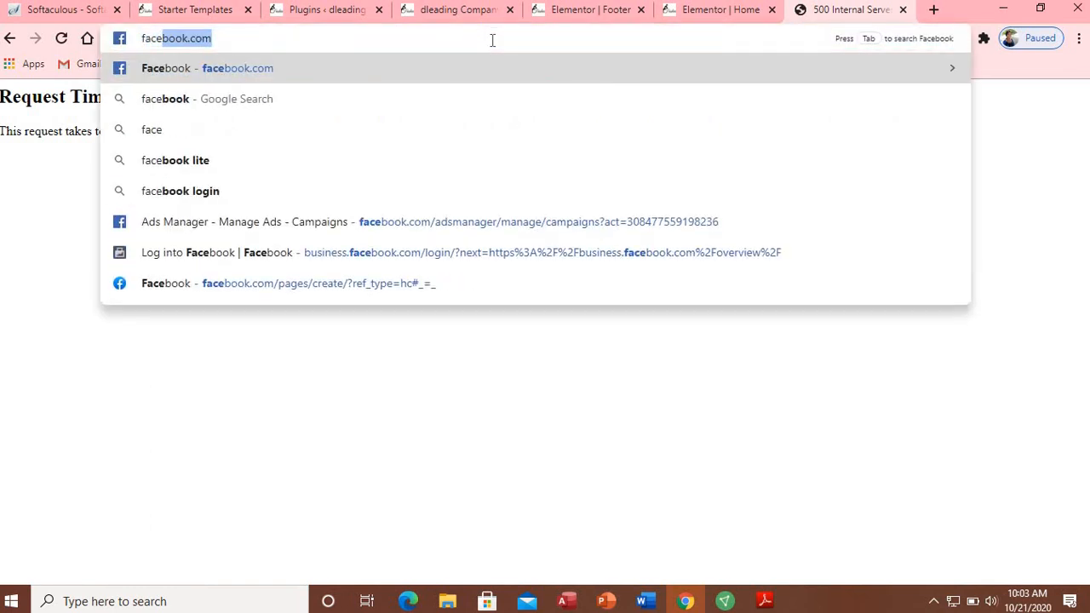
{"action": "key", "text": "Return"}
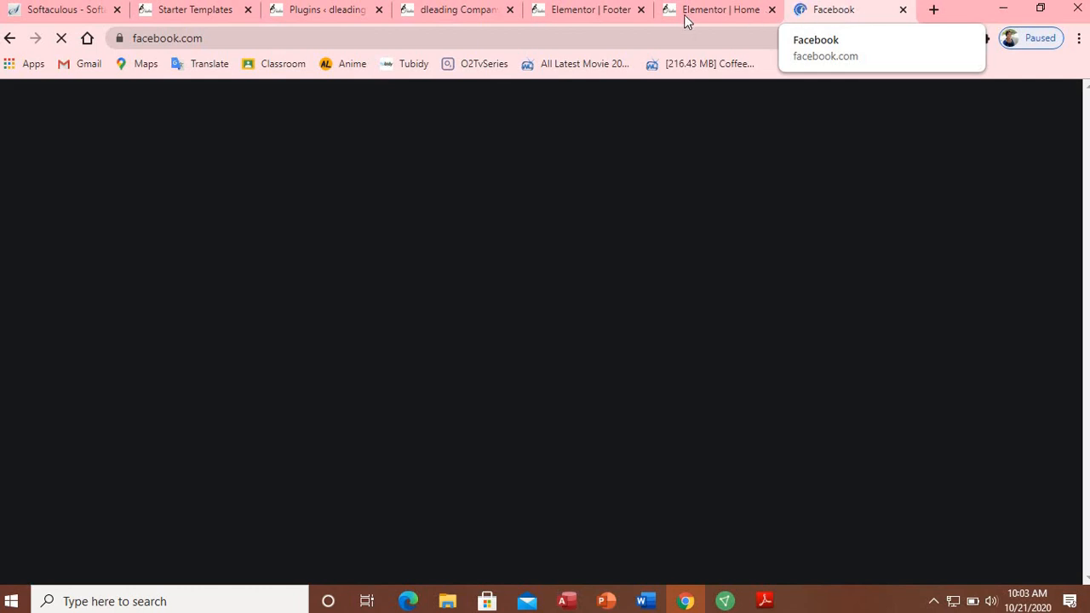
{"action": "left_click", "coordinate": [569, 13]}
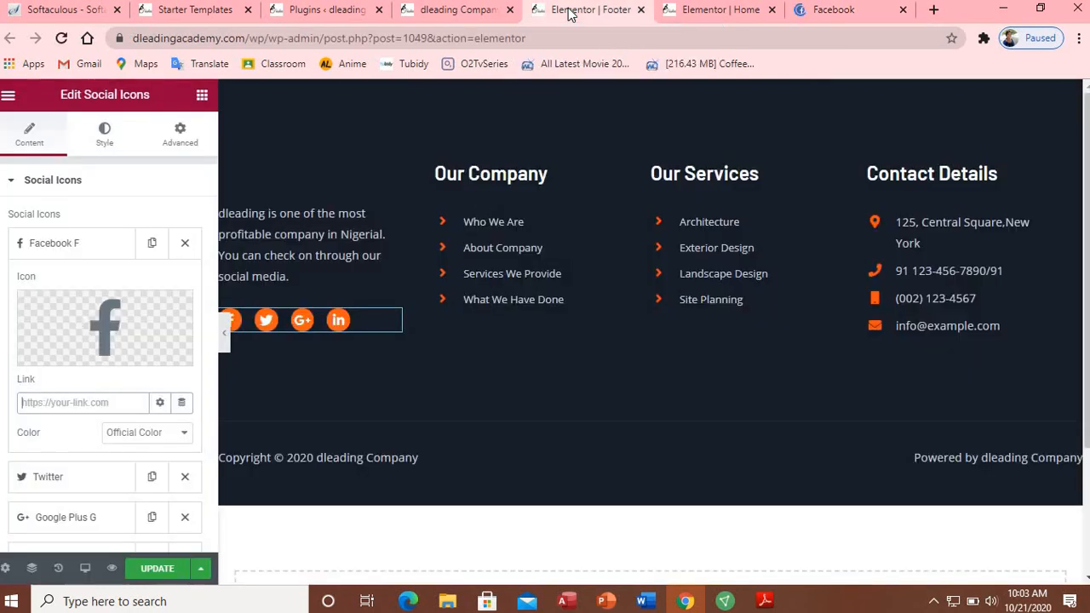
{"action": "left_click", "coordinate": [511, 174]}
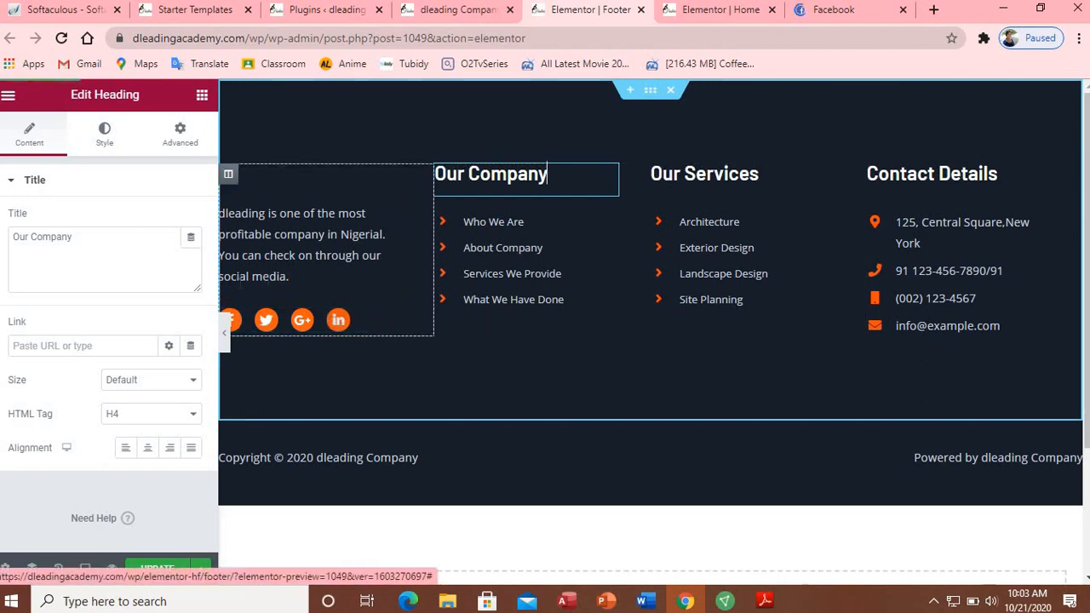
{"action": "left_click", "coordinate": [367, 325]}
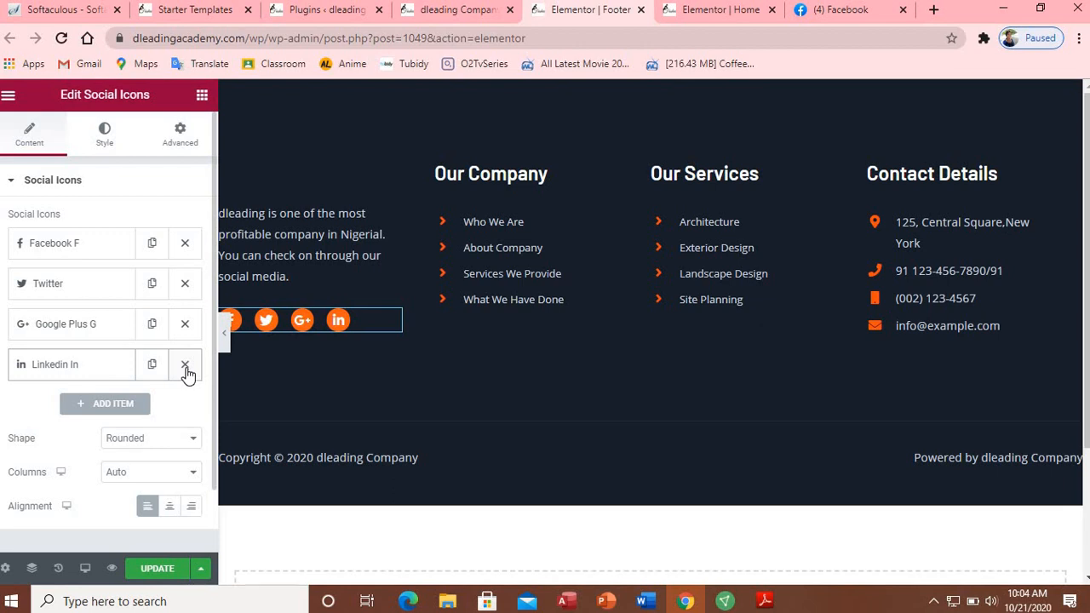
Step: Add a fifth footer social icon and set it to WhatsApp, found by filtering the Icon Library for 'wh'
{"action": "left_click", "coordinate": [121, 404]}
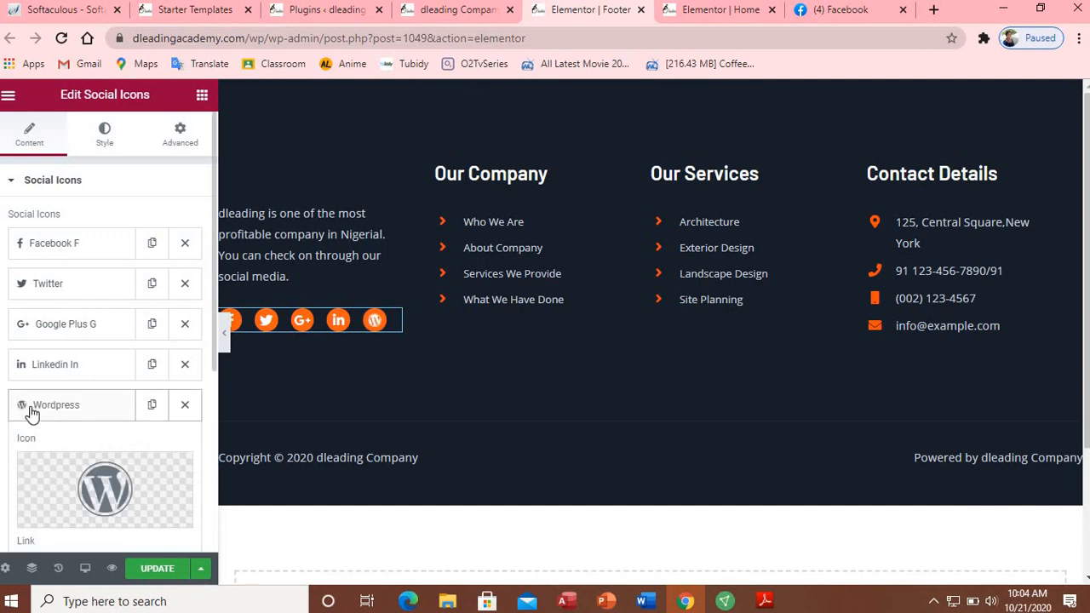
{"action": "right_click", "coordinate": [31, 413]}
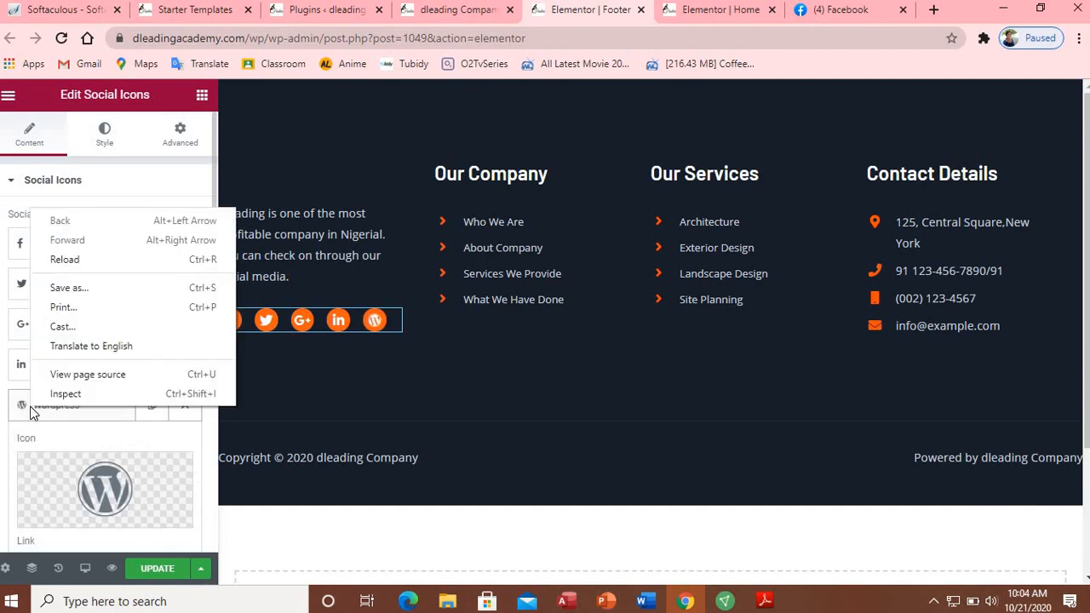
{"action": "left_click", "coordinate": [62, 443]}
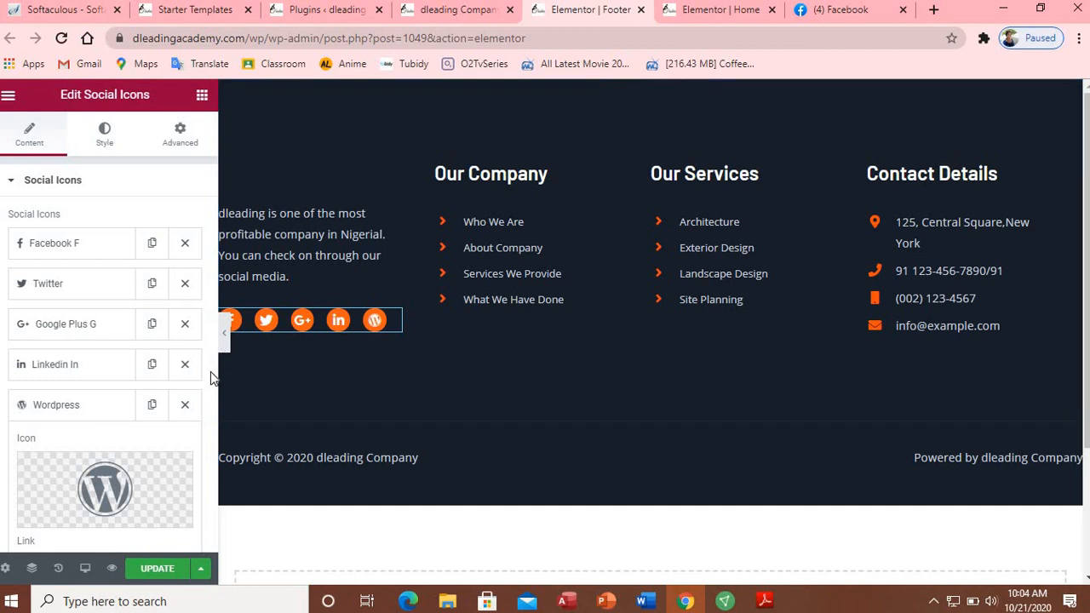
{"action": "scroll", "coordinate": [213, 374], "scroll_direction": "down", "scroll_amount": 4}
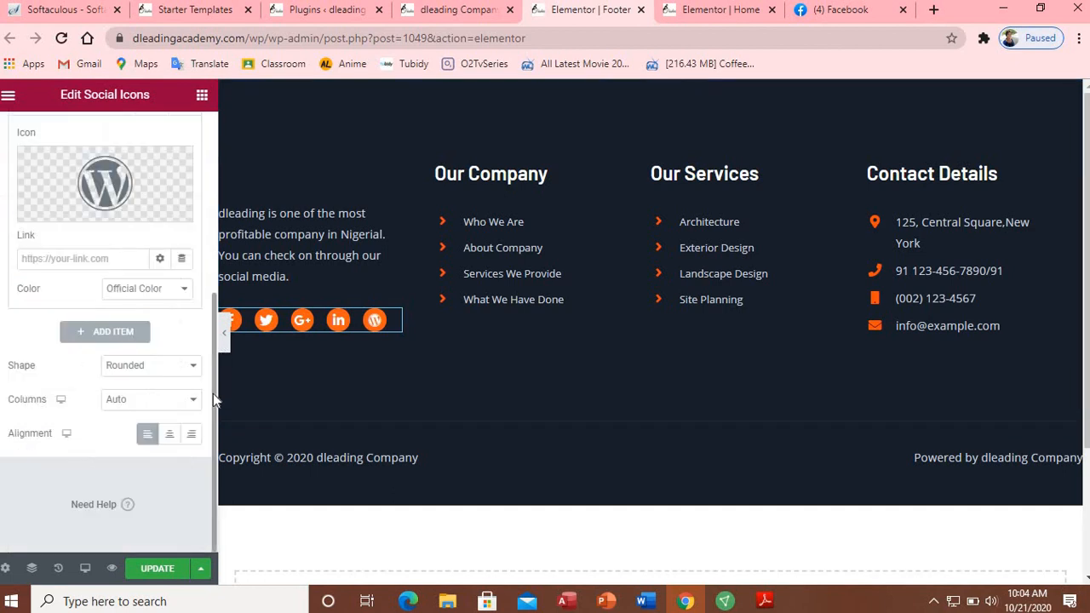
{"action": "left_click", "coordinate": [87, 220]}
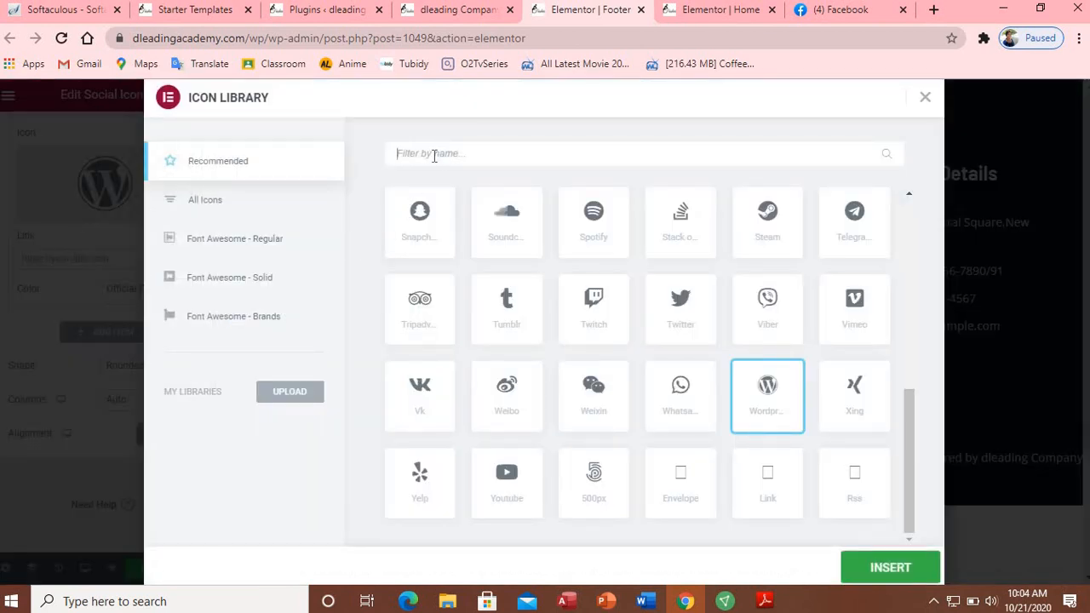
{"action": "type", "text": "wh"}
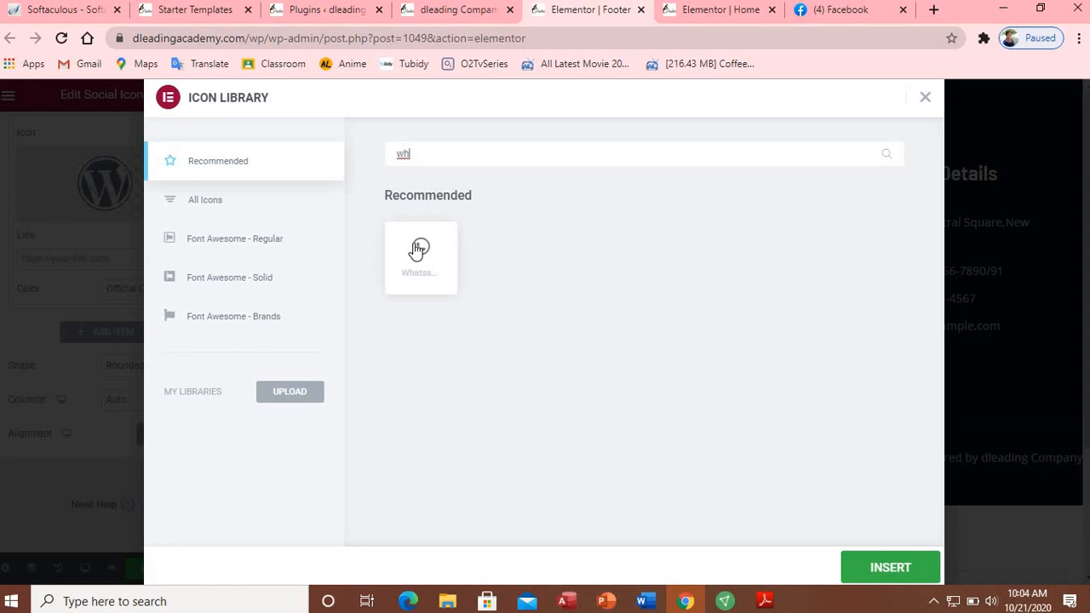
{"action": "left_click", "coordinate": [417, 249]}
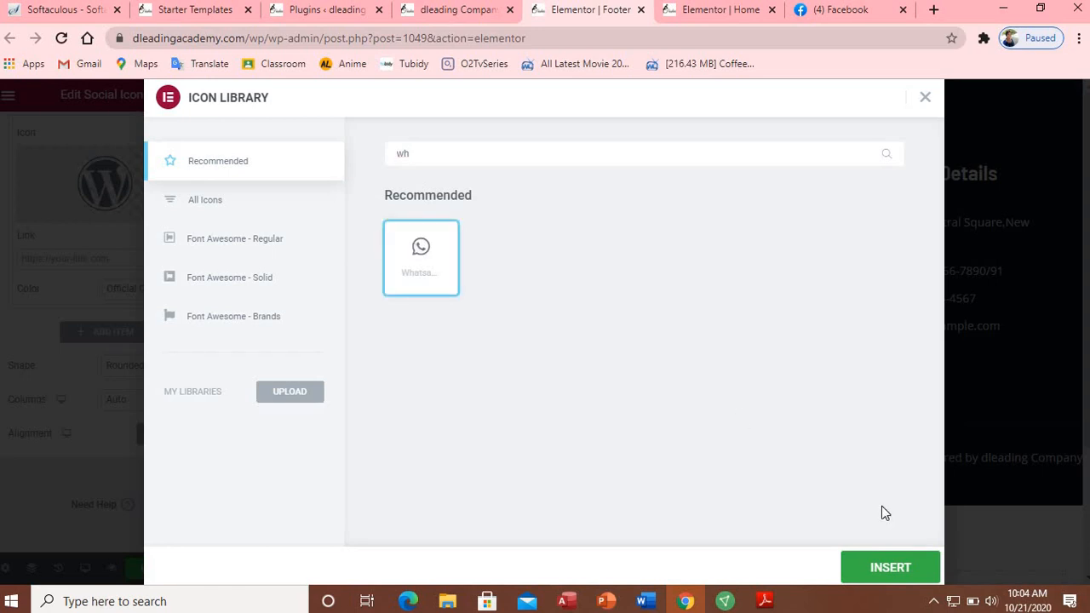
{"action": "left_click", "coordinate": [882, 566]}
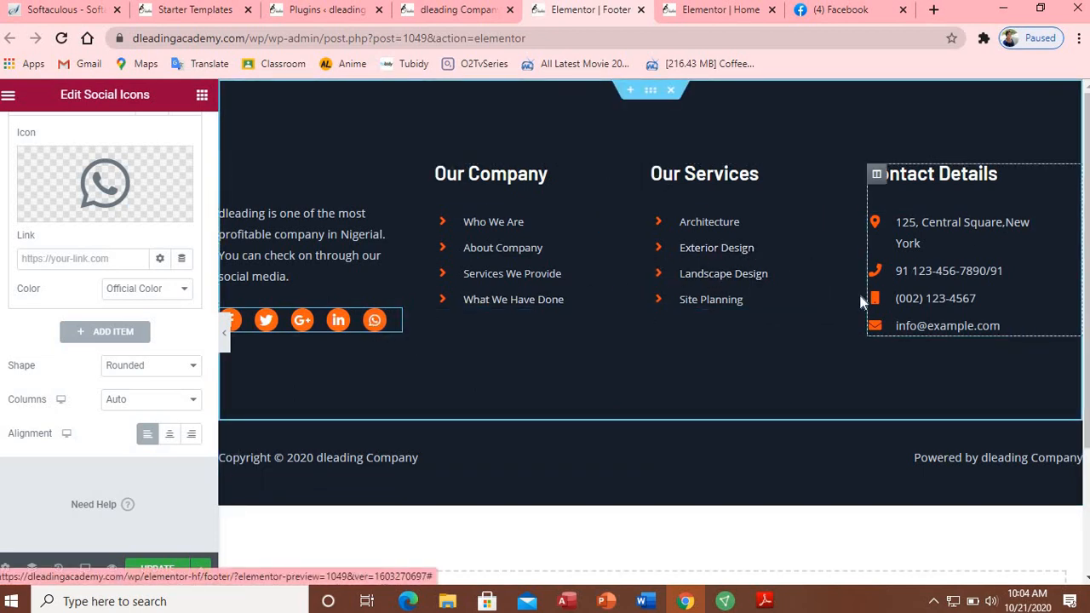
Step: Add 'Our' before 'Contact' in the footer heading title so it reads 'Our Contact Details'
{"action": "left_click", "coordinate": [967, 283]}
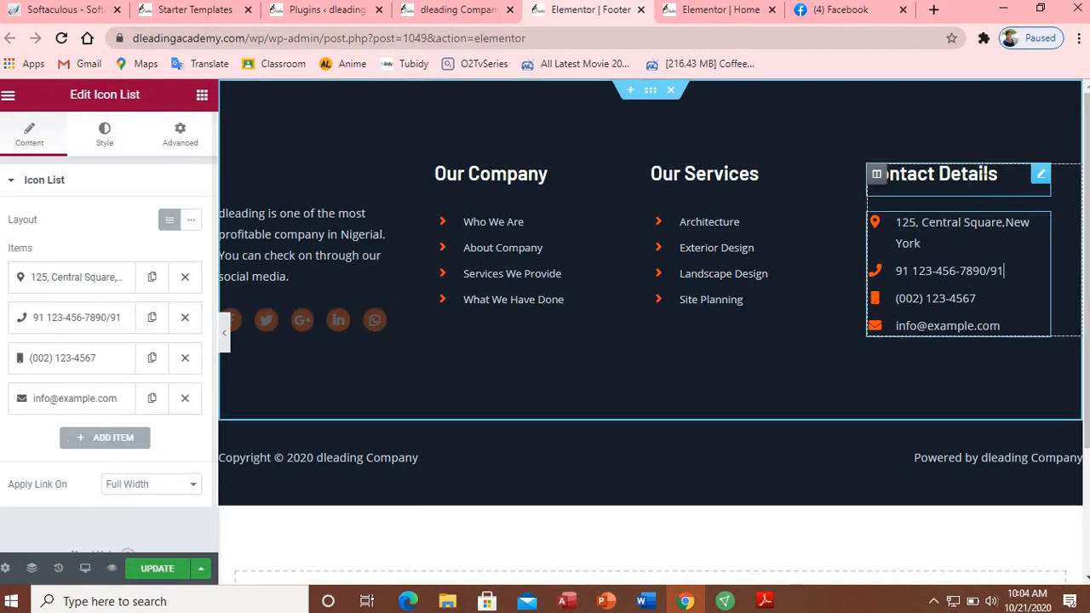
{"action": "left_click", "coordinate": [1015, 176]}
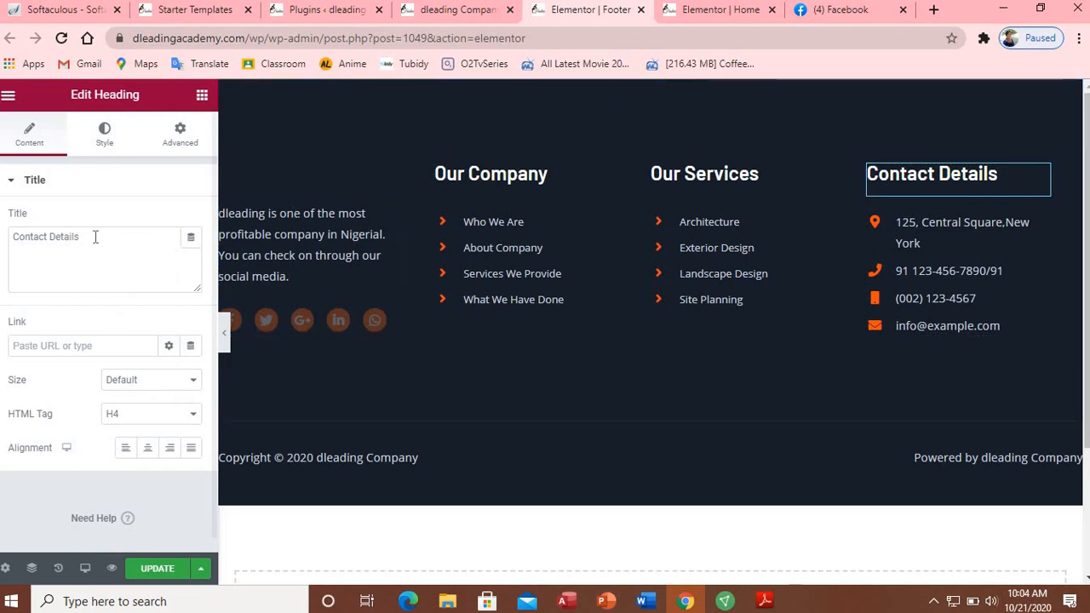
{"action": "left_click_drag", "start_coordinate": [84, 237], "coordinate": [9, 236]}
{"action": "left_click", "coordinate": [13, 235]}
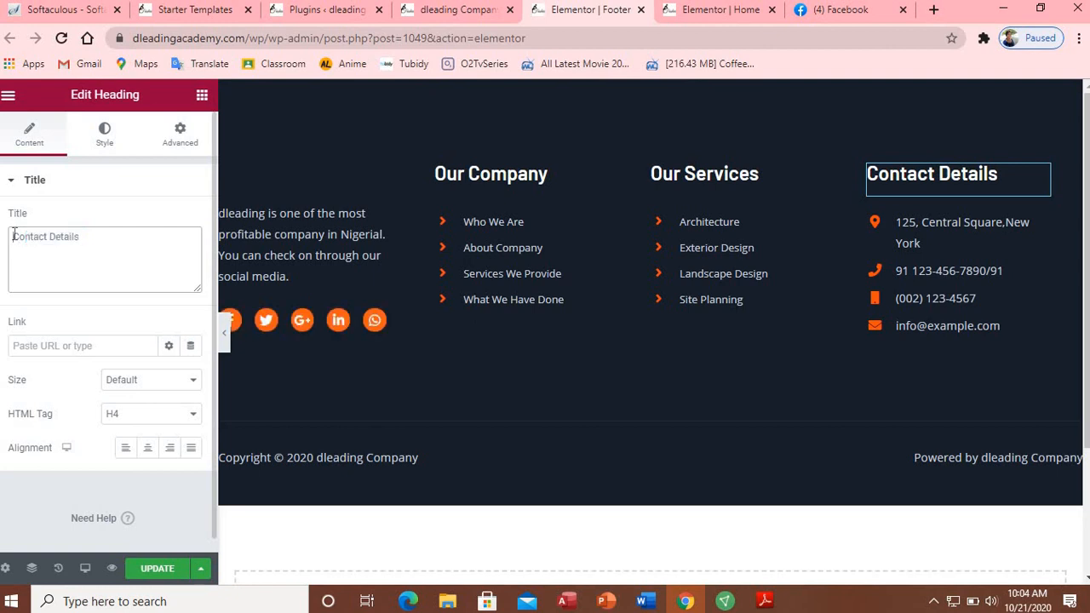
{"action": "type", "text": "O"}
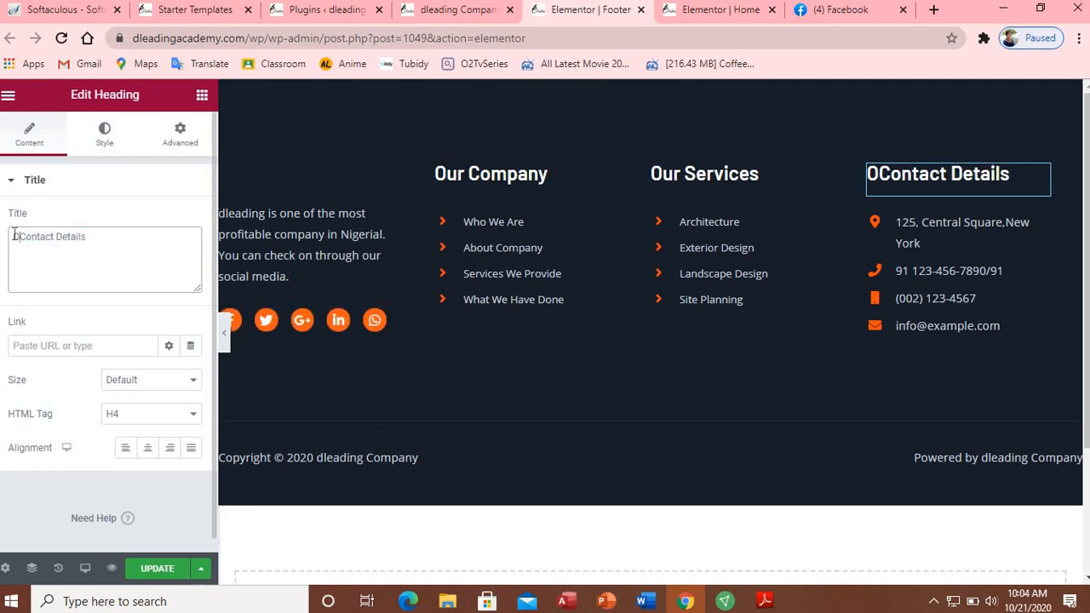
{"action": "type", "text": "ur"}
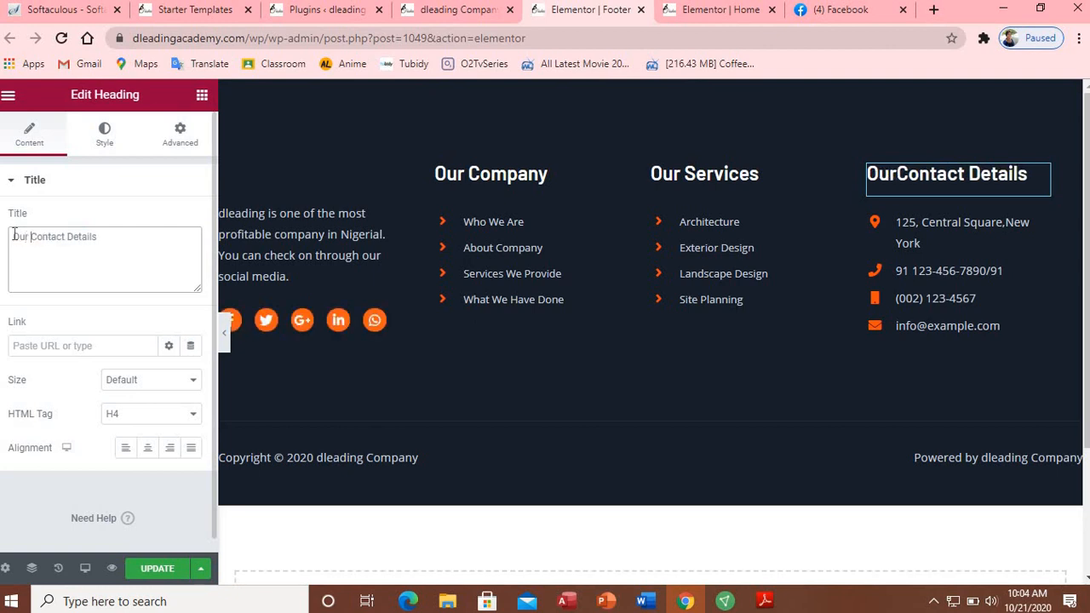
{"action": "left_click", "coordinate": [930, 250]}
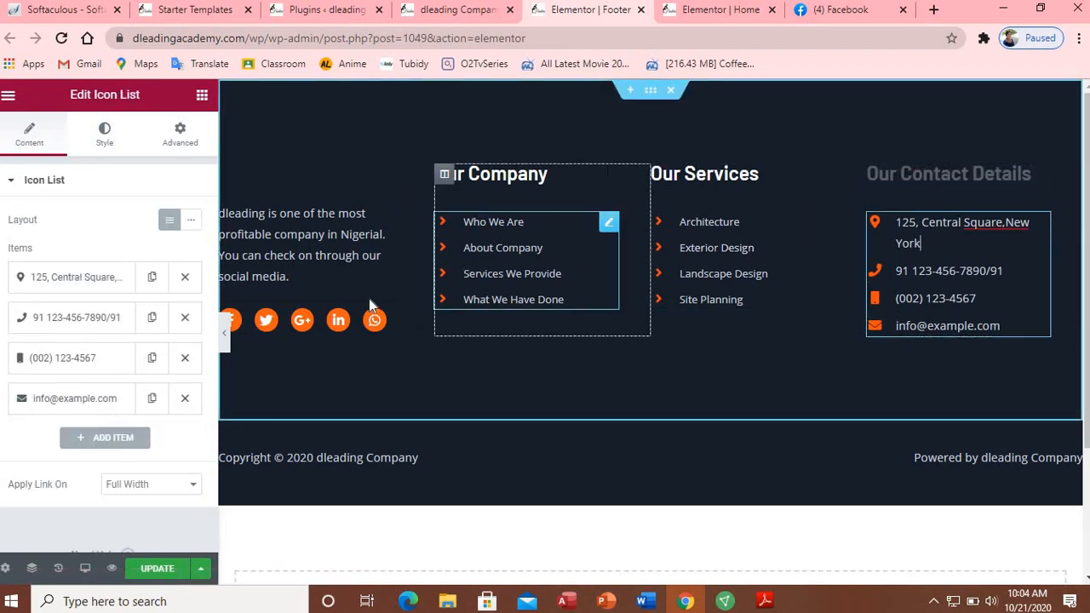
Step: Replace the first contact item's old address text with the company's postal address
{"action": "left_click", "coordinate": [79, 285]}
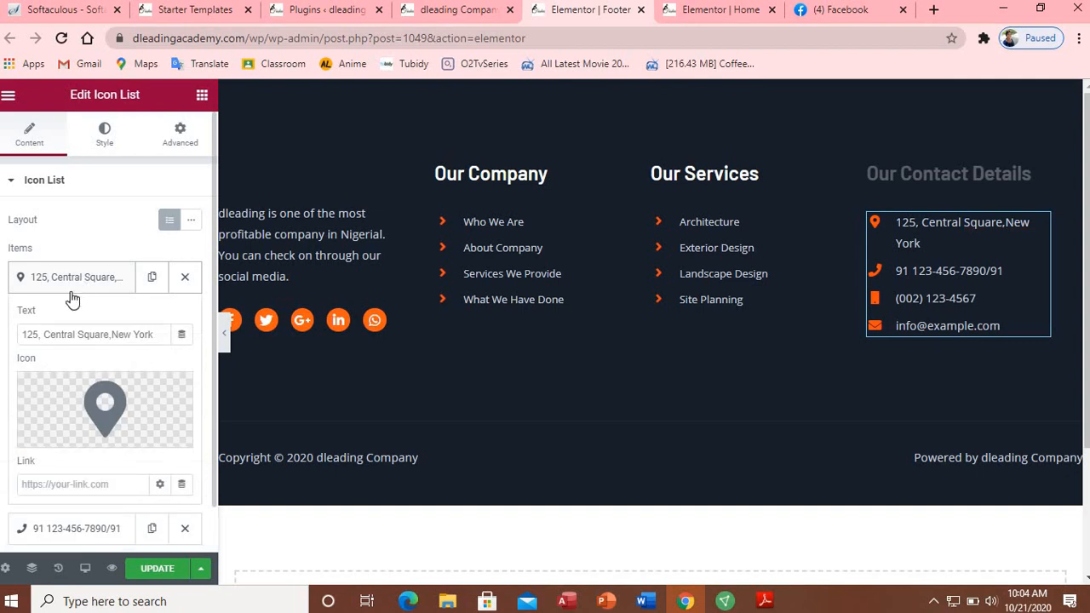
{"action": "left_click", "coordinate": [75, 334]}
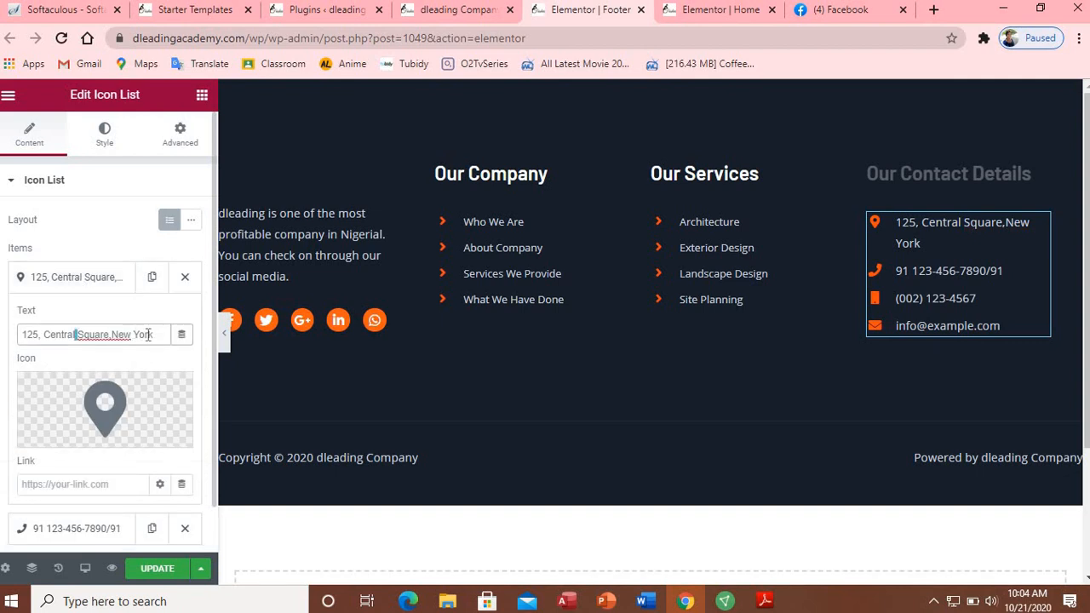
{"action": "left_click_drag", "start_coordinate": [158, 334], "coordinate": [7, 340]}
{"action": "key", "text": "BackSpace"}
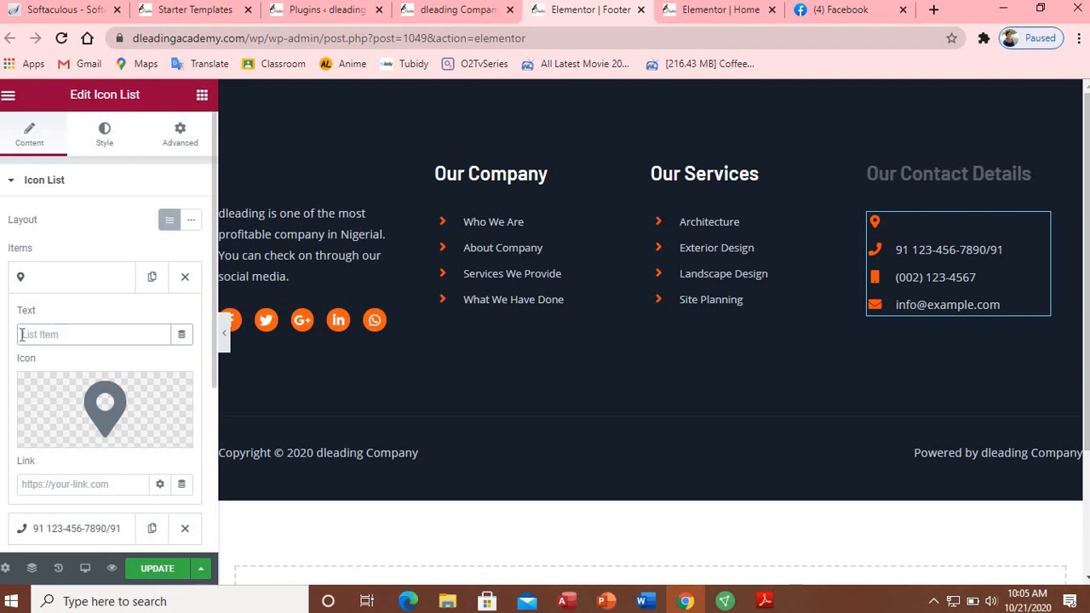
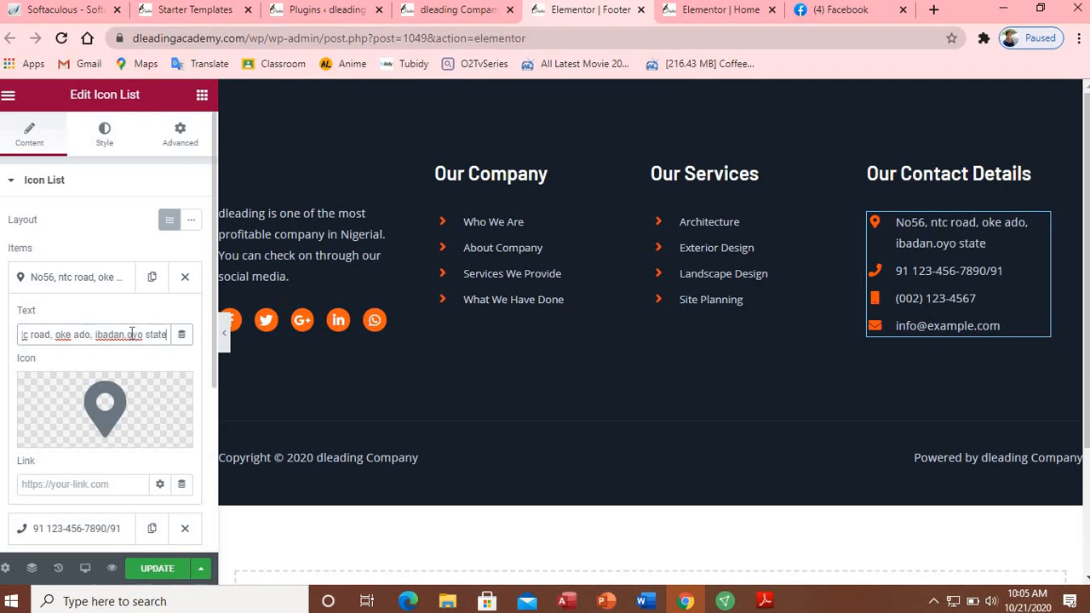
Step: Fix the address typos: capitalise Oyo, separate city and state with a comma, and add a final period
{"action": "left_click", "coordinate": [132, 333]}
{"action": "key", "text": "BackSpace"}
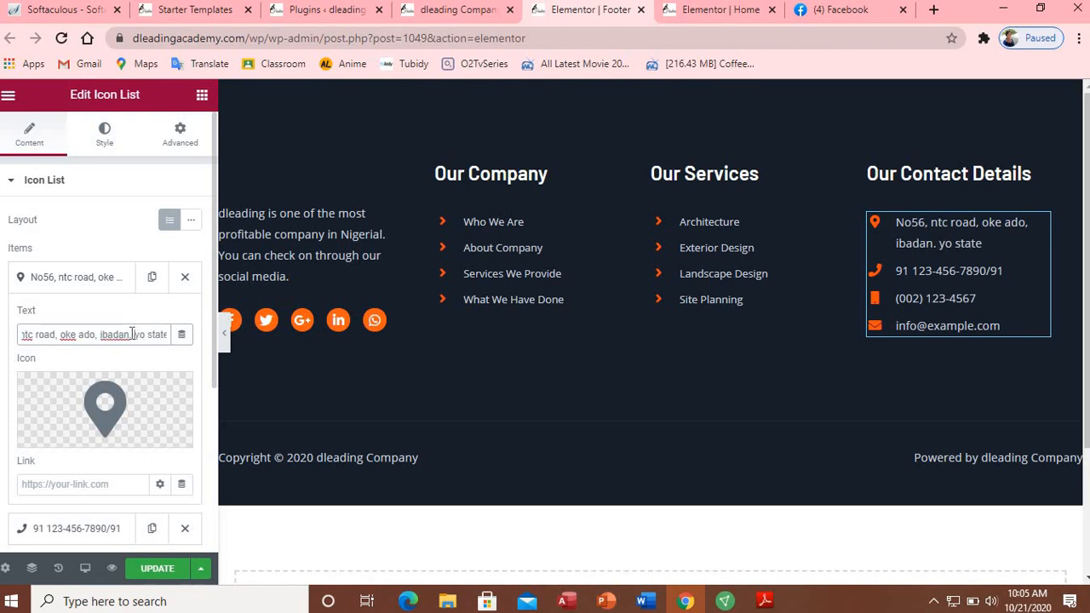
{"action": "type", "text": "O"}
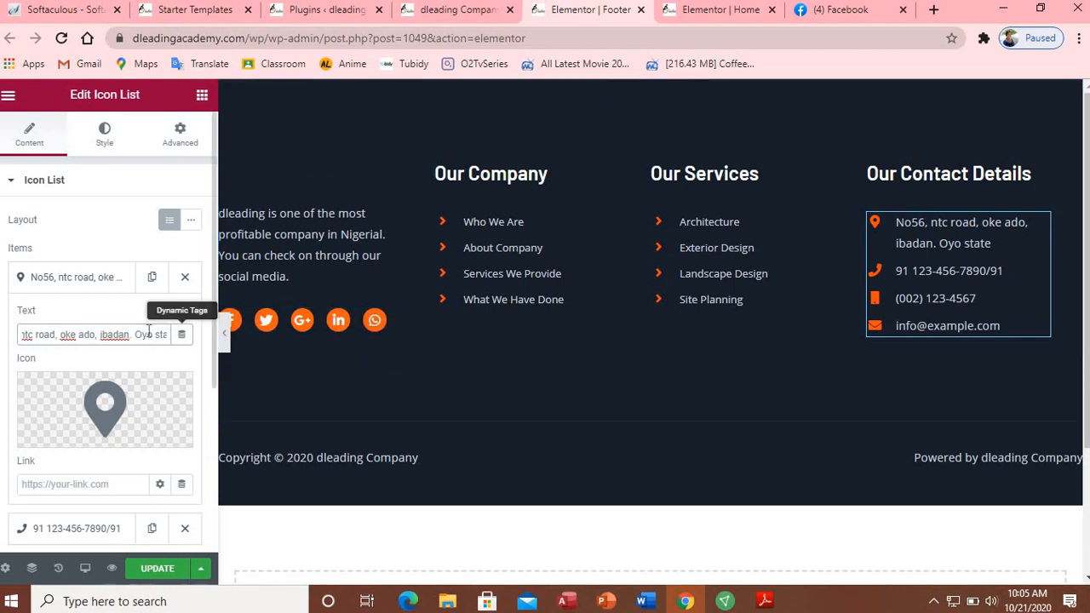
{"action": "key", "text": "BackSpace"}
{"action": "key", "text": "BackSpace"}
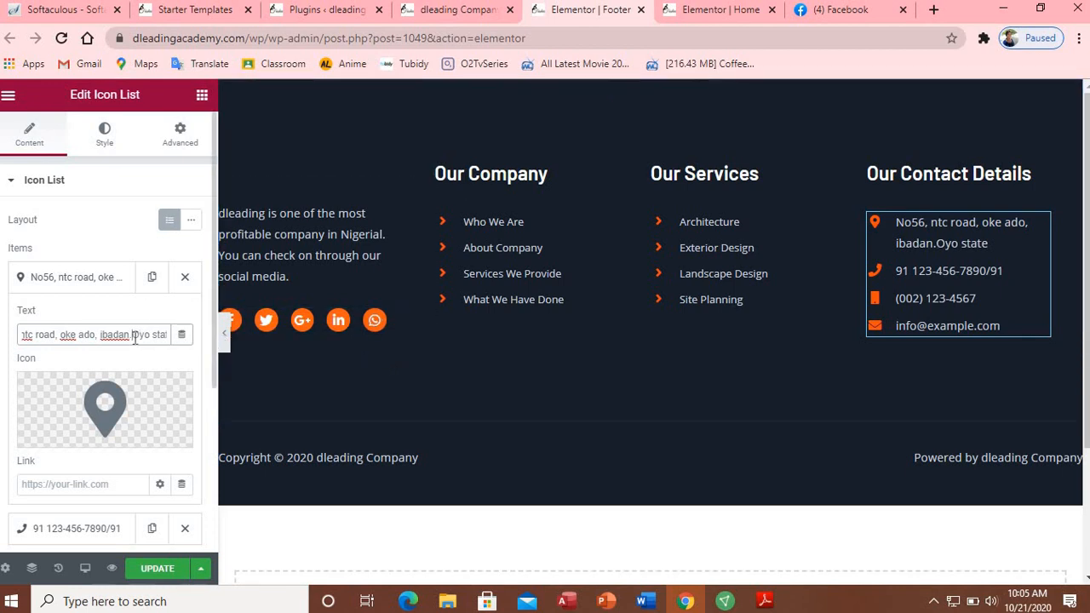
{"action": "type", "text": ","}
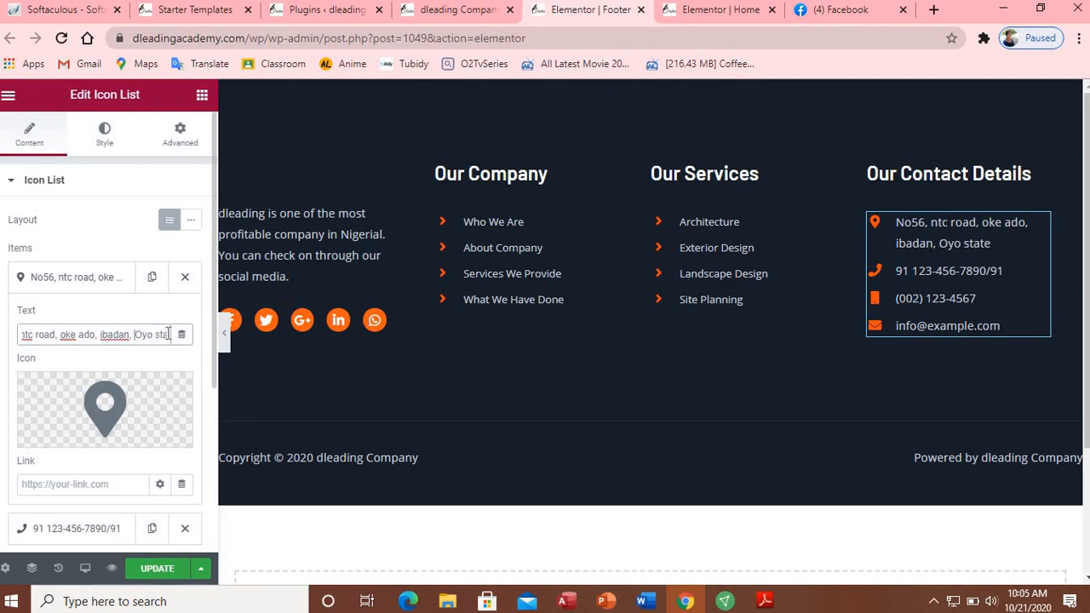
{"action": "key", "text": "Right"}
{"action": "key", "text": "Right"}
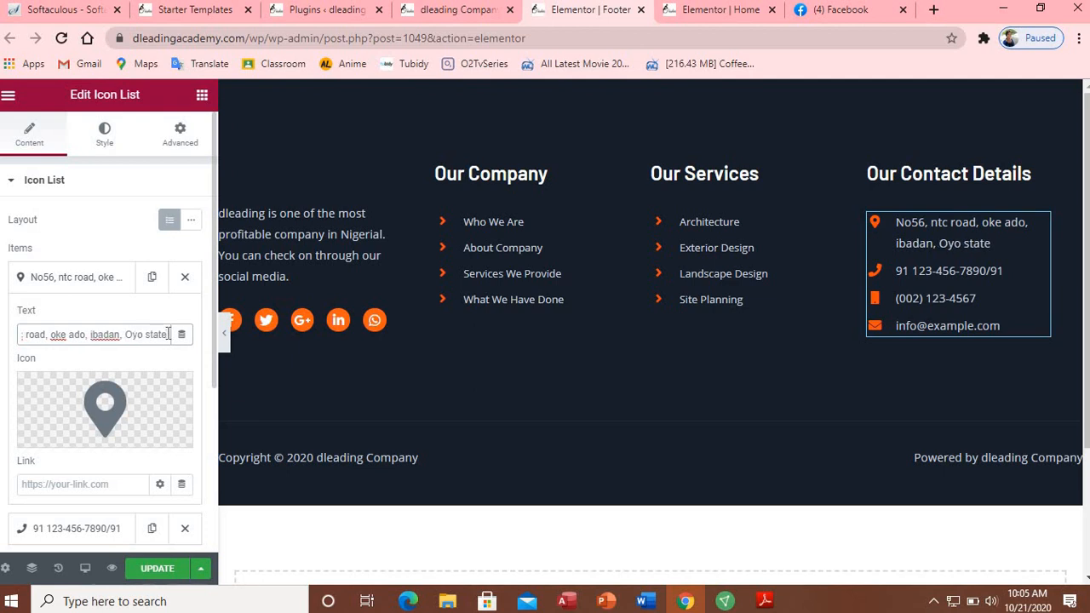
{"action": "type", "text": "."}
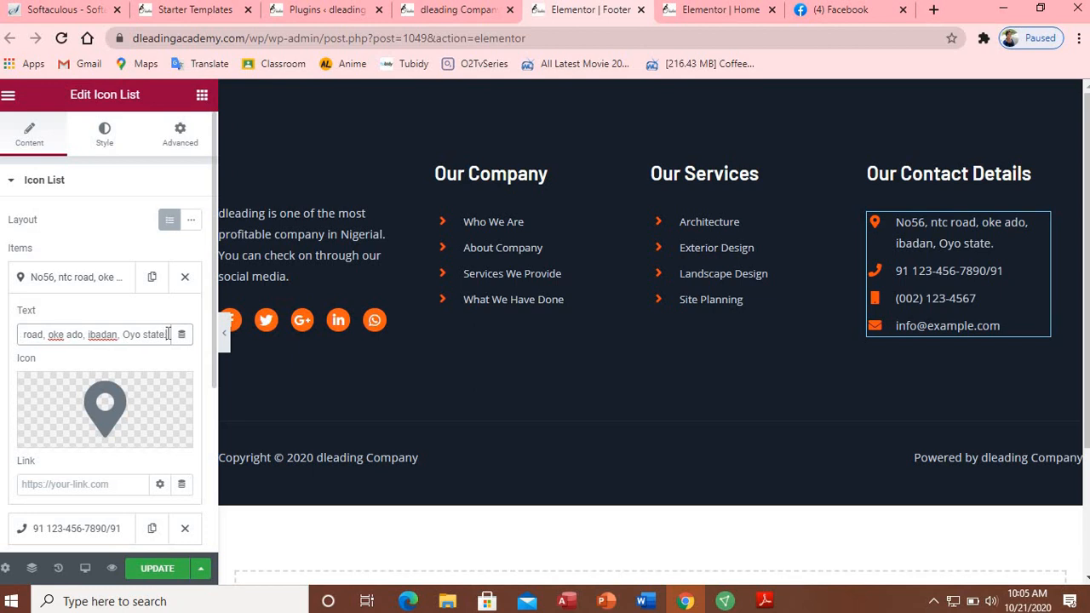
{"action": "left_click", "coordinate": [916, 272]}
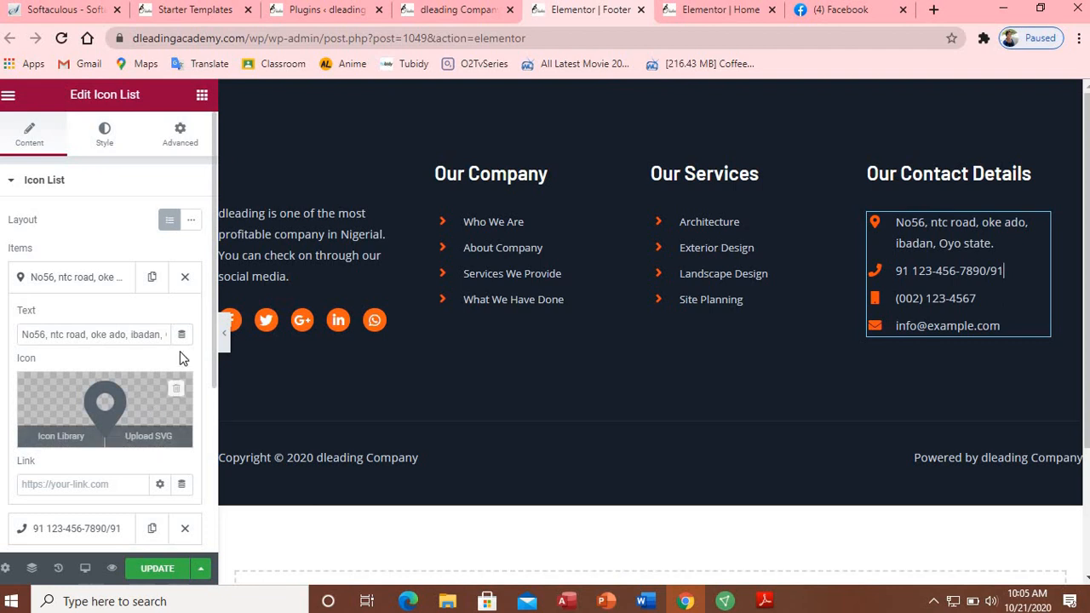
Step: Erase the old number in the phone contact item and enter the company's phone number
{"action": "left_click", "coordinate": [71, 278]}
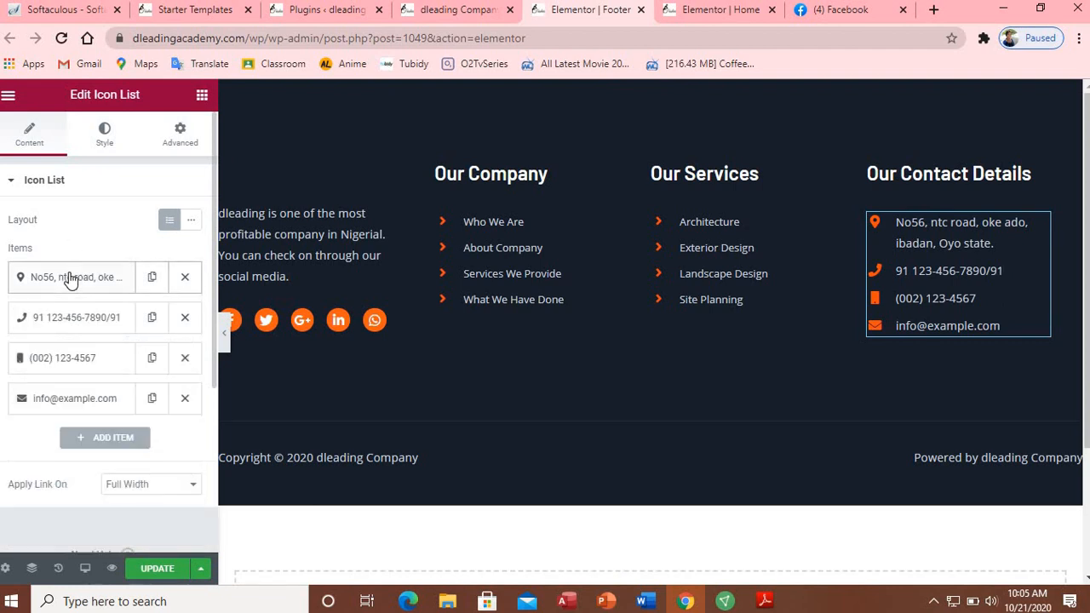
{"action": "left_click", "coordinate": [79, 323]}
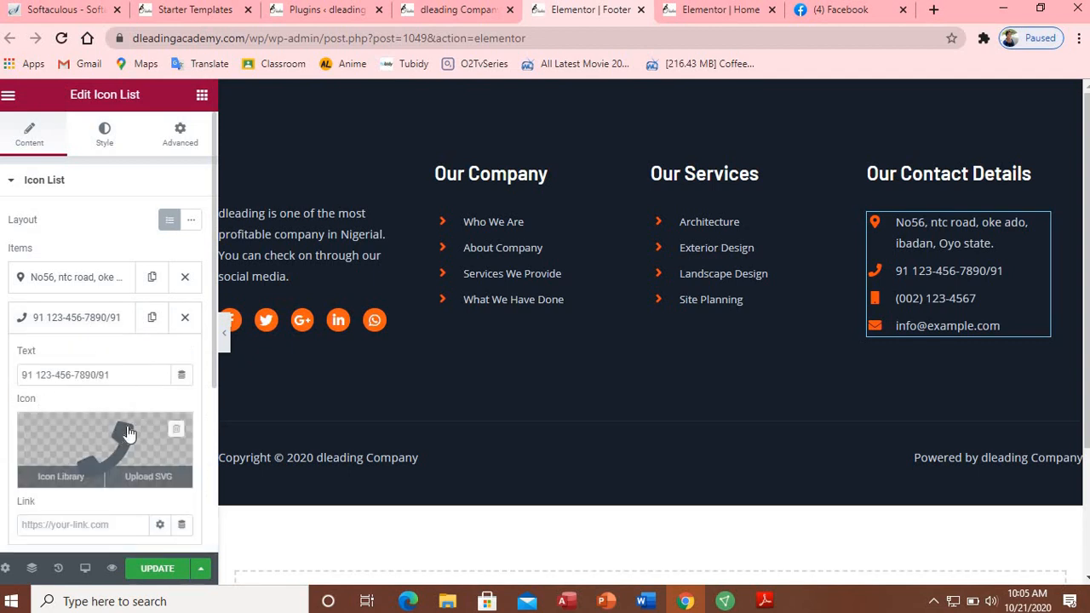
{"action": "left_click", "coordinate": [111, 377]}
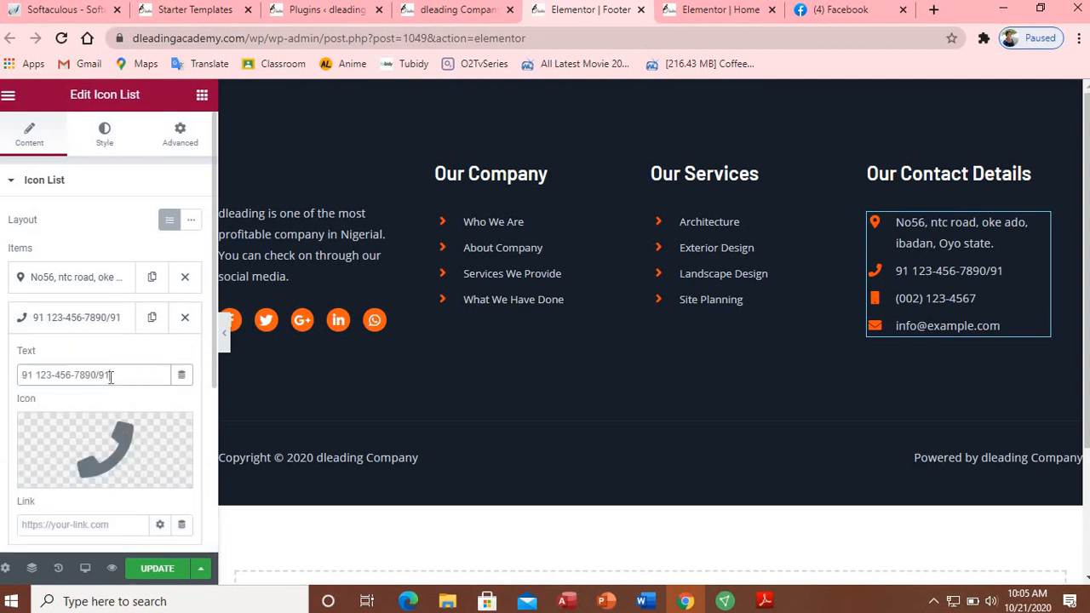
{"action": "key", "text": "BackSpace"}
{"action": "key", "text": "BackSpace"}
{"action": "key", "text": "BackSpace"}
{"action": "key", "text": "BackSpace"}
{"action": "key", "text": "BackSpace"}
{"action": "key", "text": "BackSpace"}
{"action": "key", "text": "BackSpace"}
{"action": "key", "text": "BackSpace"}
{"action": "key", "text": "BackSpace"}
{"action": "key", "text": "BackSpace"}
{"action": "key", "text": "BackSpace"}
{"action": "key", "text": "BackSpace"}
{"action": "key", "text": "BackSpace"}
{"action": "key", "text": "BackSpace"}
{"action": "key", "text": "BackSpace"}
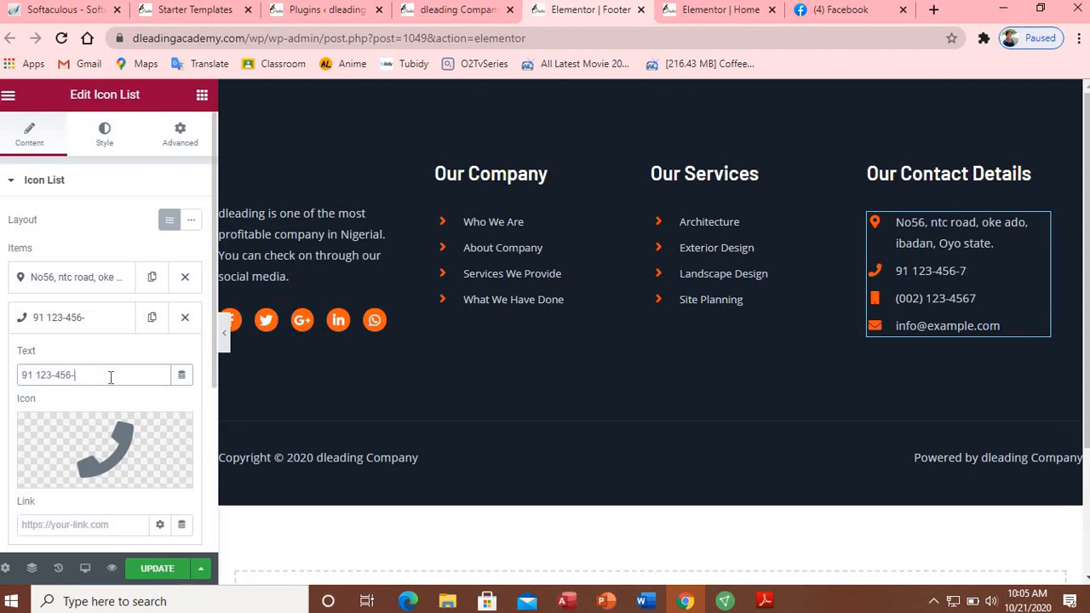
{"action": "key", "text": "BackSpace"}
{"action": "key", "text": "BackSpace"}
{"action": "key", "text": "BackSpace"}
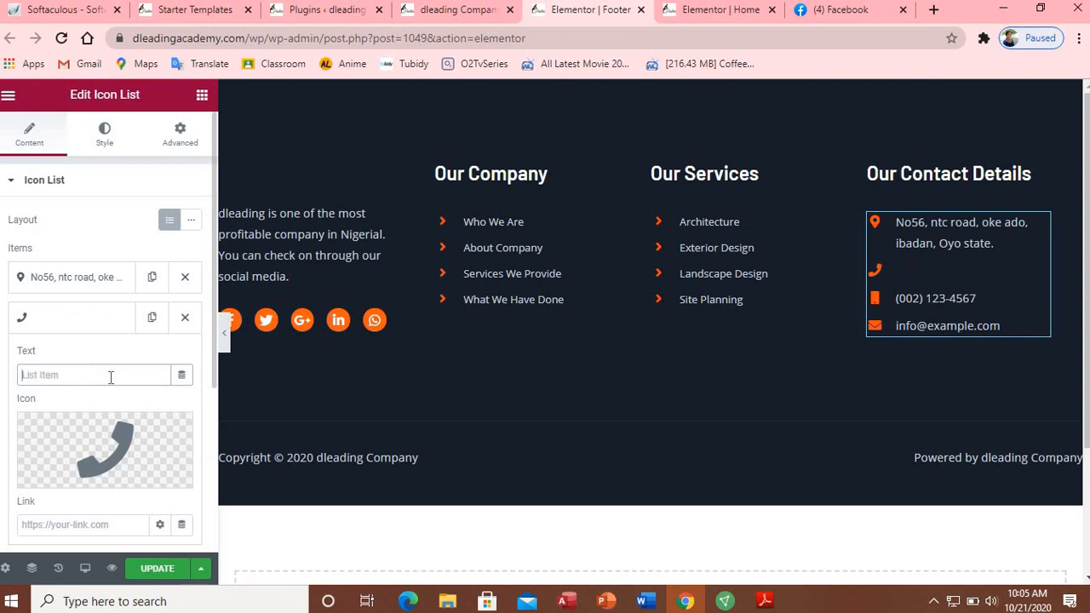
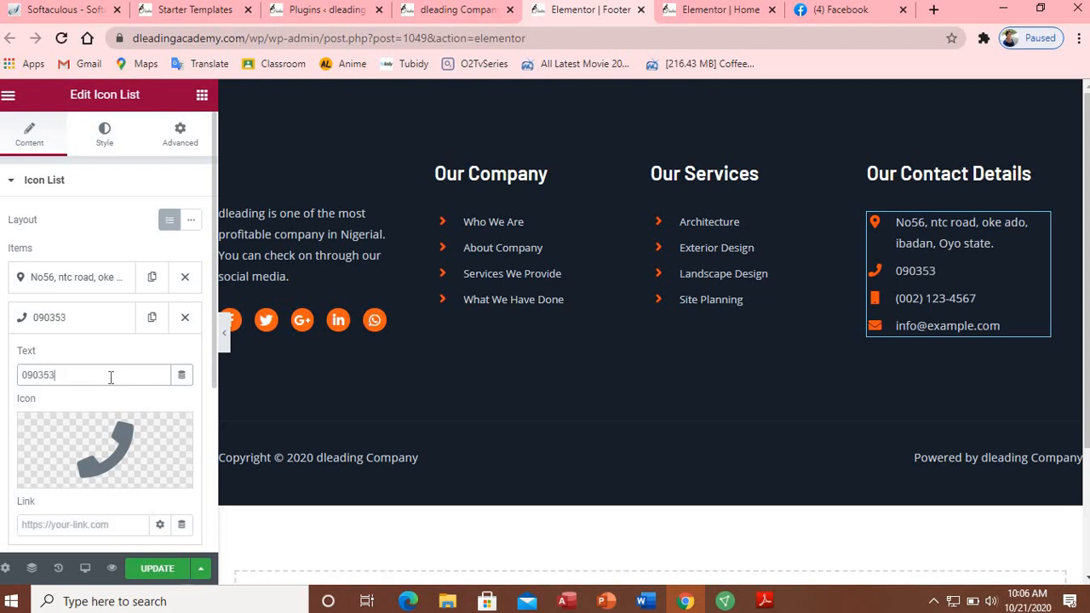
{"action": "left_click", "coordinate": [42, 328]}
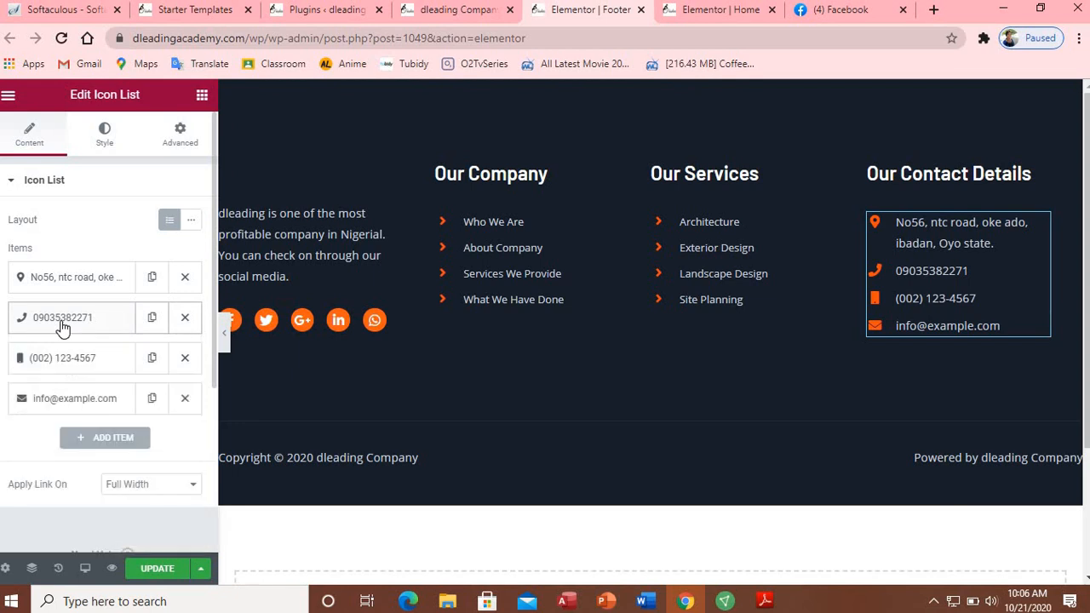
{"action": "left_click", "coordinate": [84, 361]}
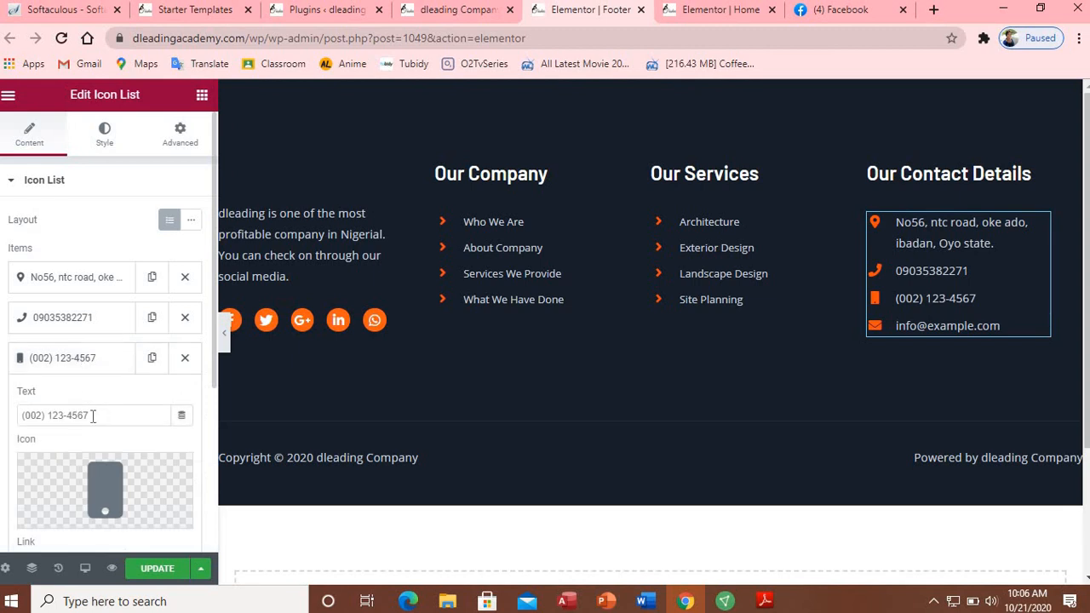
{"action": "left_click_drag", "start_coordinate": [92, 416], "coordinate": [18, 418]}
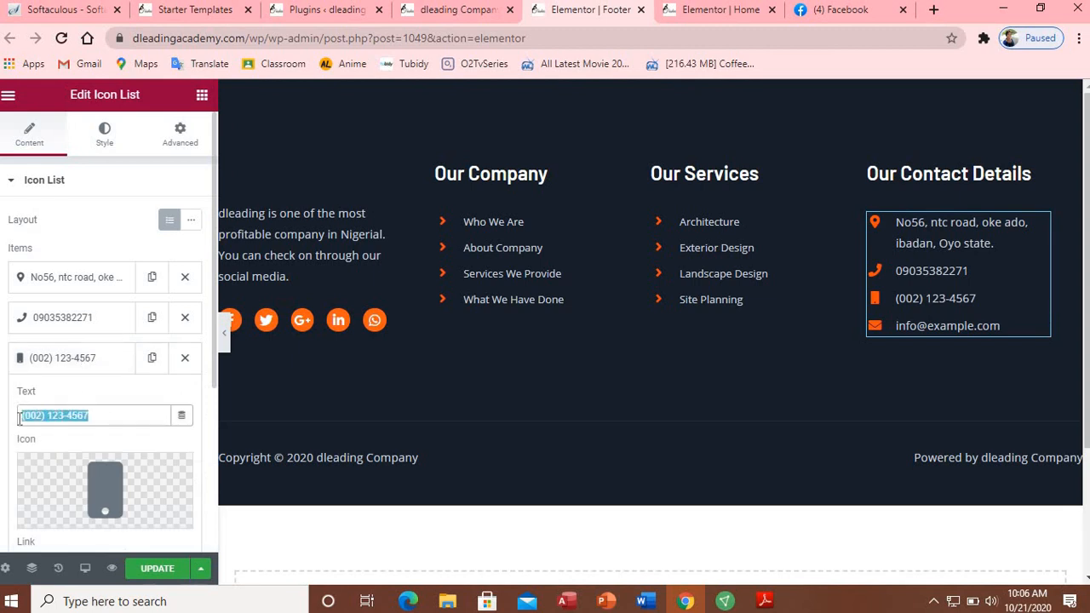
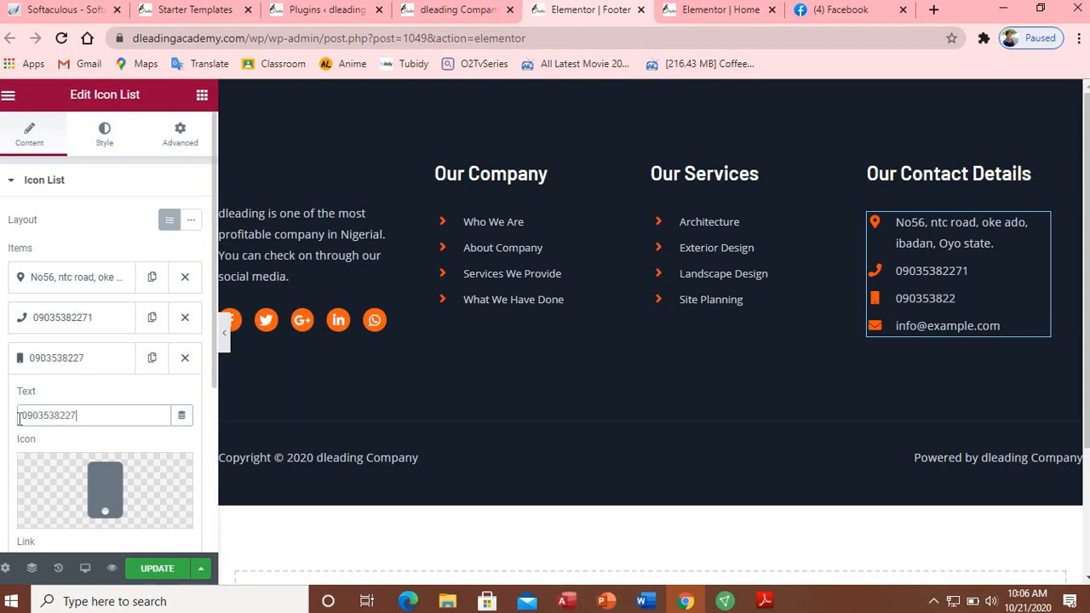
{"action": "left_click", "coordinate": [58, 364]}
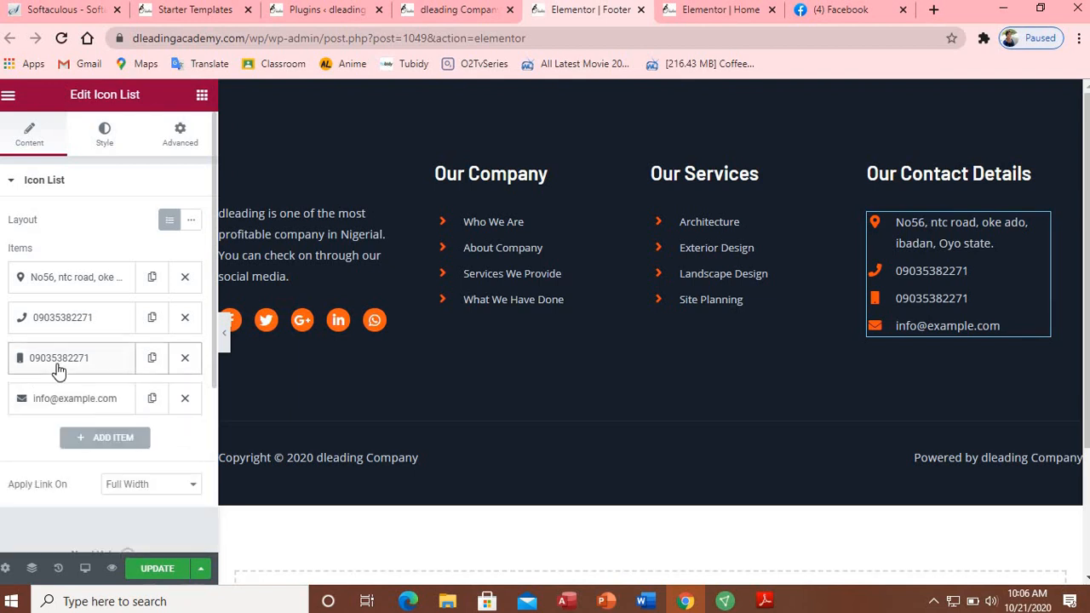
{"action": "left_click", "coordinate": [92, 401]}
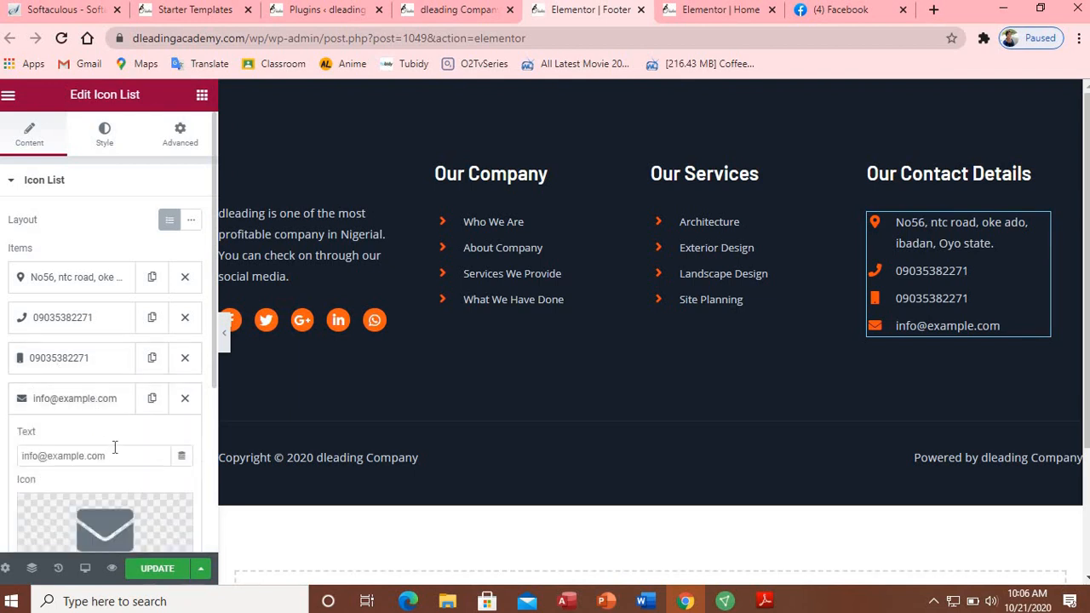
{"action": "left_click_drag", "start_coordinate": [110, 456], "coordinate": [21, 453]}
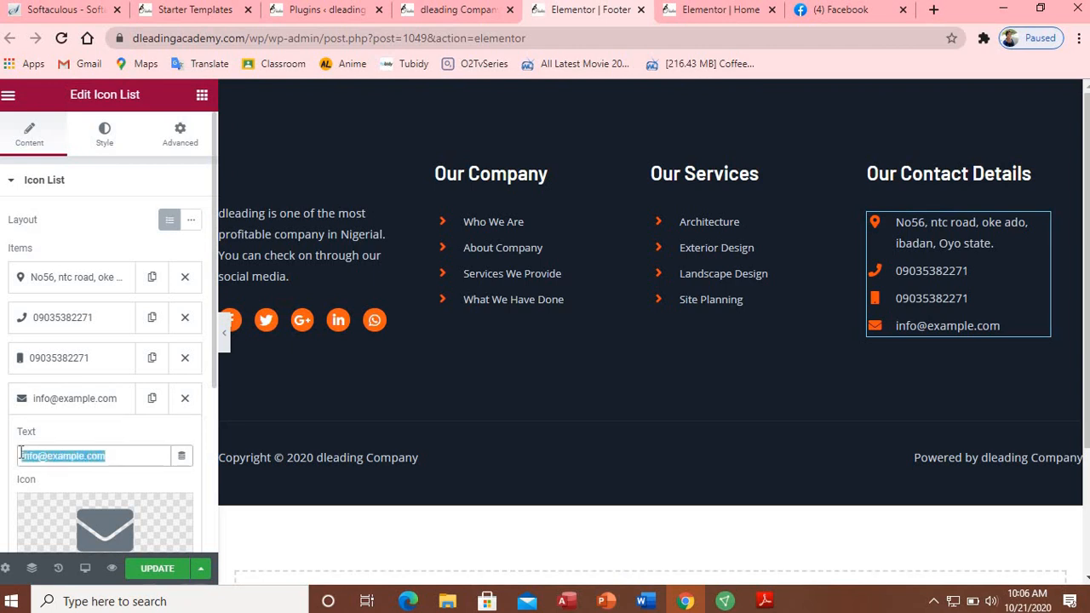
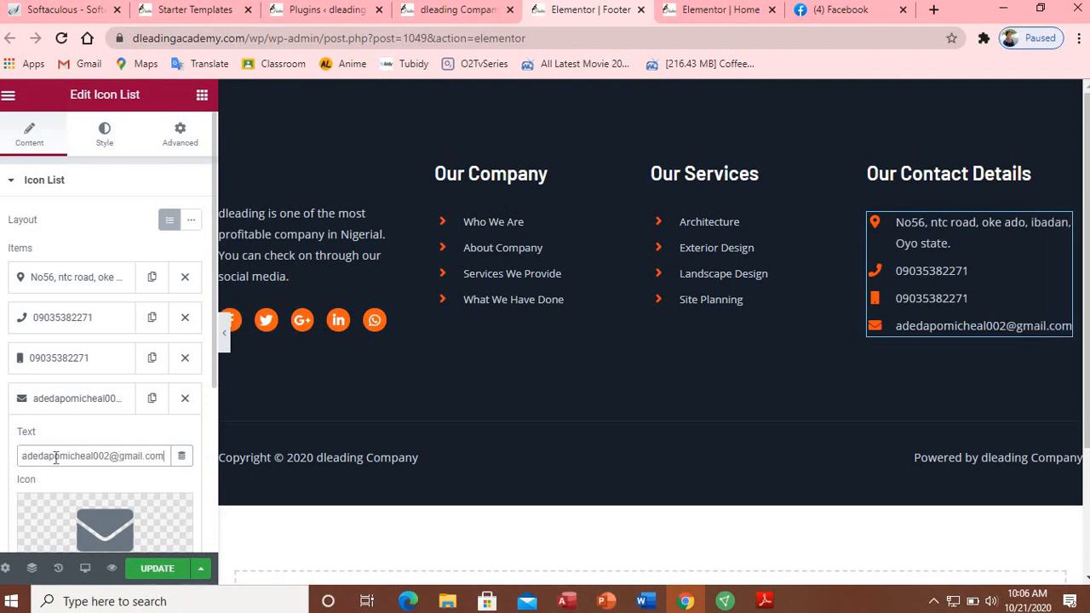
{"action": "left_click", "coordinate": [73, 406]}
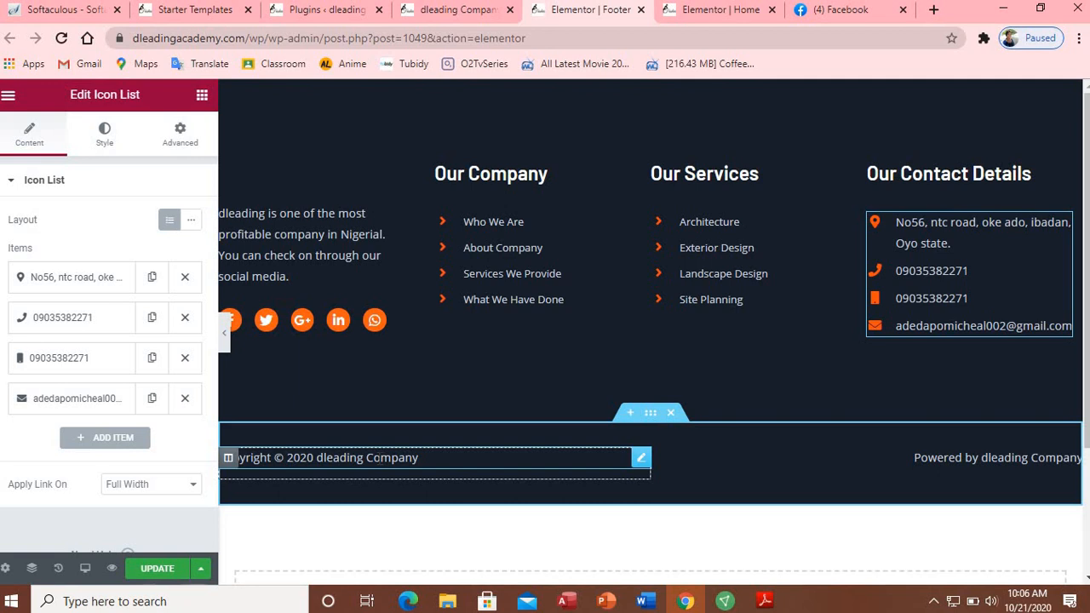
Step: Check the copyright and 'Powered by' footer lines, update the footer, and close the 360 Total Security popup
{"action": "left_click", "coordinate": [381, 459]}
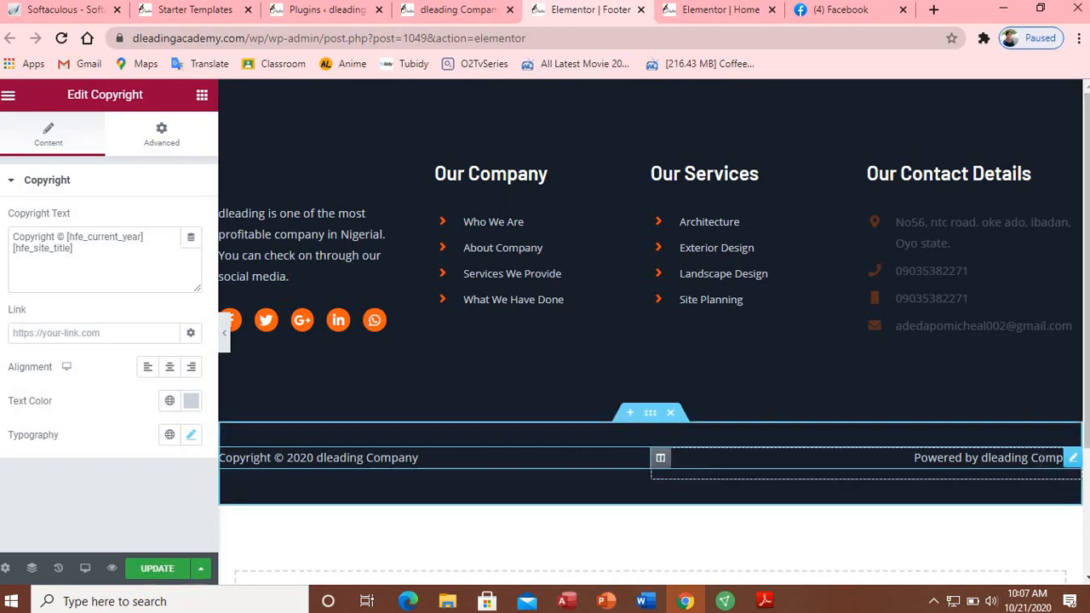
{"action": "left_click", "coordinate": [1040, 458]}
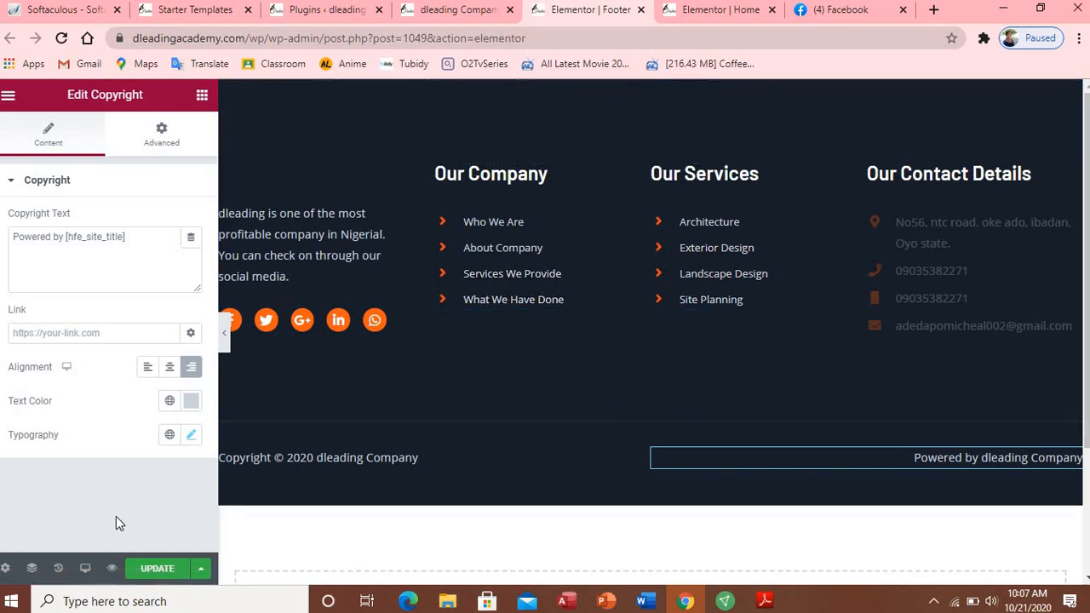
{"action": "left_click", "coordinate": [156, 569]}
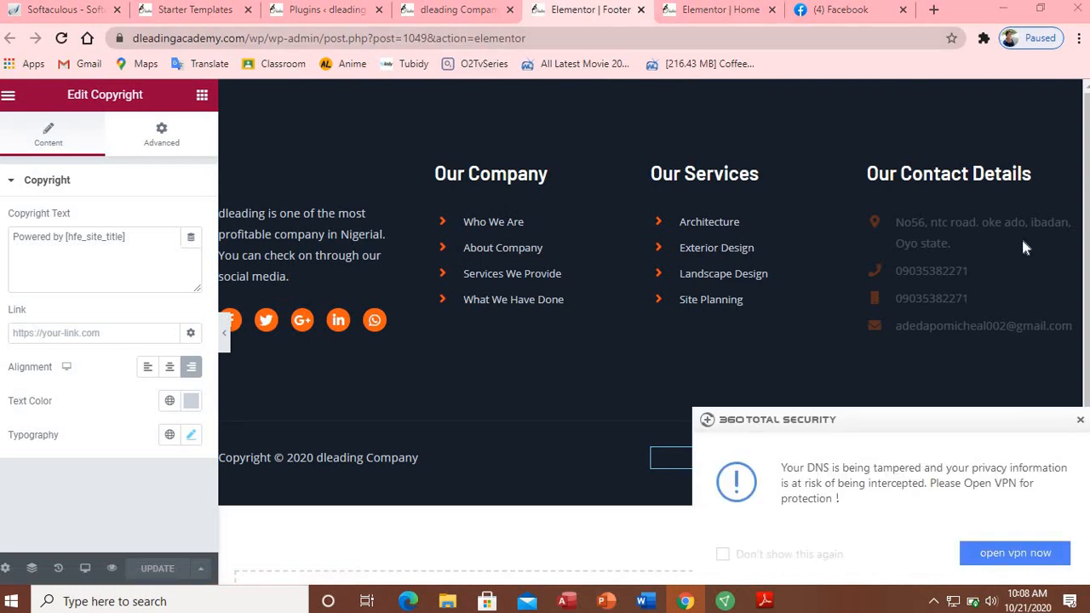
{"action": "left_click", "coordinate": [1081, 423]}
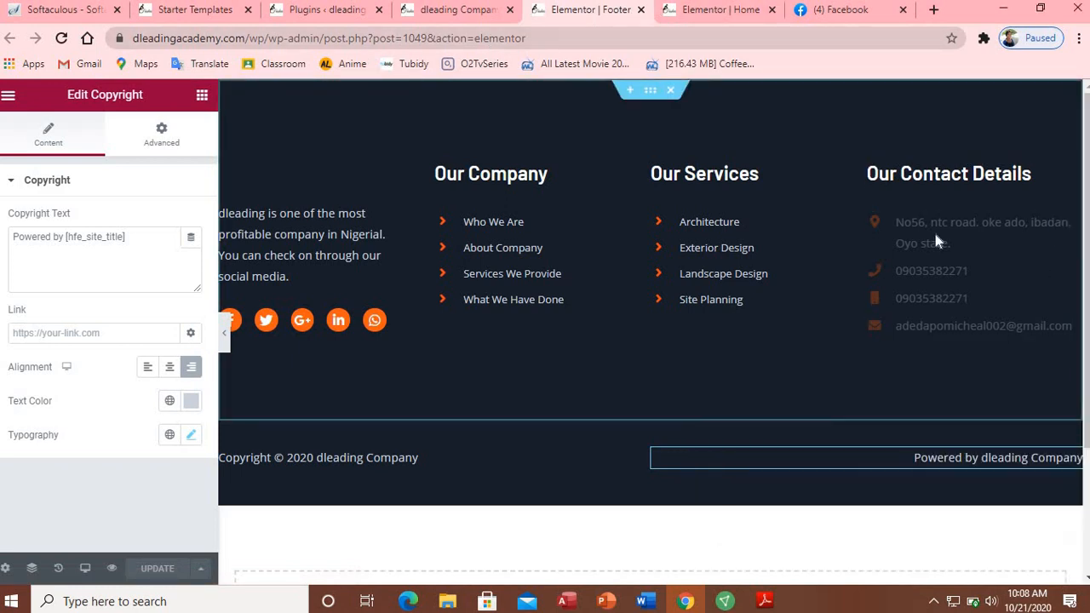
Step: Open the Home page in Elementor, select the Broad Vision hero heading, and preview with the panel hidden
{"action": "left_click", "coordinate": [721, 9]}
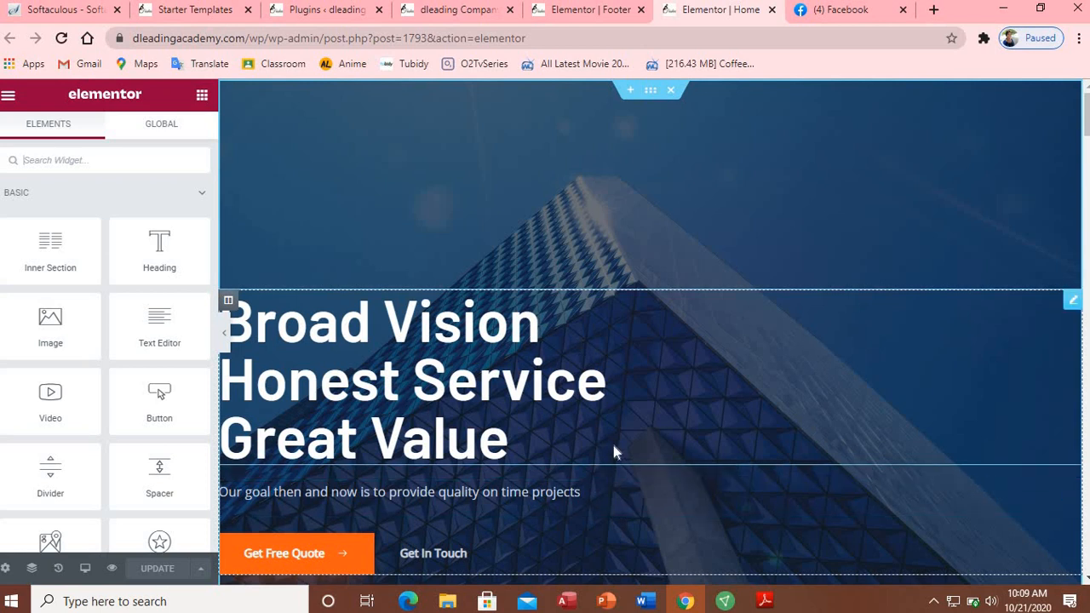
{"action": "left_click", "coordinate": [440, 368]}
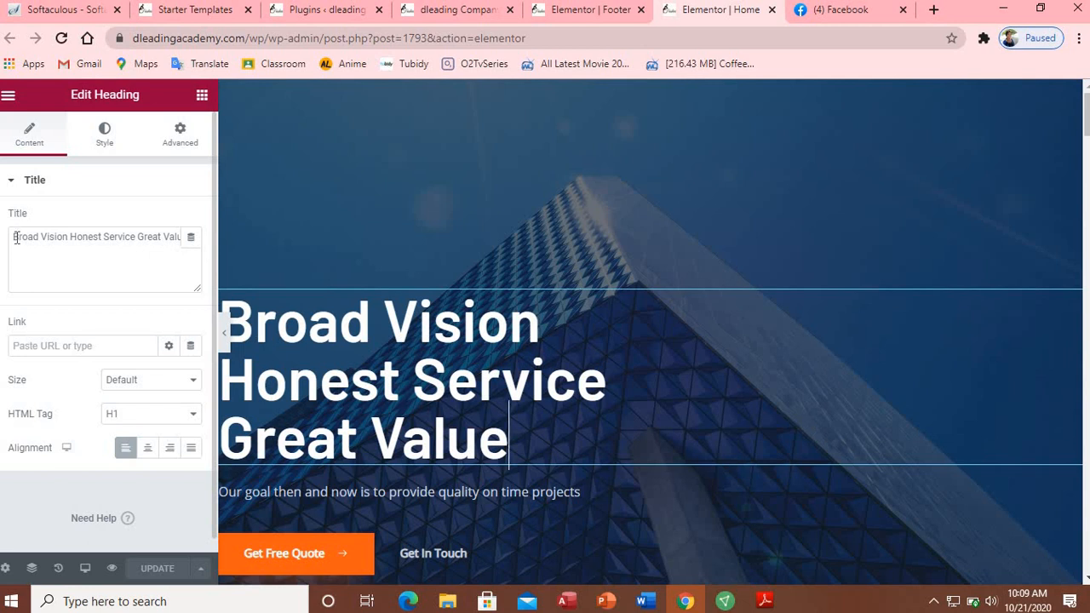
{"action": "left_click", "coordinate": [223, 333]}
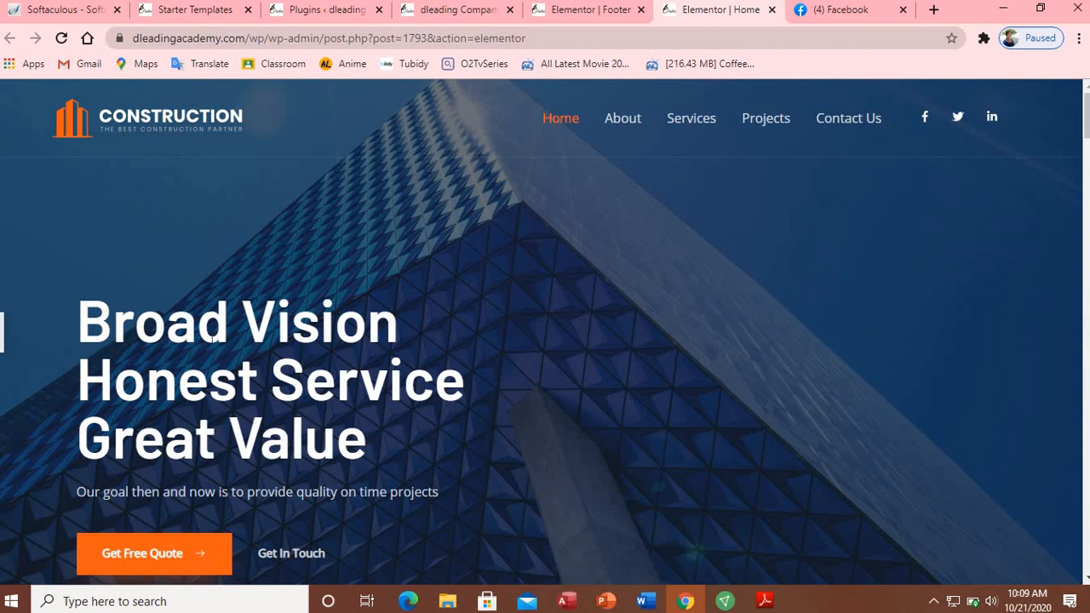
{"action": "left_click", "coordinate": [2, 335]}
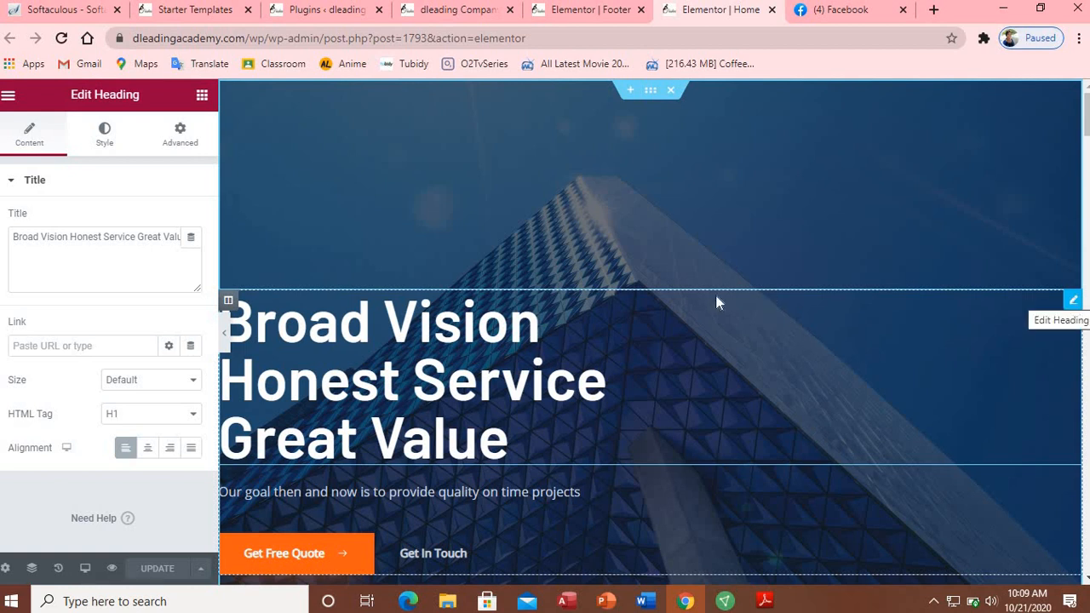
Step: Duplicate the hero heading column and select the left copy's Broad Vision title text
{"action": "right_click", "coordinate": [229, 305]}
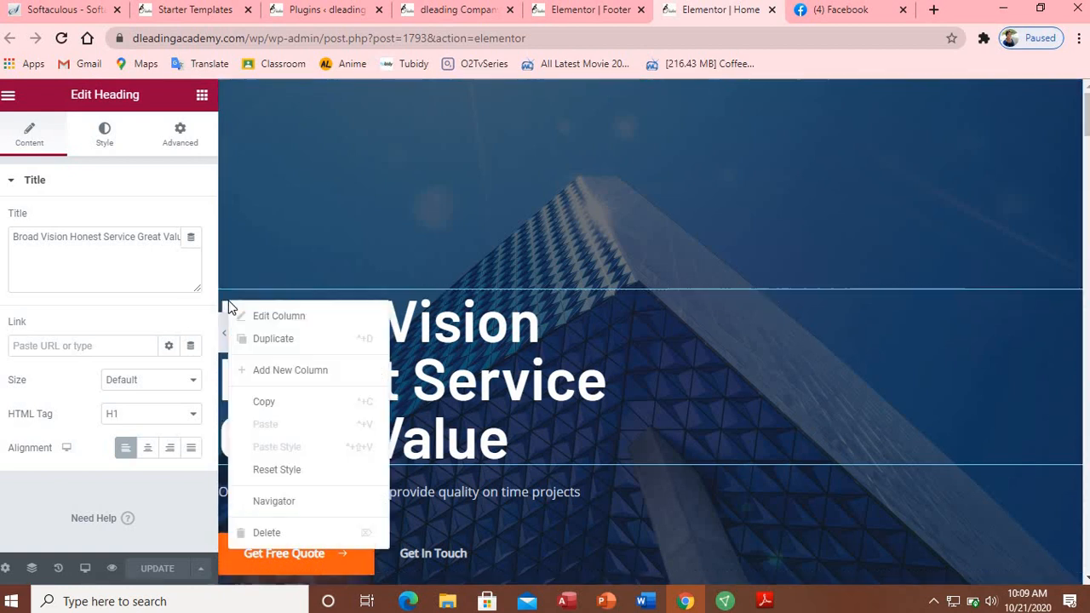
{"action": "left_click", "coordinate": [262, 343]}
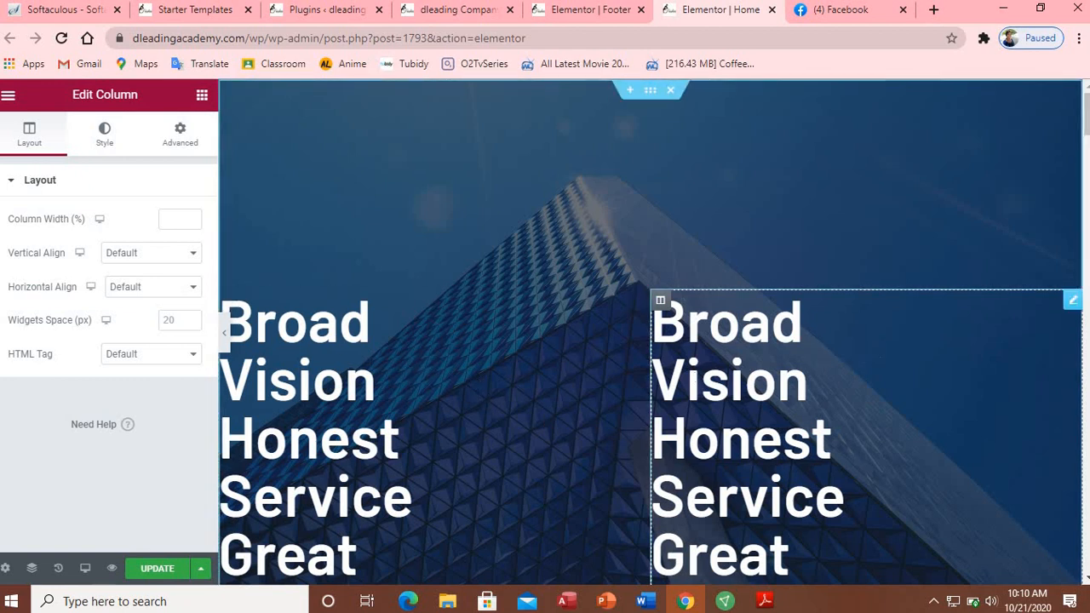
{"action": "left_click", "coordinate": [513, 360]}
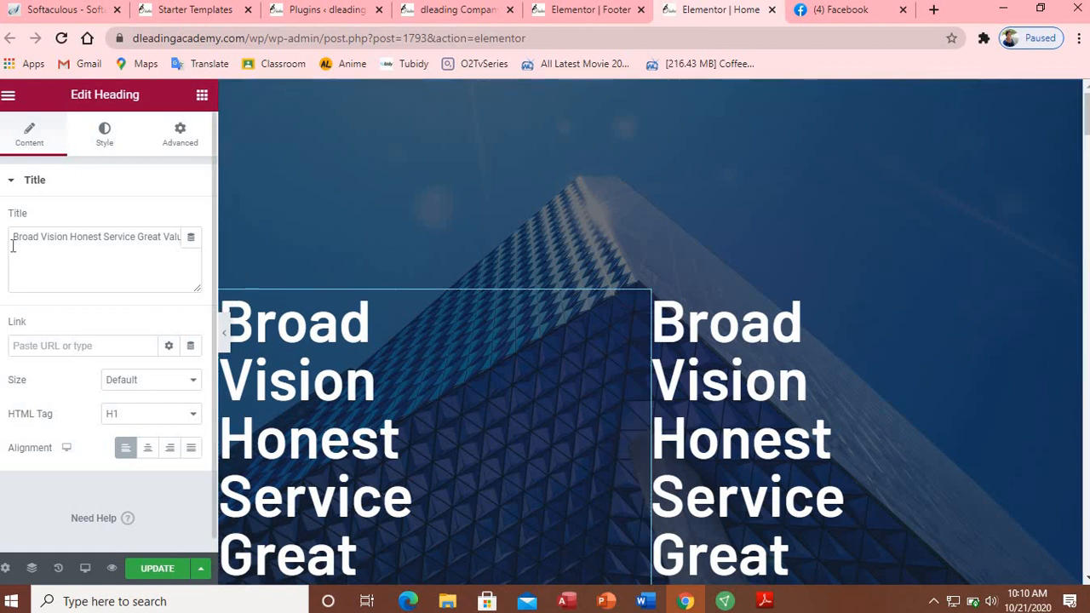
{"action": "left_click_drag", "start_coordinate": [13, 240], "coordinate": [200, 243]}
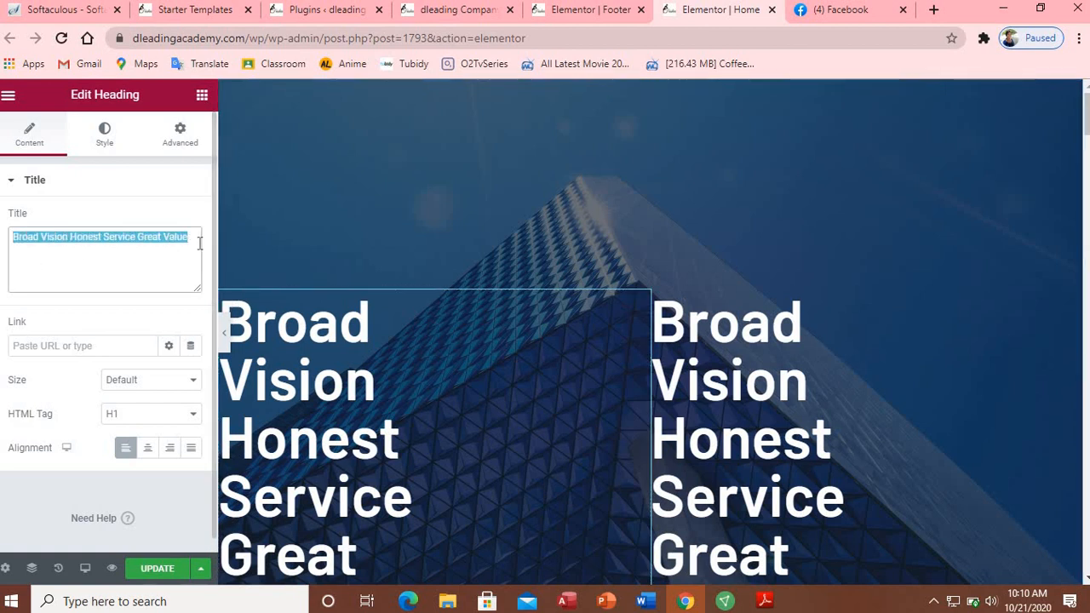
Step: Retype the left heading title as 'welcome to dleading construction company.'
{"action": "key", "text": "BackSpace"}
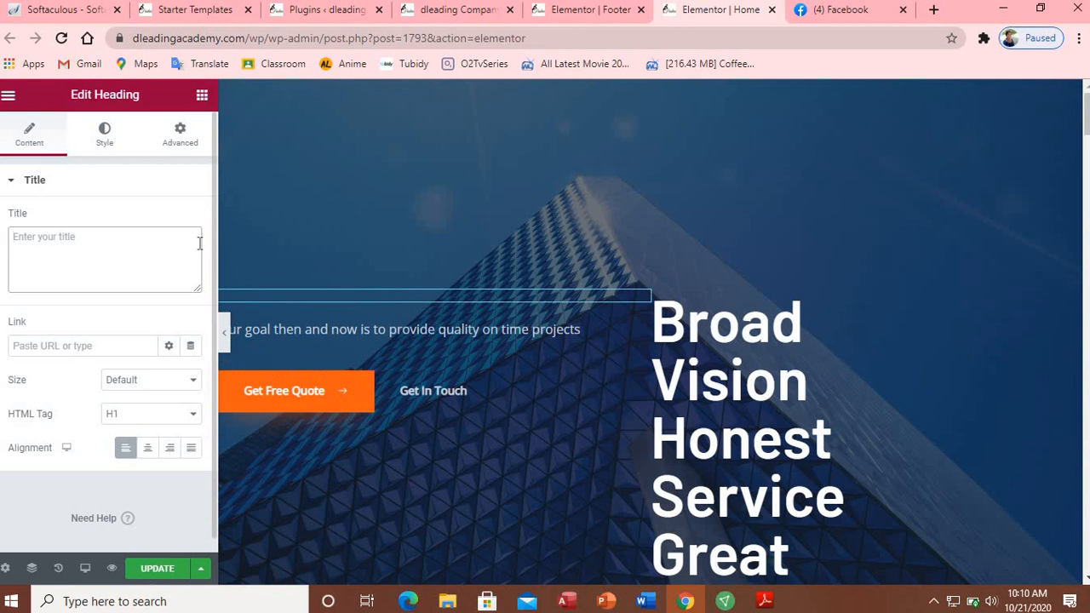
{"action": "type", "text": "we"}
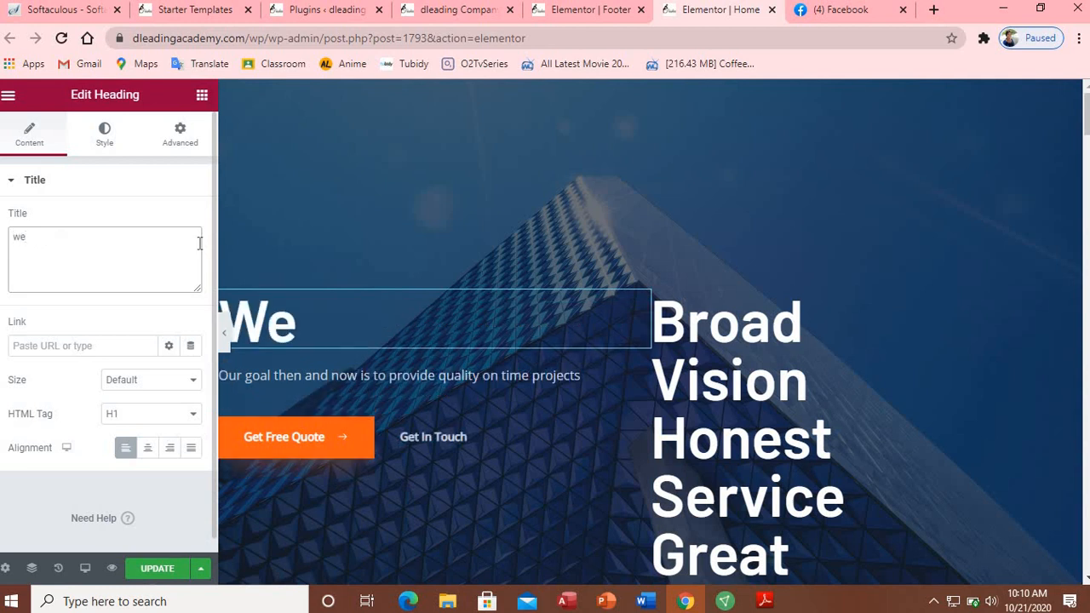
{"action": "type", "text": "lcome"}
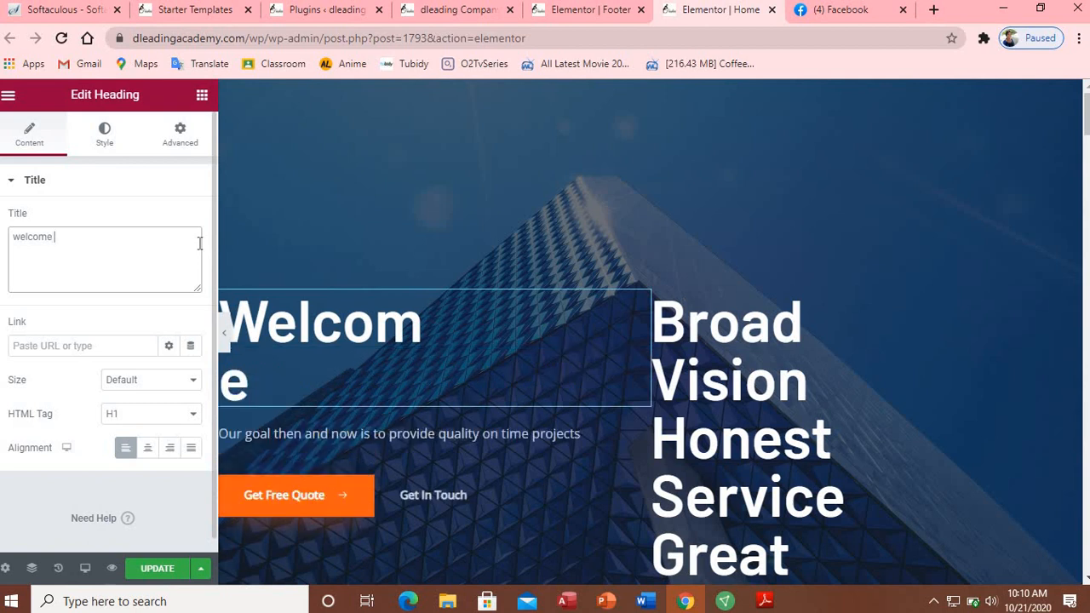
{"action": "type", "text": " o"}
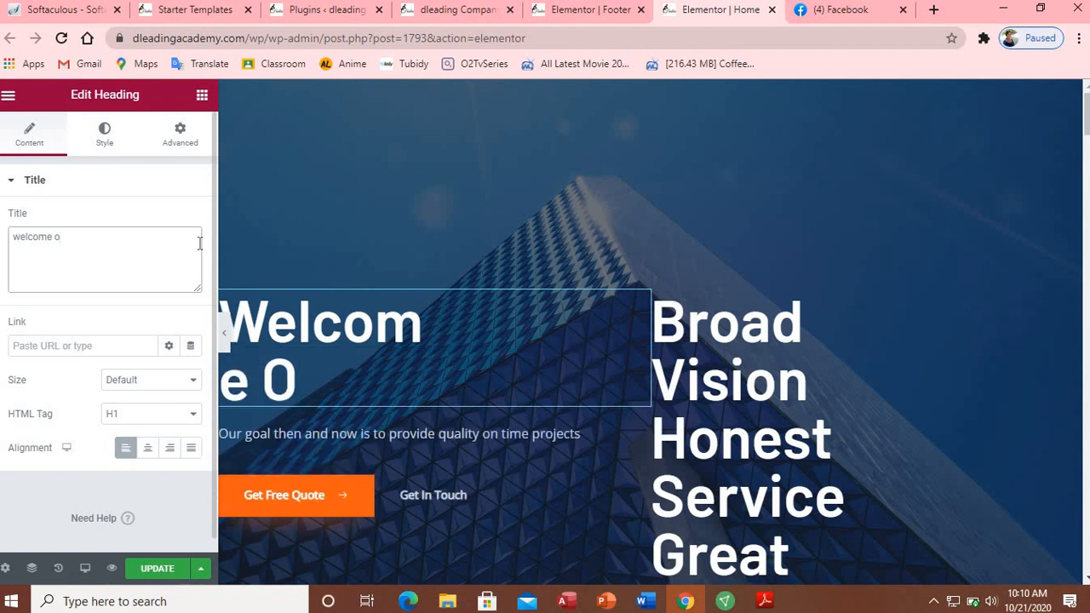
{"action": "key", "text": "BackSpace"}
{"action": "type", "text": "to "}
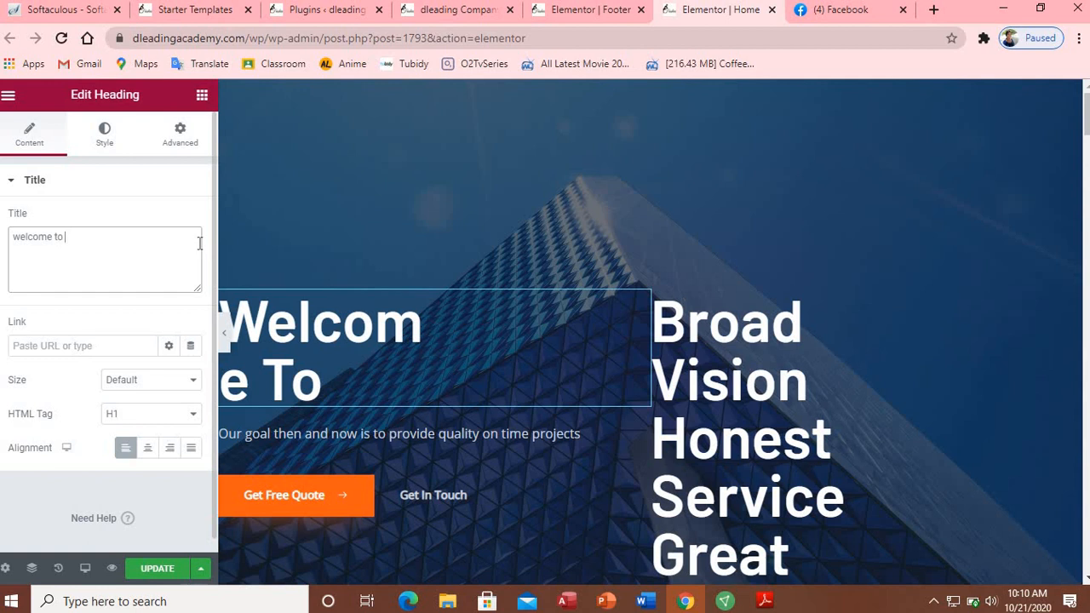
{"action": "type", "text": "dlea"}
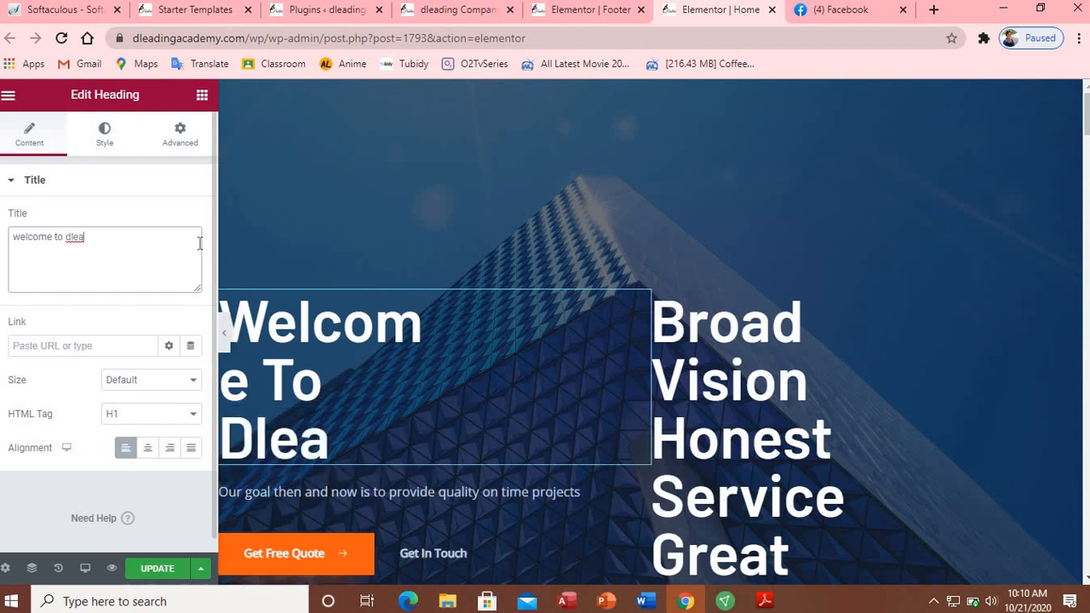
{"action": "type", "text": "ding co"}
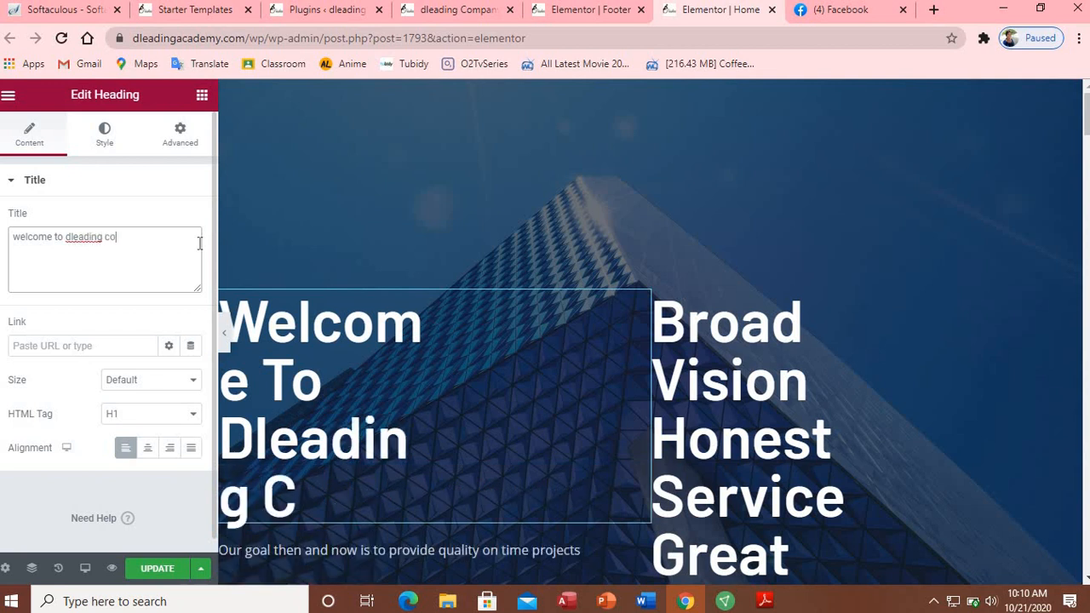
{"action": "type", "text": "nstruct"}
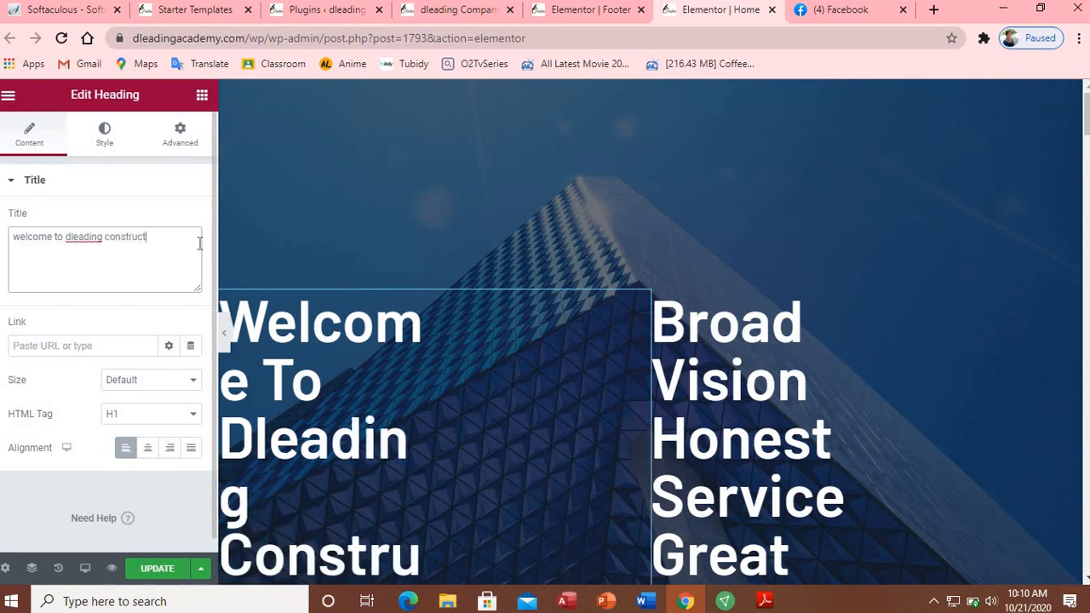
{"action": "type", "text": "ion company"}
{"action": "key", "text": "BackSpace"}
{"action": "type", "text": "."}
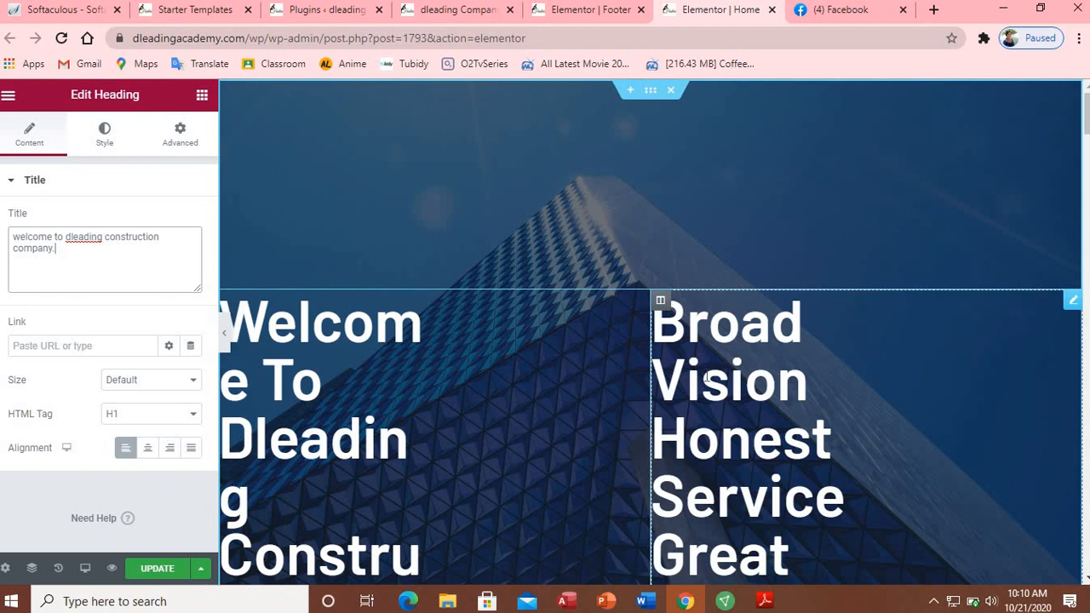
Step: Set the welcome heading's HTML tag to H2
{"action": "left_click", "coordinate": [705, 376]}
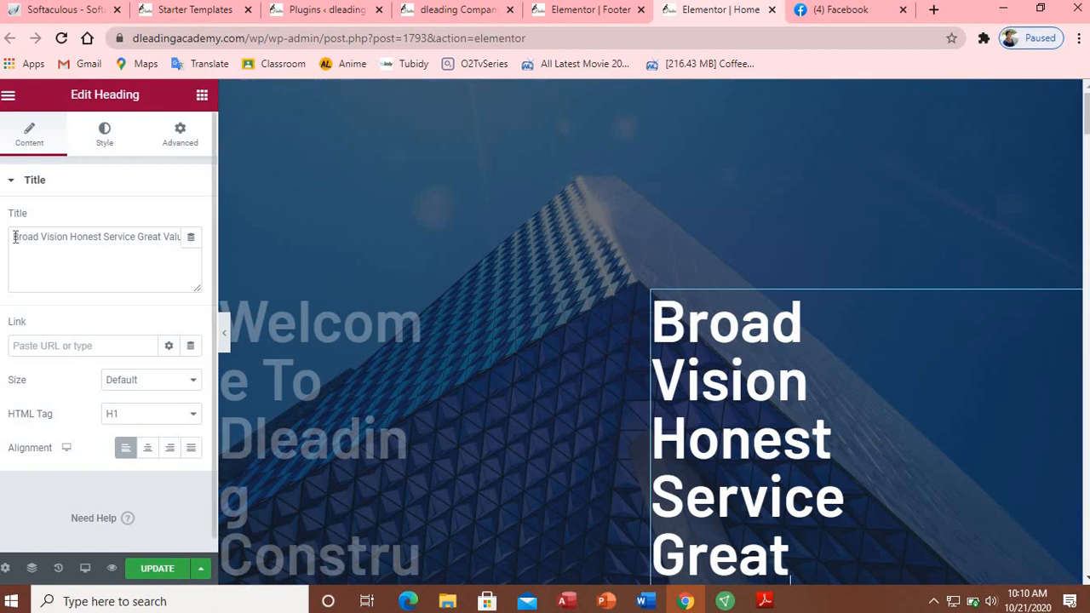
{"action": "left_click_drag", "start_coordinate": [13, 236], "coordinate": [201, 243]}
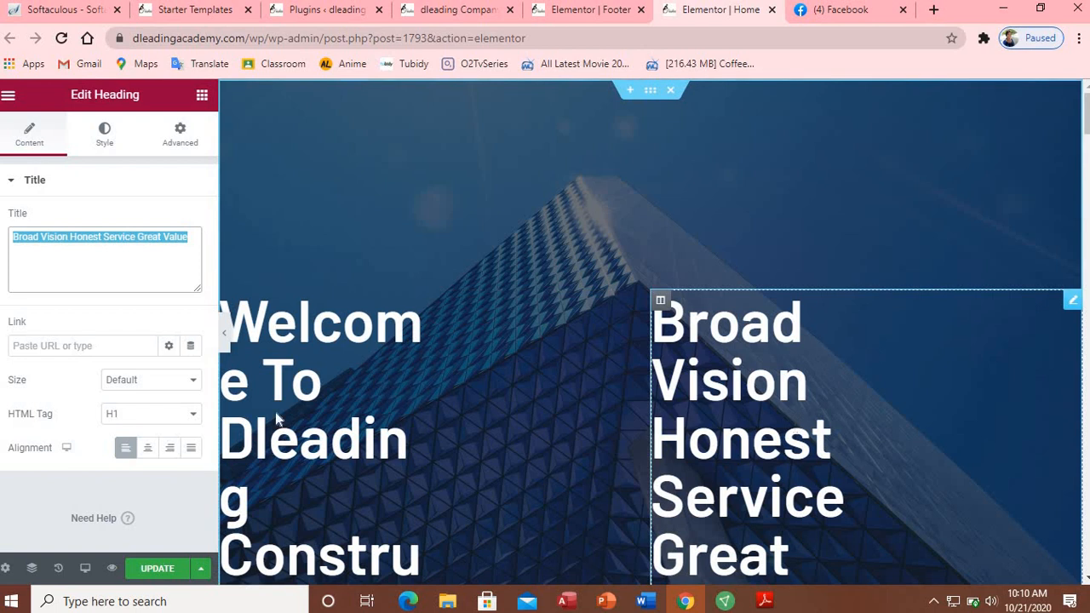
{"action": "left_click", "coordinate": [229, 390]}
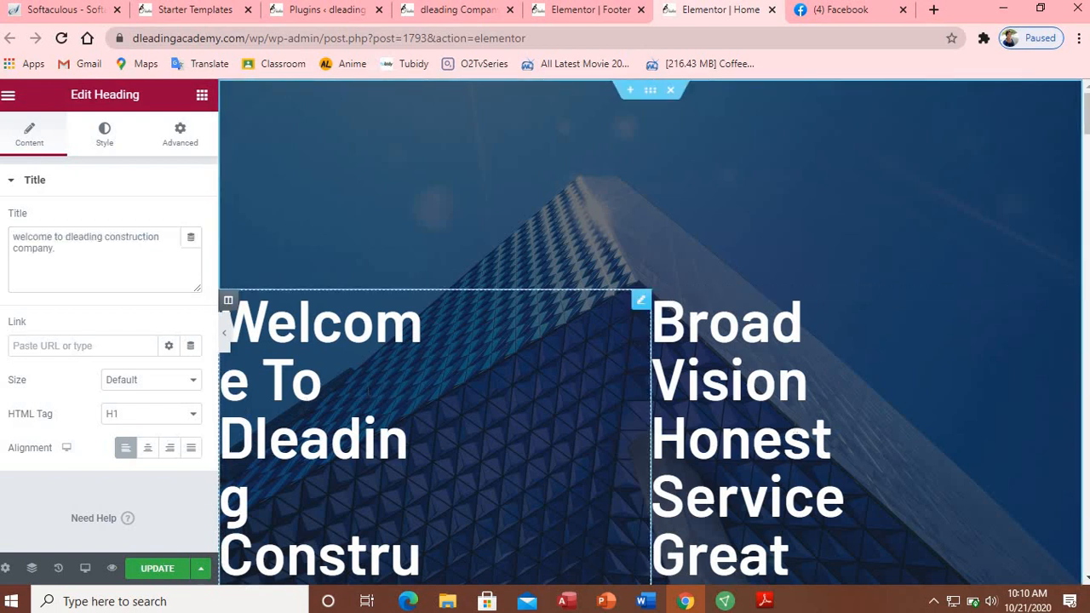
{"action": "left_click", "coordinate": [194, 416]}
{"action": "left_click", "coordinate": [157, 445]}
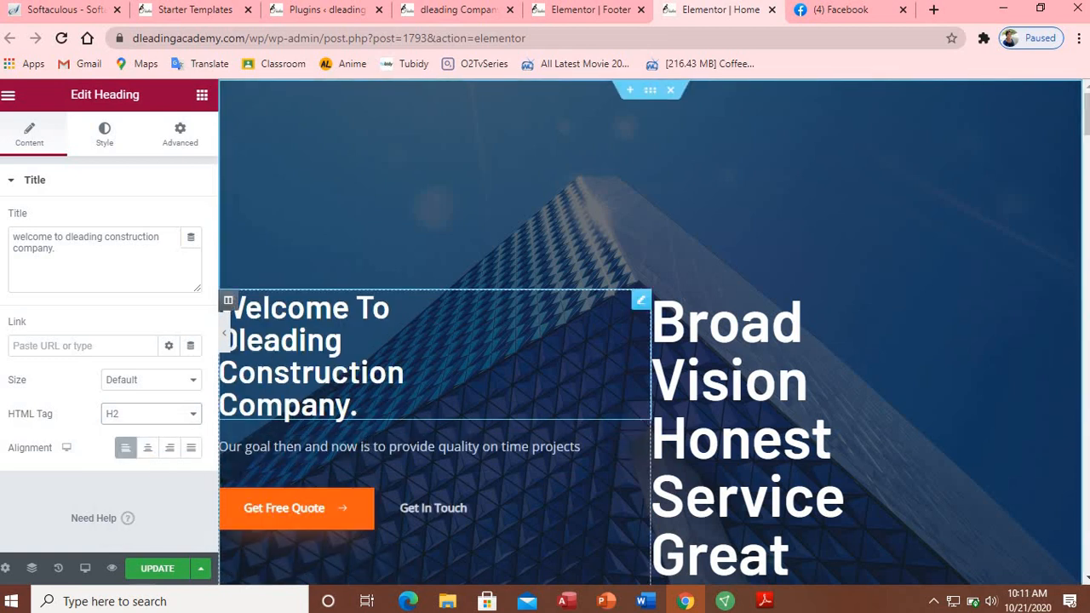
{"action": "left_click", "coordinate": [1072, 300]}
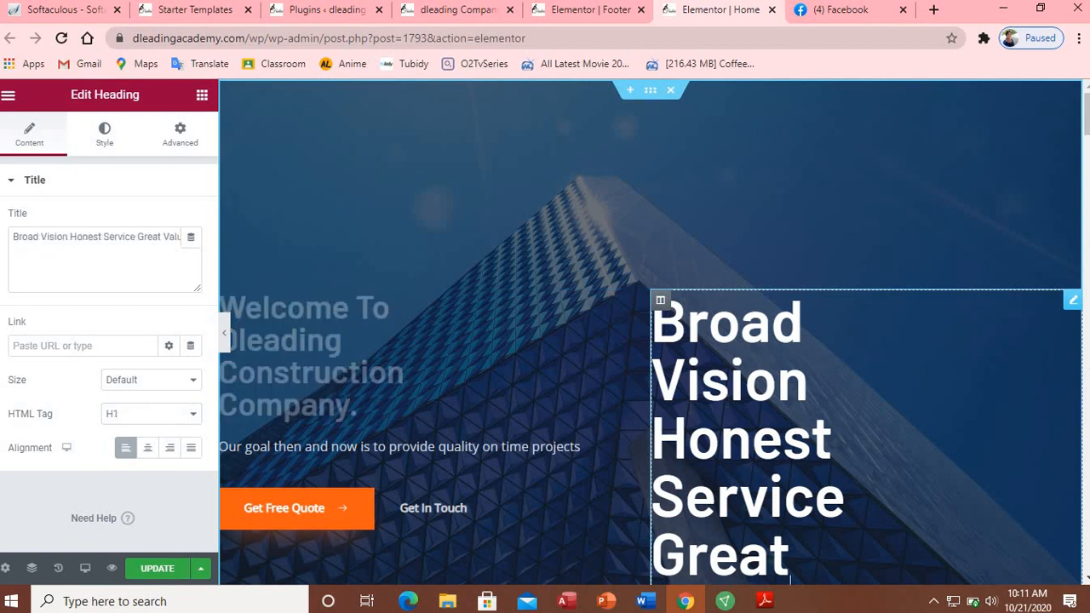
Step: Delete the Broad Vision heading, the right-hand subtitle text and the whole right hero column
{"action": "right_click", "coordinate": [1073, 303]}
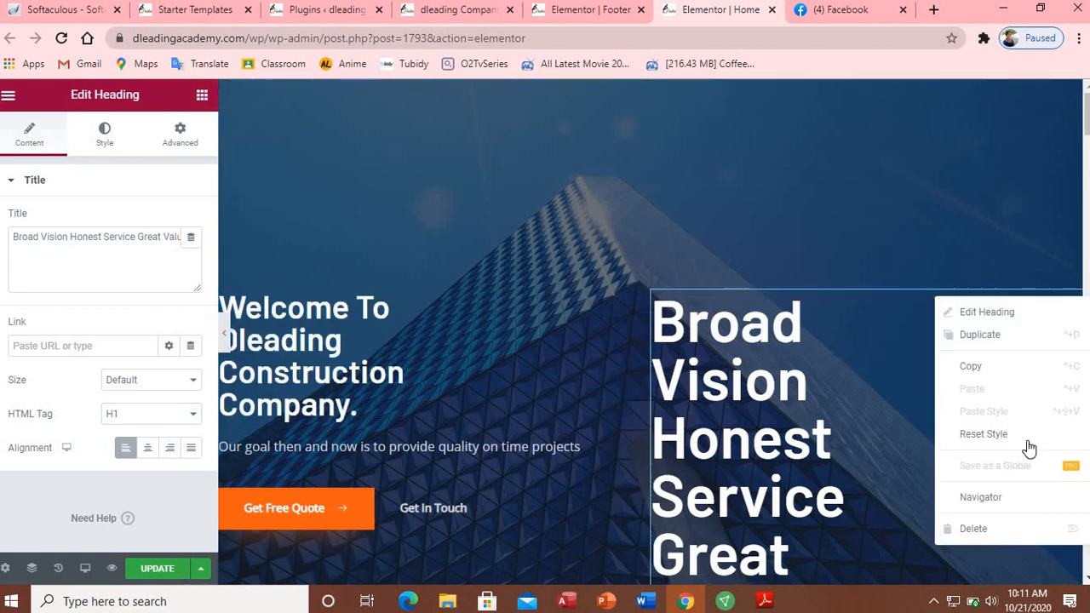
{"action": "left_click", "coordinate": [1011, 529]}
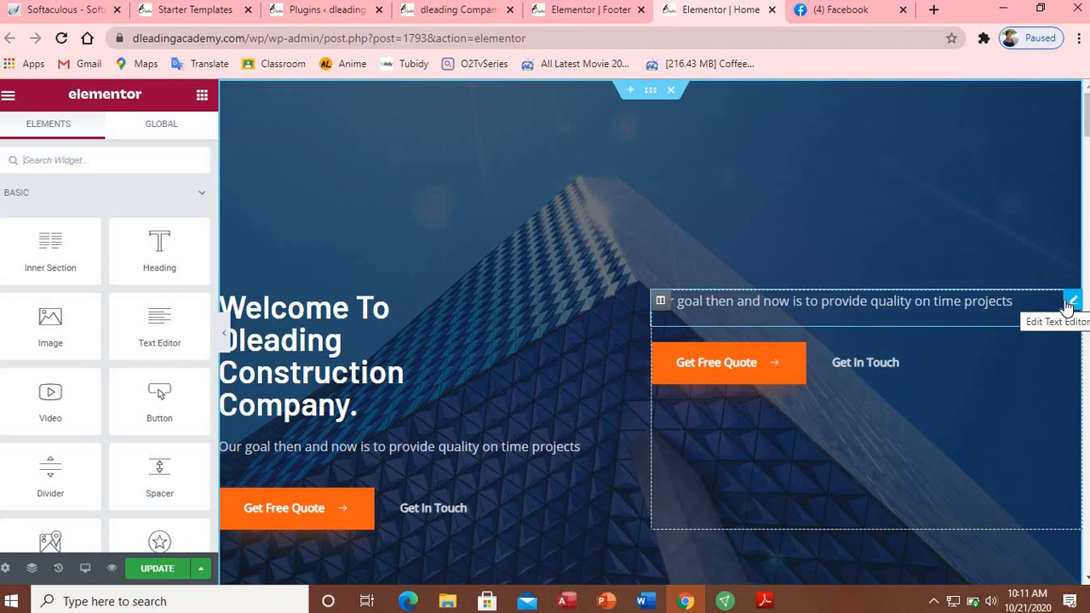
{"action": "right_click", "coordinate": [1067, 304]}
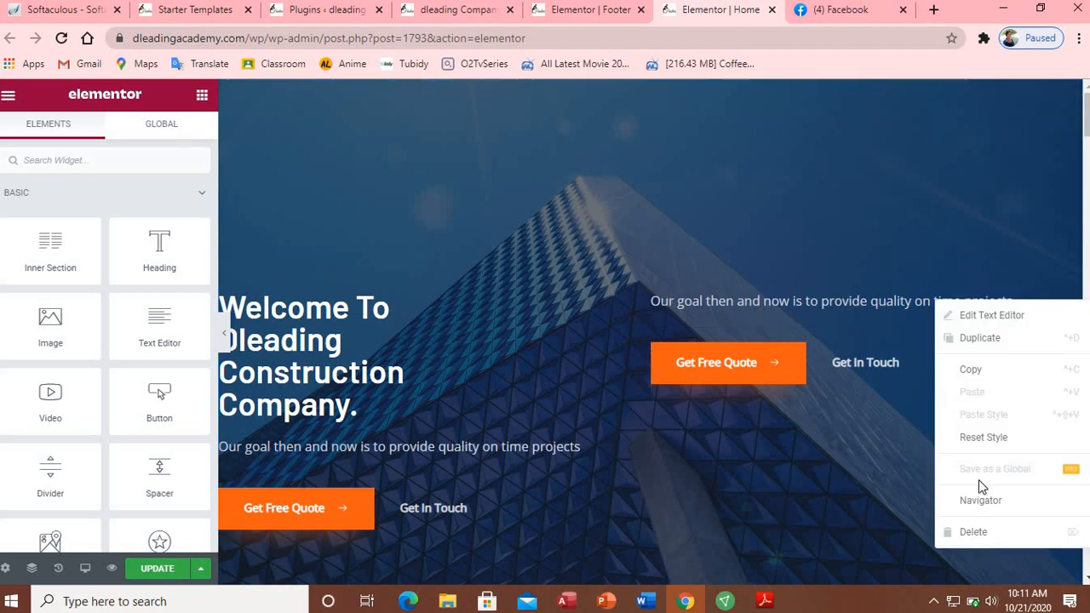
{"action": "left_click", "coordinate": [982, 532]}
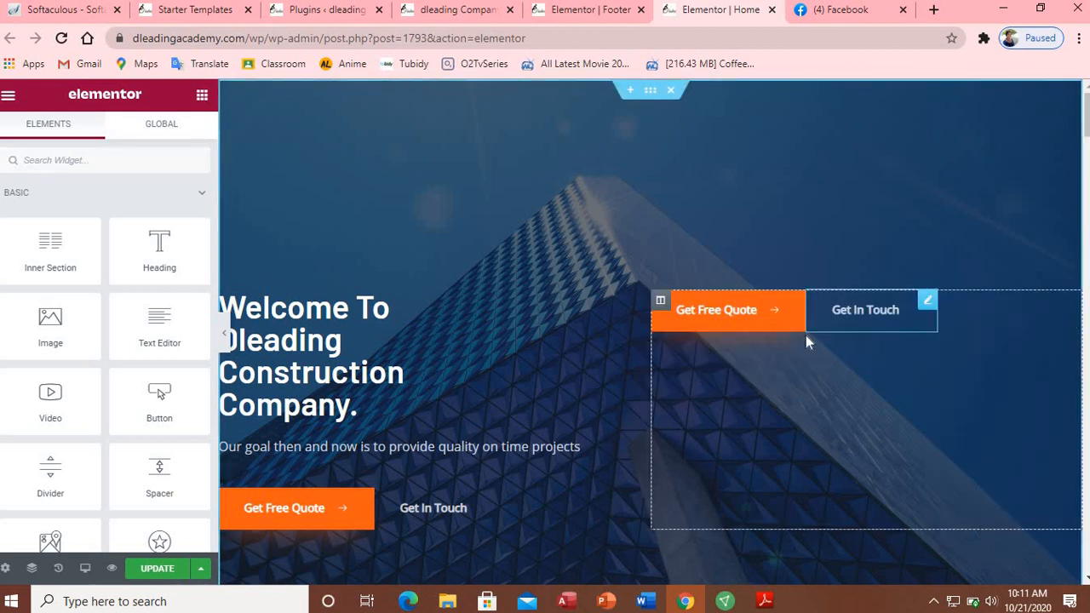
{"action": "right_click", "coordinate": [662, 305]}
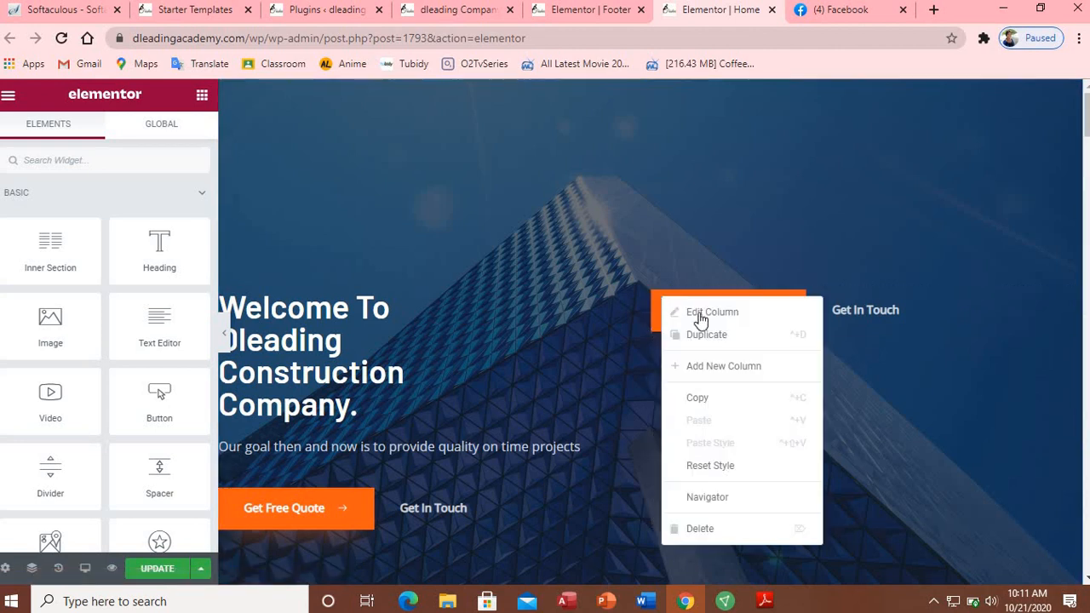
{"action": "left_click", "coordinate": [715, 530]}
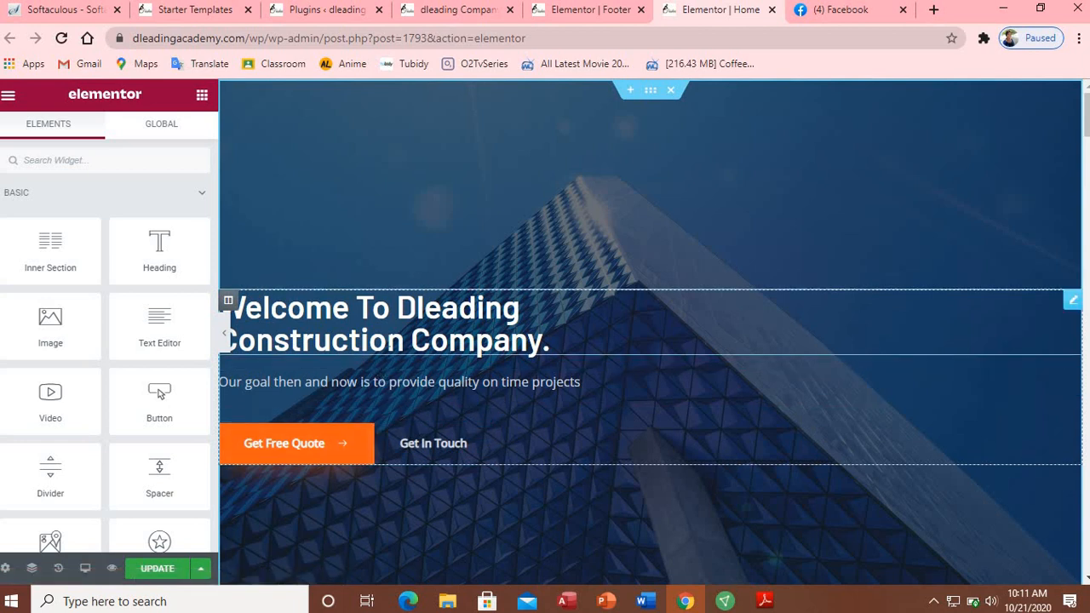
Step: Change the welcome heading's HTML tag to H1
{"action": "left_click", "coordinate": [552, 339]}
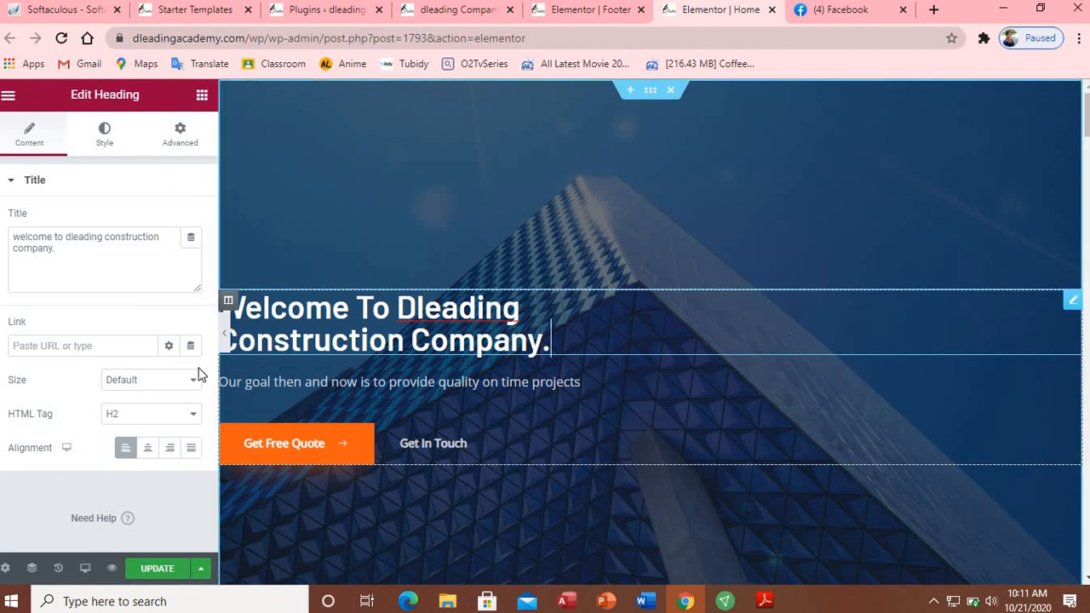
{"action": "left_click", "coordinate": [194, 415]}
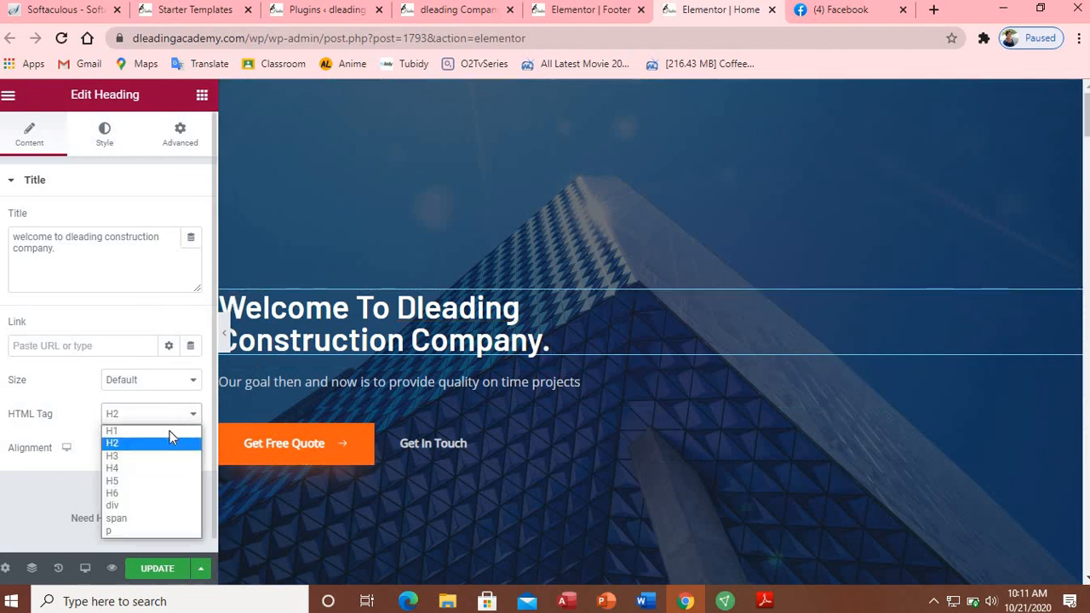
{"action": "left_click", "coordinate": [155, 434]}
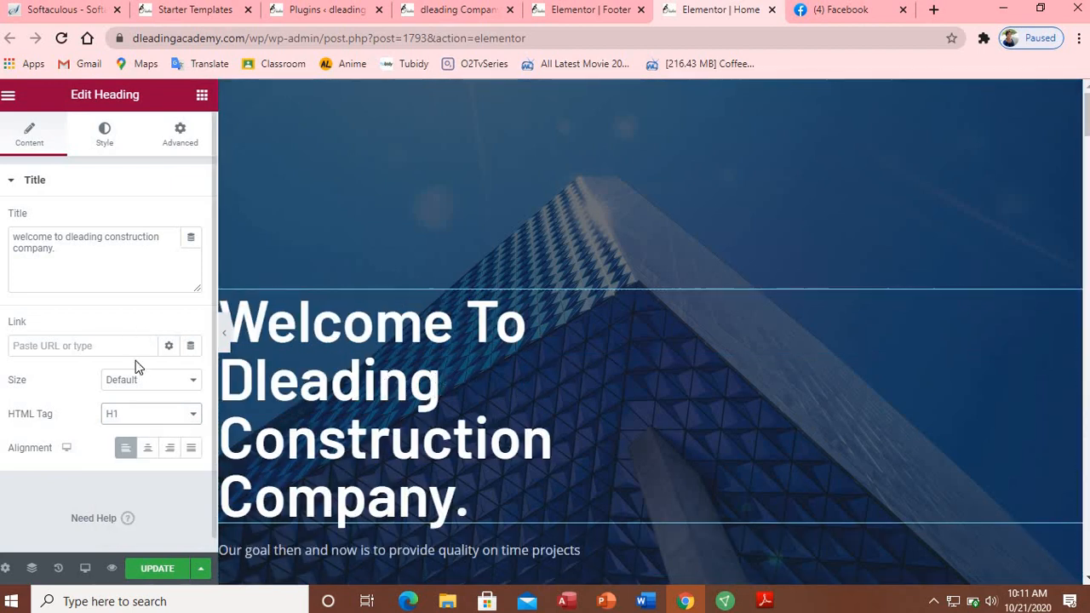
Step: Left-align the welcome heading after trying center, right and justified, and select the subtitle paragraph
{"action": "left_click", "coordinate": [150, 449]}
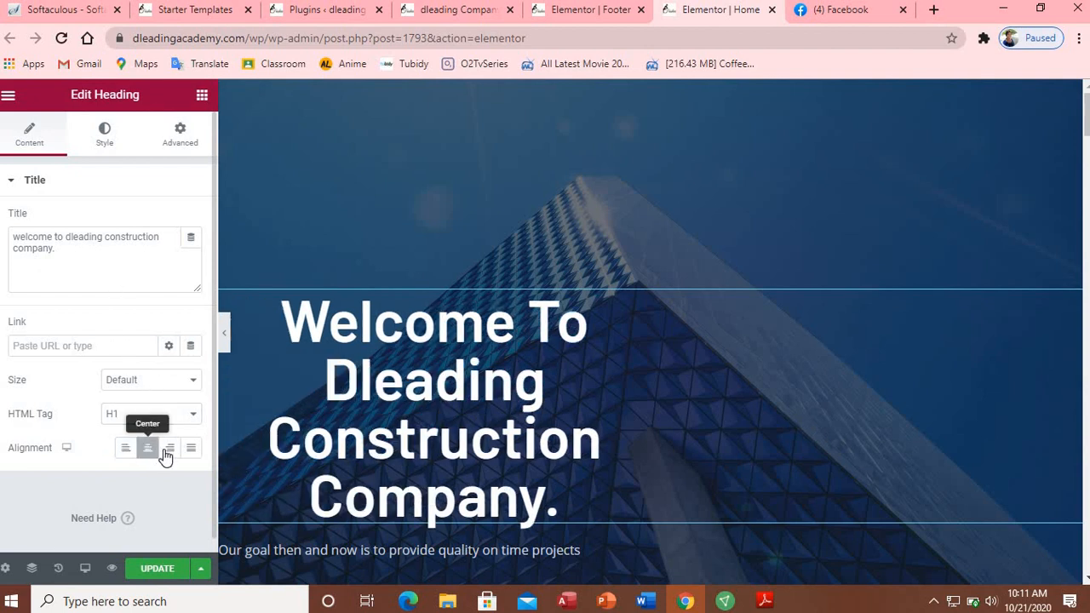
{"action": "left_click", "coordinate": [174, 458]}
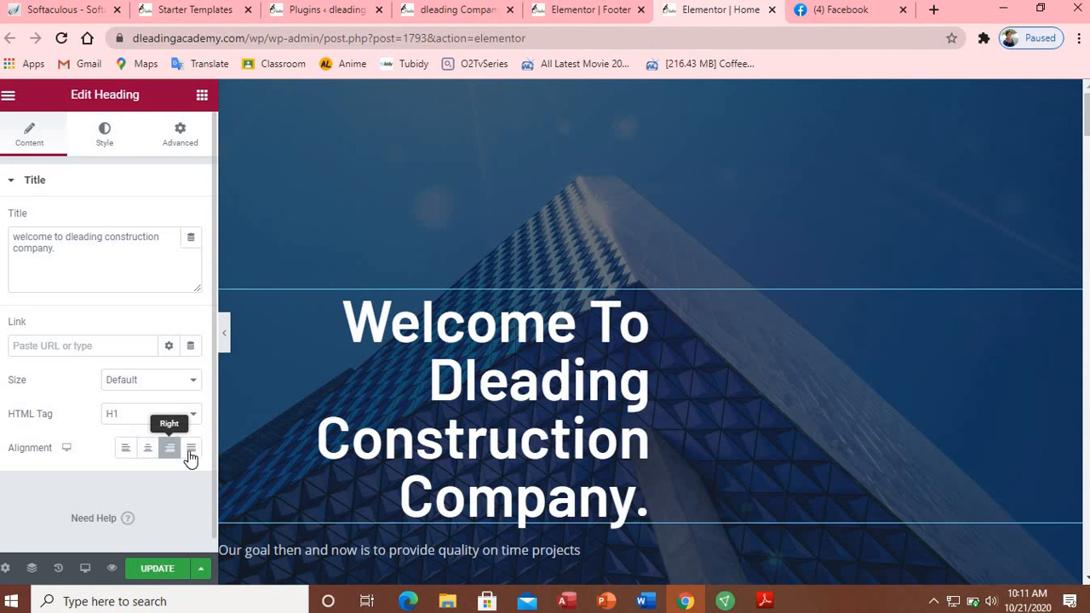
{"action": "left_click", "coordinate": [191, 457]}
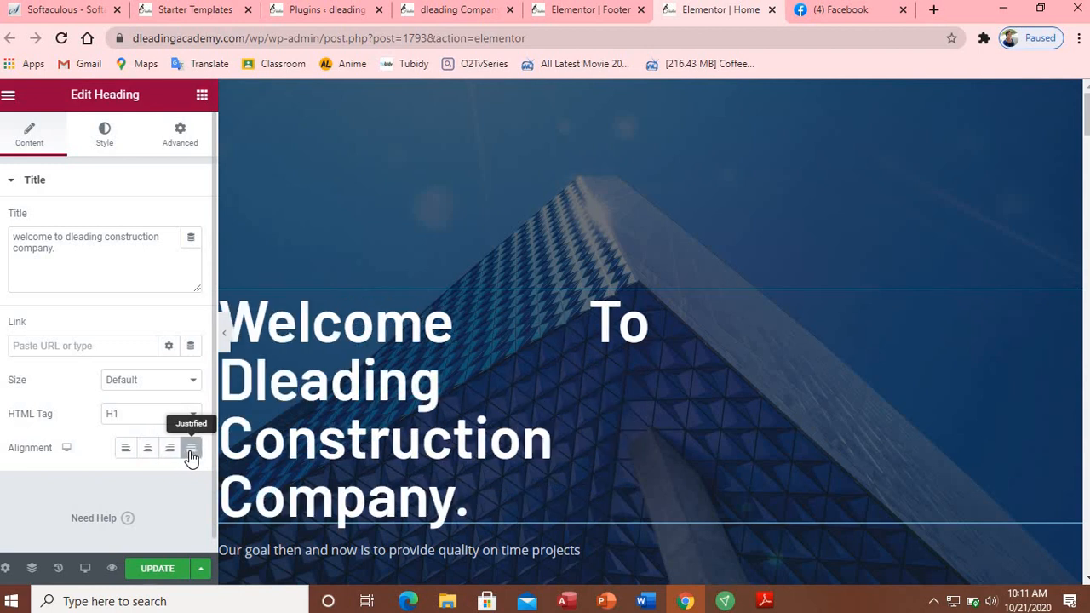
{"action": "left_click", "coordinate": [169, 457]}
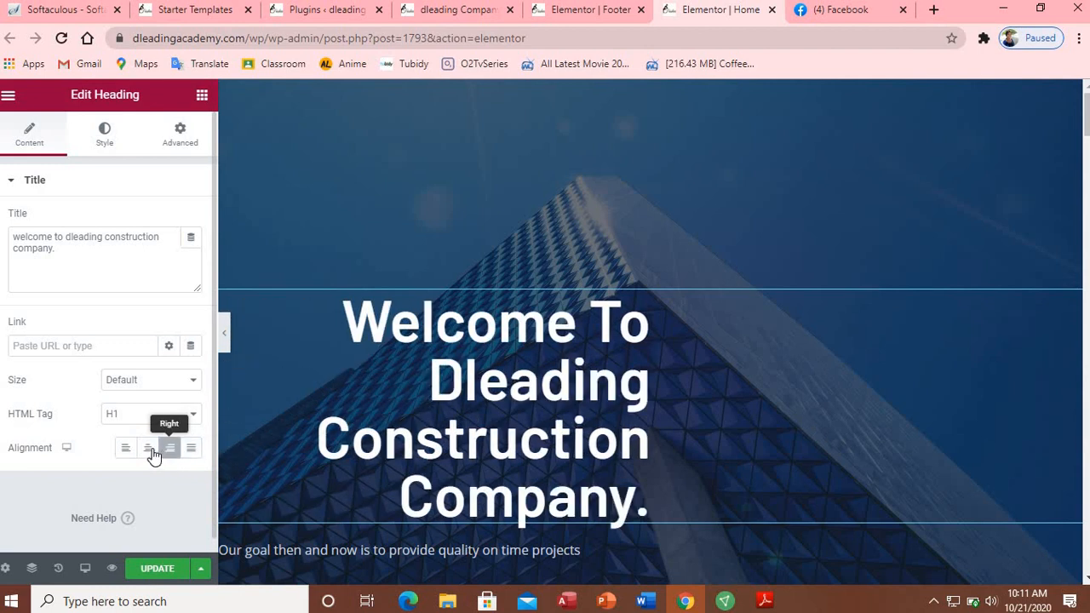
{"action": "left_click", "coordinate": [148, 454]}
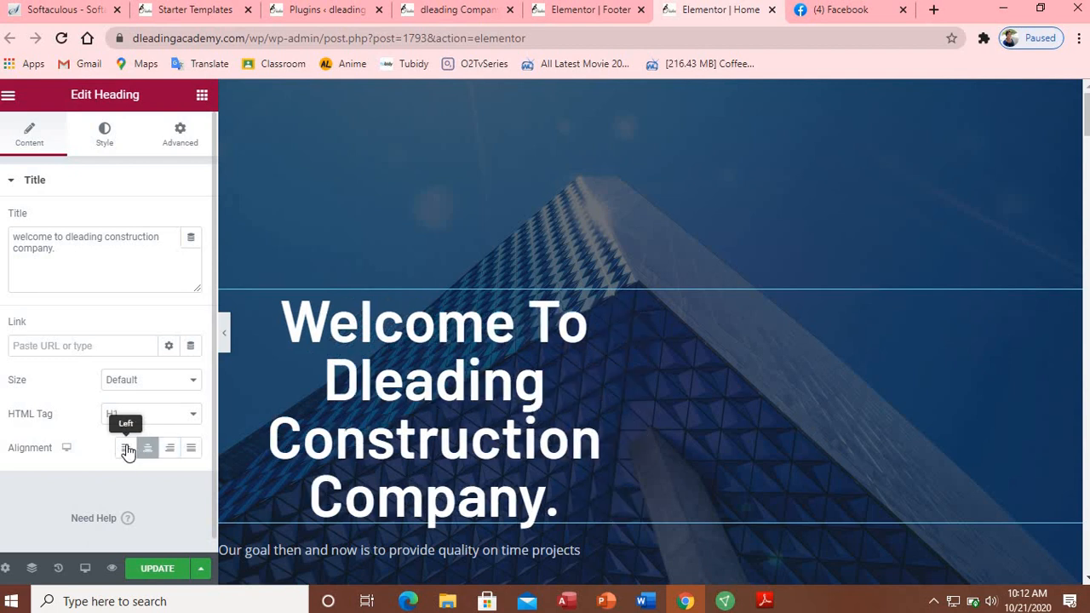
{"action": "left_click", "coordinate": [127, 452]}
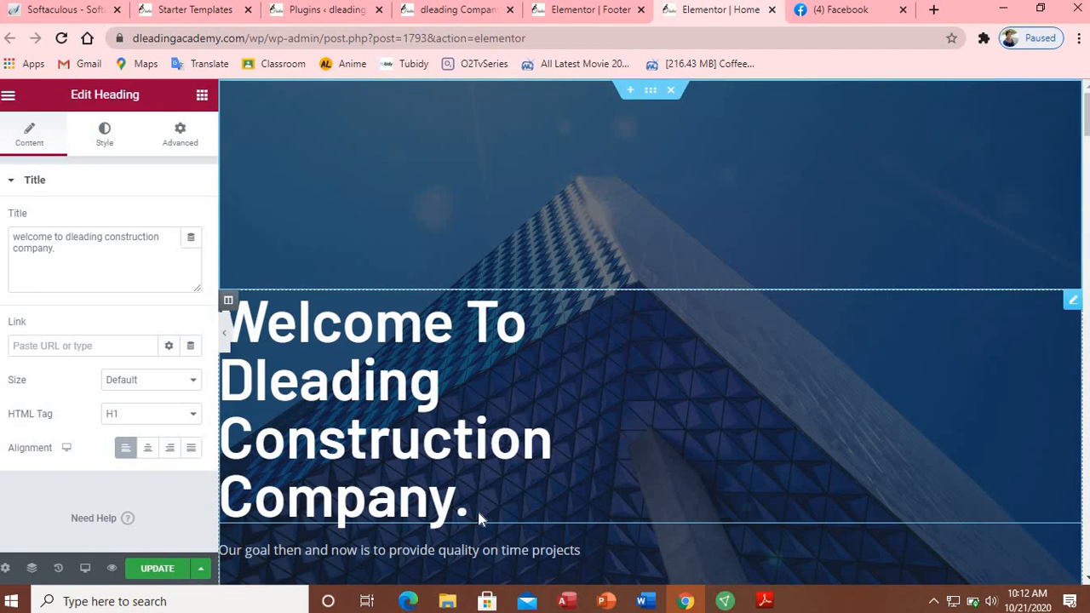
{"action": "left_click", "coordinate": [485, 551]}
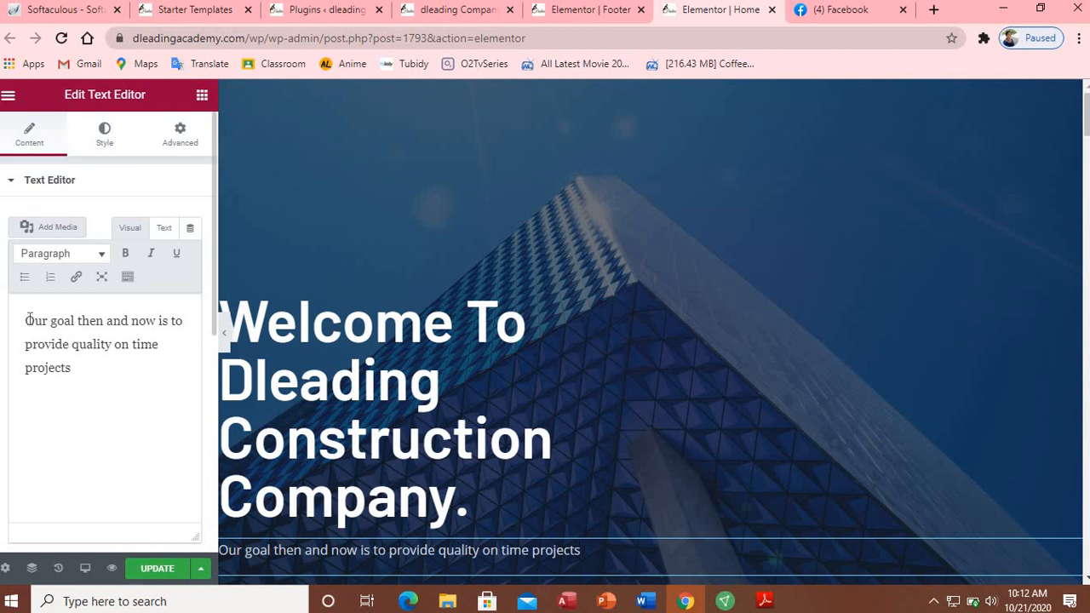
Step: Add a new line reading 'Our ultimate goal is to give you quality project within a short period of time'
{"action": "left_click_drag", "start_coordinate": [25, 320], "coordinate": [184, 321]}
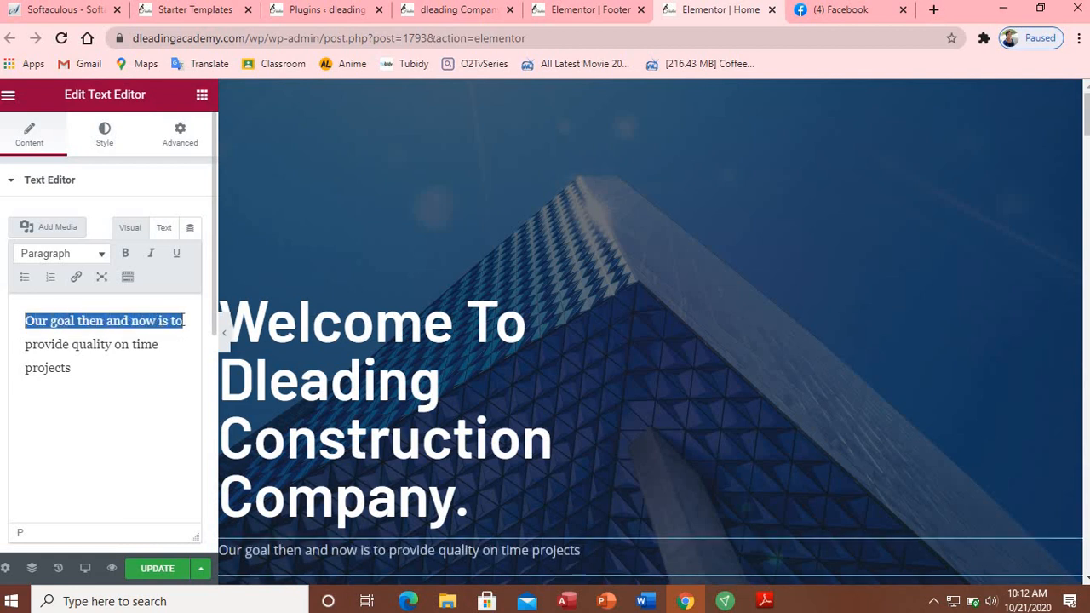
{"action": "left_click", "coordinate": [139, 380]}
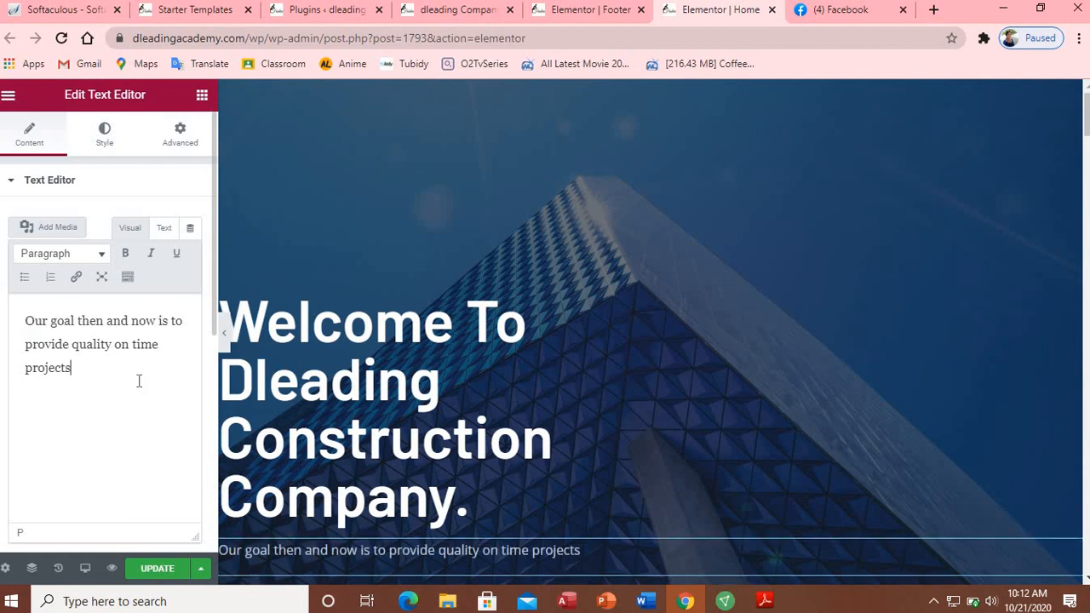
{"action": "key", "text": "Return"}
{"action": "type", "text": "m"}
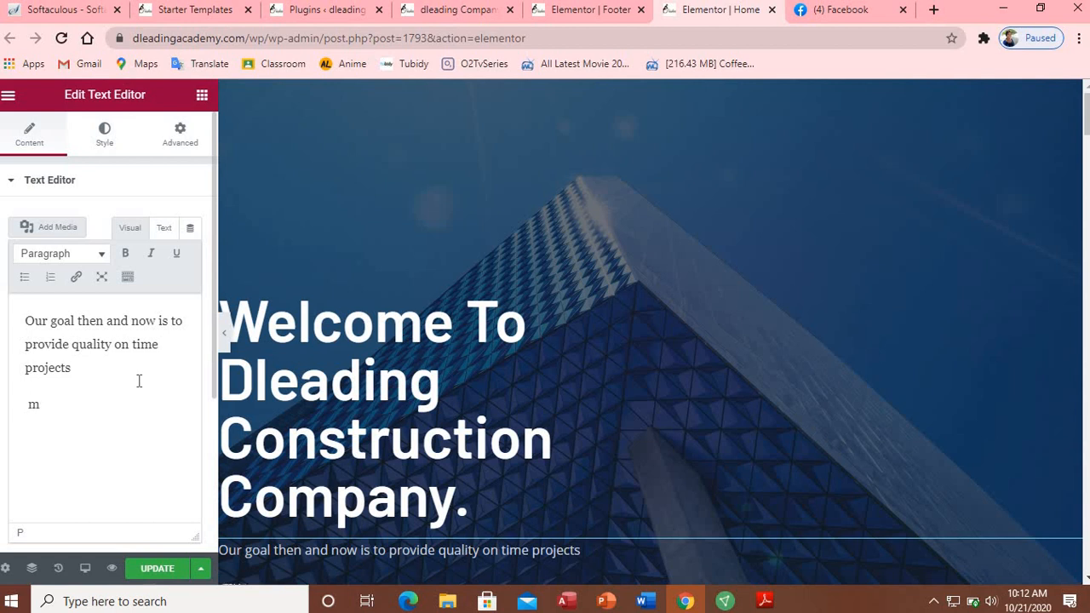
{"action": "type", "text": "y ur"}
{"action": "key", "text": "BackSpace"}
{"action": "key", "text": "BackSpace"}
{"action": "type", "text": "Our ultimate "}
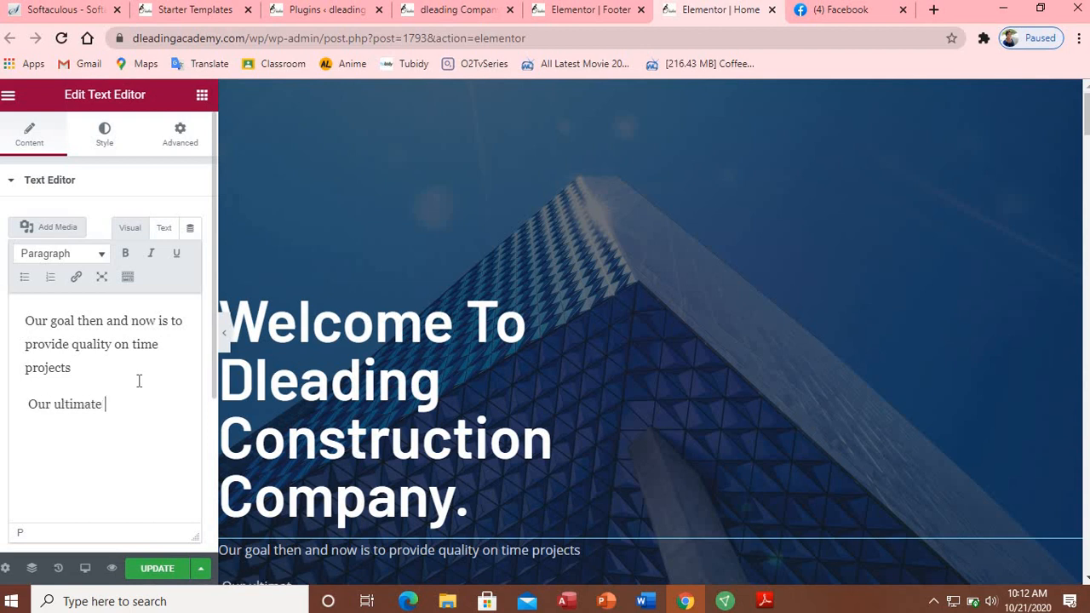
{"action": "type", "text": "goal is to pr"}
{"action": "key", "text": "BackSpace"}
{"action": "type", "text": "give you quality project within a short period of time"}
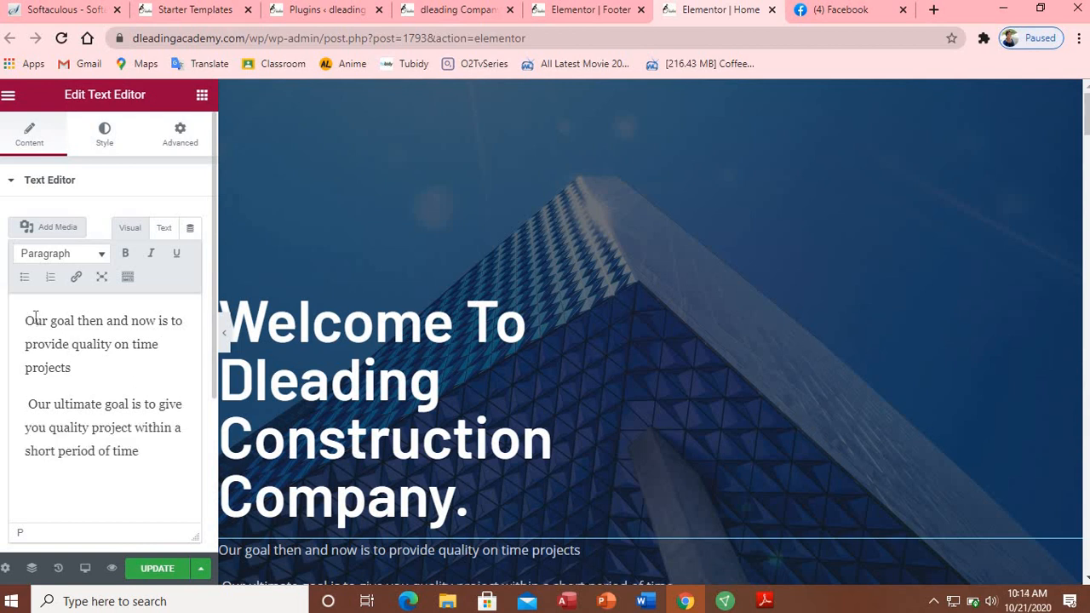
Step: Delete the old first paragraph and its empty line so only the new sentence remains
{"action": "left_click_drag", "start_coordinate": [35, 320], "coordinate": [92, 375]}
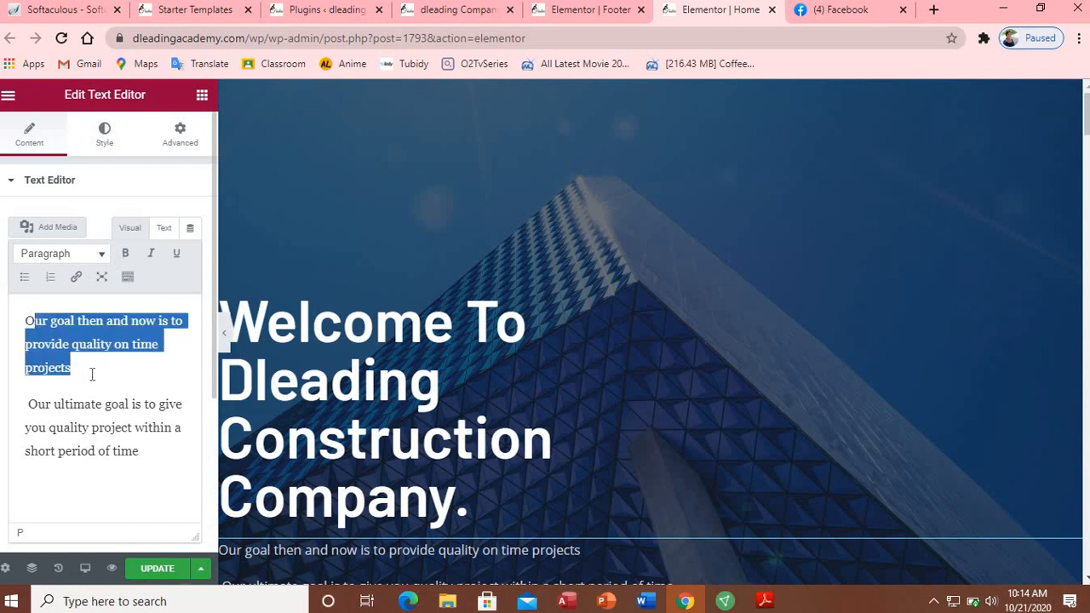
{"action": "key", "text": "BackSpace"}
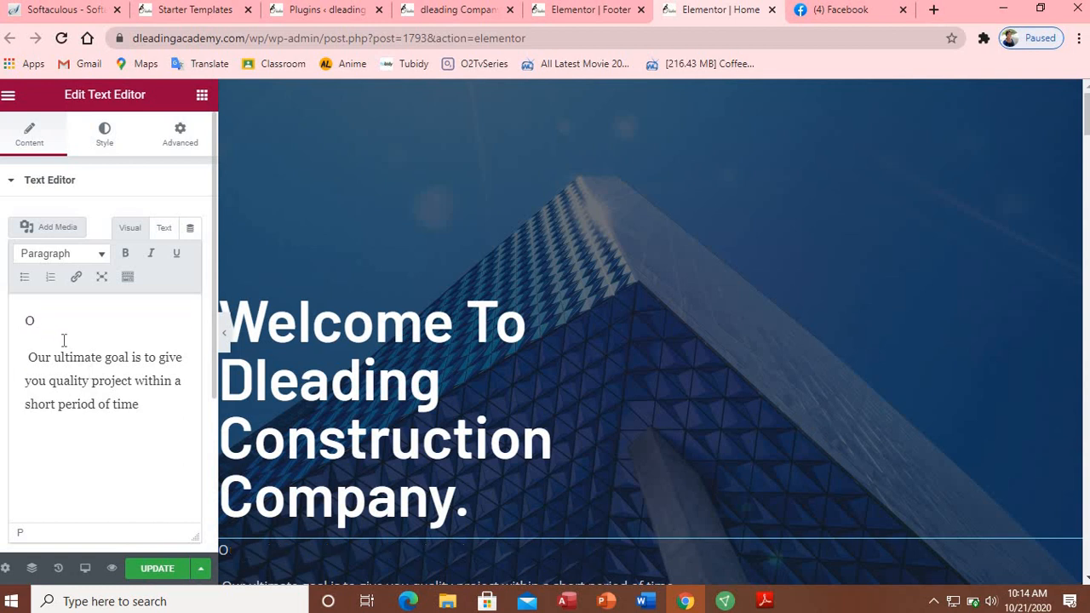
{"action": "mouse_move", "coordinate": [65, 358]}
{"action": "left_mouse_down"}
{"action": "mouse_move", "coordinate": [17, 316]}
{"action": "mouse_move", "coordinate": [57, 340]}
{"action": "left_mouse_up"}
{"action": "left_click", "coordinate": [57, 341]}
{"action": "key", "text": "BackSpace"}
{"action": "key", "text": "BackSpace"}
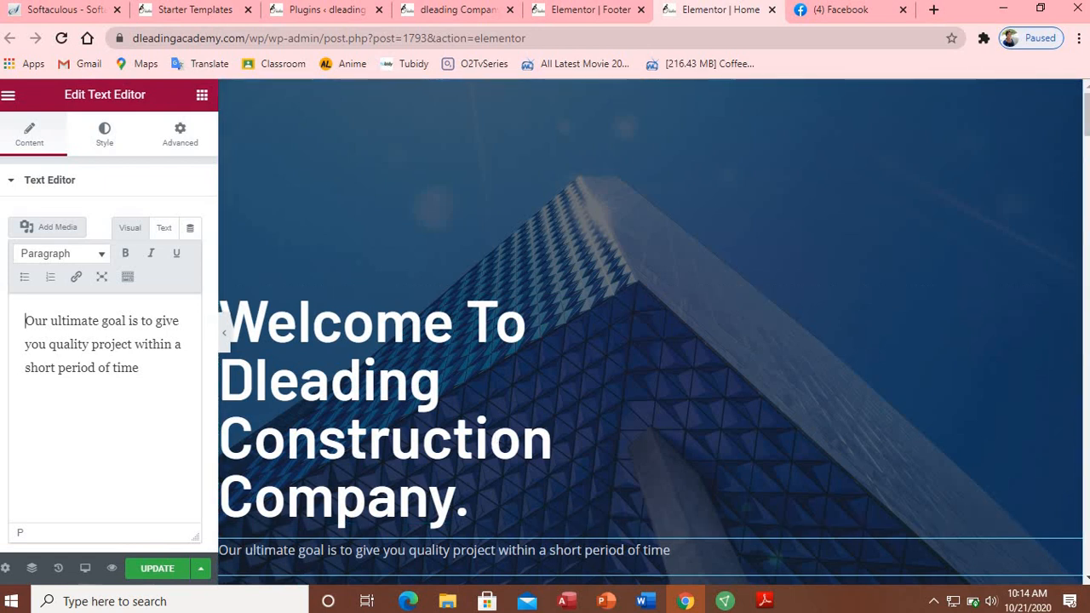
{"action": "scroll", "coordinate": [650, 341], "scroll_direction": "down", "scroll_amount": 3}
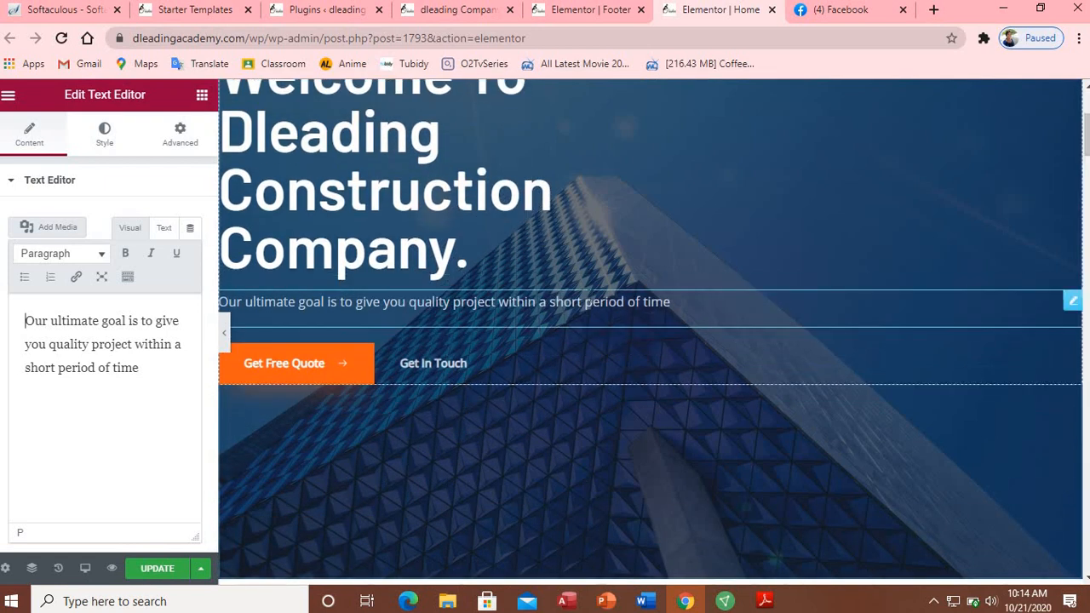
Step: Copy the Contact Us page's link address from the live site
{"action": "left_click", "coordinate": [284, 366]}
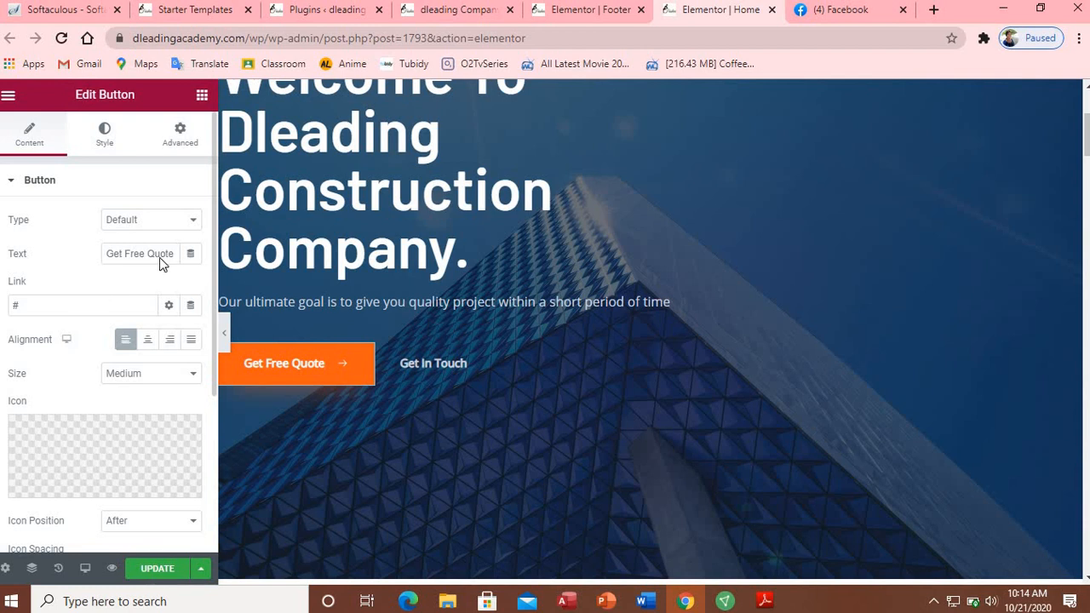
{"action": "left_click", "coordinate": [492, 16]}
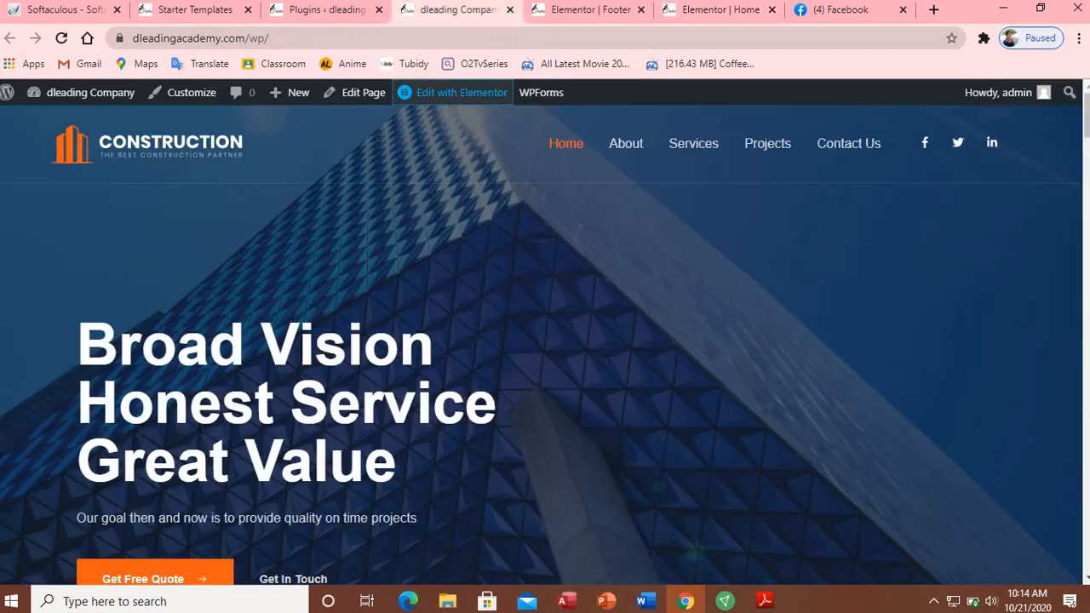
{"action": "left_click", "coordinate": [641, 10]}
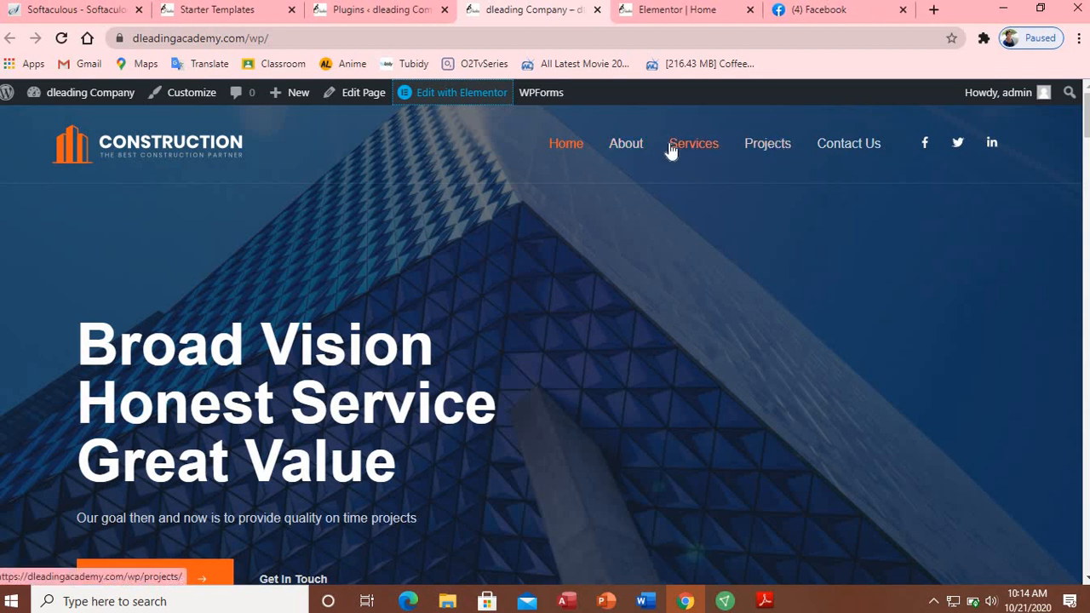
{"action": "right_click", "coordinate": [832, 148]}
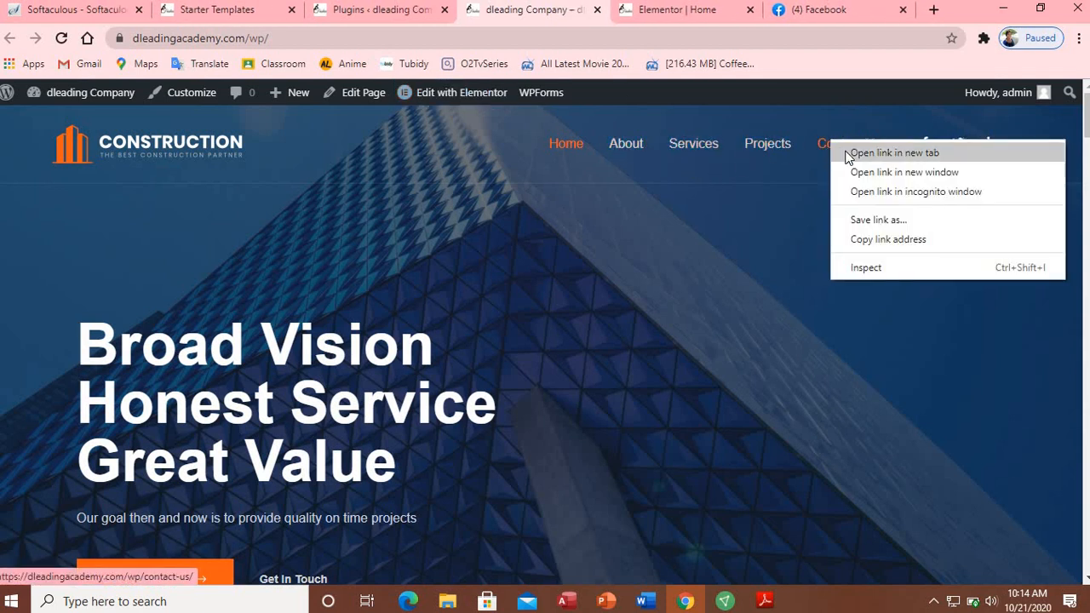
{"action": "left_click", "coordinate": [874, 242]}
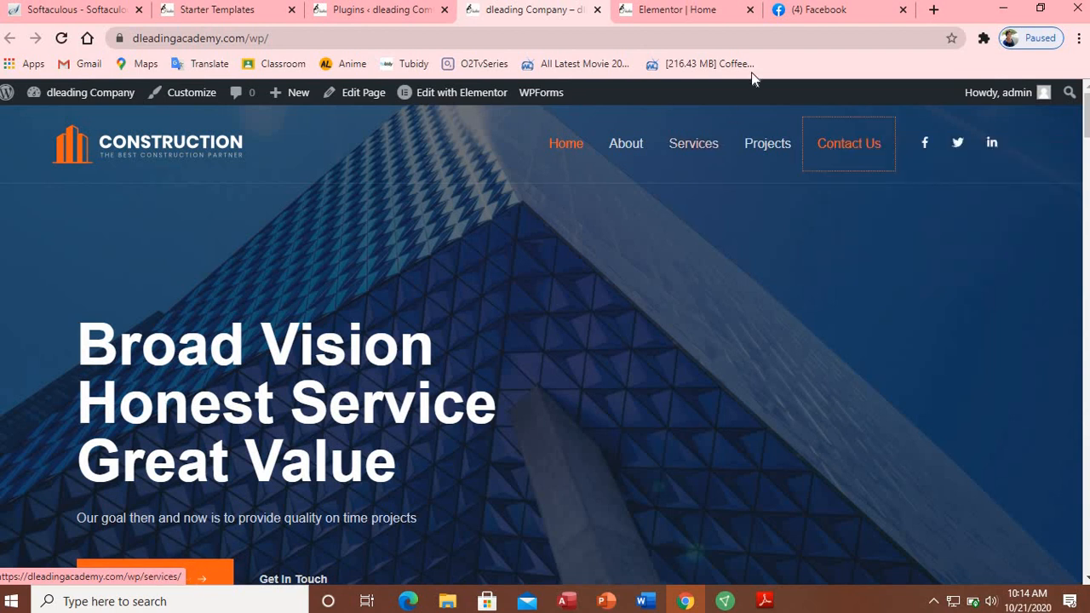
Step: Replace the Get Free Quote button's # link with the contact-us address
{"action": "left_click", "coordinate": [701, 17]}
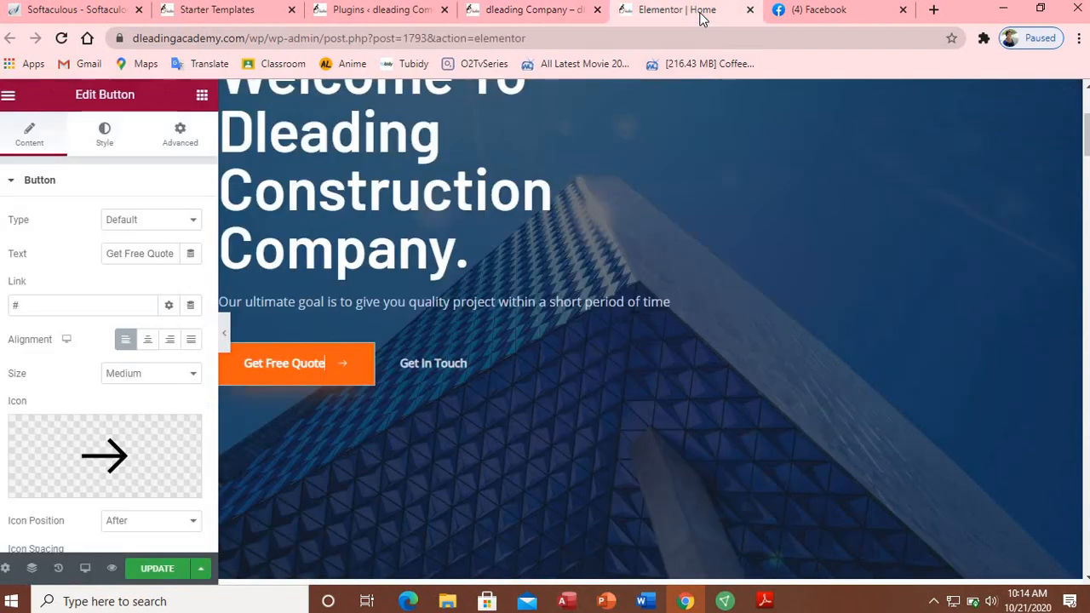
{"action": "left_click", "coordinate": [104, 304]}
{"action": "key", "text": "BackSpace"}
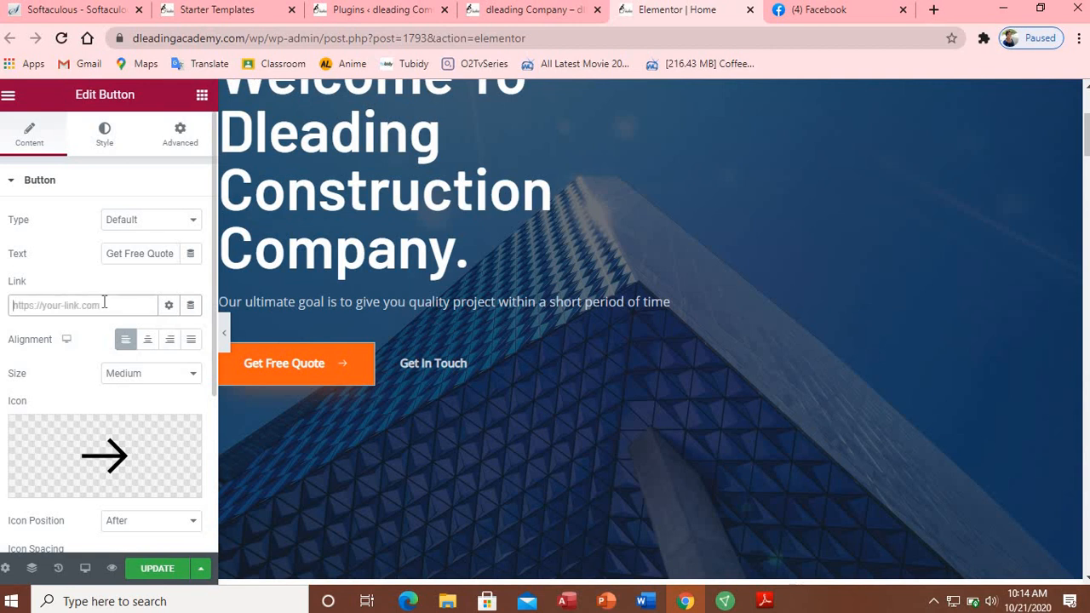
{"action": "key", "text": "ctrl+v"}
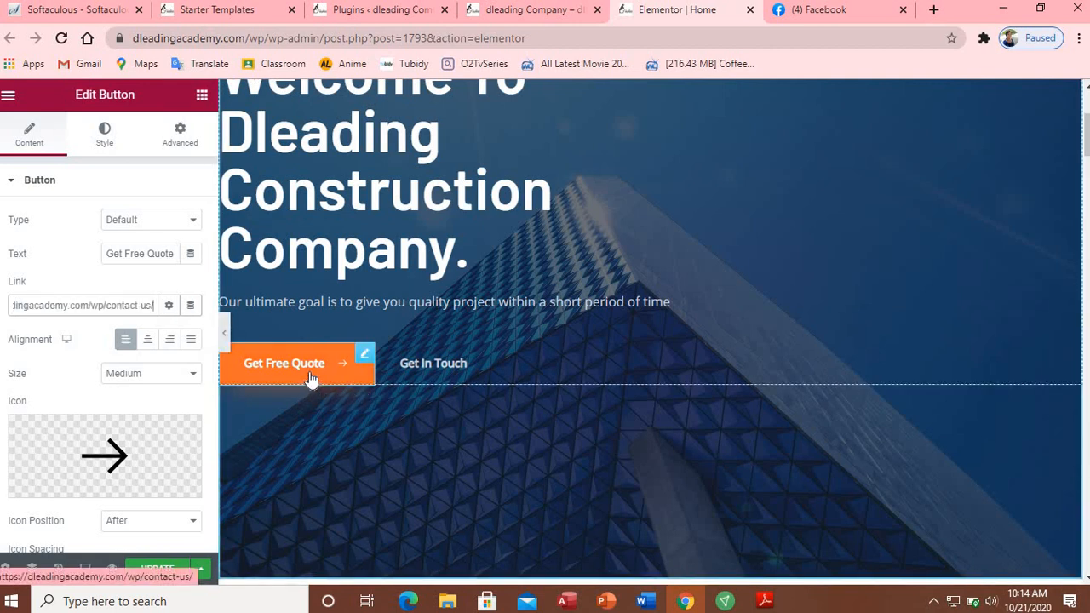
Step: Set the Get In Touch button's link to the contact-us address and save the page
{"action": "left_click", "coordinate": [434, 376]}
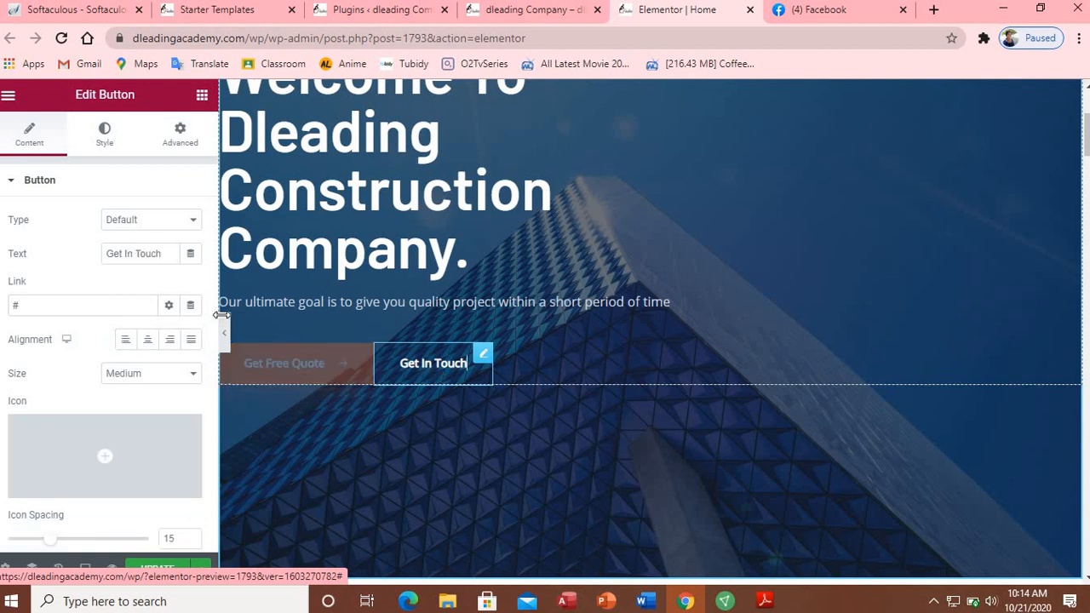
{"action": "left_click", "coordinate": [80, 304]}
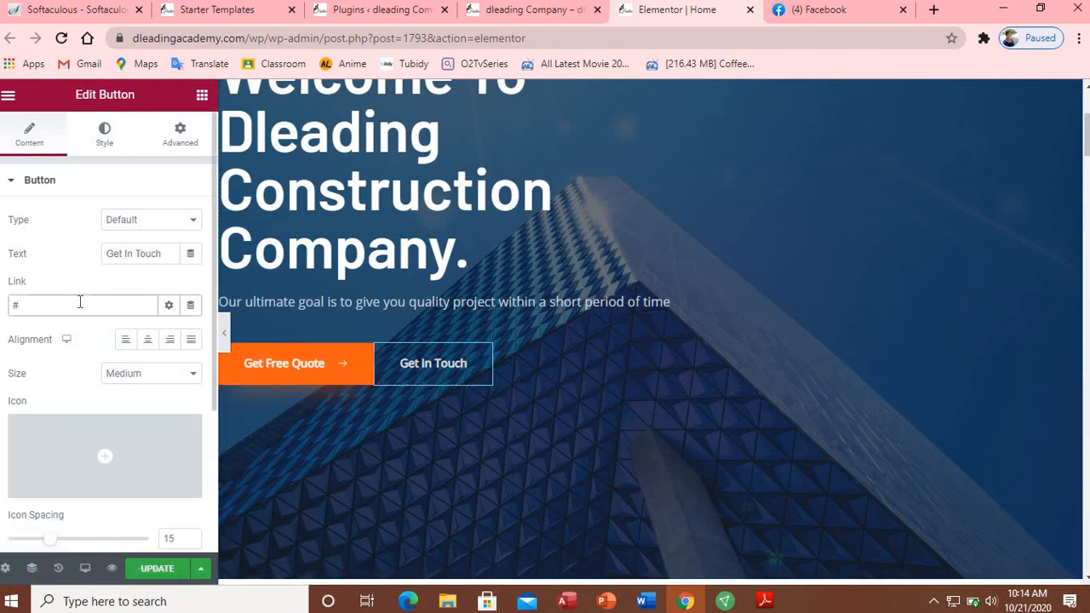
{"action": "key", "text": "BackSpace"}
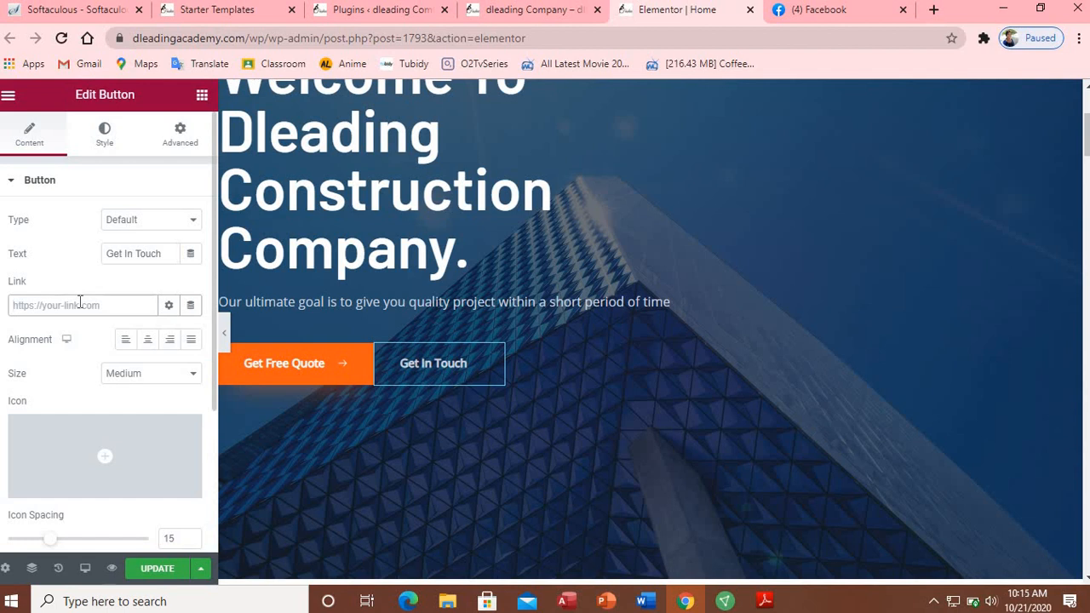
{"action": "key", "text": "ctrl+v"}
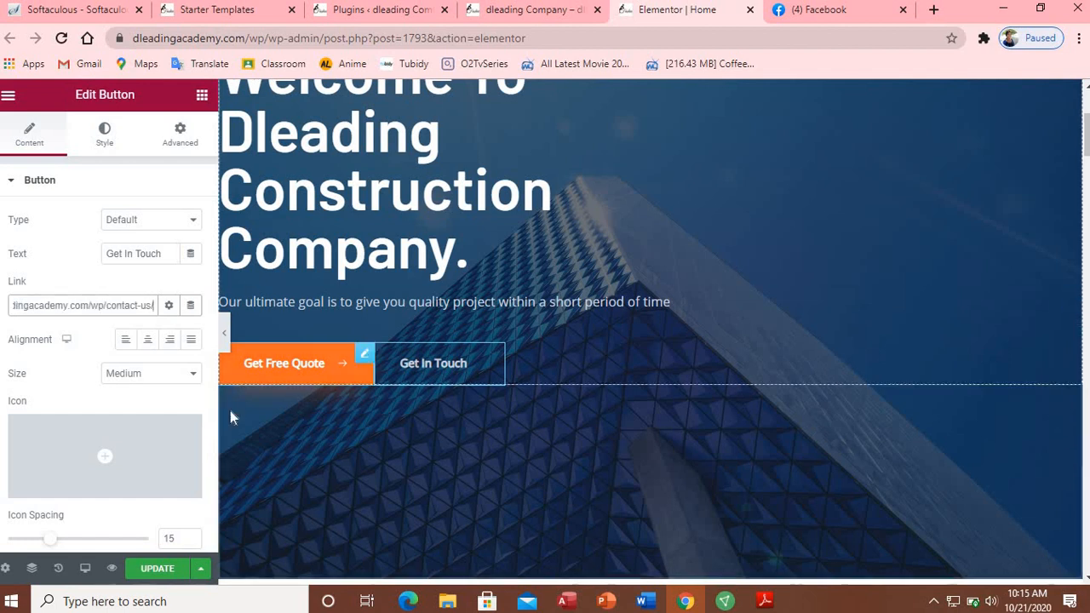
{"action": "left_click", "coordinate": [159, 569]}
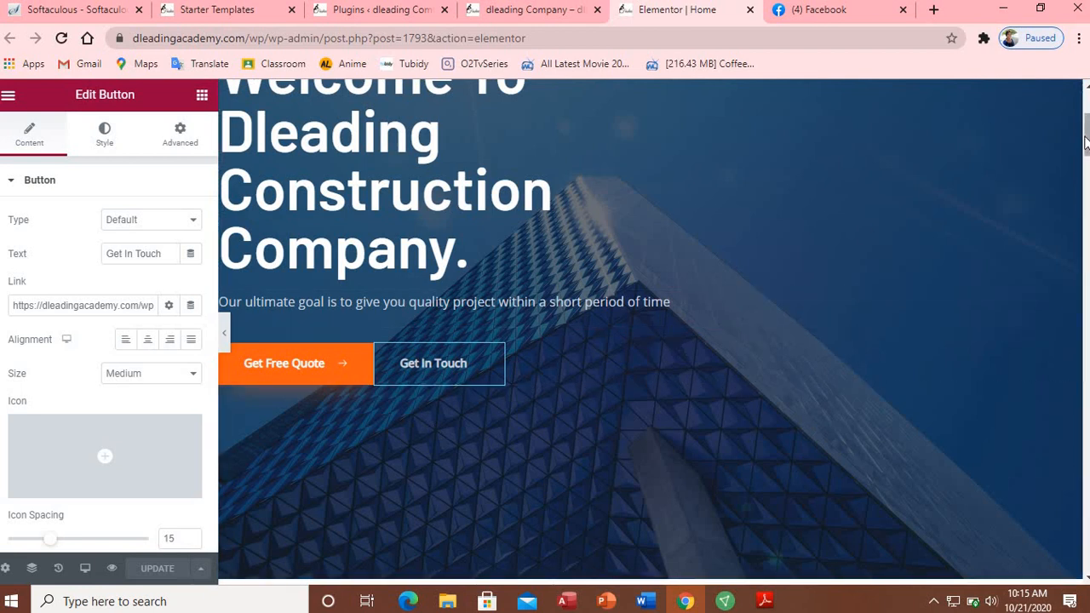
Step: Scroll to the about section and open the building image's Edit Image settings
{"action": "left_click_drag", "start_coordinate": [1086, 143], "coordinate": [1087, 187]}
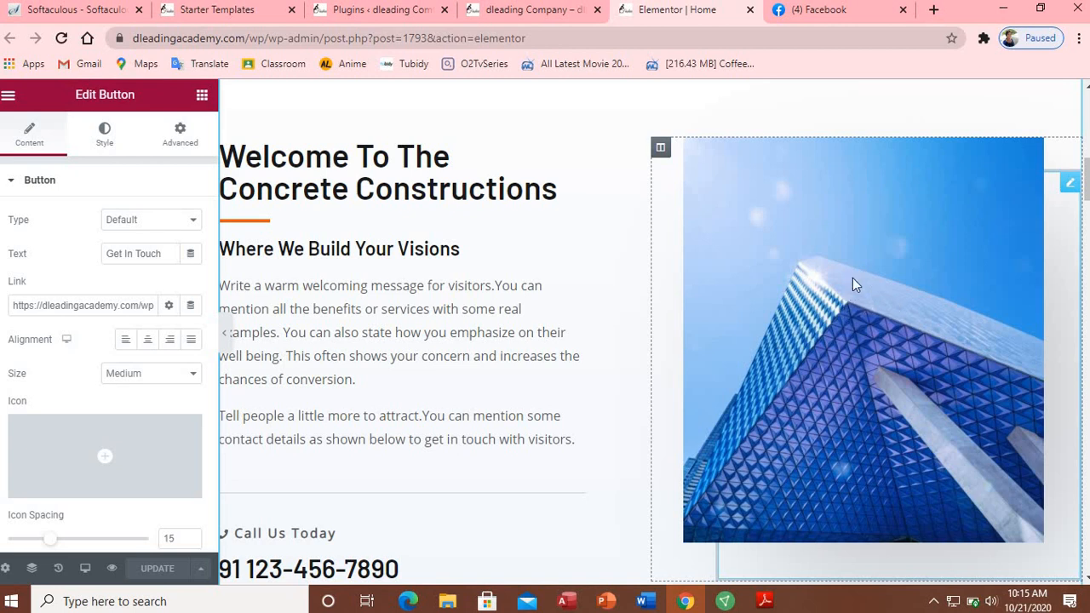
{"action": "left_click", "coordinate": [731, 343]}
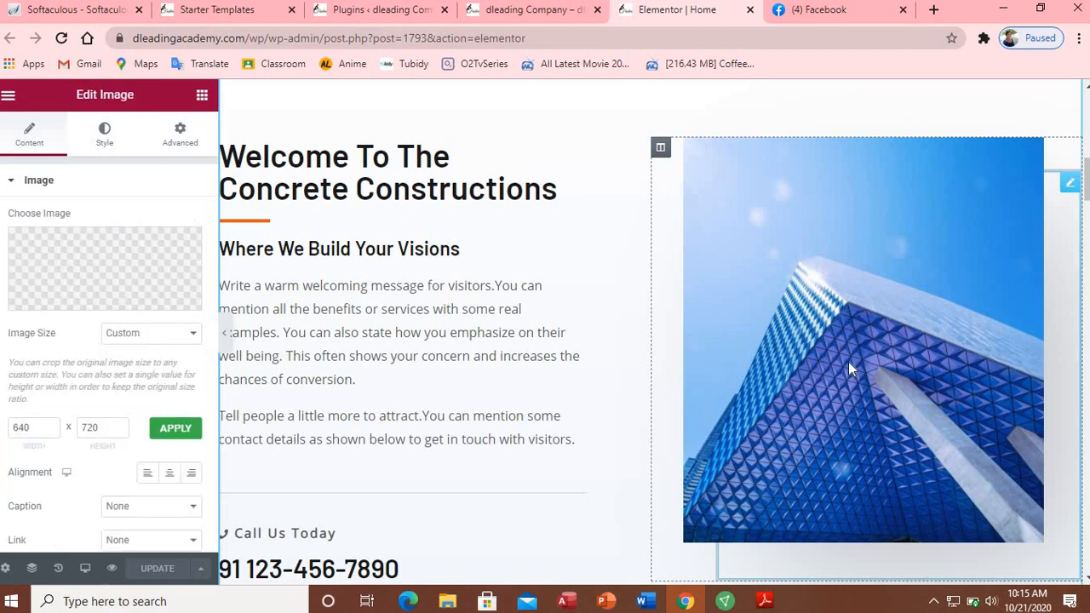
{"action": "mouse_move", "coordinate": [95, 298]}
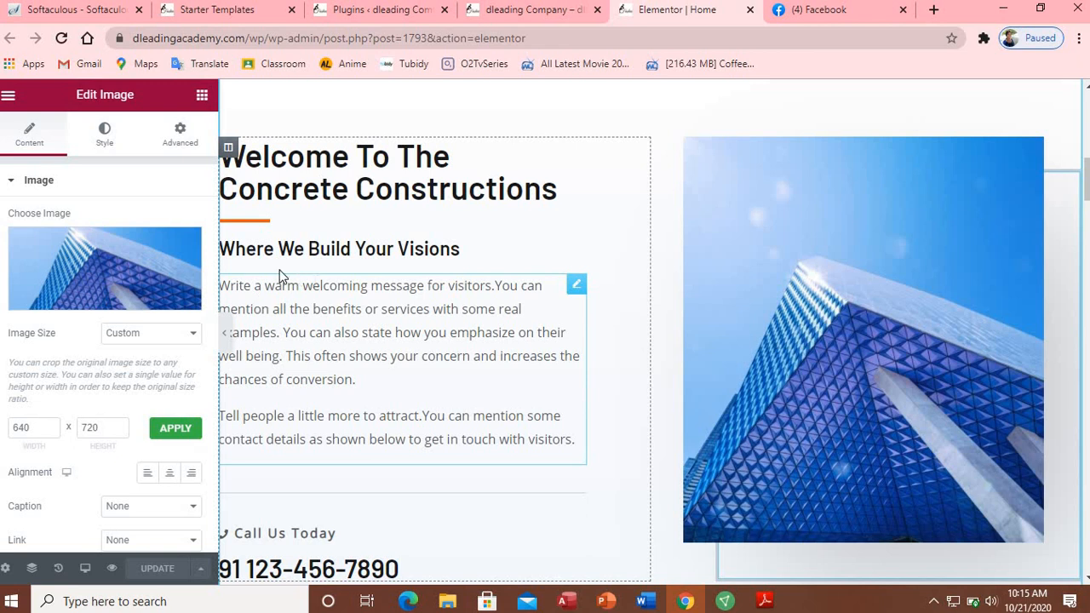
Step: Replace 'Concrete' with 'dleading' in the about-section heading title
{"action": "left_click", "coordinate": [378, 202]}
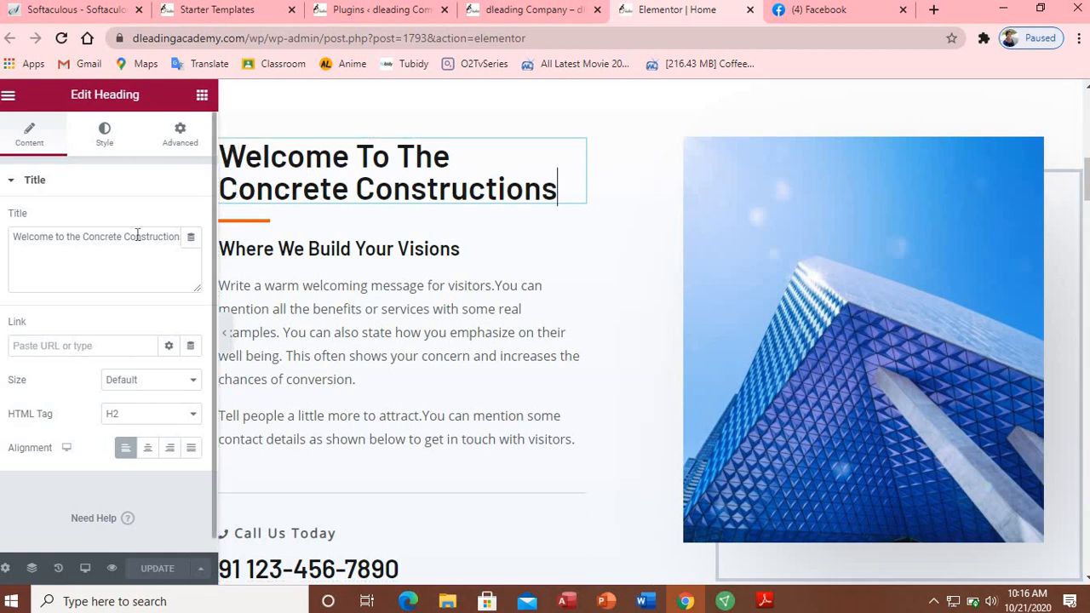
{"action": "double_click", "coordinate": [105, 239]}
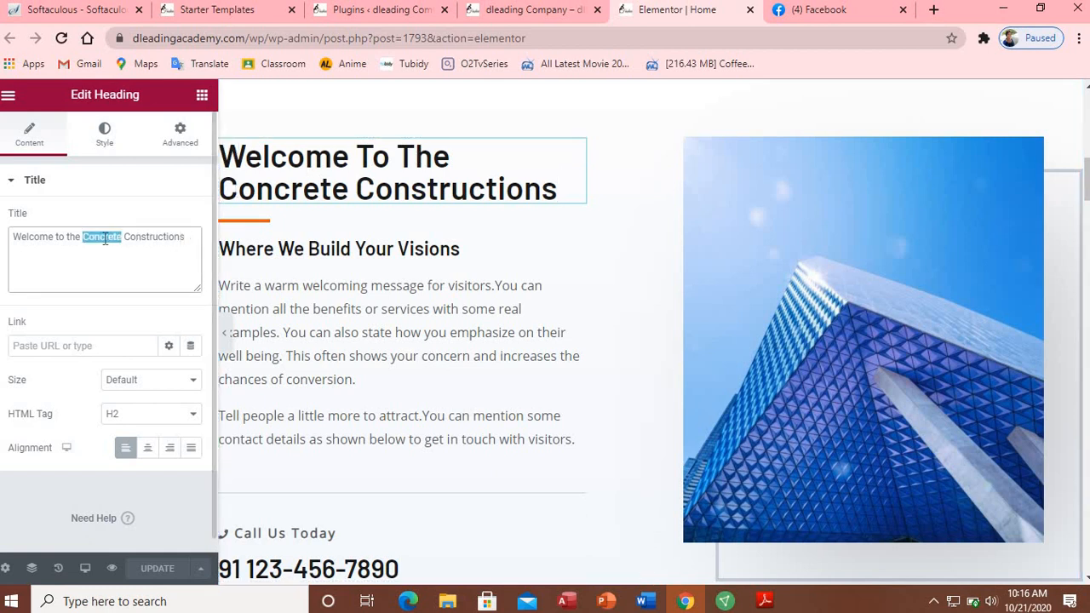
{"action": "type", "text": "dleading"}
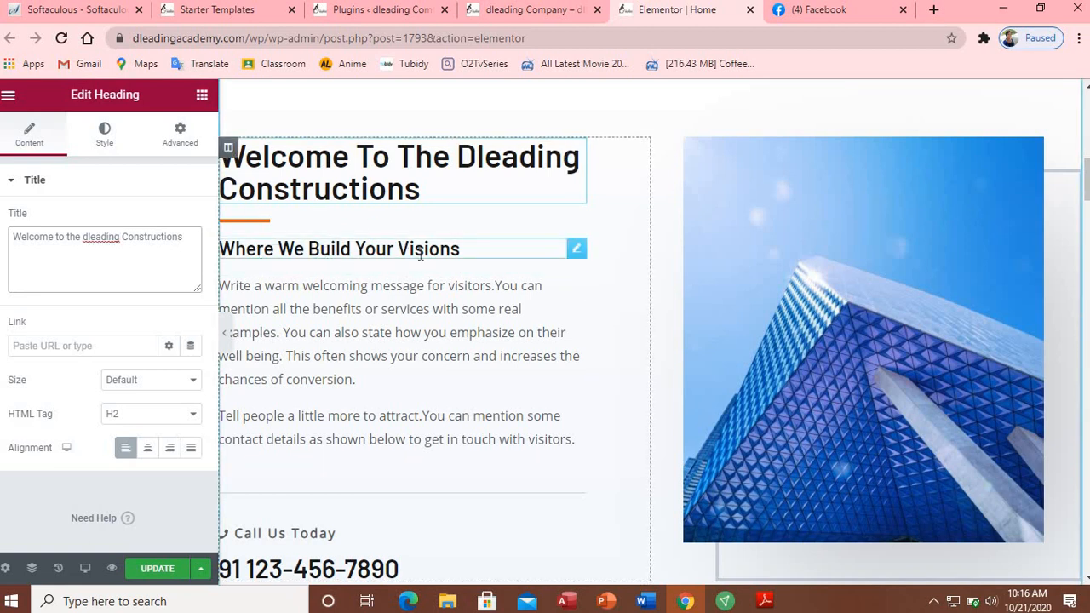
{"action": "left_click", "coordinate": [358, 247]}
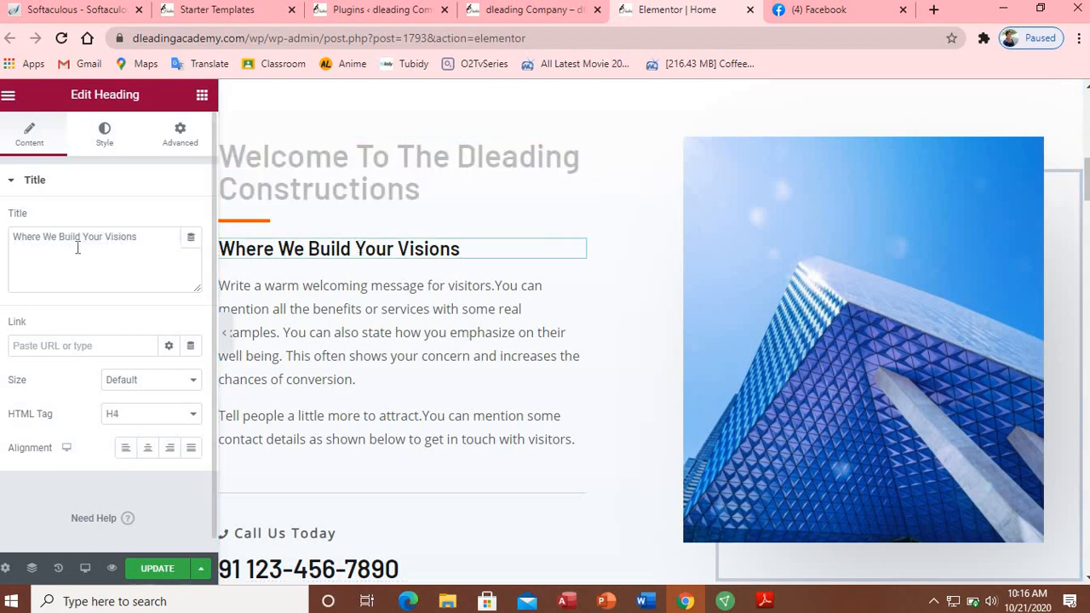
Step: Rewrite the subheading from 'Where We Build Your Visions' to 'We Are Specialize In Building Your Visions'
{"action": "double_click", "coordinate": [31, 238]}
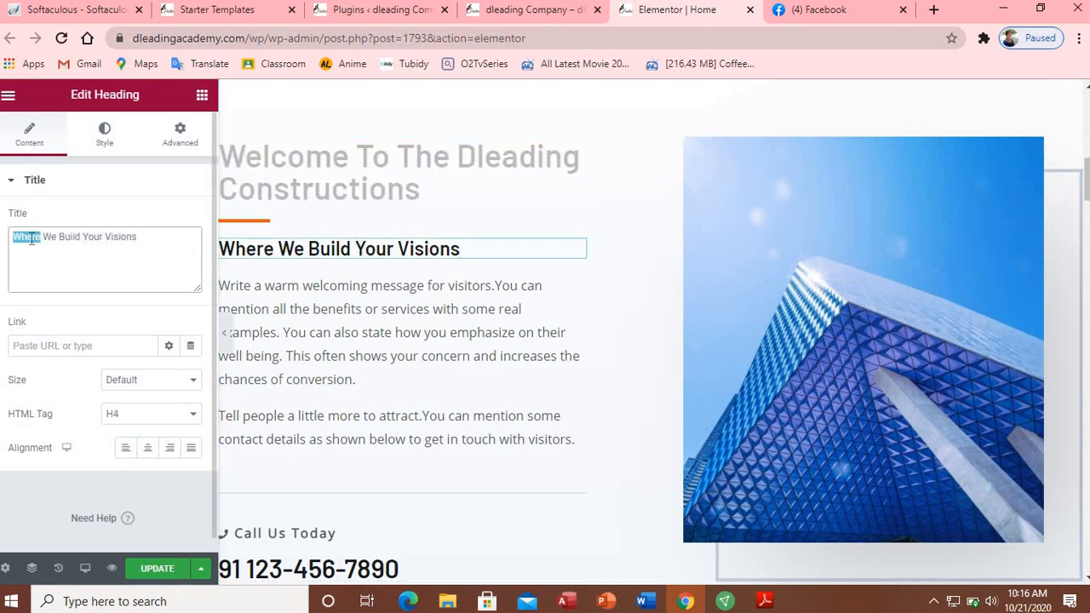
{"action": "type", "text": "we are"}
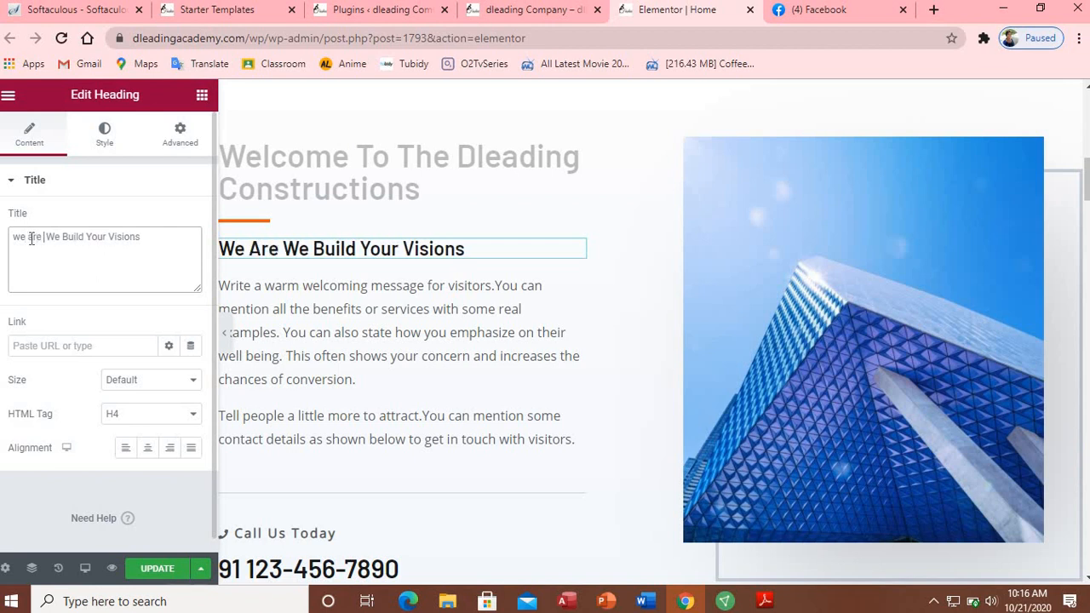
{"action": "type", "text": " special"}
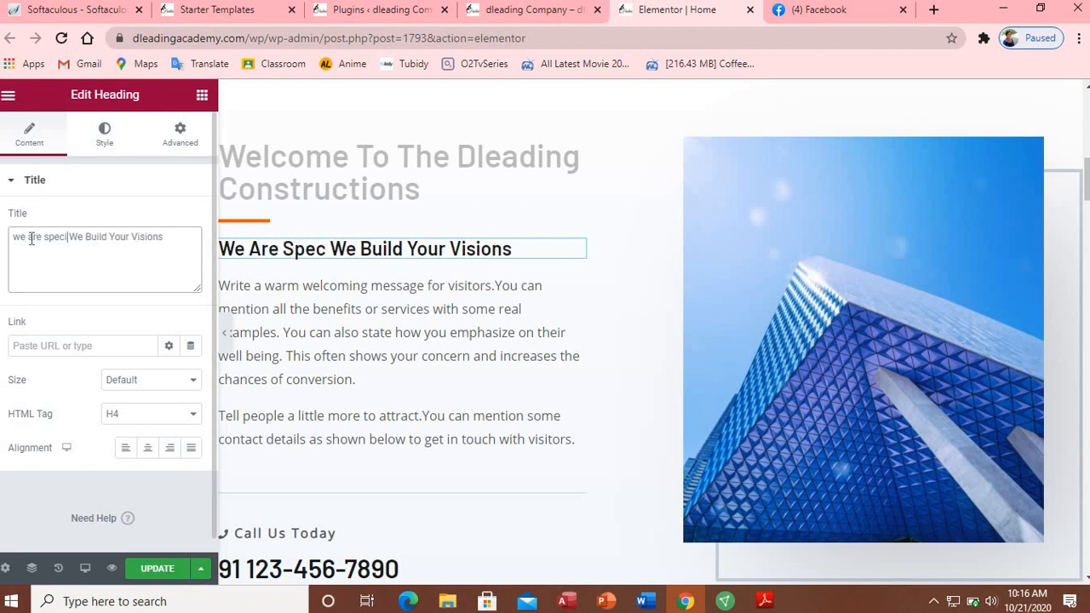
{"action": "type", "text": "ize"}
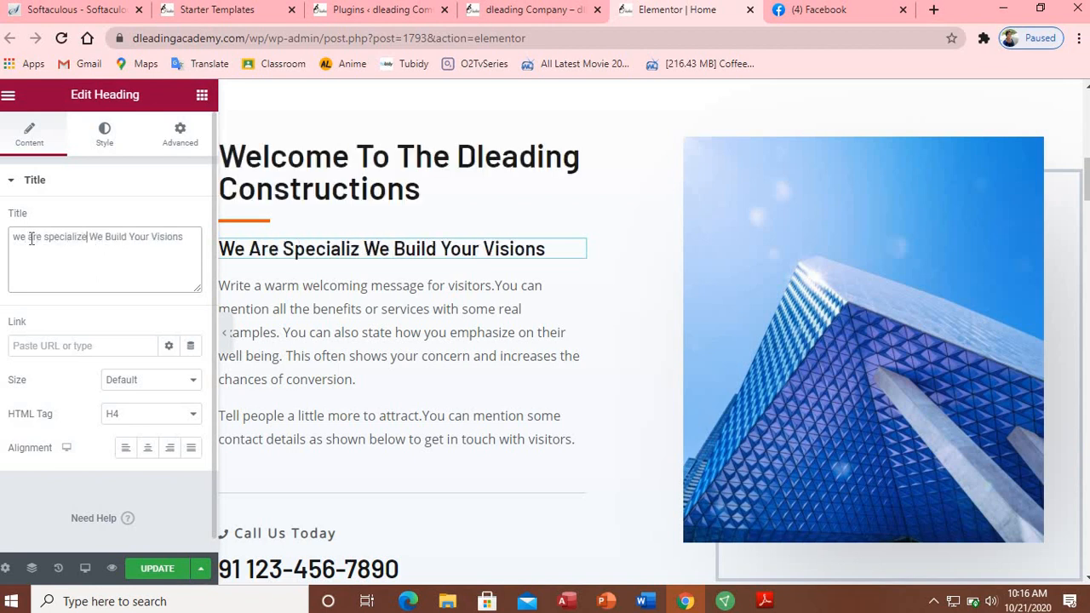
{"action": "type", "text": " in"}
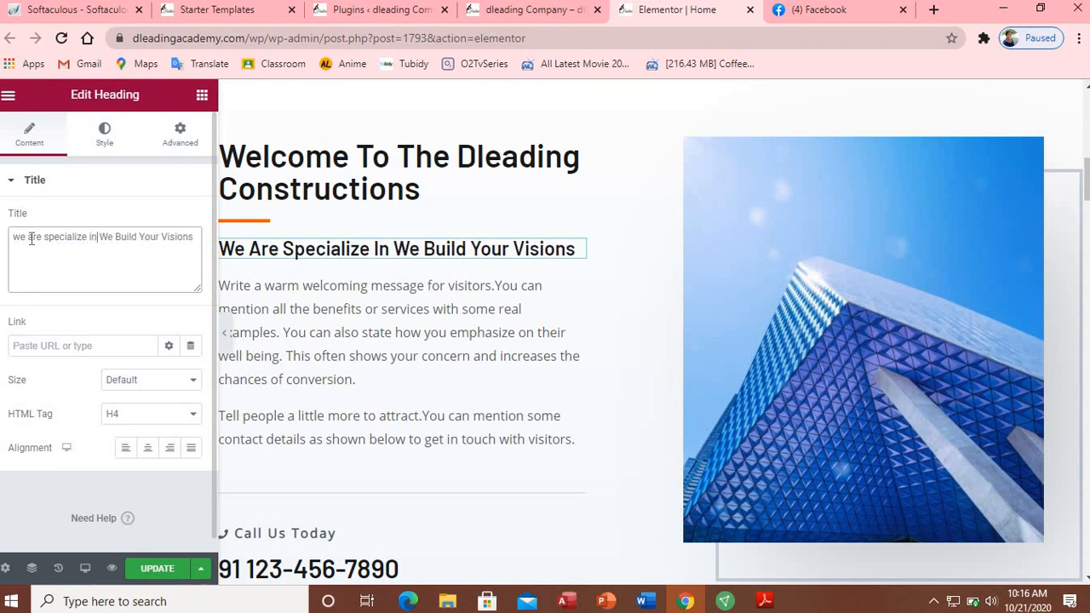
{"action": "double_click", "coordinate": [106, 236]}
{"action": "key", "text": "BackSpace"}
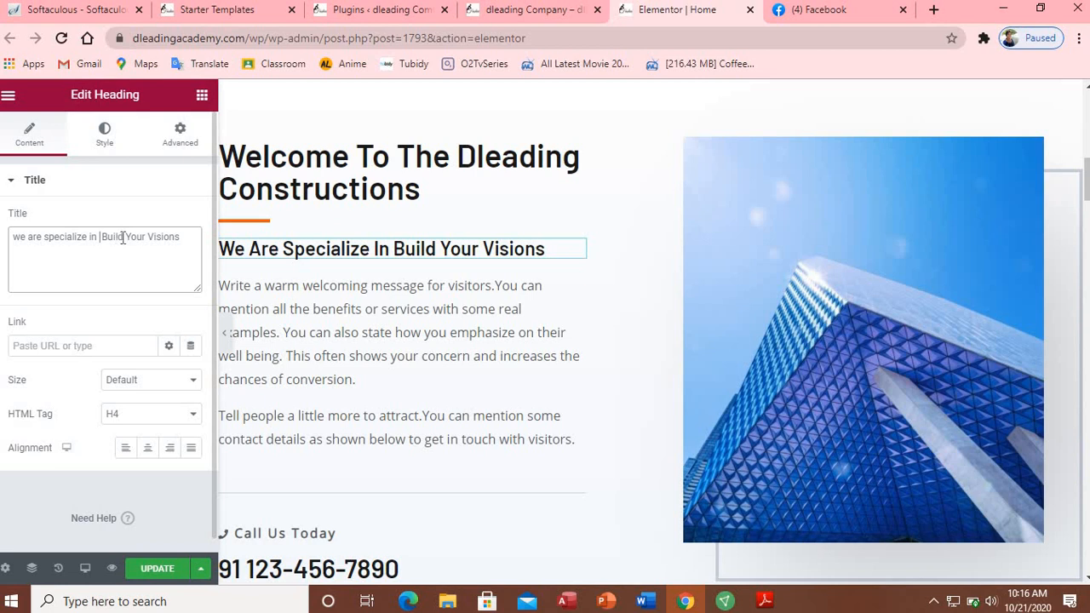
{"action": "type", "text": "ing"}
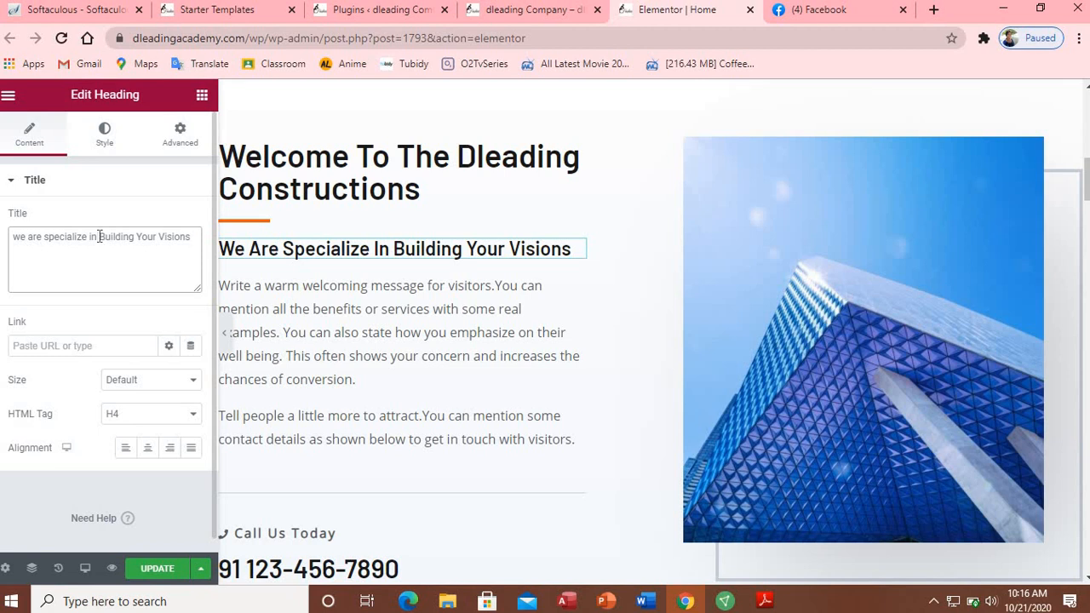
{"action": "left_click", "coordinate": [389, 351]}
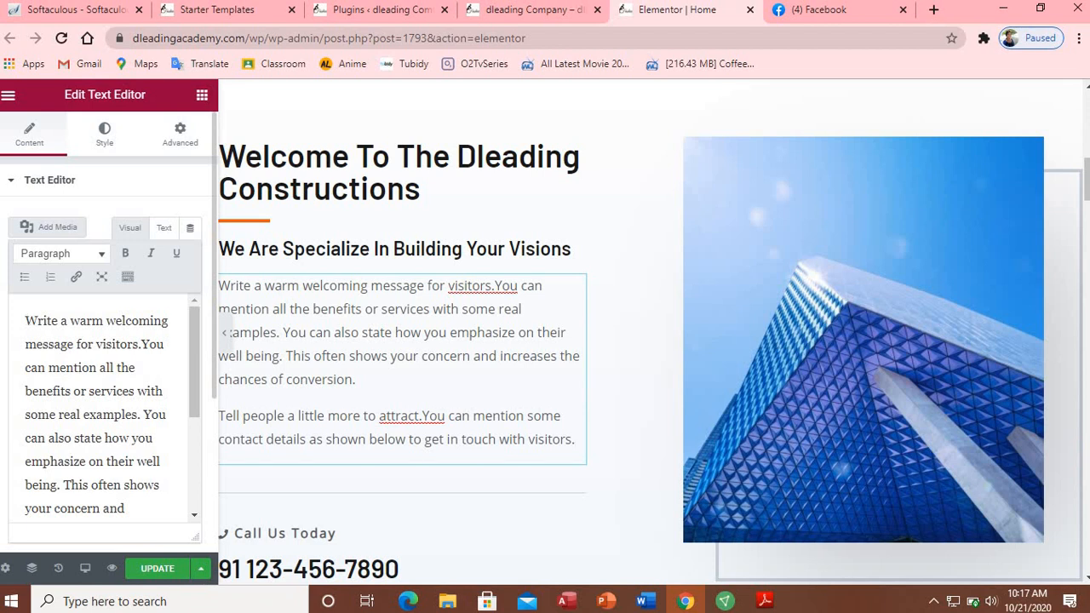
Step: Replace the about paragraph with 'You are highly welcome dleading construction company, we are spe…' text
{"action": "left_click_drag", "start_coordinate": [26, 320], "coordinate": [107, 368]}
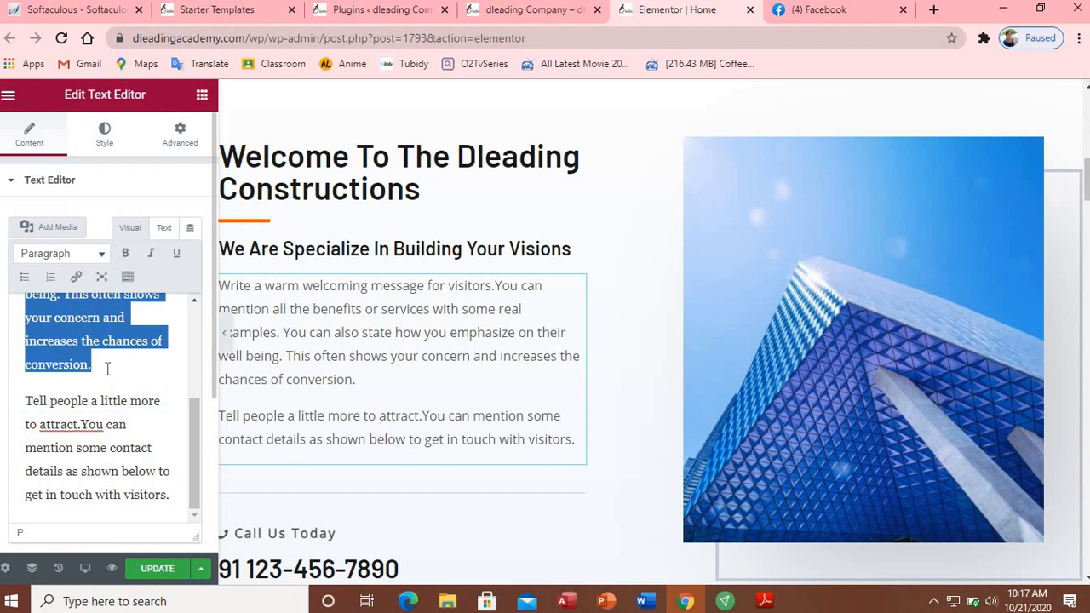
{"action": "type", "text": "you"}
{"action": "key", "text": "BackSpace"}
{"action": "key", "text": "BackSpace"}
{"action": "key", "text": "BackSpace"}
{"action": "key", "text": "BackSpace"}
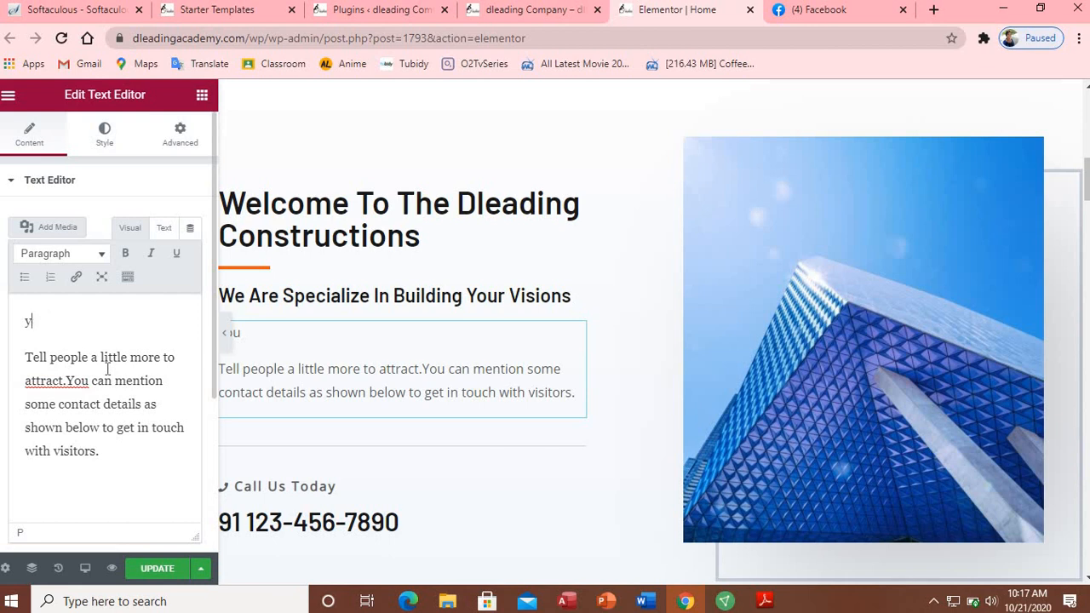
{"action": "type", "text": "You are hig"}
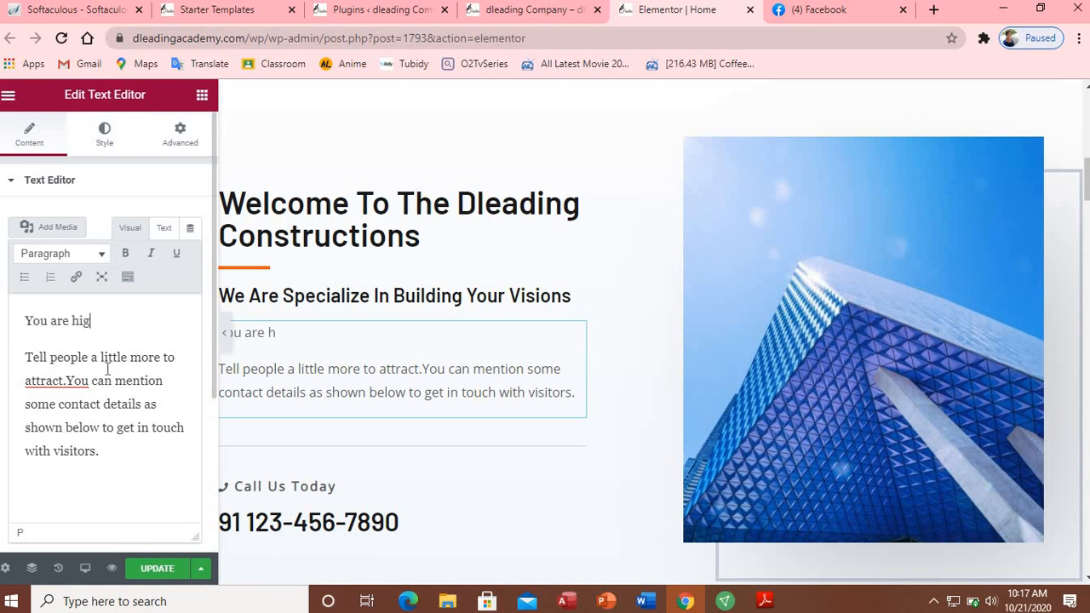
{"action": "type", "text": "hly wel"}
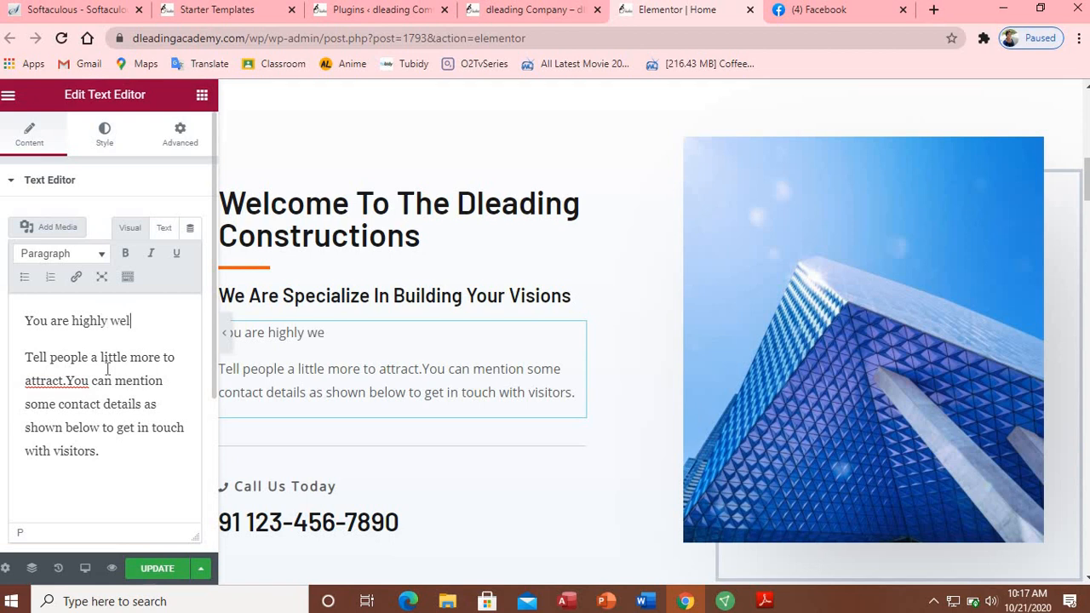
{"action": "type", "text": "come dlen"}
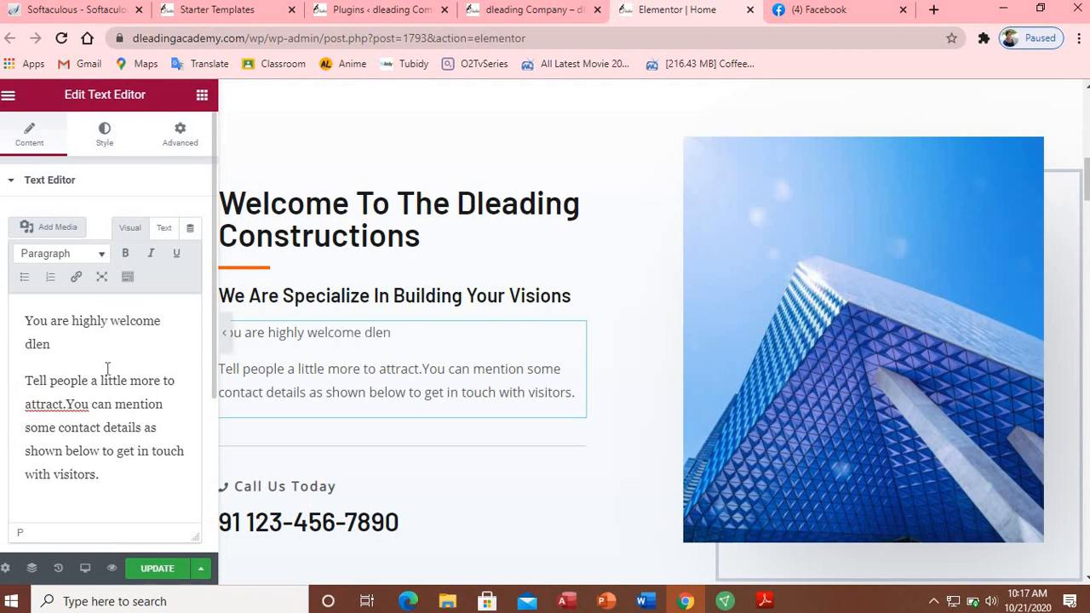
{"action": "key", "text": "BackSpace"}
{"action": "type", "text": "ading constru"}
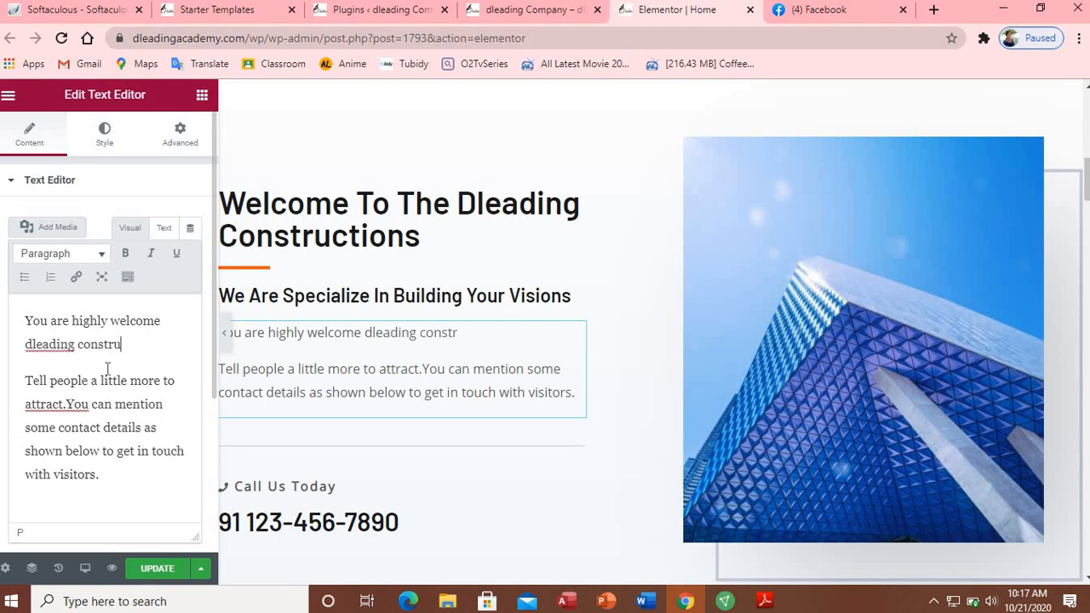
{"action": "type", "text": "ction company"}
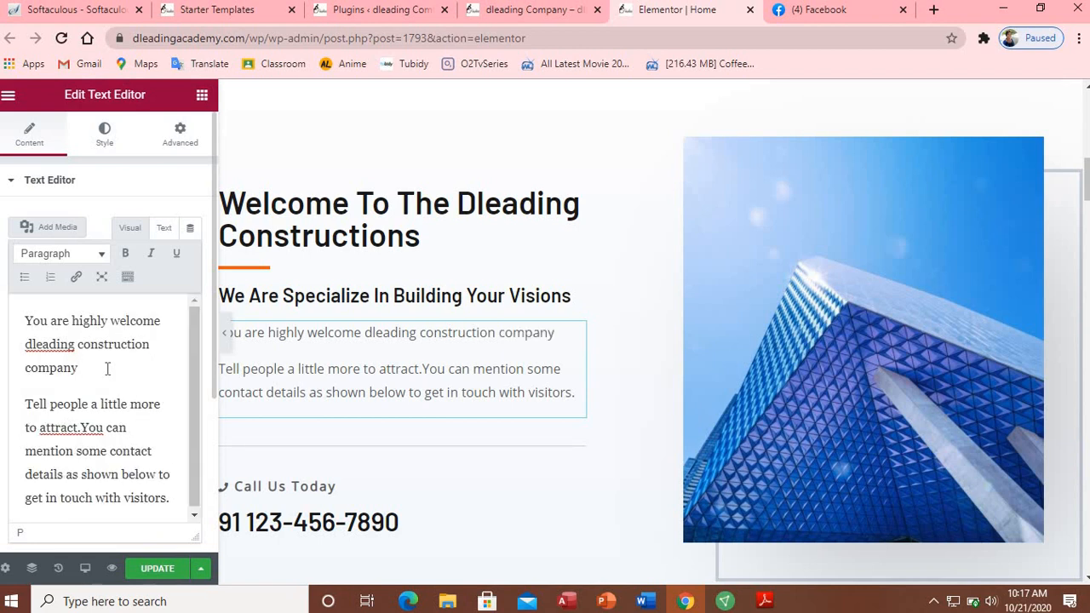
{"action": "type", "text": ", we are "}
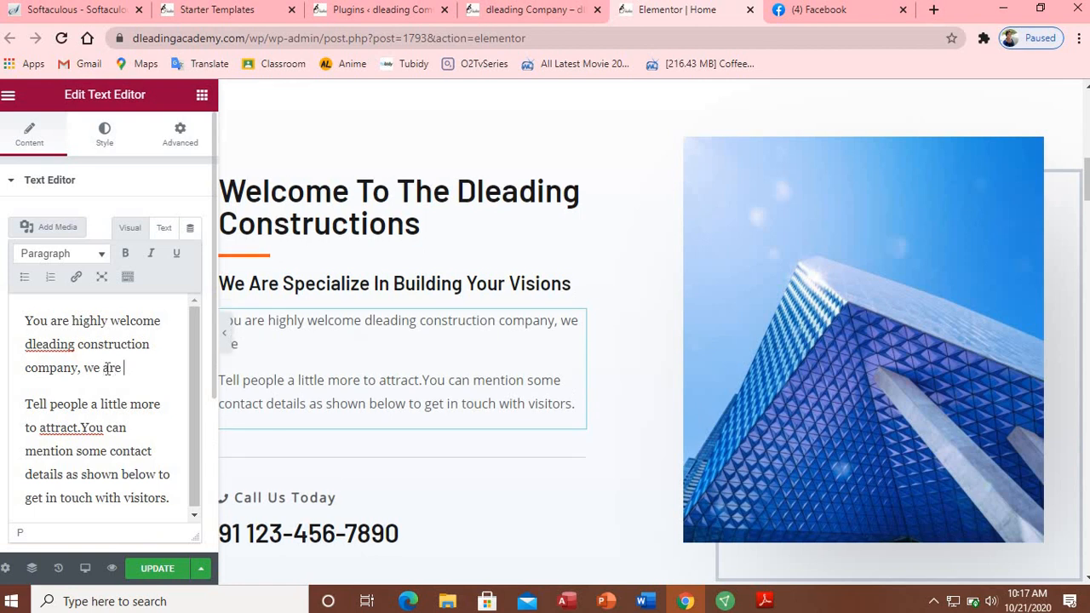
{"action": "type", "text": "spe"}
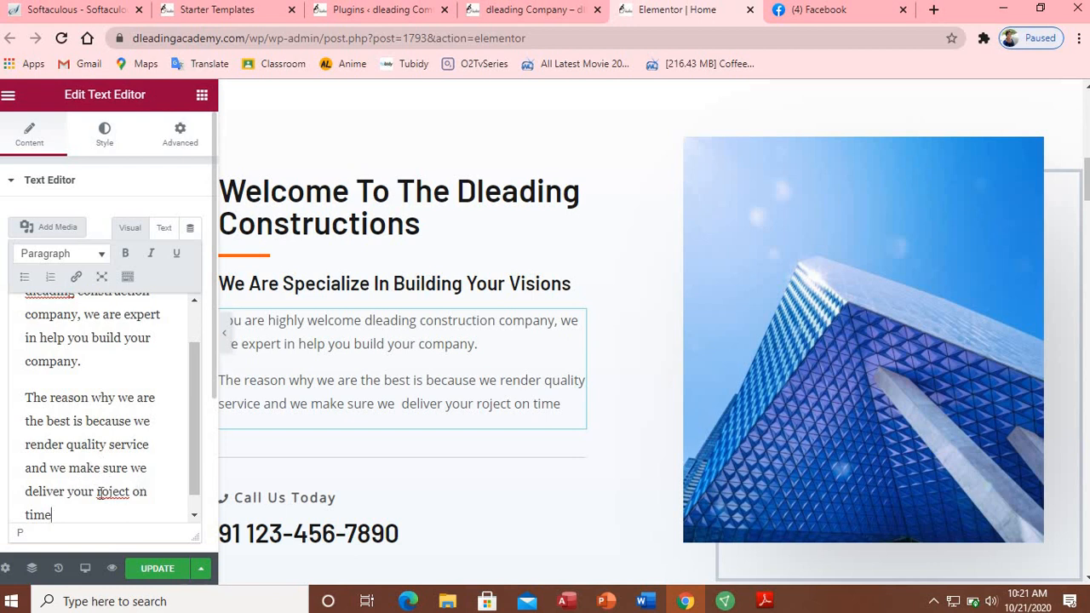
Step: Correct the misspelled 'roject' to 'project' and save the page
{"action": "left_click", "coordinate": [100, 491]}
{"action": "right_click", "coordinate": [100, 492]}
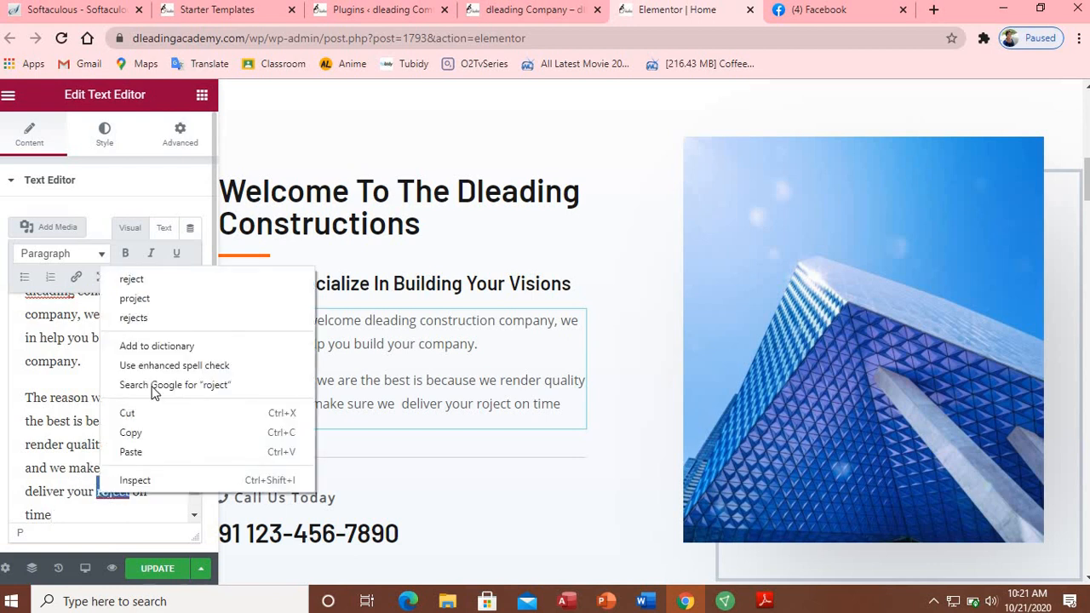
{"action": "left_click", "coordinate": [134, 298]}
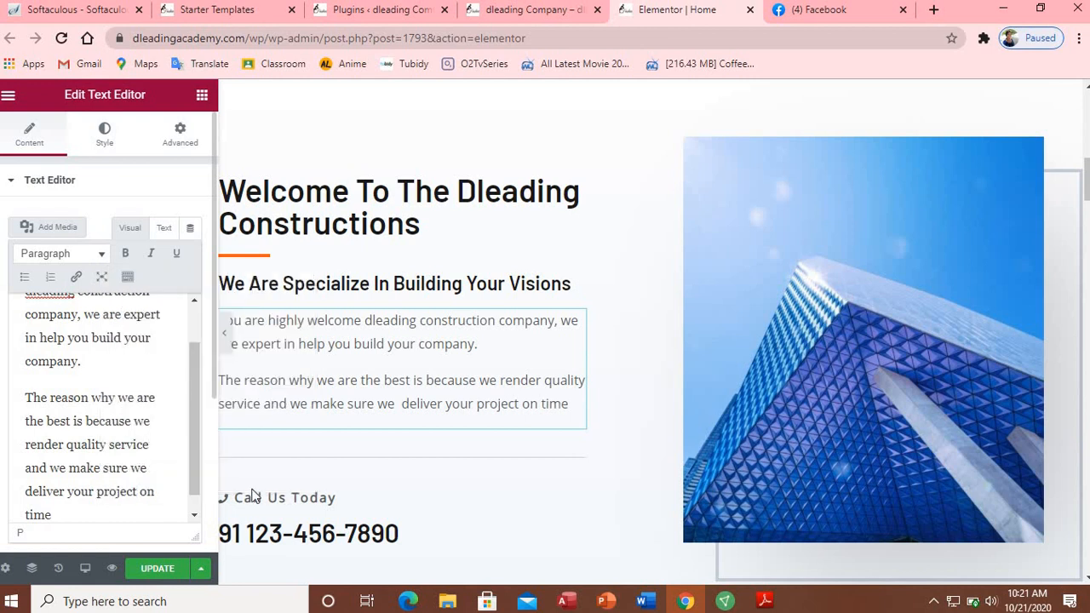
{"action": "left_click", "coordinate": [185, 566]}
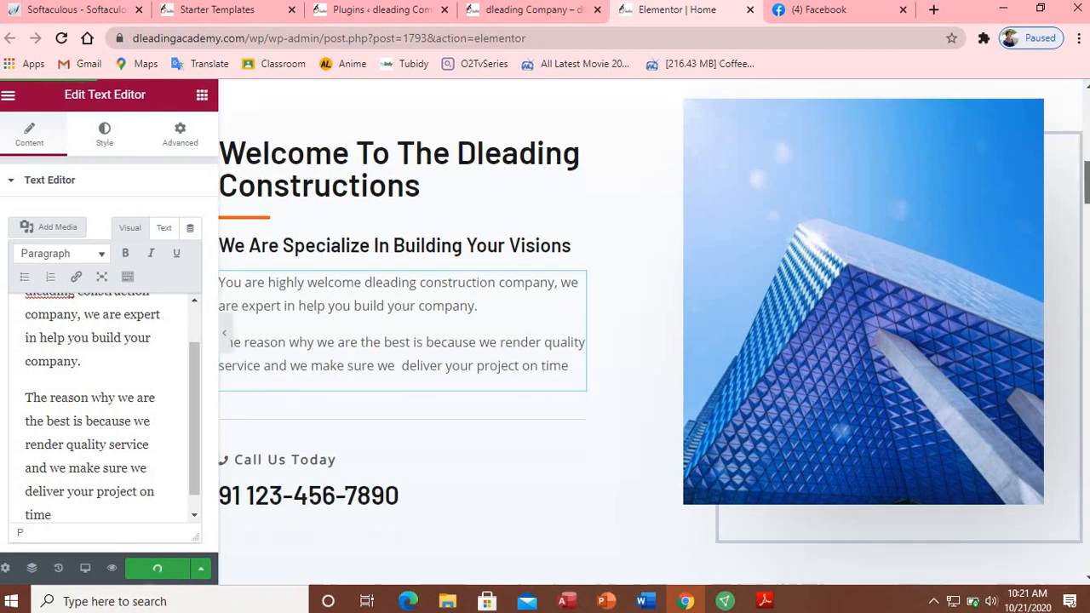
Step: Scroll to the Call Us Today list and select the phone number heading beneath it
{"action": "scroll", "coordinate": [482, 209], "scroll_direction": "down", "scroll_amount": 3}
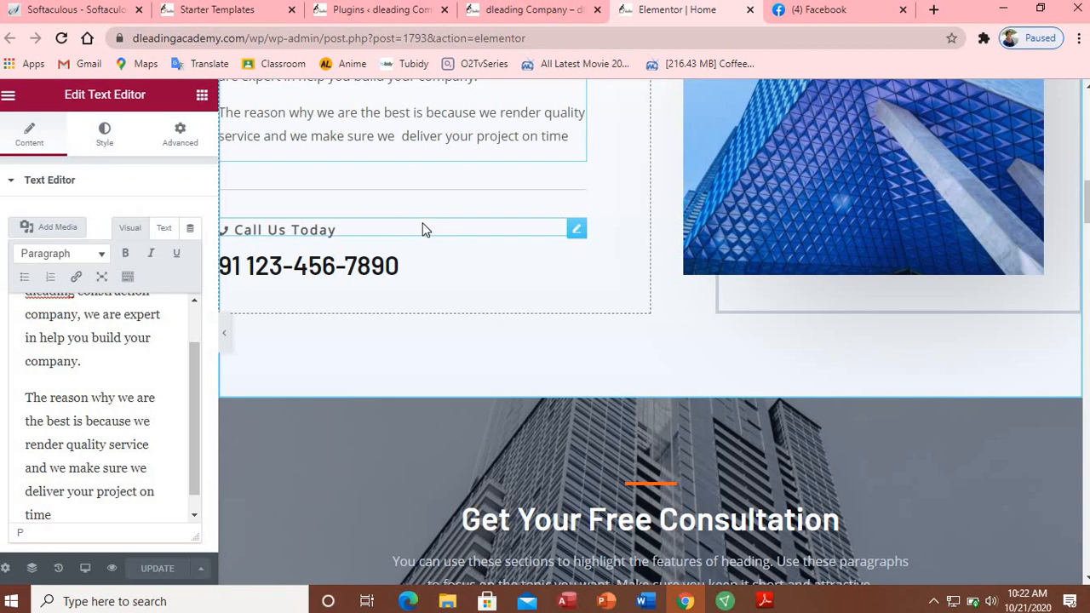
{"action": "left_click", "coordinate": [578, 230]}
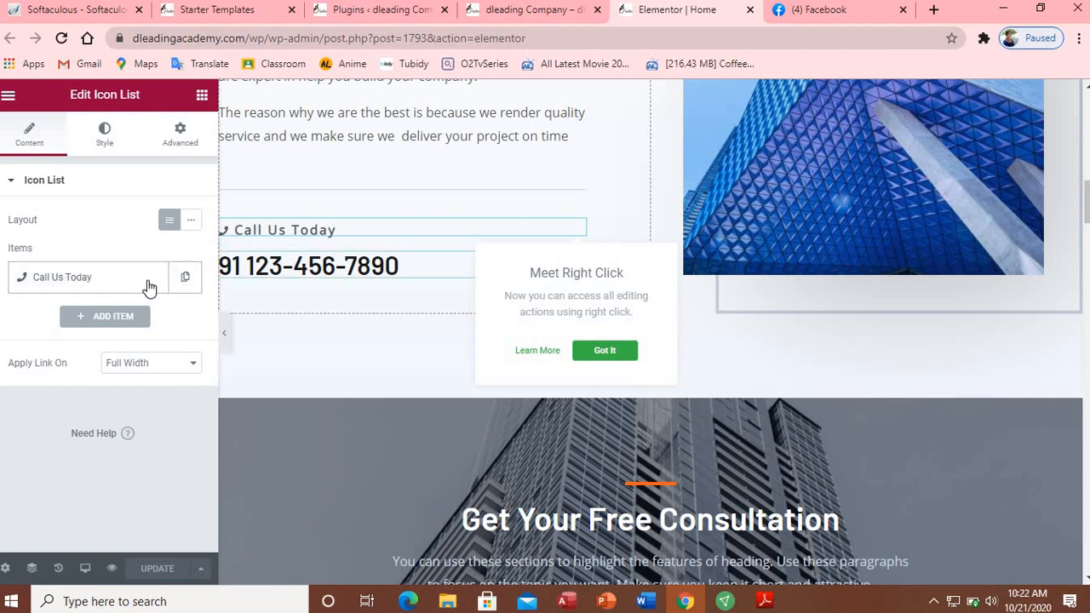
{"action": "left_click", "coordinate": [117, 284]}
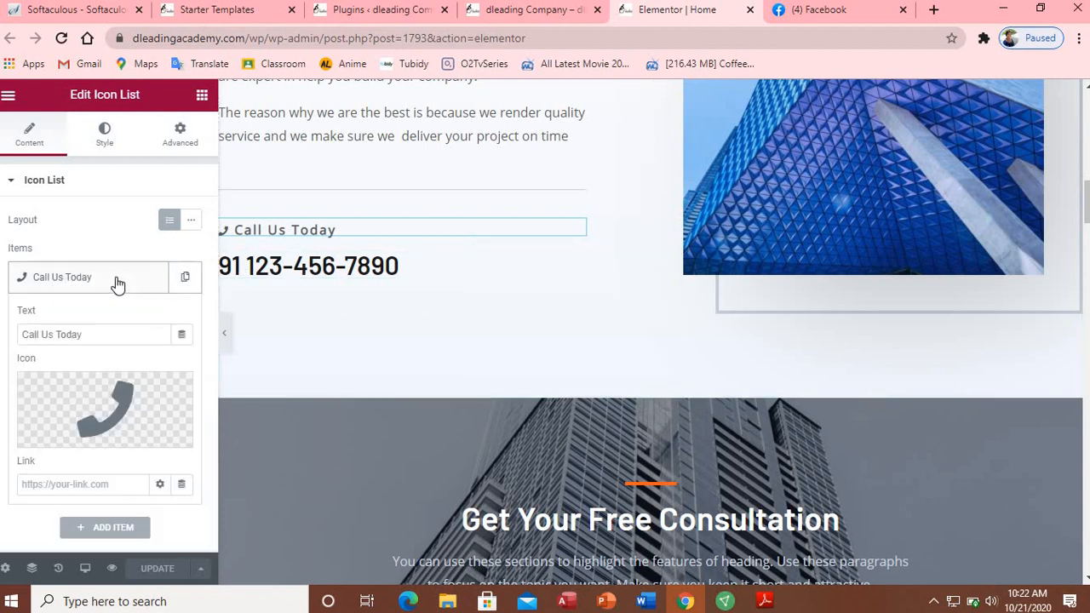
{"action": "left_click", "coordinate": [118, 282]}
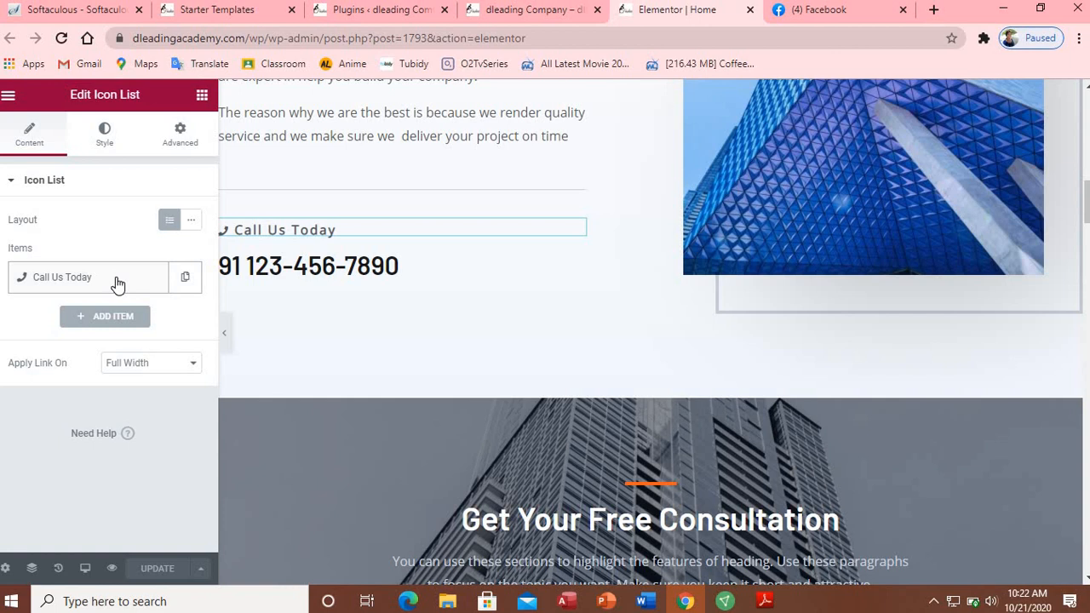
{"action": "left_click", "coordinate": [327, 271]}
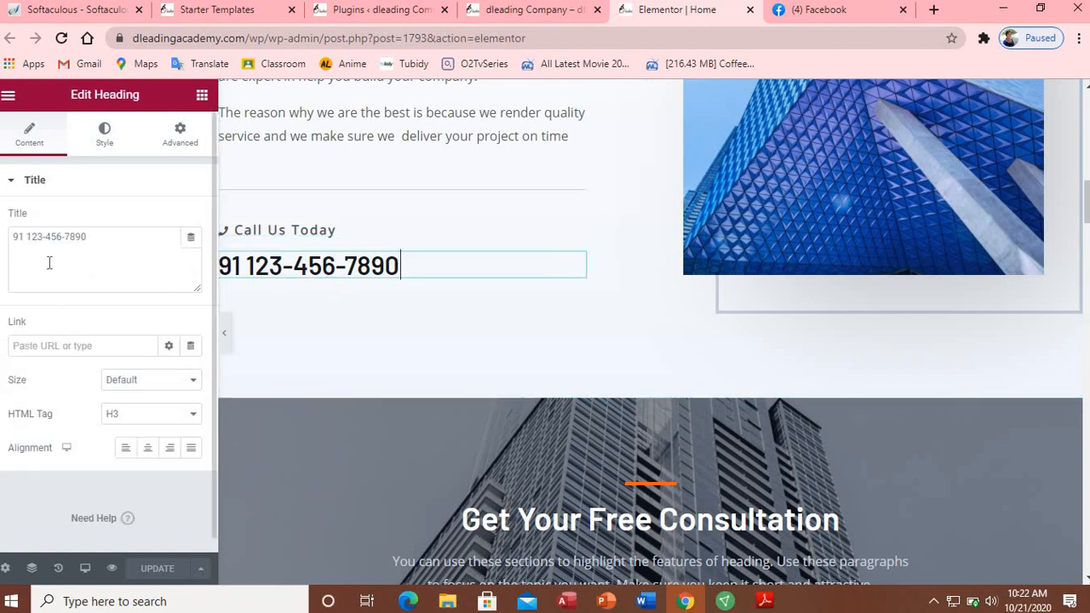
Step: Replace the placeholder in the phone heading's Title field with the company's phone number
{"action": "left_click_drag", "start_coordinate": [91, 238], "coordinate": [15, 237]}
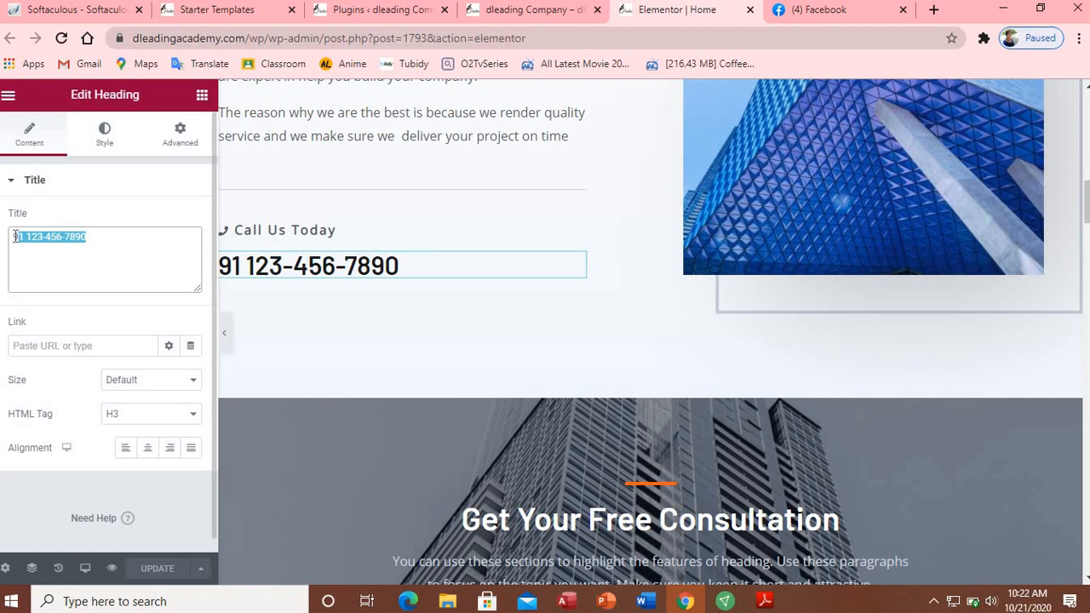
{"action": "key", "text": "BackSpace"}
{"action": "key", "text": "BackSpace"}
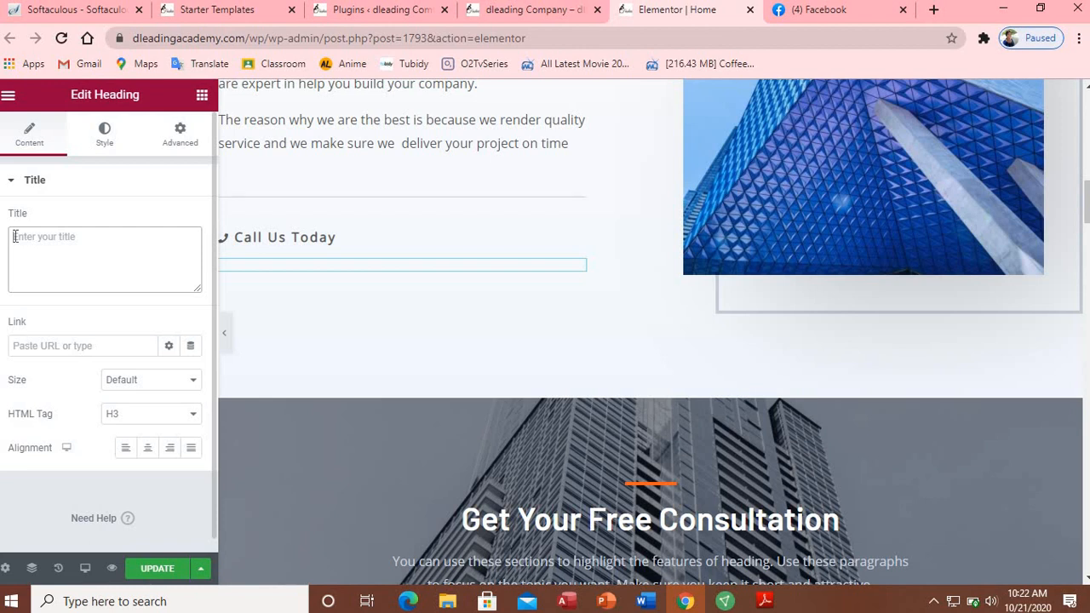
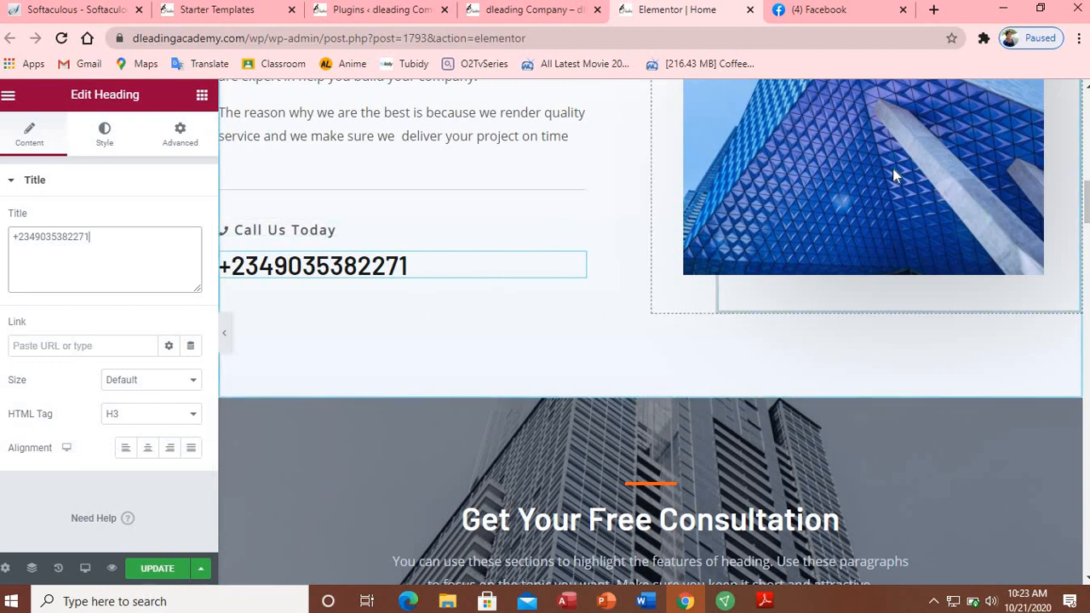
{"action": "left_click_drag", "start_coordinate": [1087, 201], "coordinate": [1086, 228]}
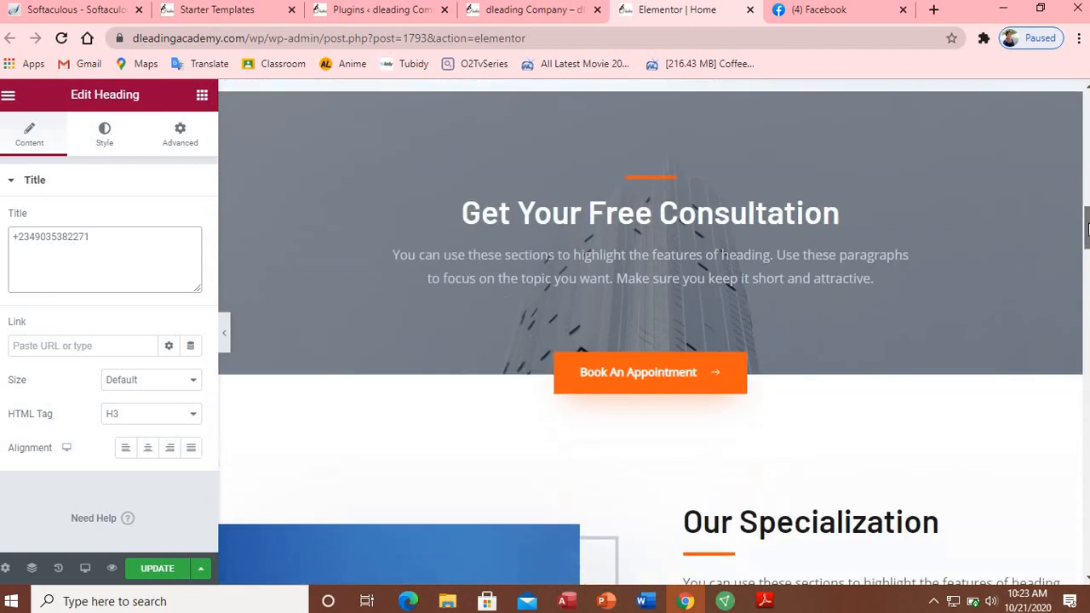
Step: Select the placeholder paragraph under the 'Get Your Free Consultation' heading in the Text Editor panel
{"action": "left_click", "coordinate": [852, 214]}
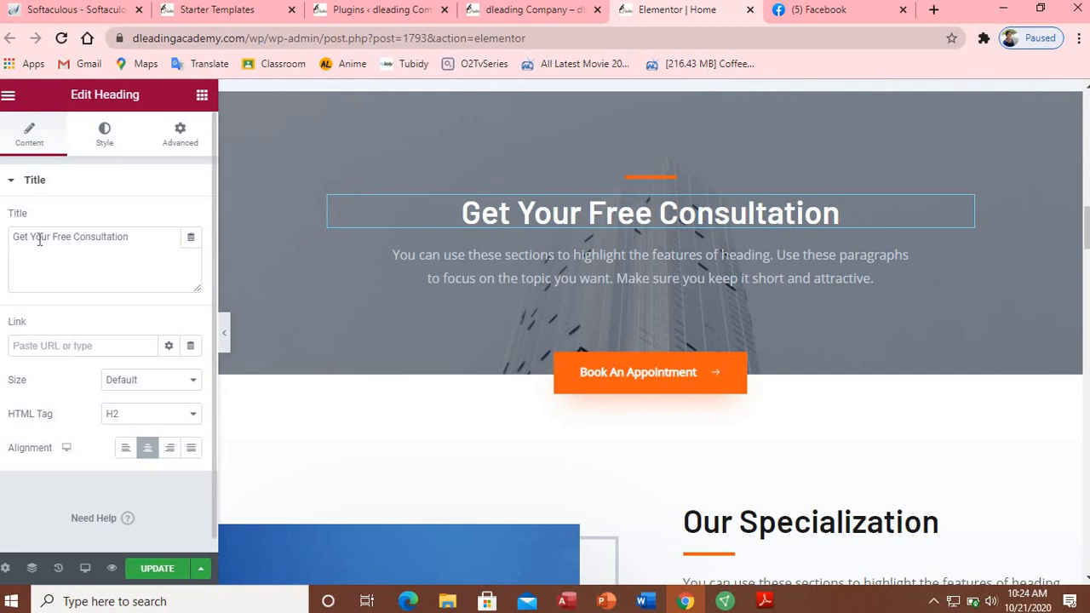
{"action": "left_click", "coordinate": [636, 253]}
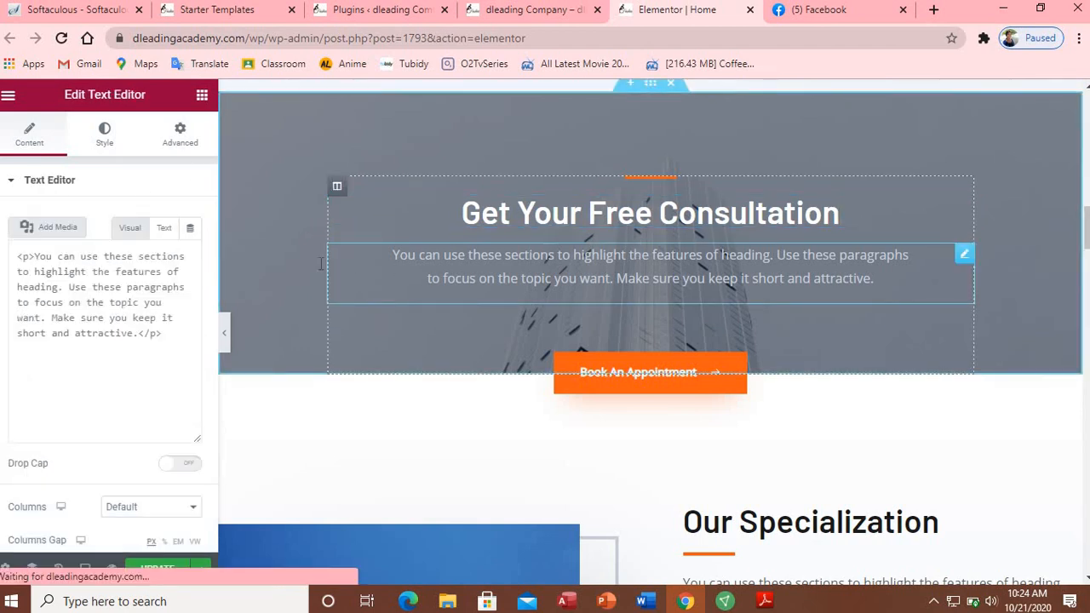
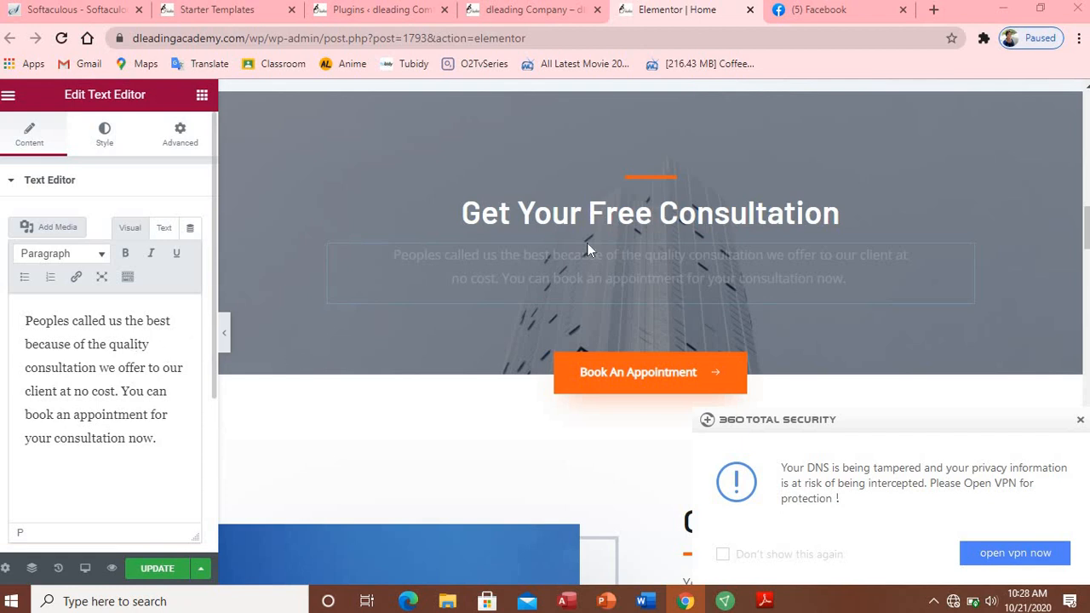
Step: Select the Book An Appointment button below the consultation paragraph
{"action": "left_click", "coordinate": [624, 375]}
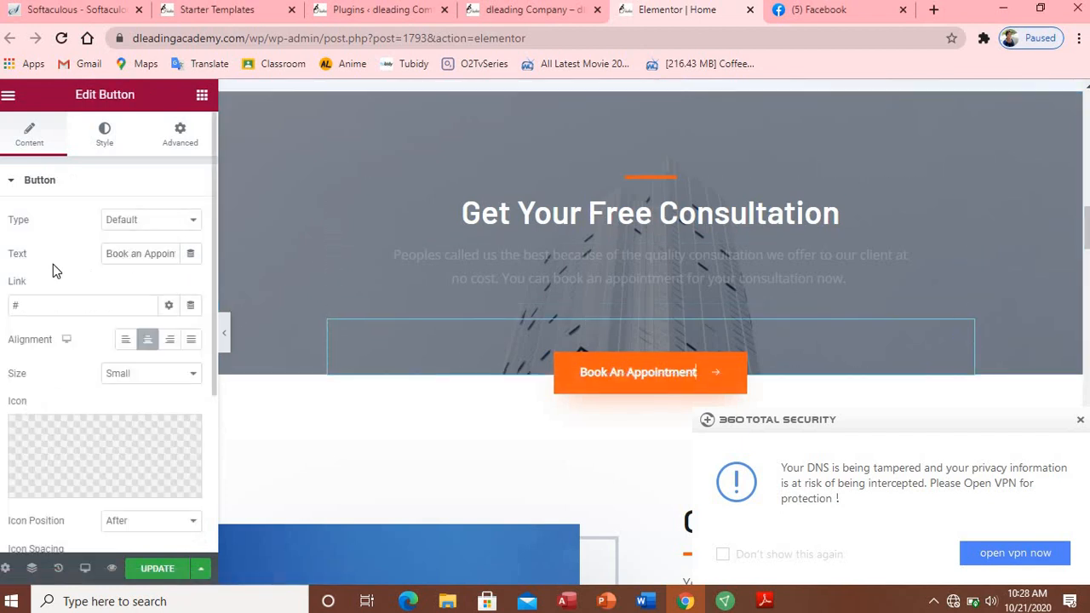
Step: Replace the button's # link with the Contact Us page address copied from the live site
{"action": "left_click", "coordinate": [51, 304]}
{"action": "key", "text": "BackSpace"}
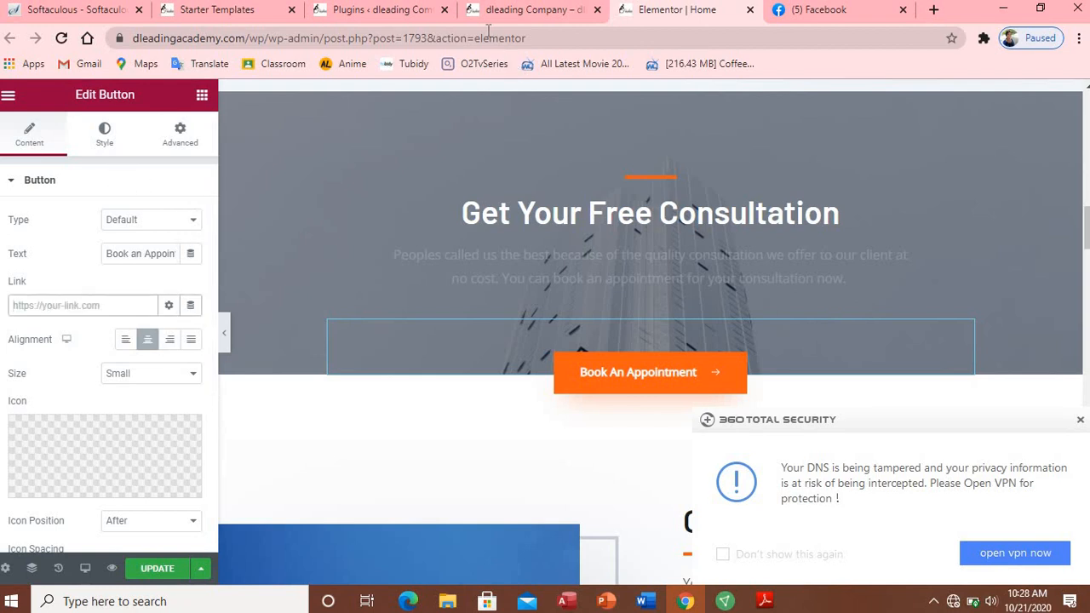
{"action": "left_click", "coordinate": [516, 17]}
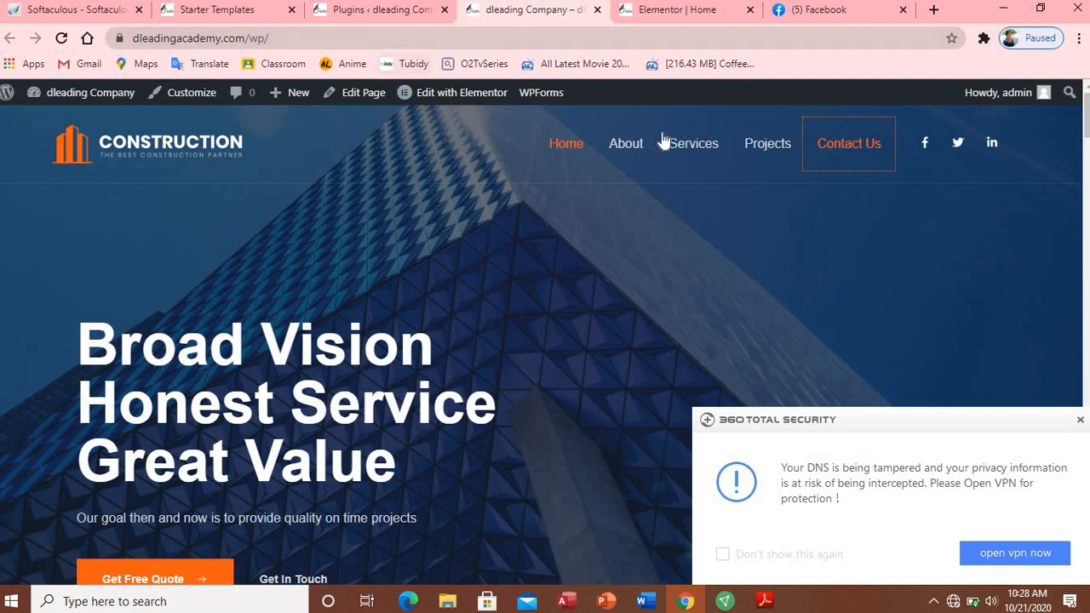
{"action": "right_click", "coordinate": [867, 146]}
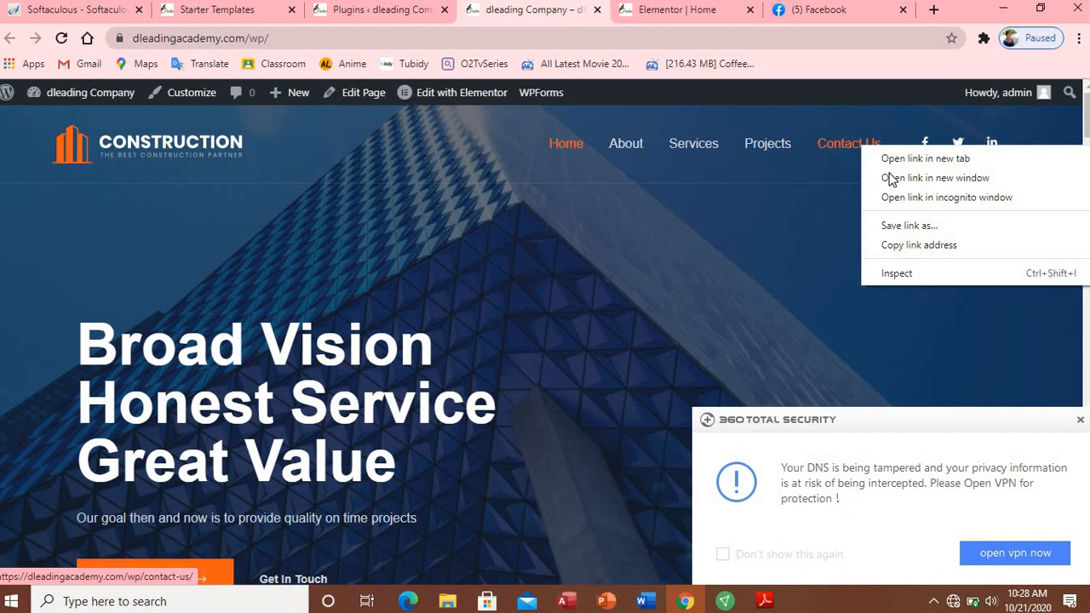
{"action": "left_click", "coordinate": [909, 245]}
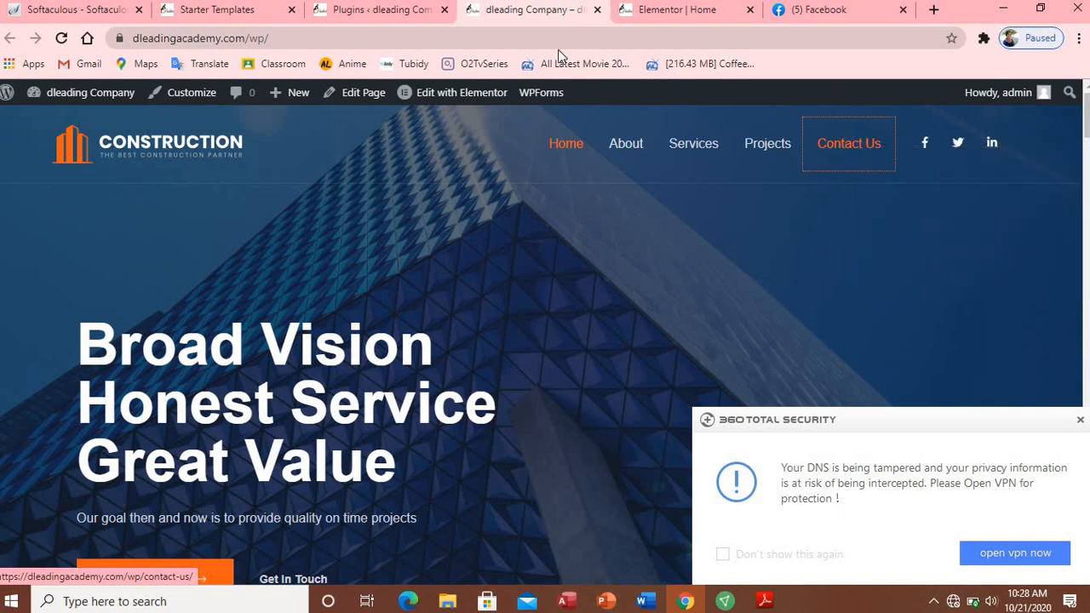
{"action": "left_click", "coordinate": [647, 11]}
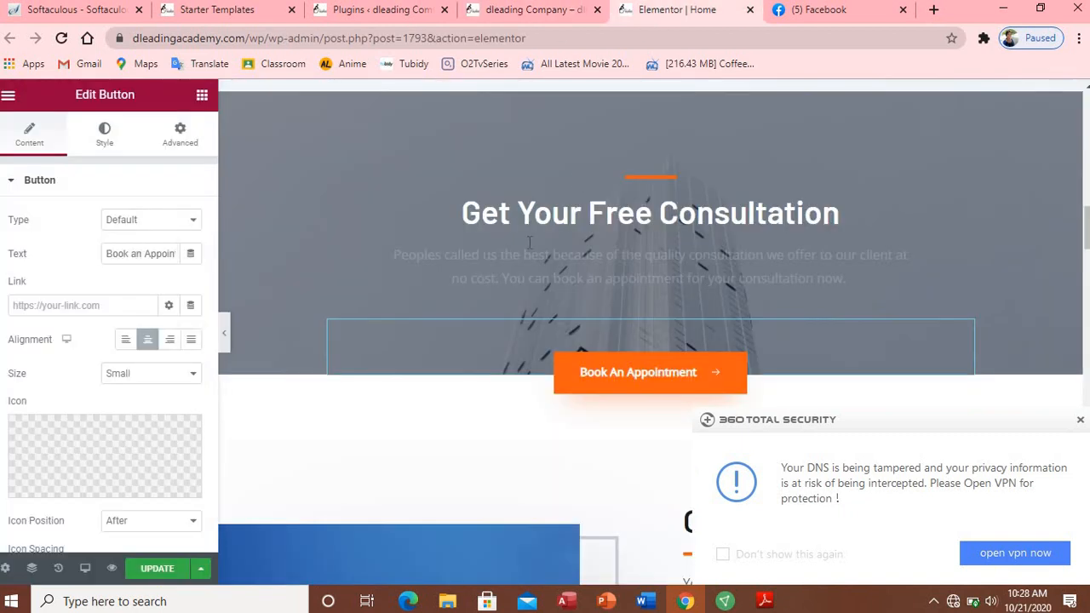
{"action": "left_click", "coordinate": [134, 305]}
{"action": "key", "text": "ctrl+v"}
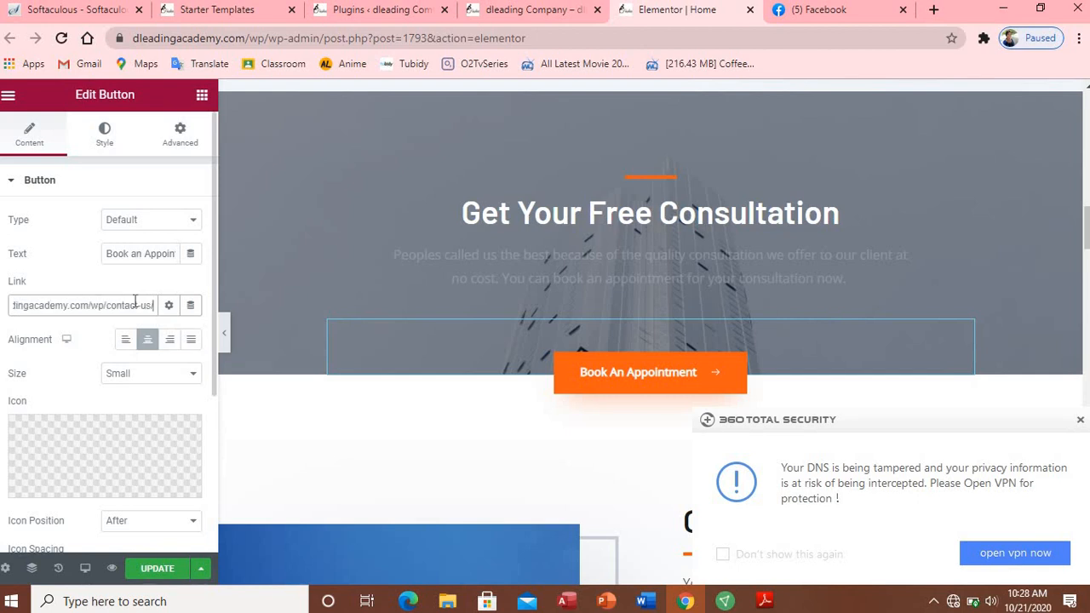
Step: Update the home page and dismiss the security warning popup
{"action": "left_click", "coordinate": [151, 570]}
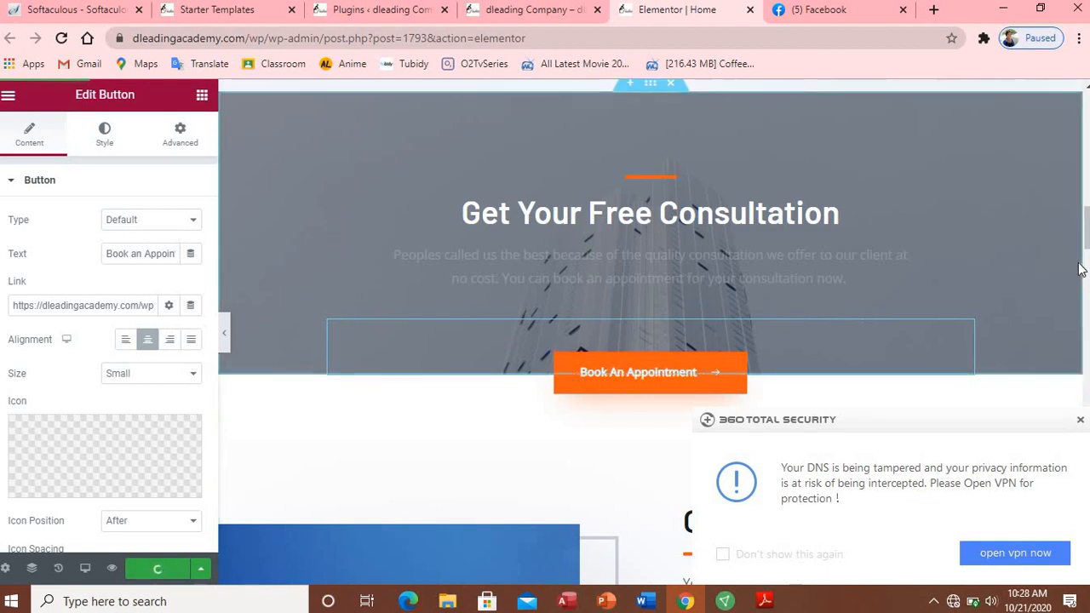
{"action": "left_click_drag", "start_coordinate": [1087, 239], "coordinate": [1087, 266]}
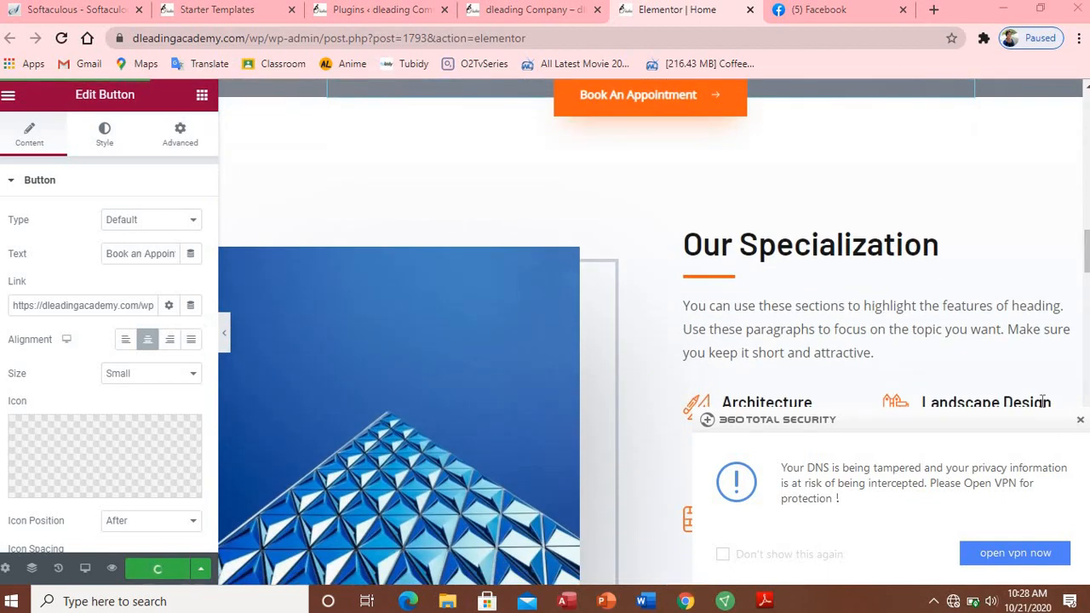
{"action": "left_click", "coordinate": [1079, 423]}
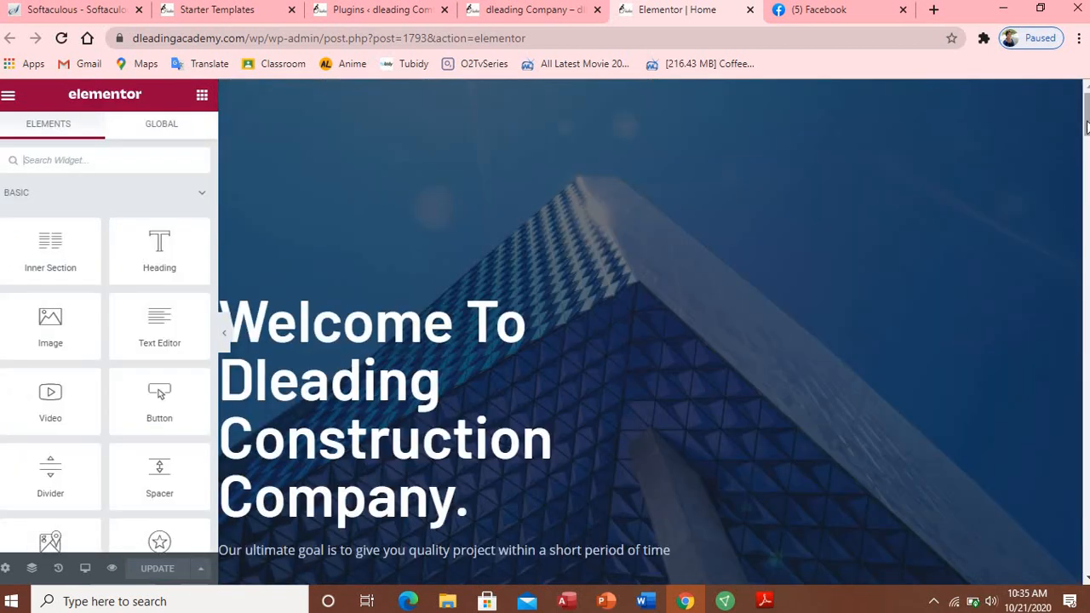
Step: Scroll the home page canvas down toward the Our Specialization icon boxes
{"action": "left_click_drag", "start_coordinate": [1086, 126], "coordinate": [1086, 250]}
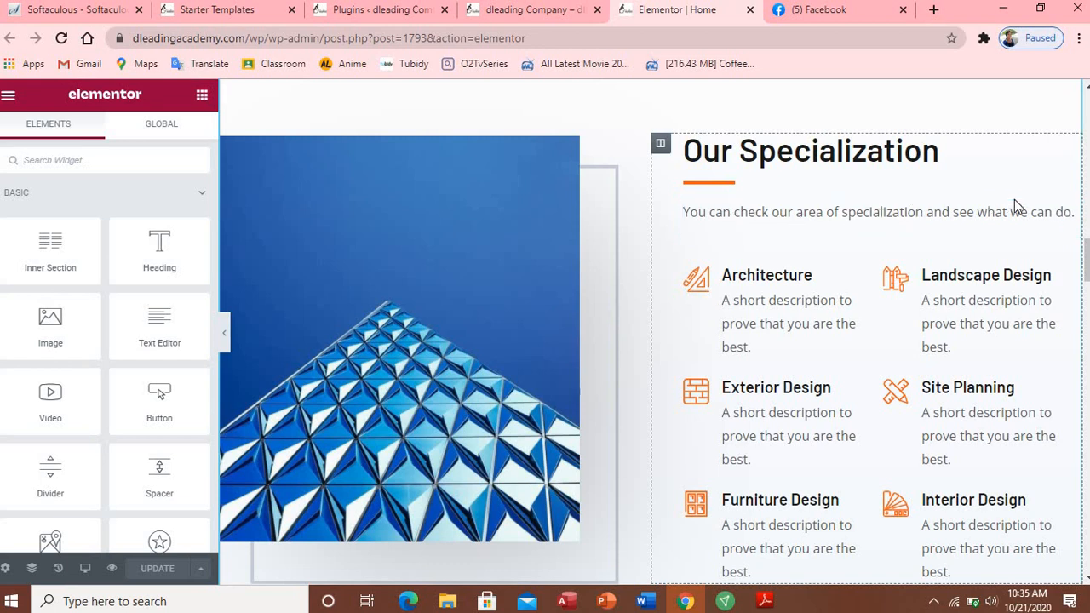
Step: Rewrite the Architecture icon box Description as 'we are specialize in drawing the plan of your house'
{"action": "left_click", "coordinate": [778, 315]}
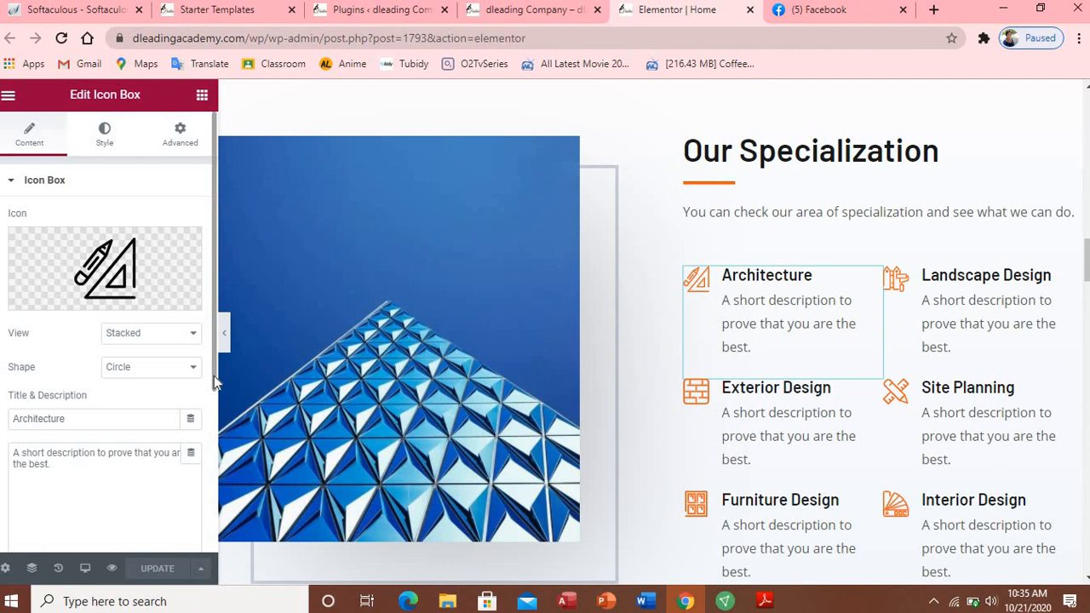
{"action": "scroll", "coordinate": [214, 376], "scroll_direction": "down", "scroll_amount": 1}
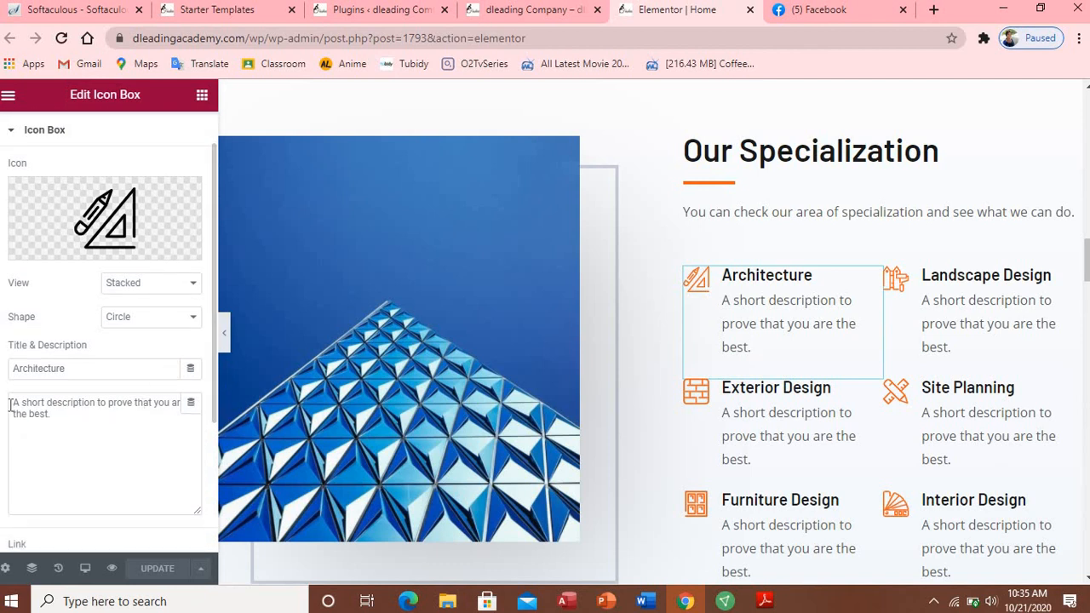
{"action": "triple_click", "coordinate": [64, 434]}
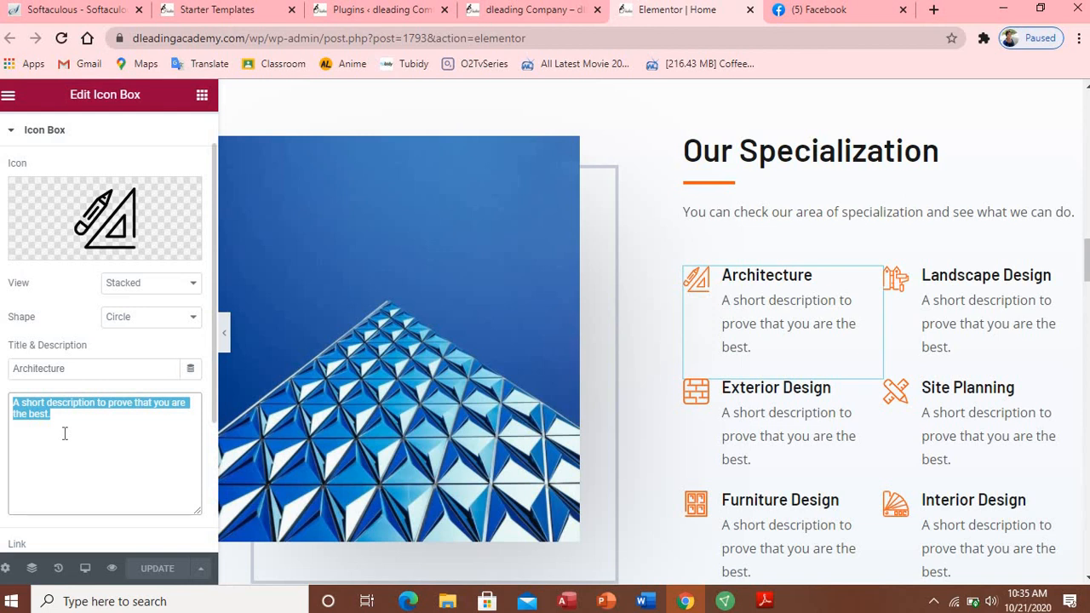
{"action": "key", "text": "BackSpace"}
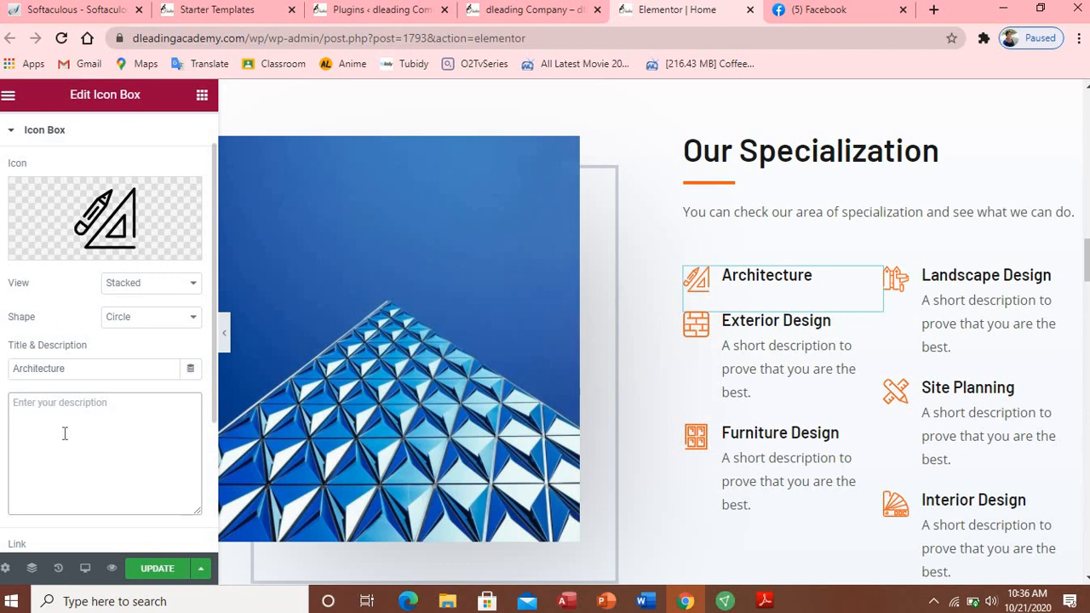
{"action": "type", "text": "we are "}
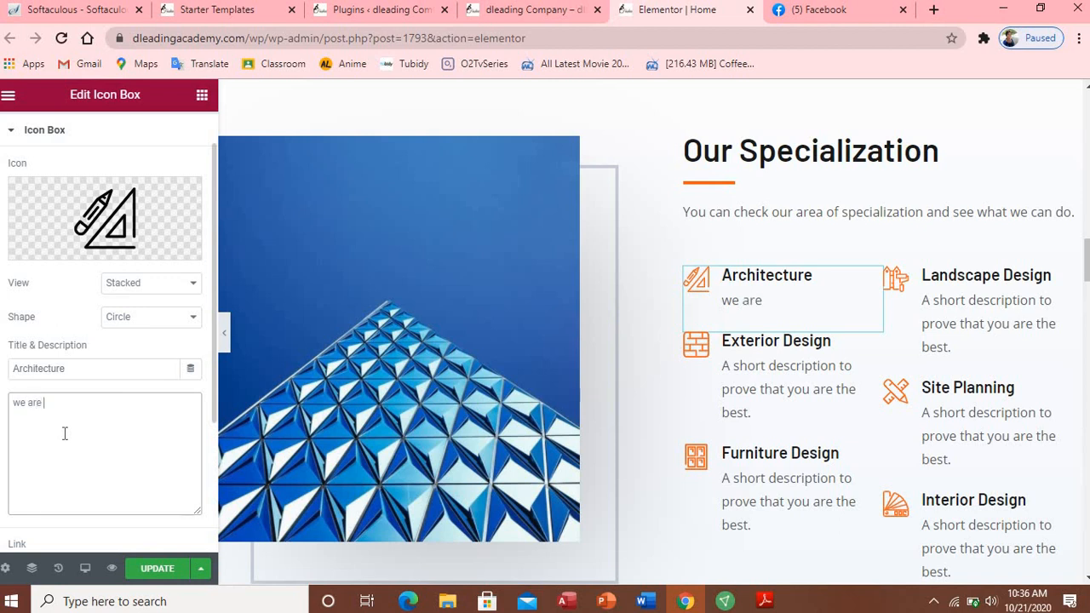
{"action": "type", "text": "sd"}
{"action": "key", "text": "BackSpace"}
{"action": "type", "text": "pecialize"}
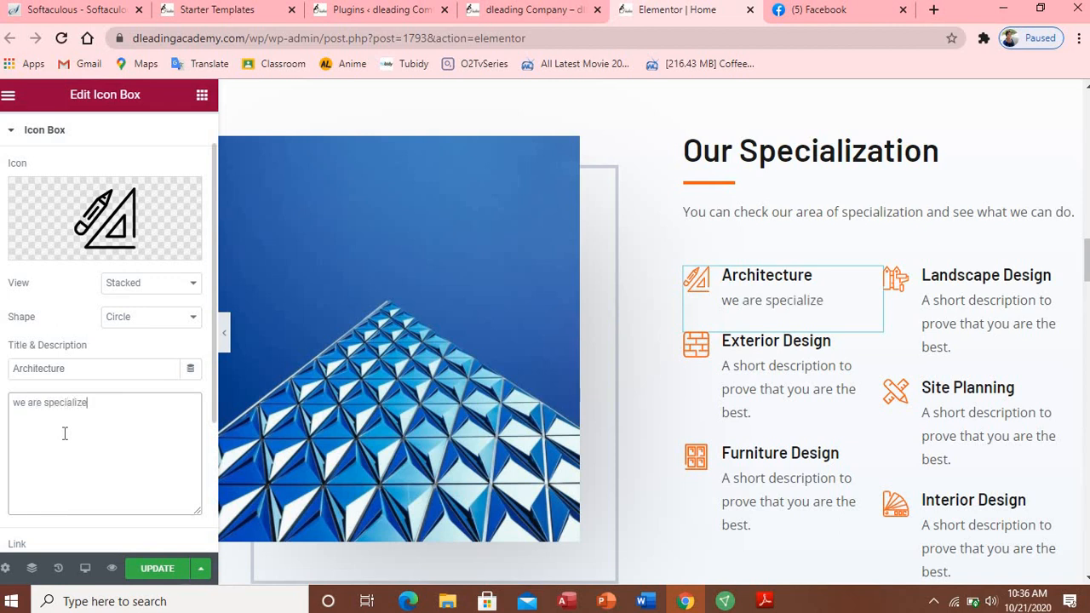
{"action": "type", "text": " in drawing the"}
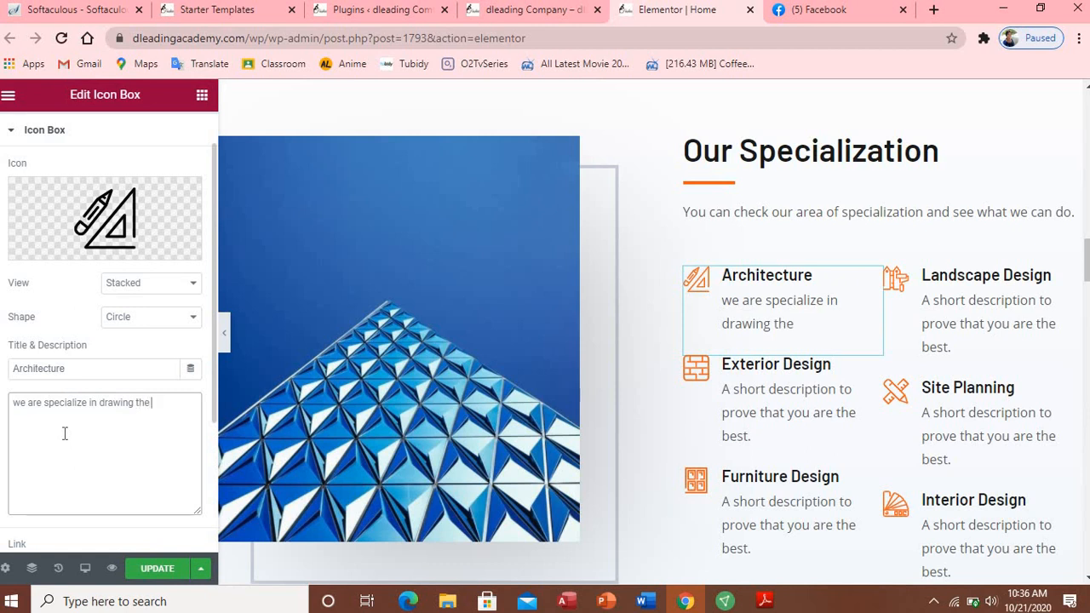
{"action": "type", "text": " plan of yo"}
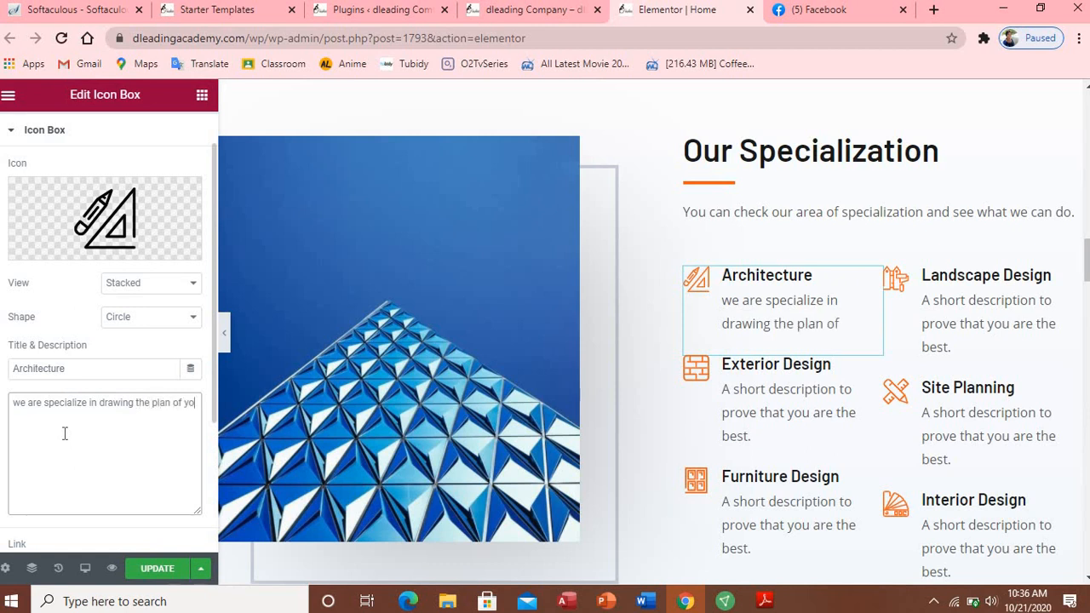
{"action": "type", "text": "ur house"}
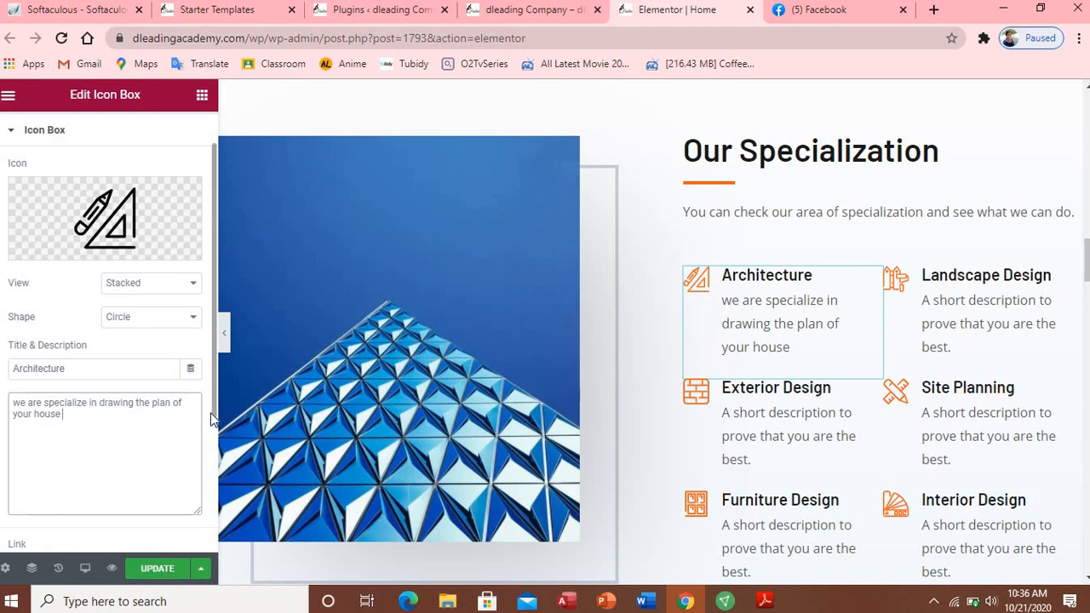
{"action": "scroll", "coordinate": [212, 419], "scroll_direction": "down", "scroll_amount": 3}
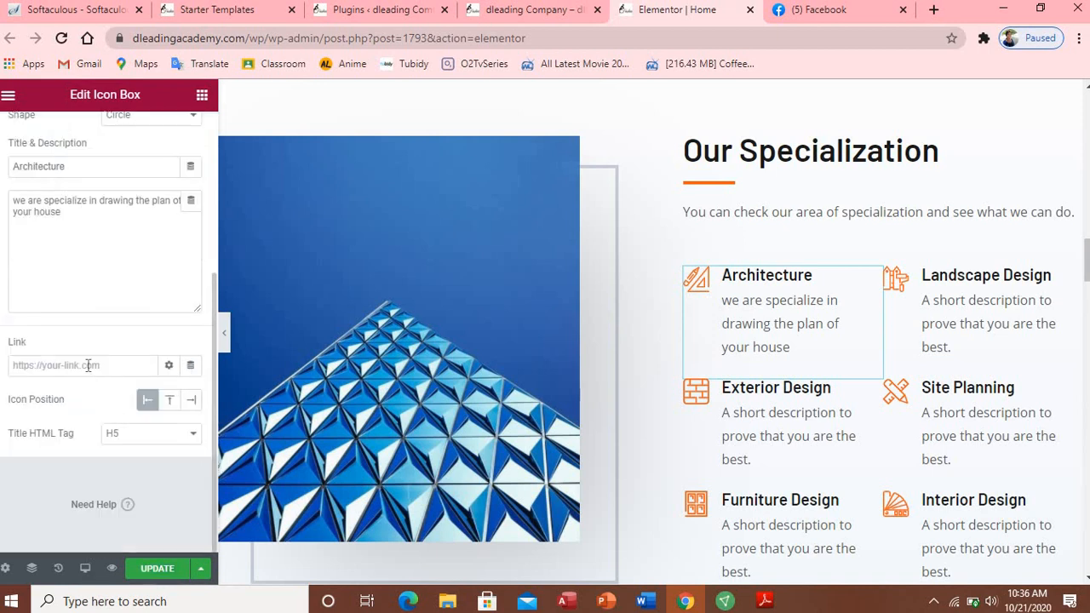
Step: Type the Landscape Design description 'one of the major why we are the leading construction company is because we offer a quality design'
{"action": "left_click", "coordinate": [1005, 315]}
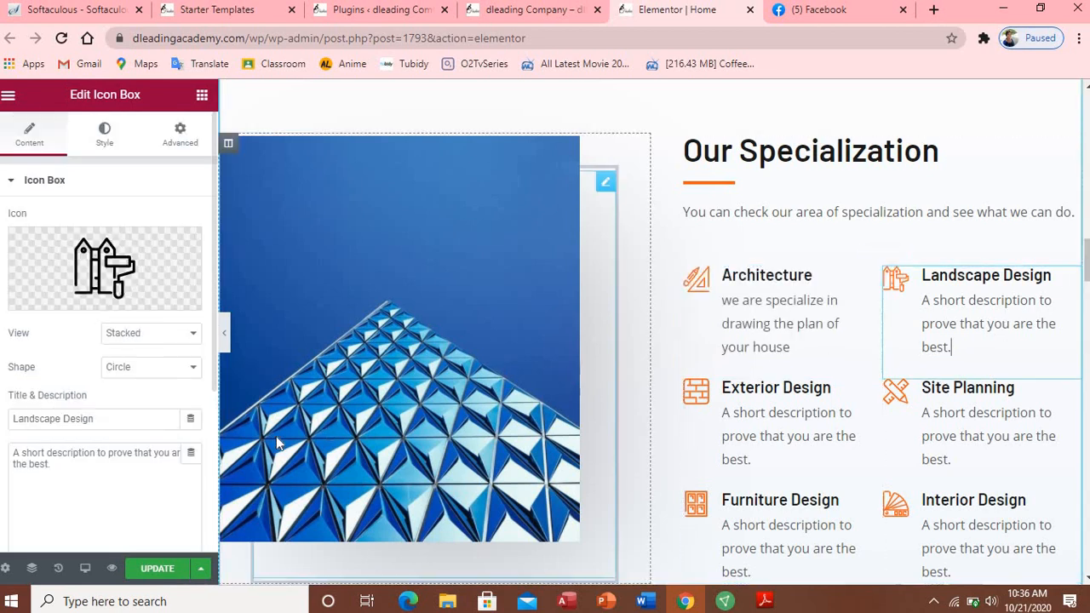
{"action": "triple_click", "coordinate": [38, 464]}
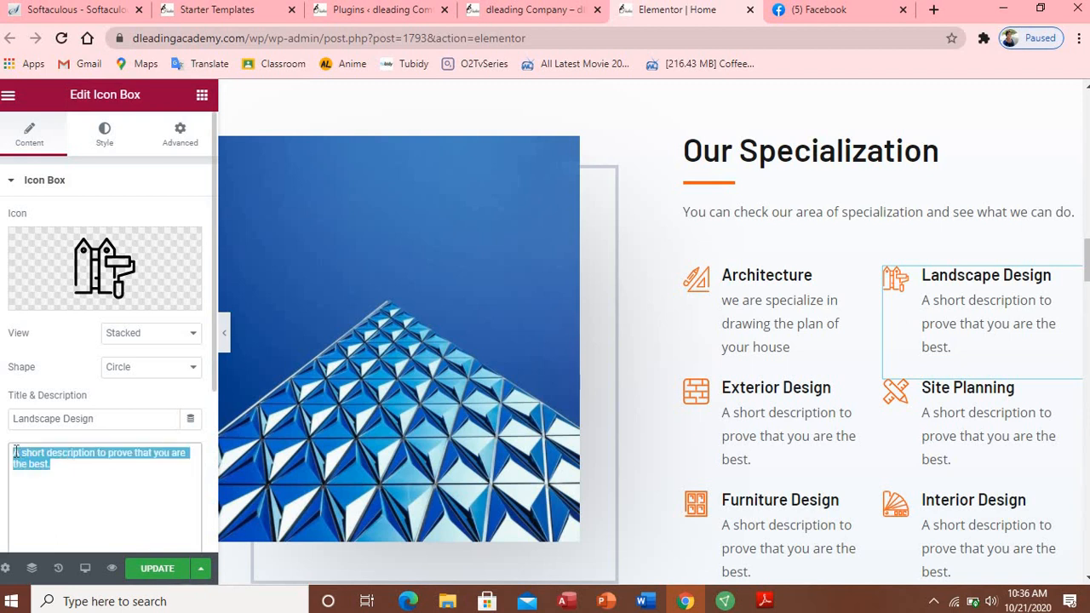
{"action": "type", "text": "one"}
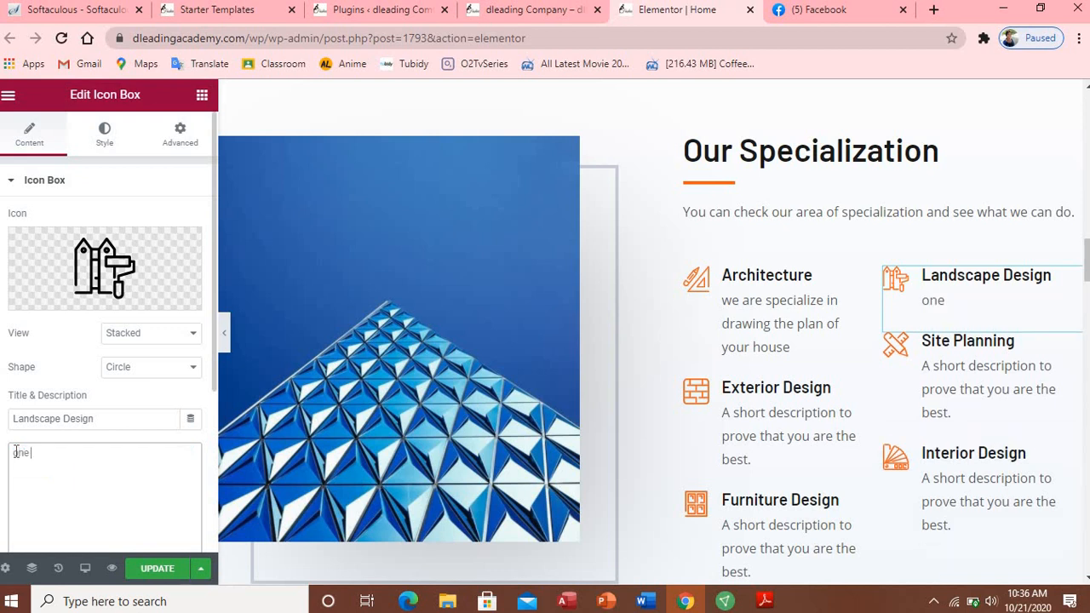
{"action": "type", "text": " of the major "}
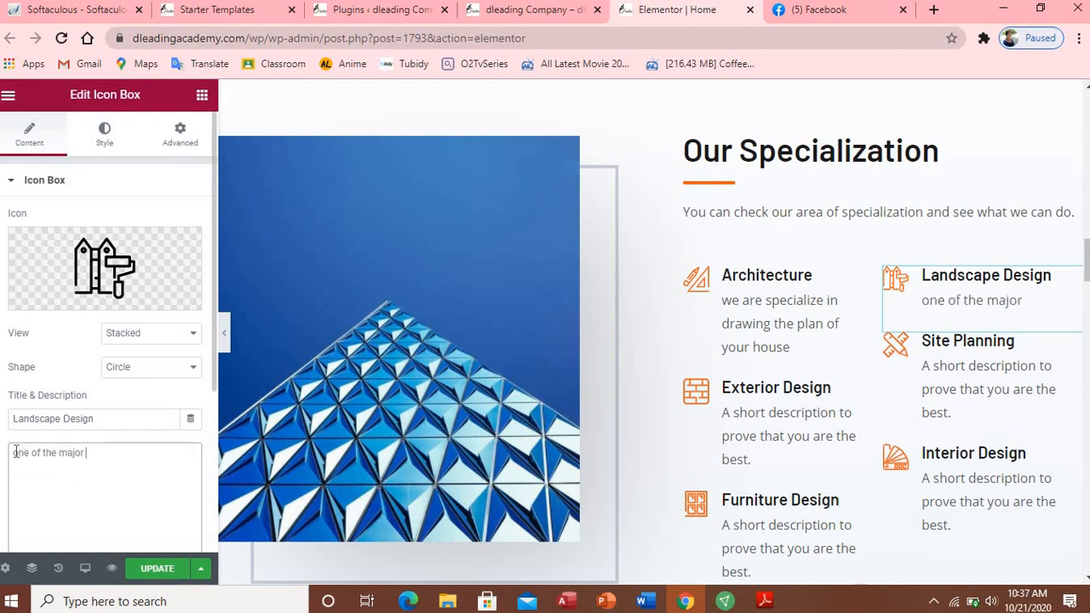
{"action": "type", "text": "why o"}
{"action": "key", "text": "BackSpace"}
{"action": "type", "text": "we are the"}
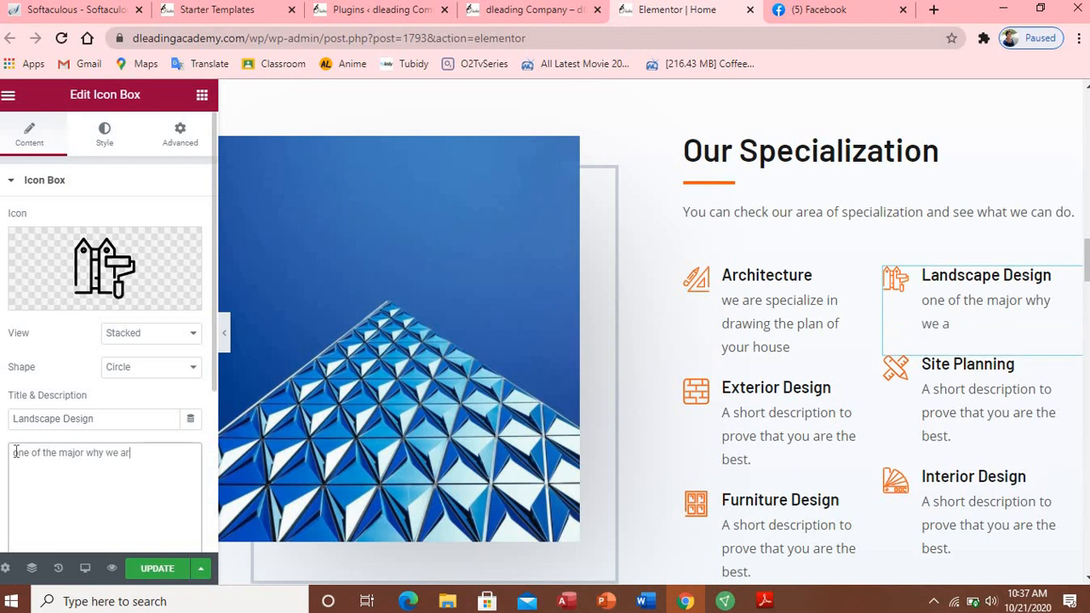
{"action": "key", "text": "BackSpace"}
{"action": "key", "text": "BackSpace"}
{"action": "key", "text": "BackSpace"}
{"action": "key", "text": "BackSpace"}
{"action": "type", "text": "the leadin"}
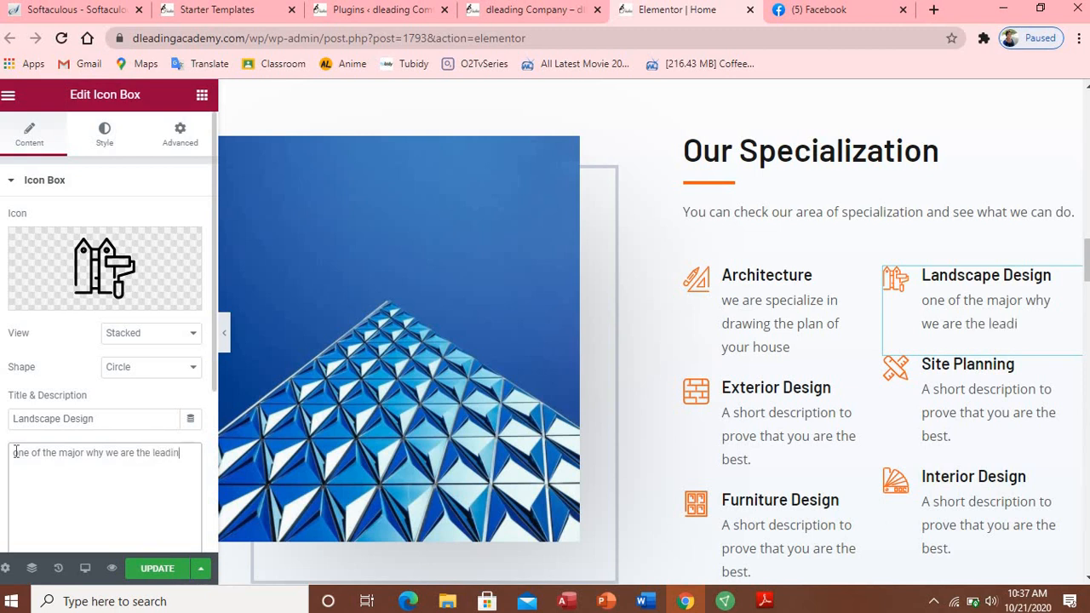
{"action": "type", "text": "g const"}
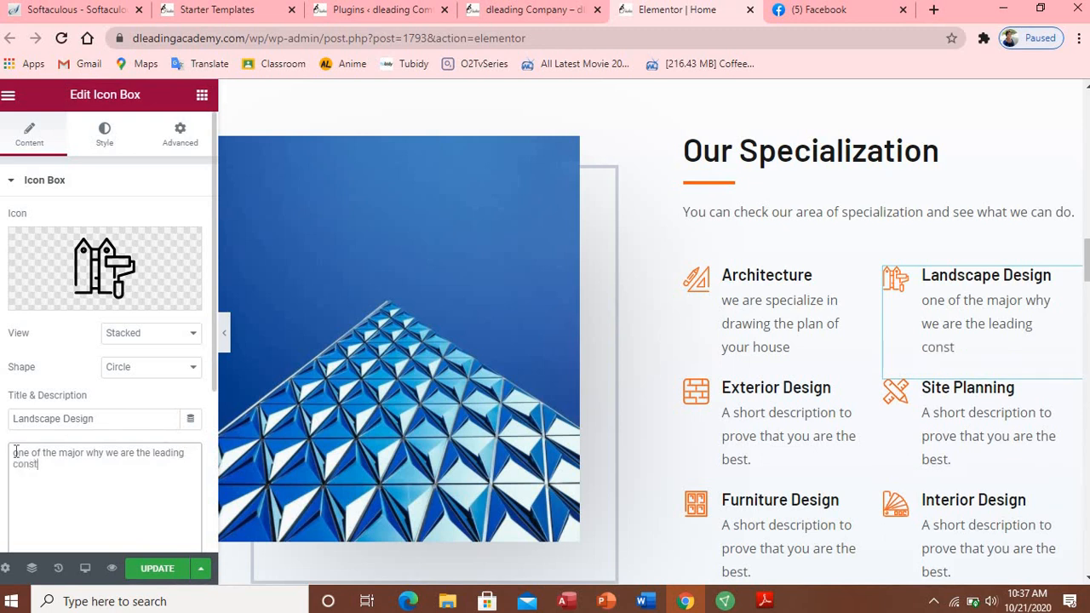
{"action": "type", "text": "ruction com"}
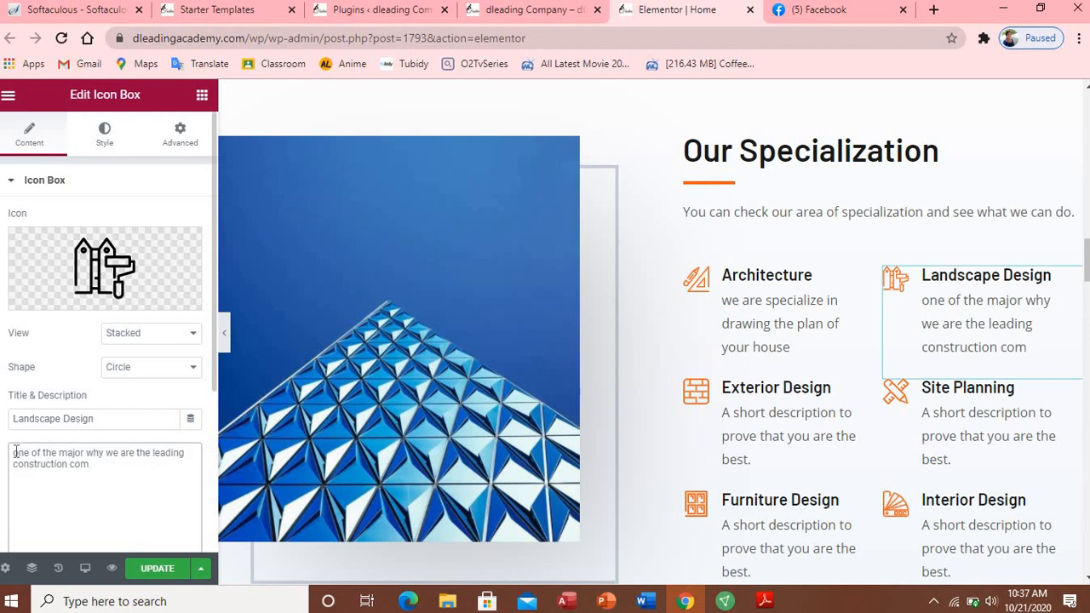
{"action": "type", "text": "pany is b"}
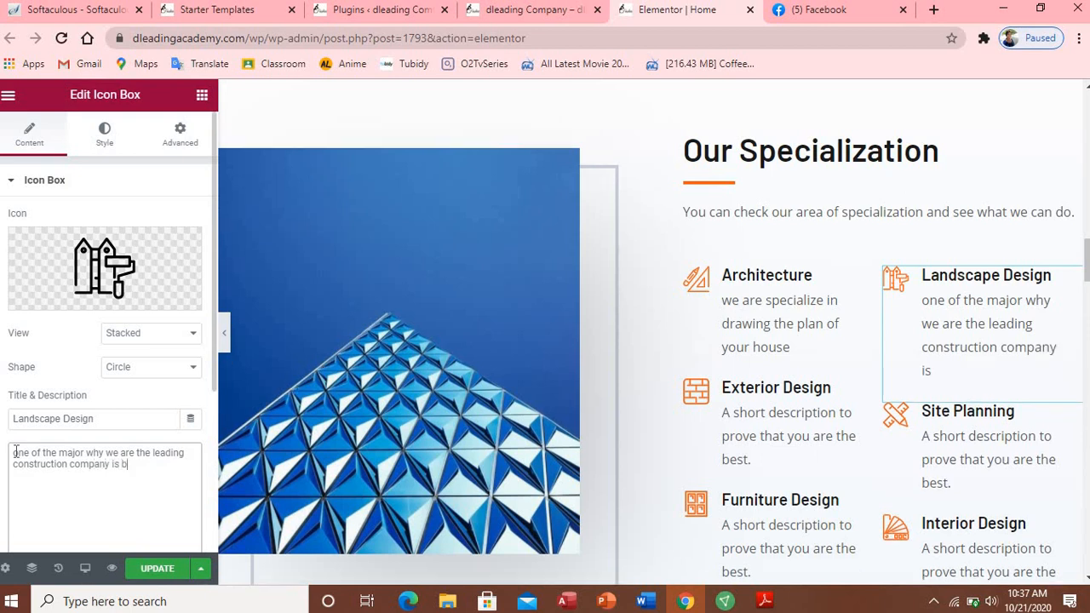
{"action": "type", "text": "ecas"}
{"action": "key", "text": "BackSpace"}
{"action": "type", "text": "use we"}
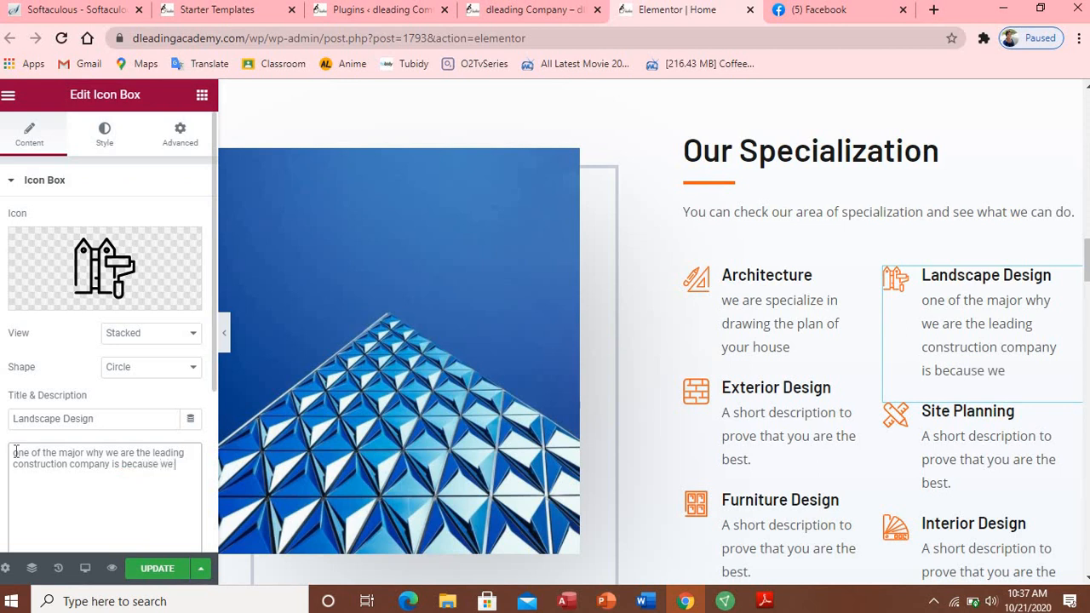
{"action": "type", "text": " offer a qua"}
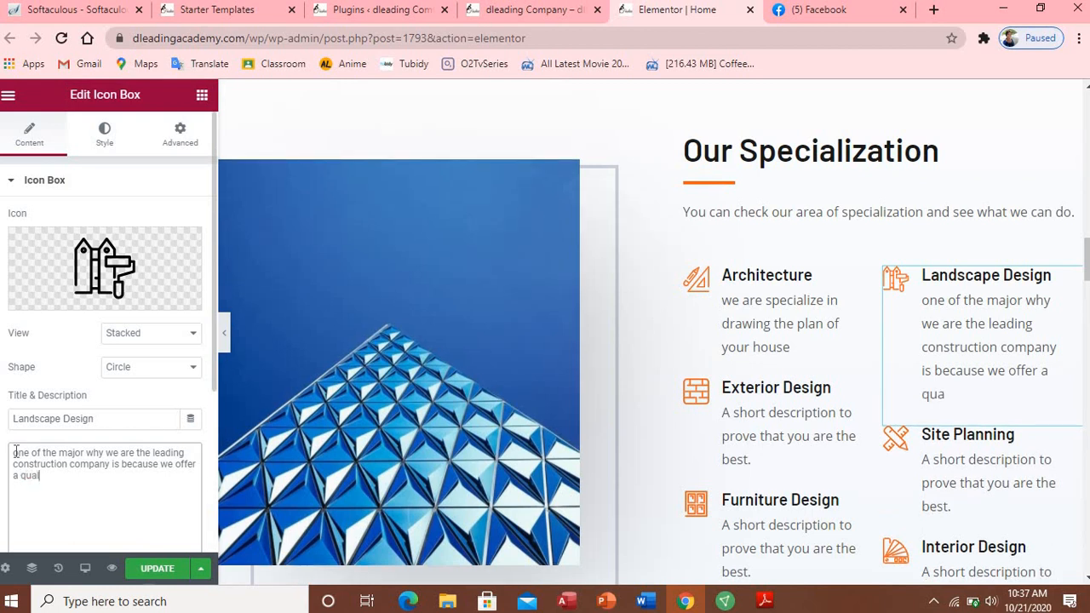
{"action": "type", "text": "lity design"}
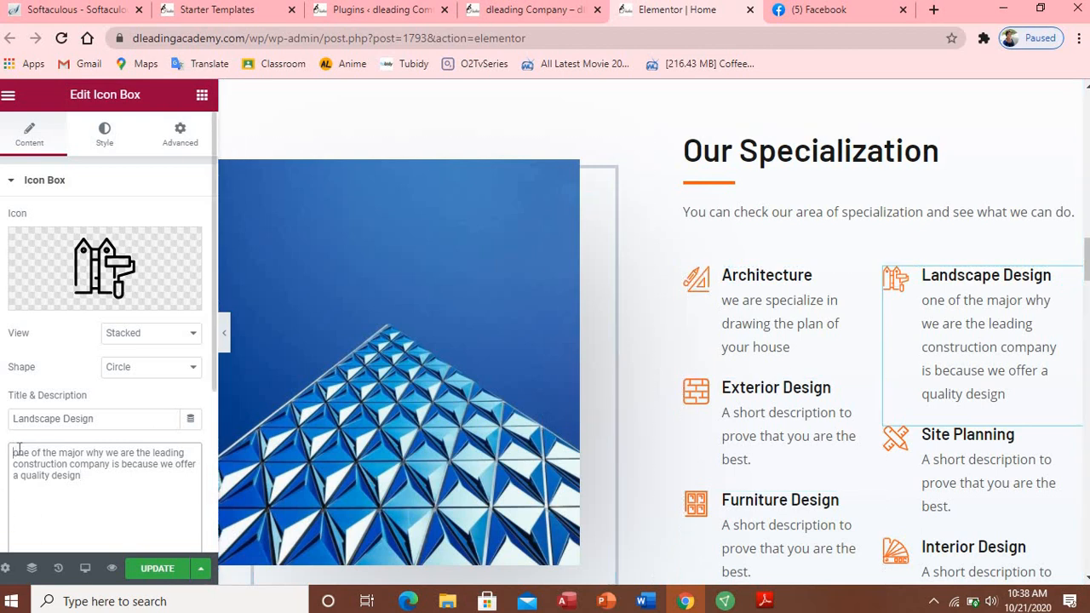
Step: Delete the opening 'one of the major why' and the stray 'is' from the description
{"action": "left_click_drag", "start_coordinate": [14, 452], "coordinate": [104, 452]}
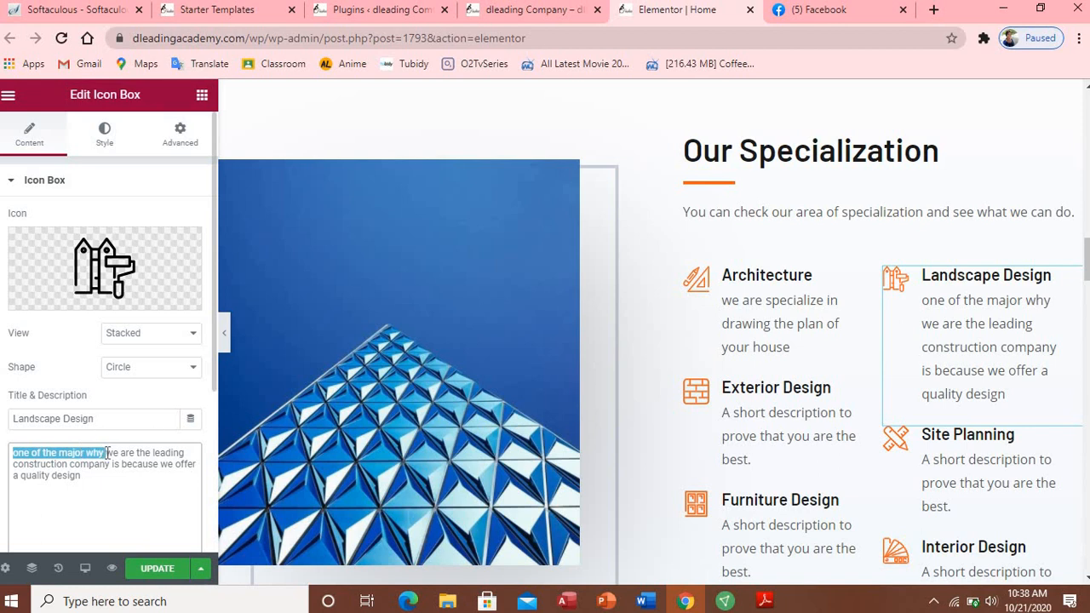
{"action": "key", "text": "BackSpace"}
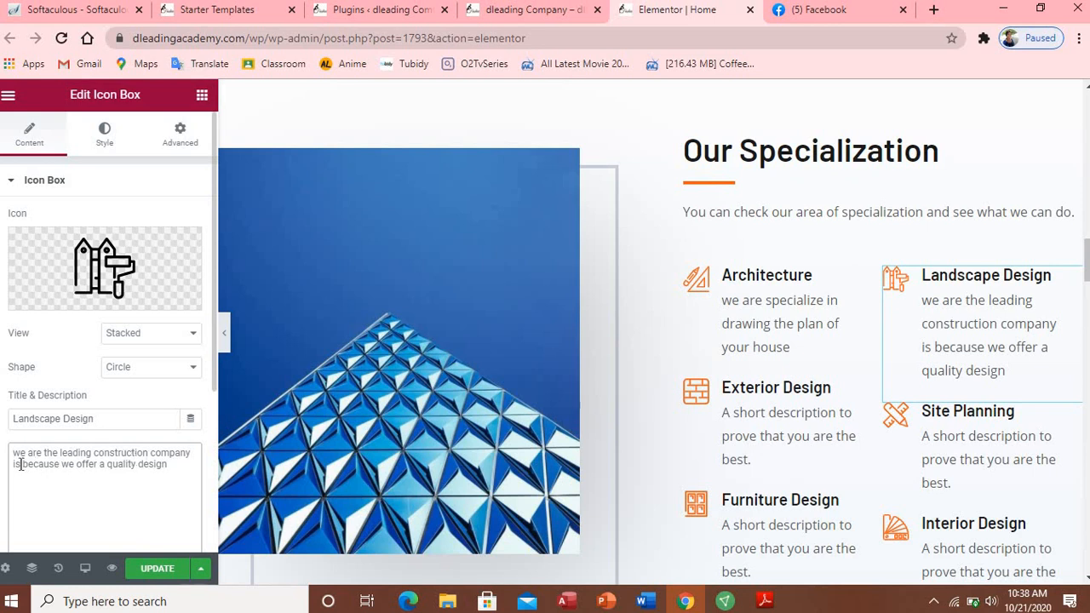
{"action": "key", "text": "BackSpace"}
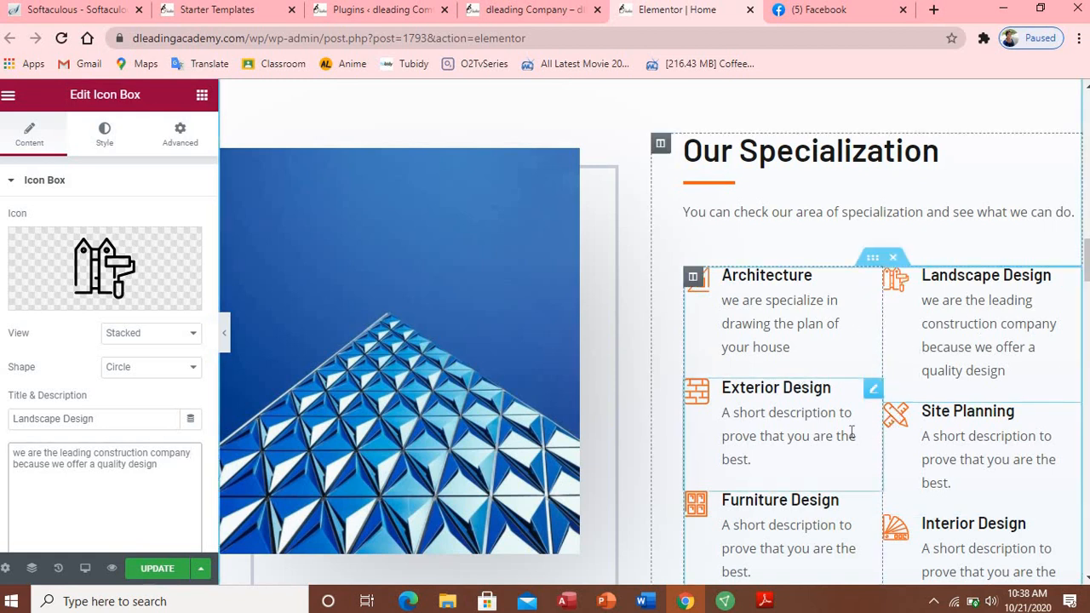
Step: Select the Exterior Design icon box and highlight its title text
{"action": "scroll", "coordinate": [891, 275], "scroll_direction": "down", "scroll_amount": 1}
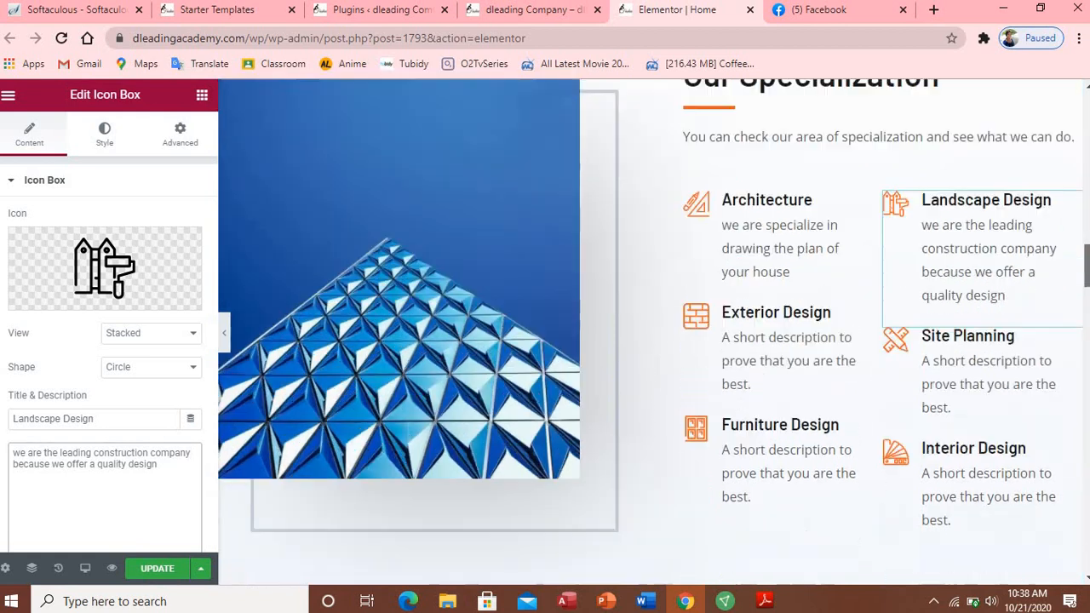
{"action": "scroll", "coordinate": [838, 213], "scroll_direction": "down", "scroll_amount": 2}
{"action": "scroll", "coordinate": [841, 212], "scroll_direction": "up", "scroll_amount": 1}
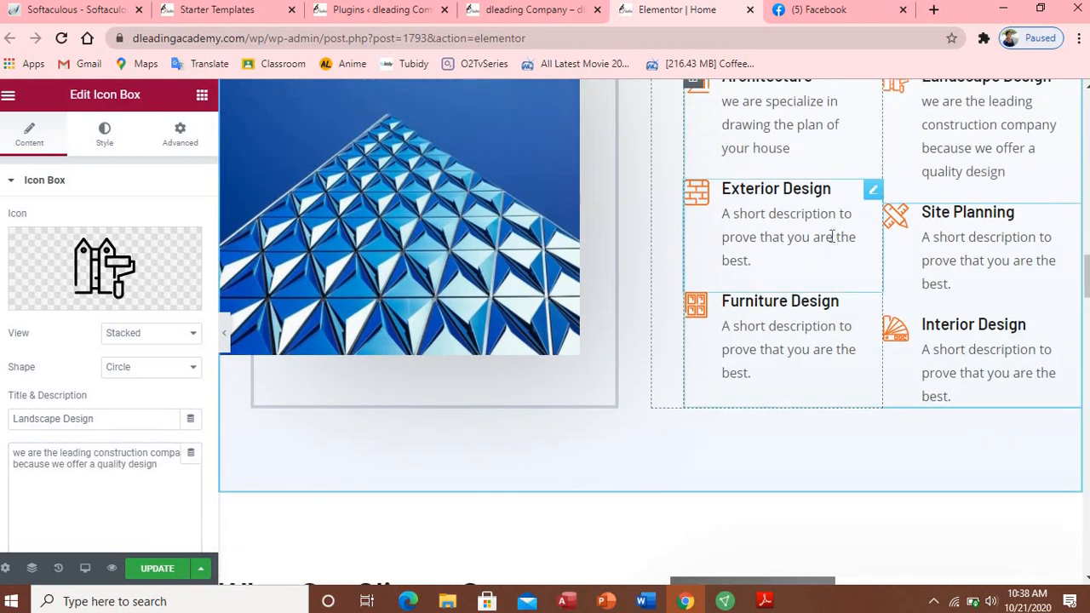
{"action": "left_click", "coordinate": [832, 237]}
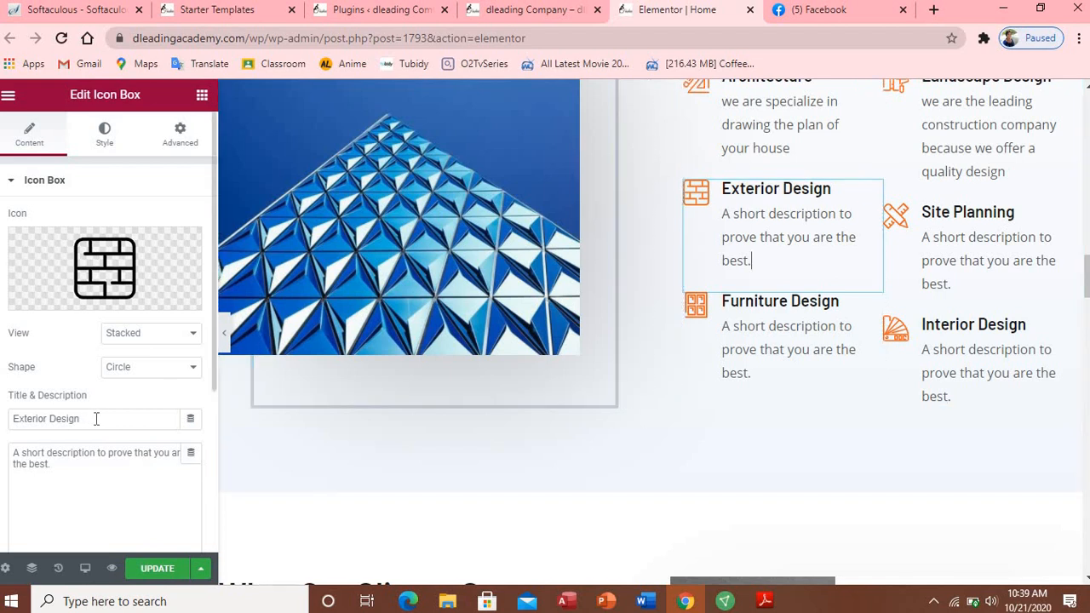
{"action": "left_click_drag", "start_coordinate": [81, 418], "coordinate": [15, 423]}
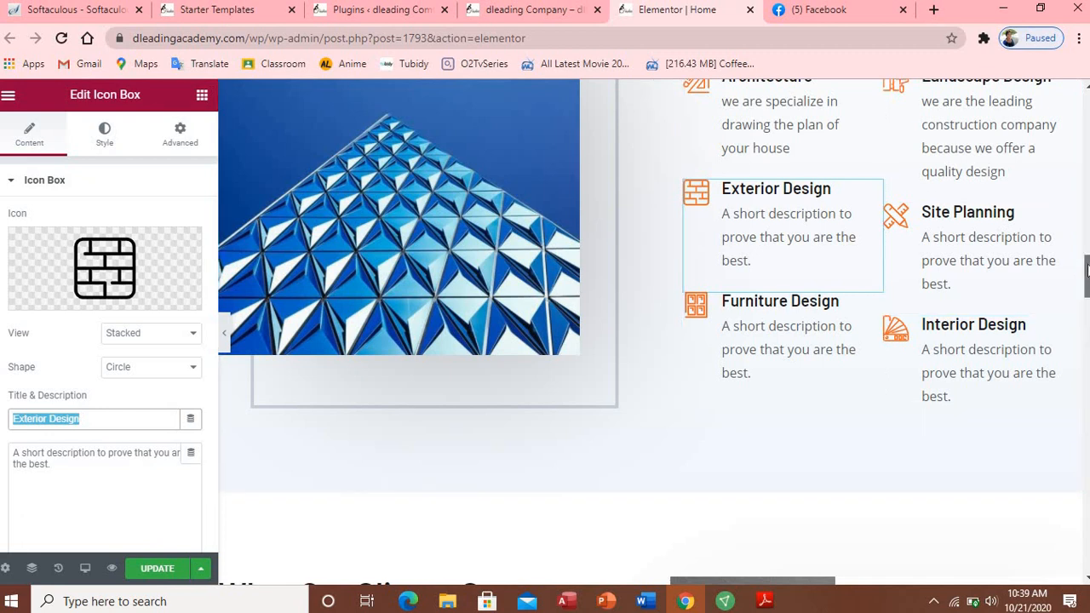
Step: Open and dismiss the context menus of the specialization section and its column
{"action": "left_click_drag", "start_coordinate": [1083, 271], "coordinate": [1086, 251]}
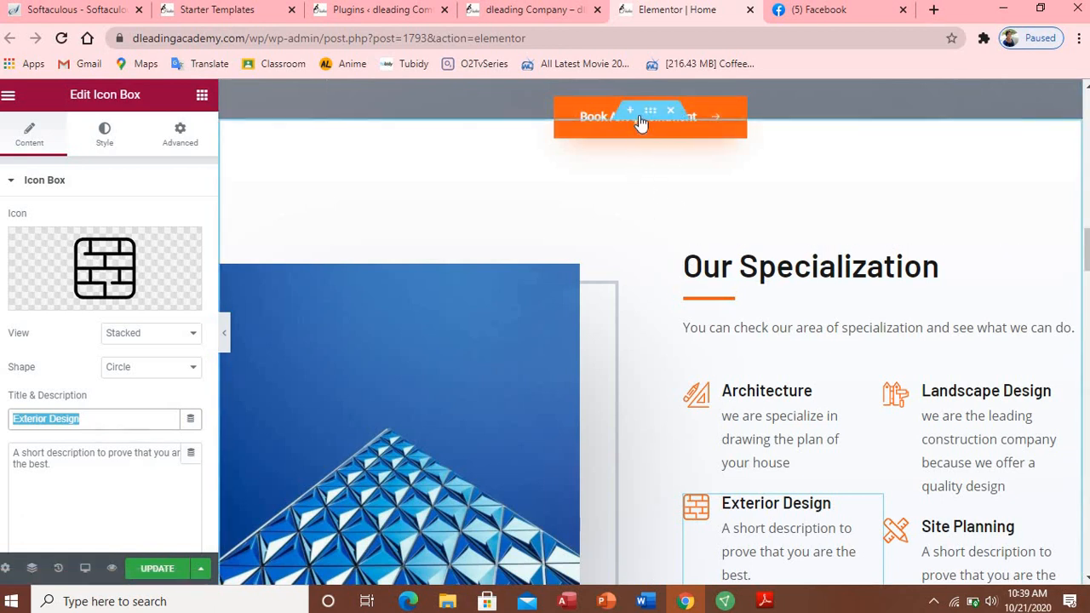
{"action": "left_click", "coordinate": [700, 180]}
{"action": "right_click", "coordinate": [701, 184]}
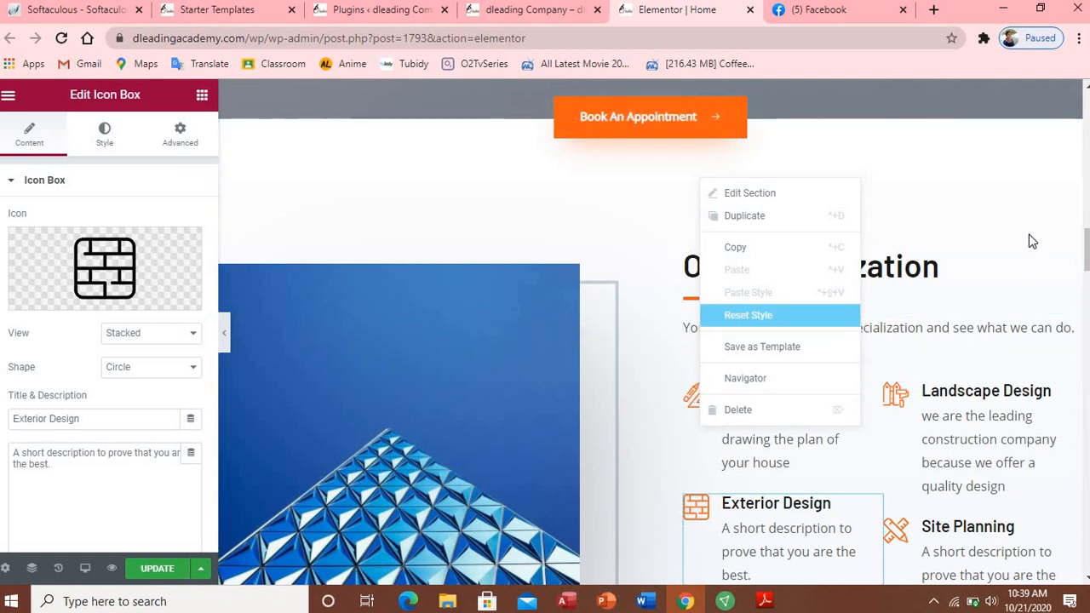
{"action": "left_click", "coordinate": [1010, 193]}
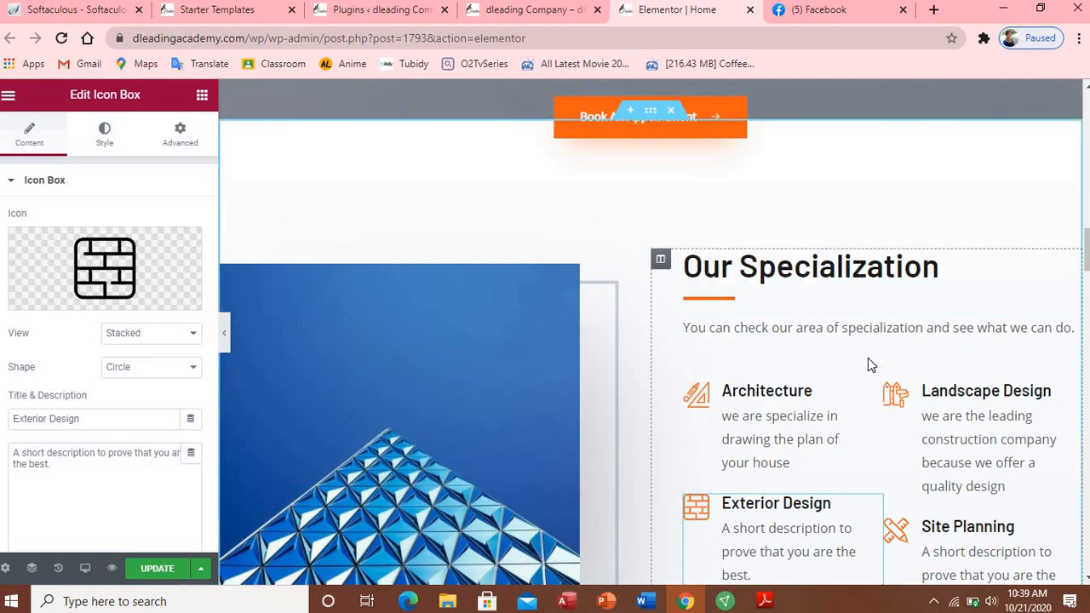
{"action": "right_click", "coordinate": [661, 263]}
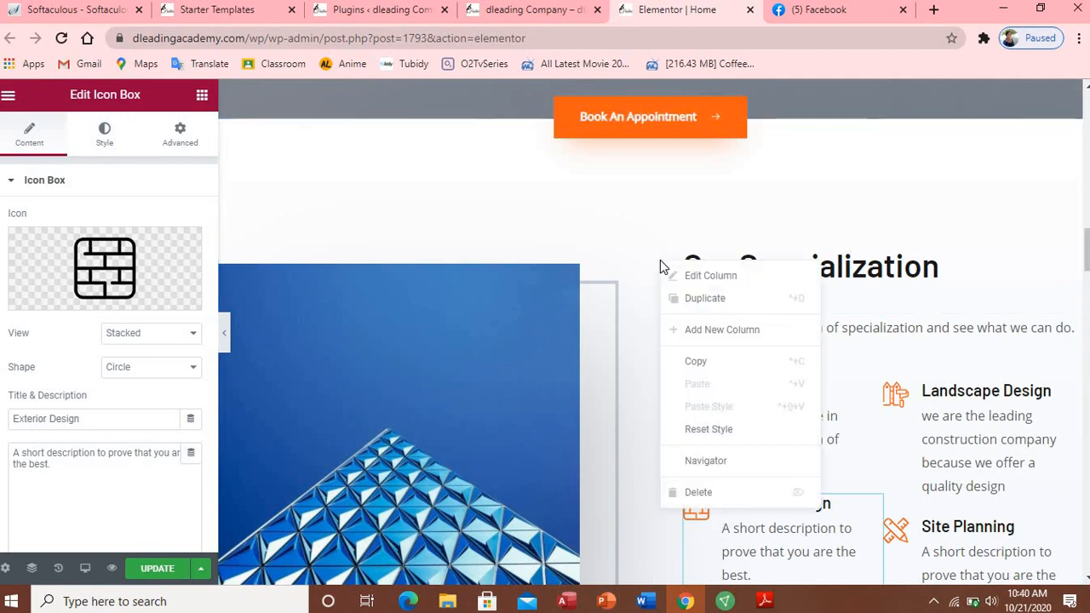
{"action": "left_click", "coordinate": [303, 321]}
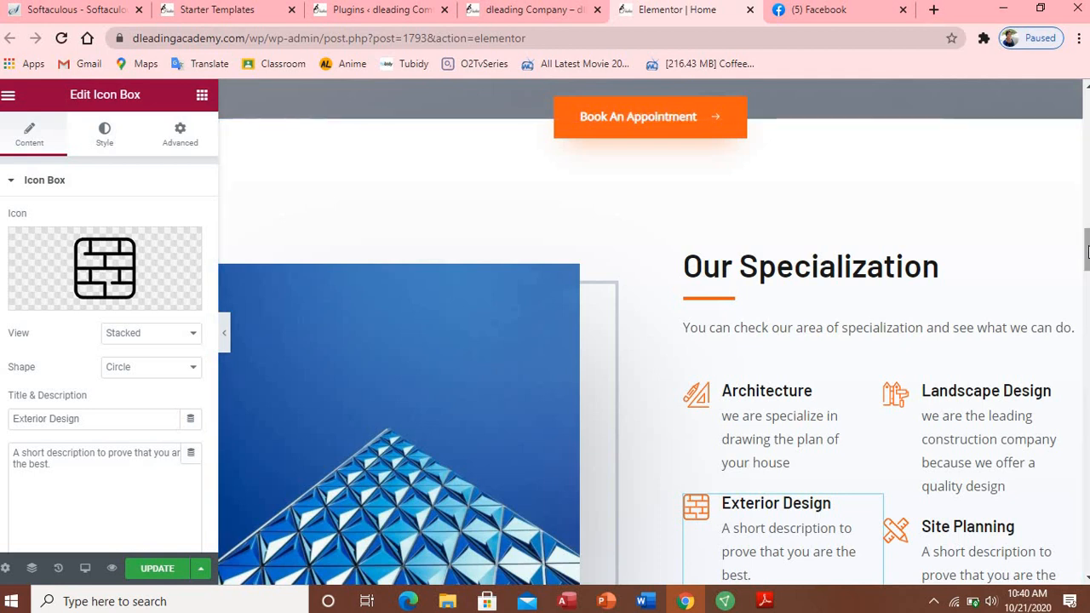
Step: Scroll to What Our Clients Say, select its heading, then the intro paragraph below
{"action": "left_click_drag", "start_coordinate": [1083, 243], "coordinate": [1086, 296]}
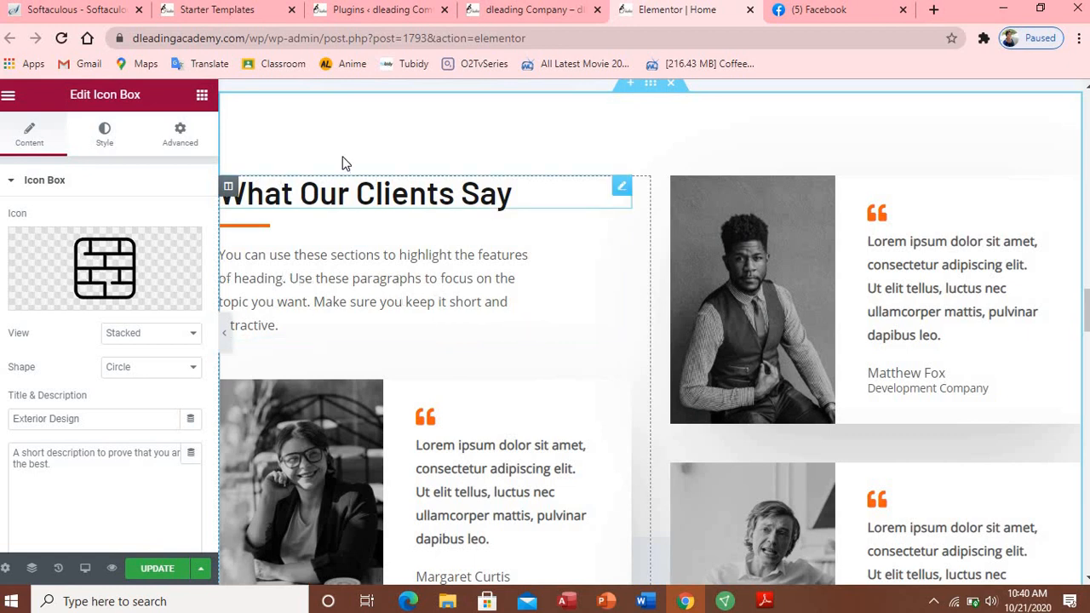
{"action": "left_click", "coordinate": [355, 187]}
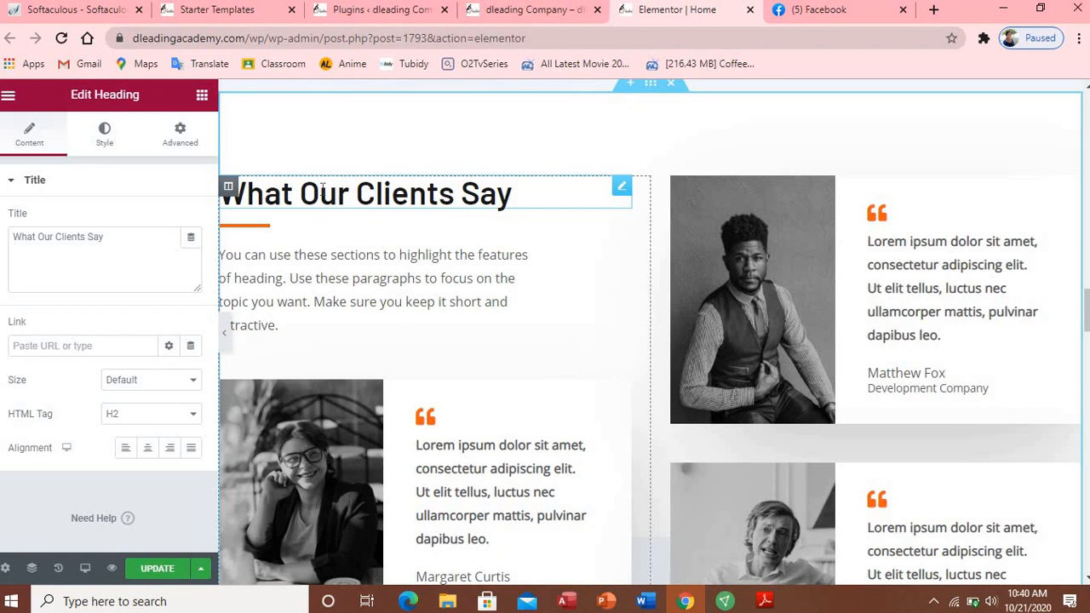
{"action": "left_click", "coordinate": [347, 277]}
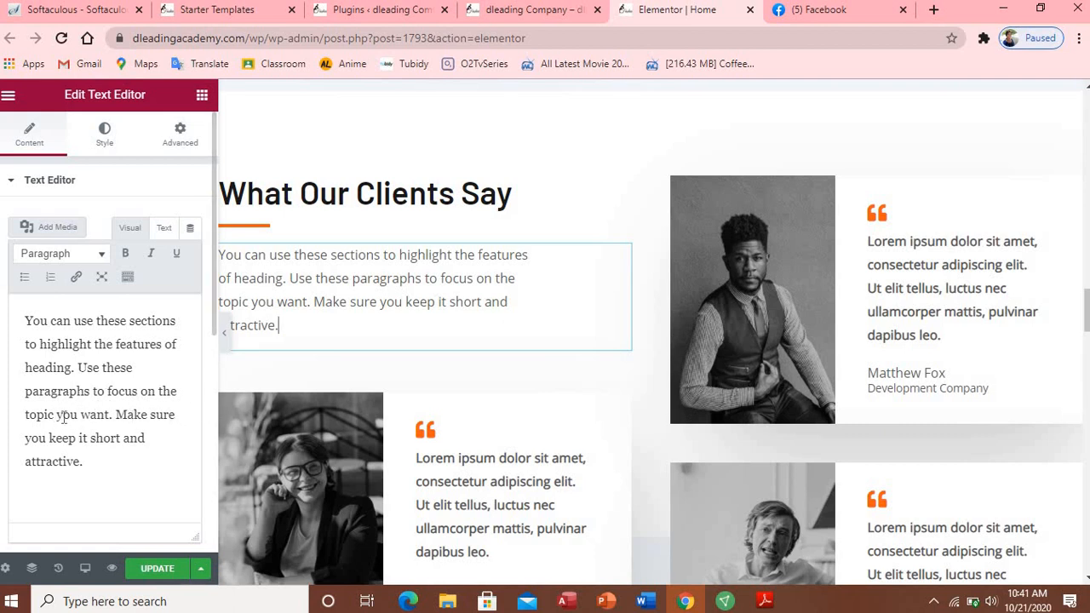
Step: Place the cursor in the What Our Clients Say paragraph's Text Editor box
{"action": "left_click", "coordinate": [30, 330]}
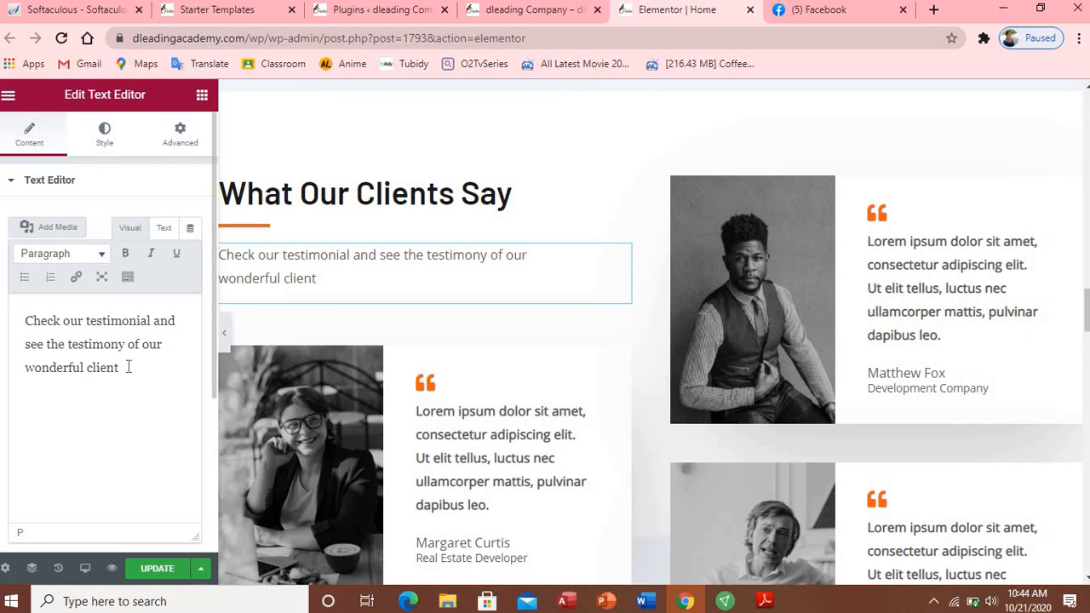
Step: Upload mike6 from the Pictures resturant folder for the first testimonial's photo
{"action": "left_click", "coordinate": [538, 439]}
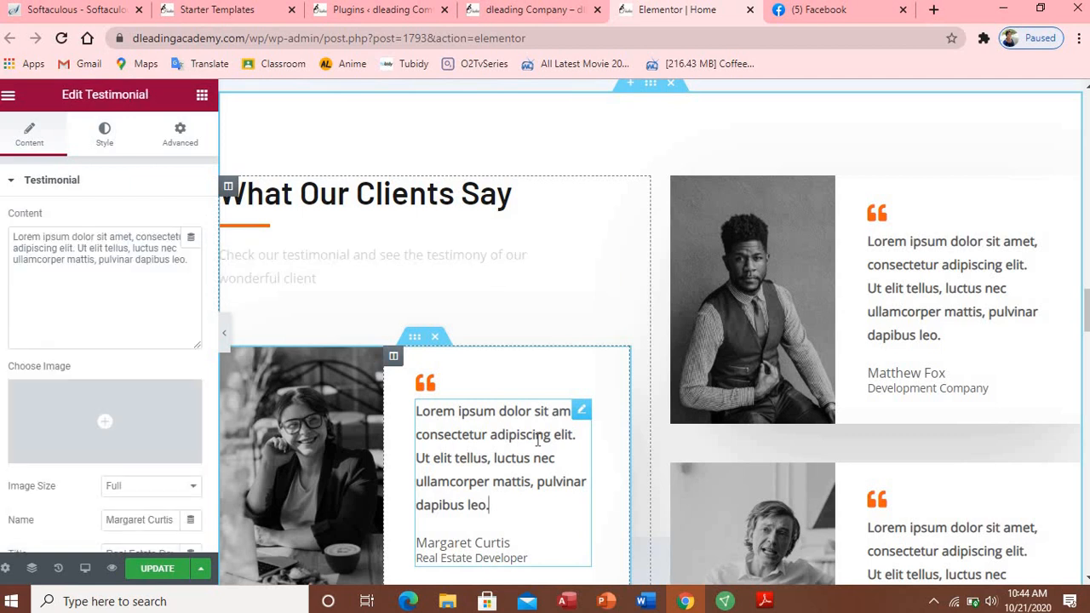
{"action": "left_click", "coordinate": [275, 475]}
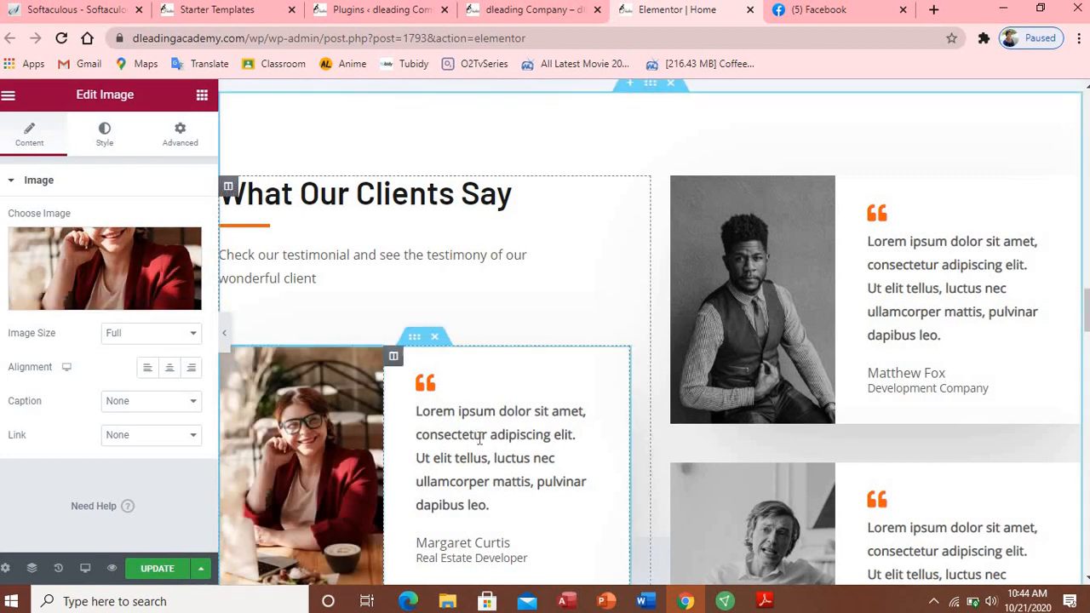
{"action": "left_click", "coordinate": [93, 298]}
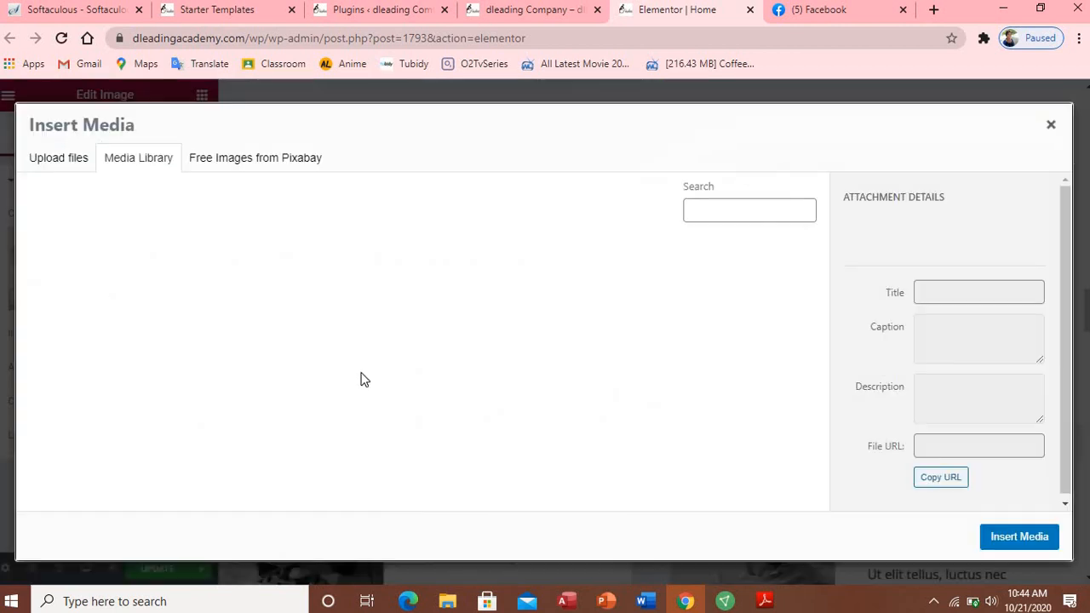
{"action": "left_click", "coordinate": [52, 166]}
{"action": "left_click", "coordinate": [549, 362]}
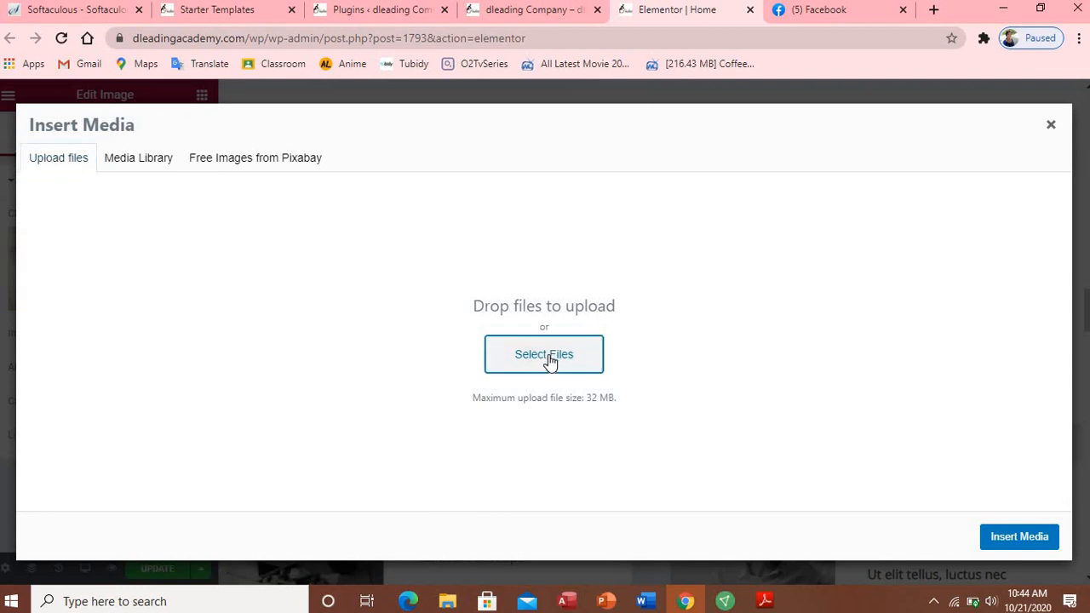
{"action": "left_click", "coordinate": [550, 362]}
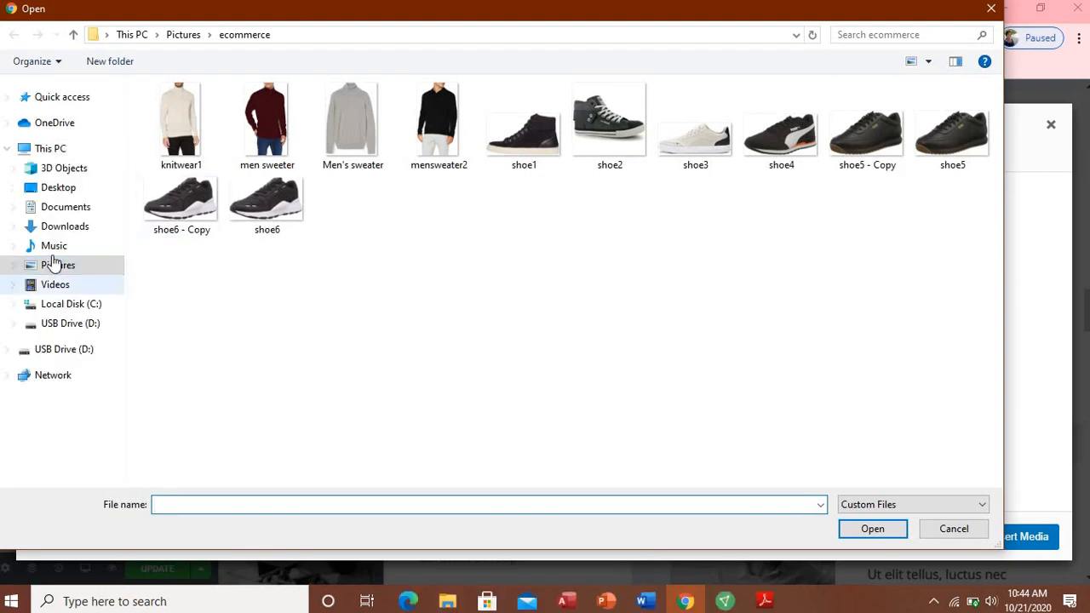
{"action": "left_click", "coordinate": [58, 266]}
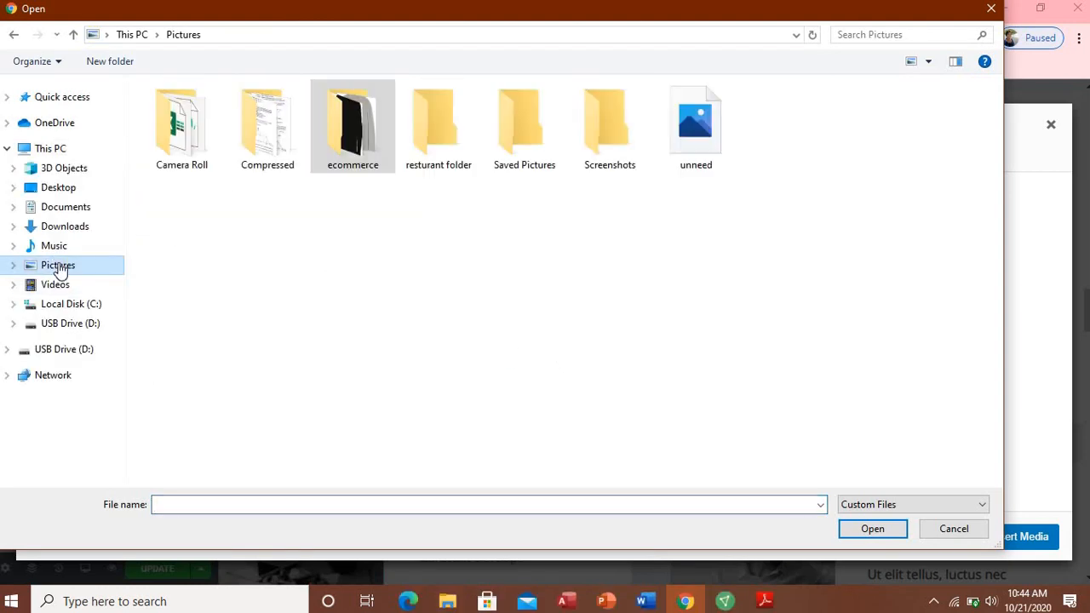
{"action": "double_click", "coordinate": [440, 134]}
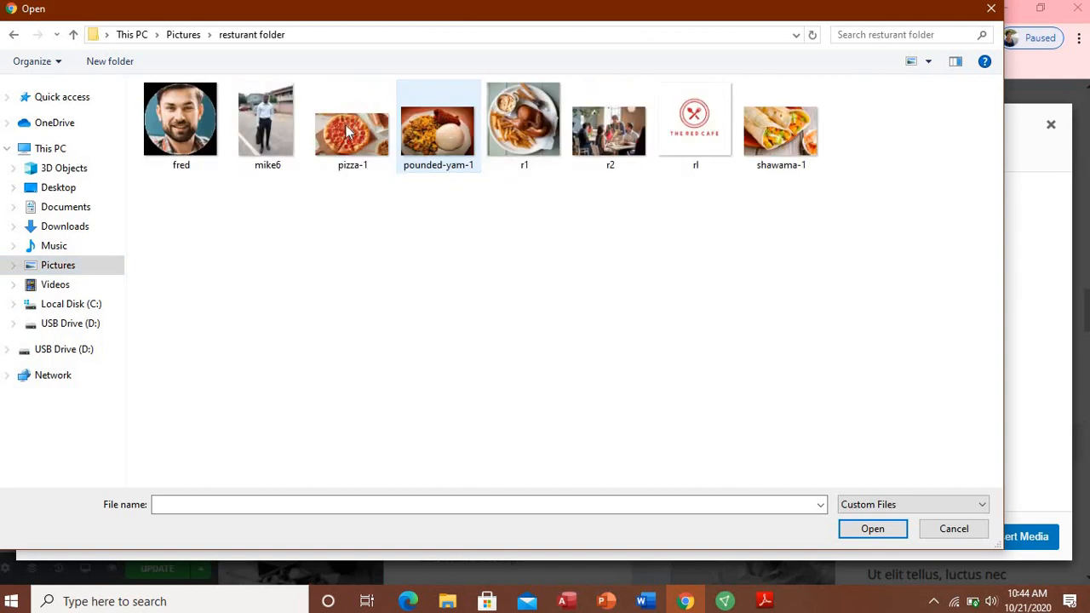
{"action": "left_click", "coordinate": [274, 124]}
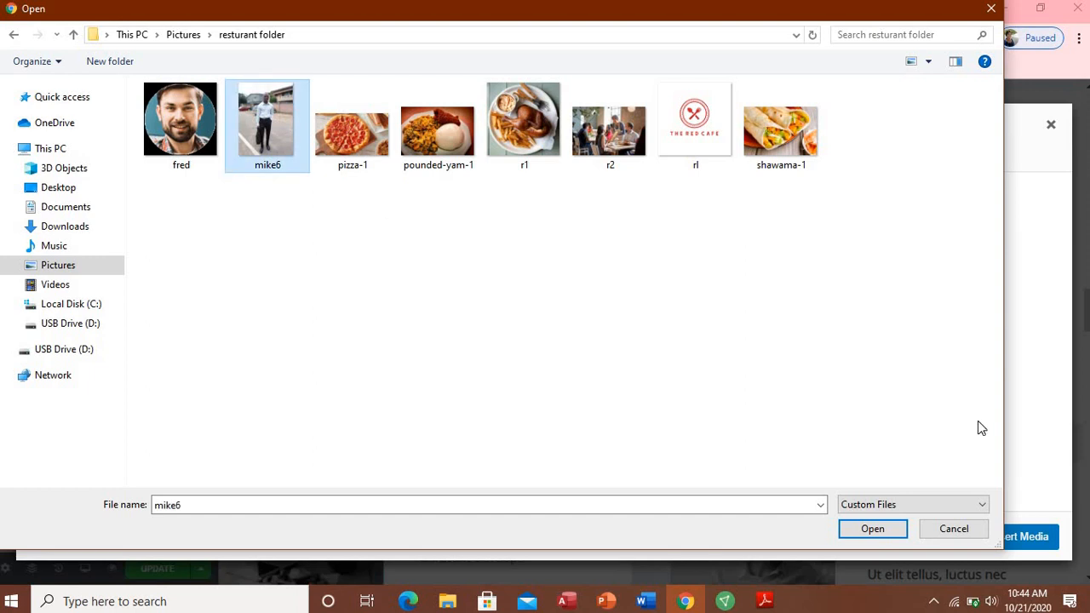
{"action": "left_click", "coordinate": [872, 528]}
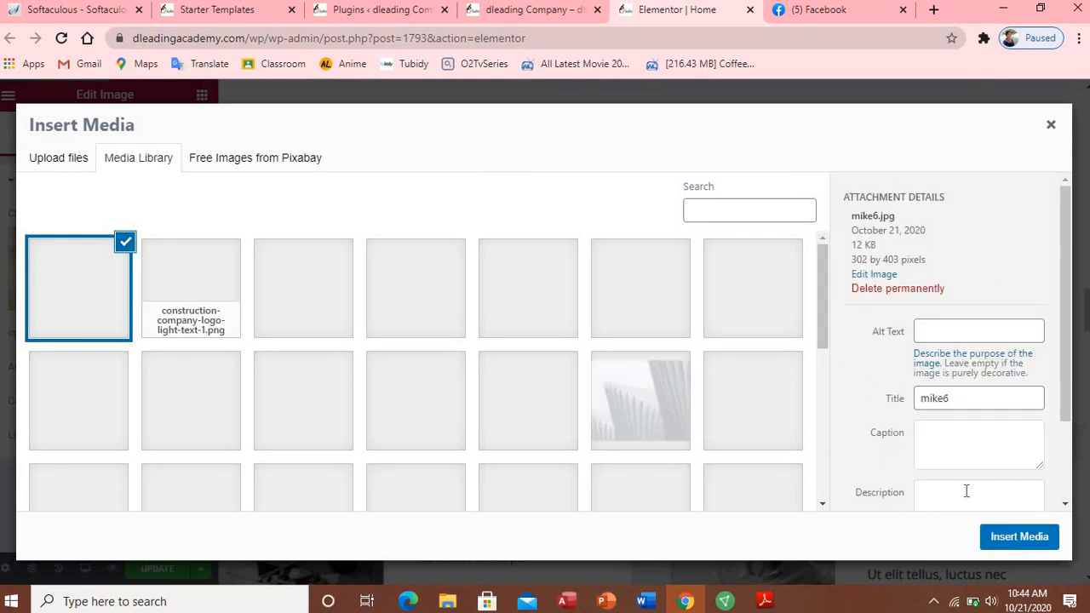
{"action": "left_click", "coordinate": [1027, 544]}
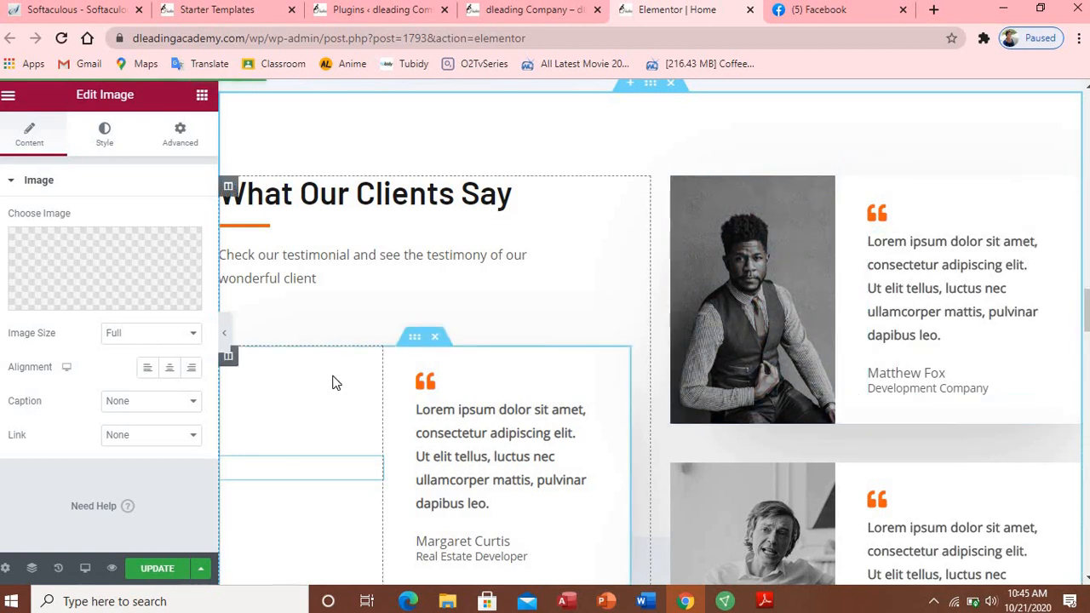
Step: Choose mike6 in the Media Library and insert it as the testimonial photo
{"action": "left_click", "coordinate": [115, 300]}
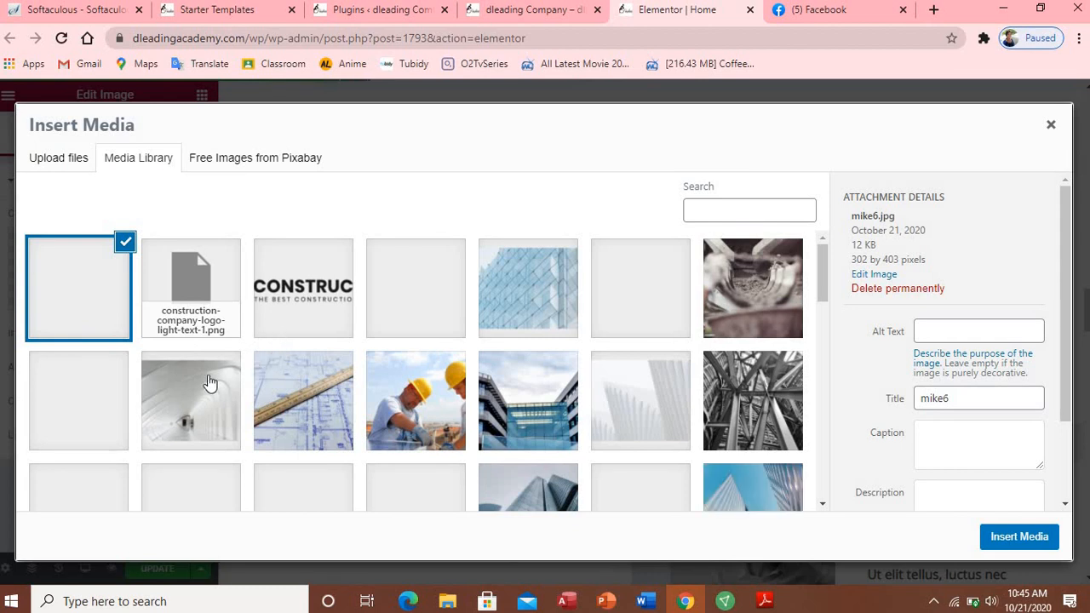
{"action": "left_click", "coordinate": [93, 309]}
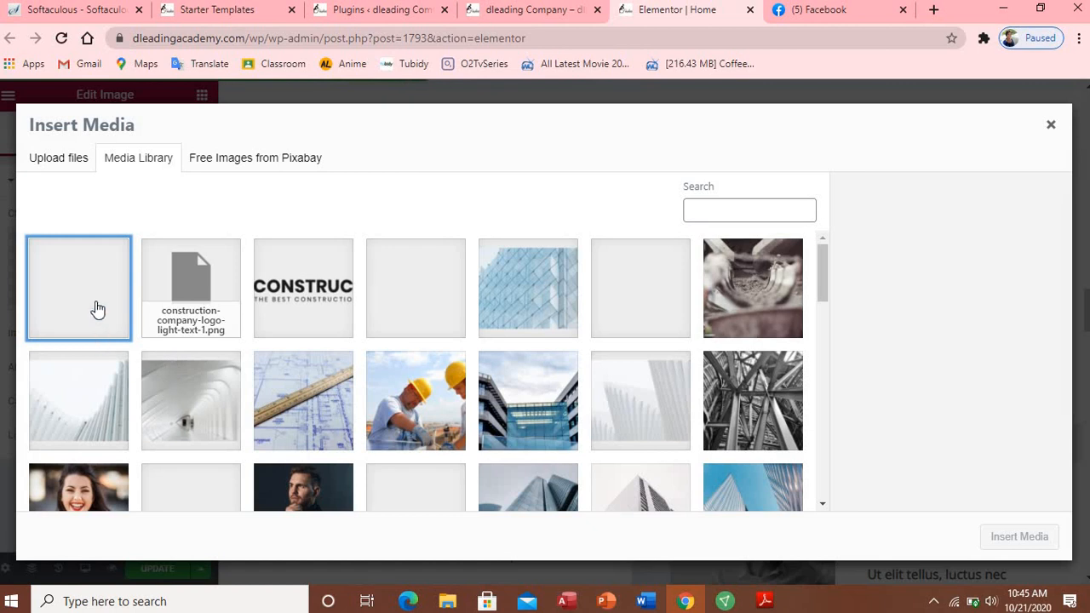
{"action": "left_click", "coordinate": [105, 377]}
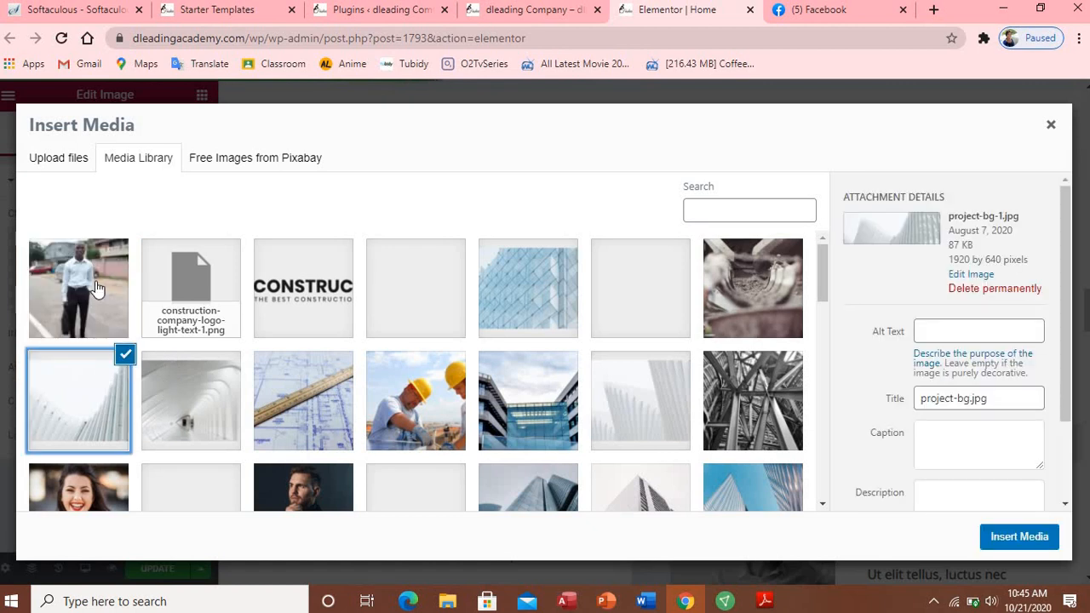
{"action": "left_click", "coordinate": [96, 290]}
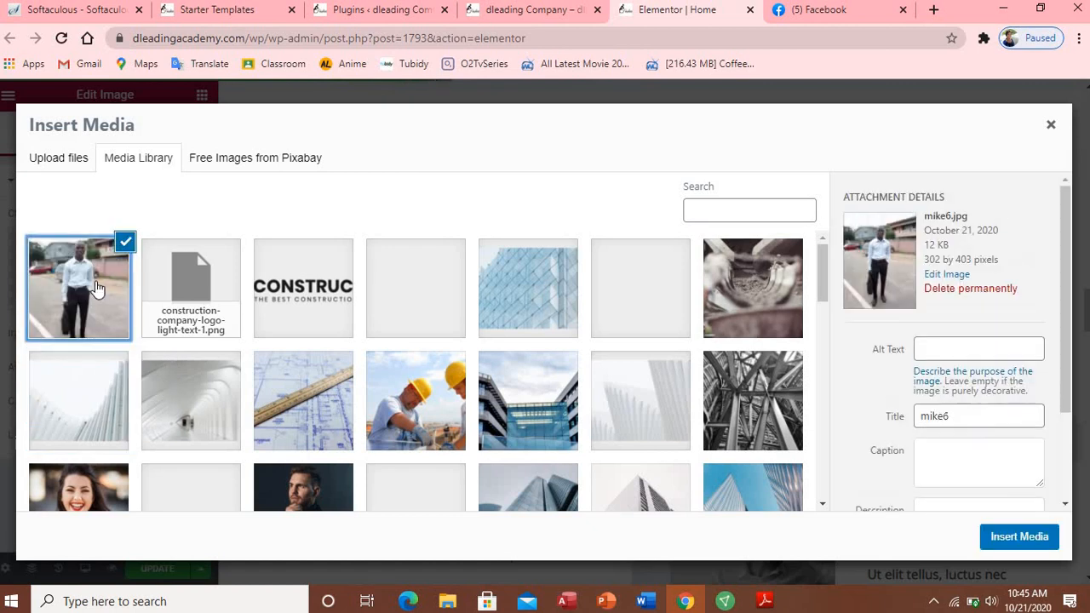
{"action": "left_click", "coordinate": [1012, 545]}
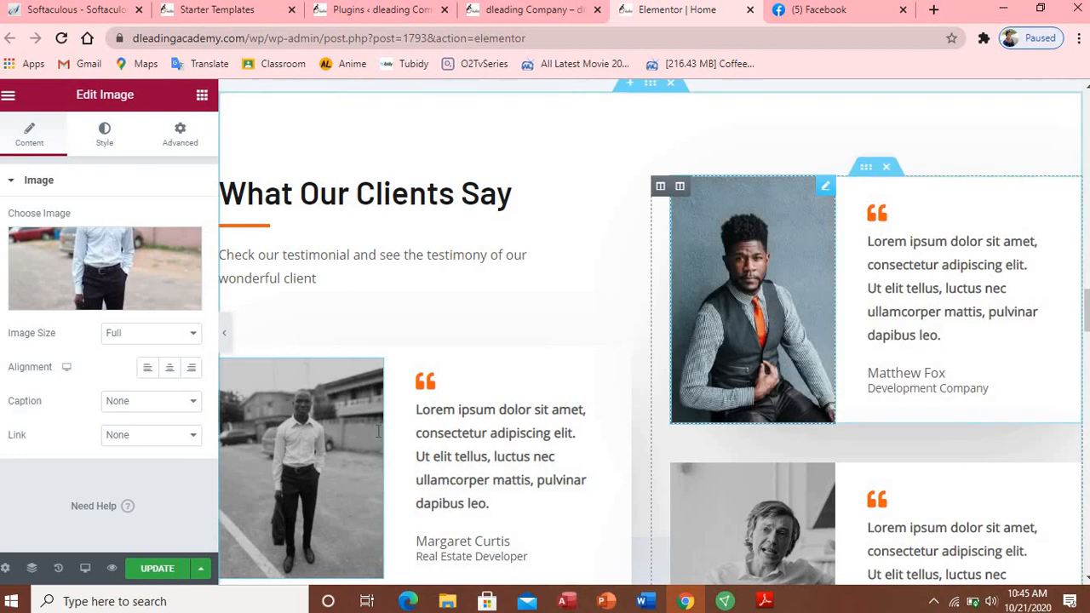
Step: Replace the first testimonial's Lorem ipsum quote with a pasted sentence praising dleading company's house building
{"action": "left_click", "coordinate": [417, 414]}
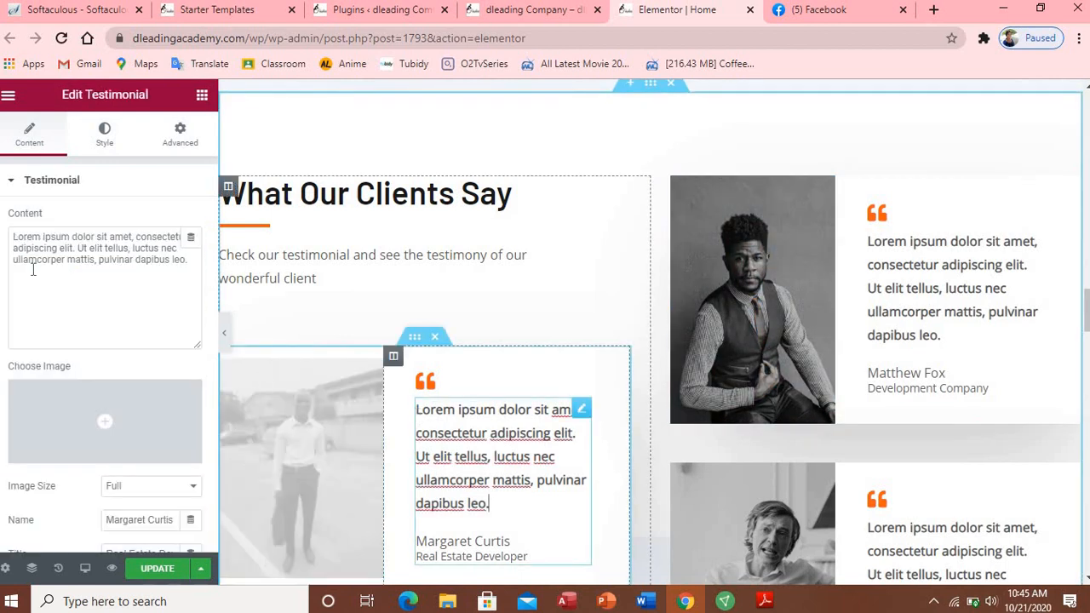
{"action": "left_click_drag", "start_coordinate": [15, 239], "coordinate": [203, 269]}
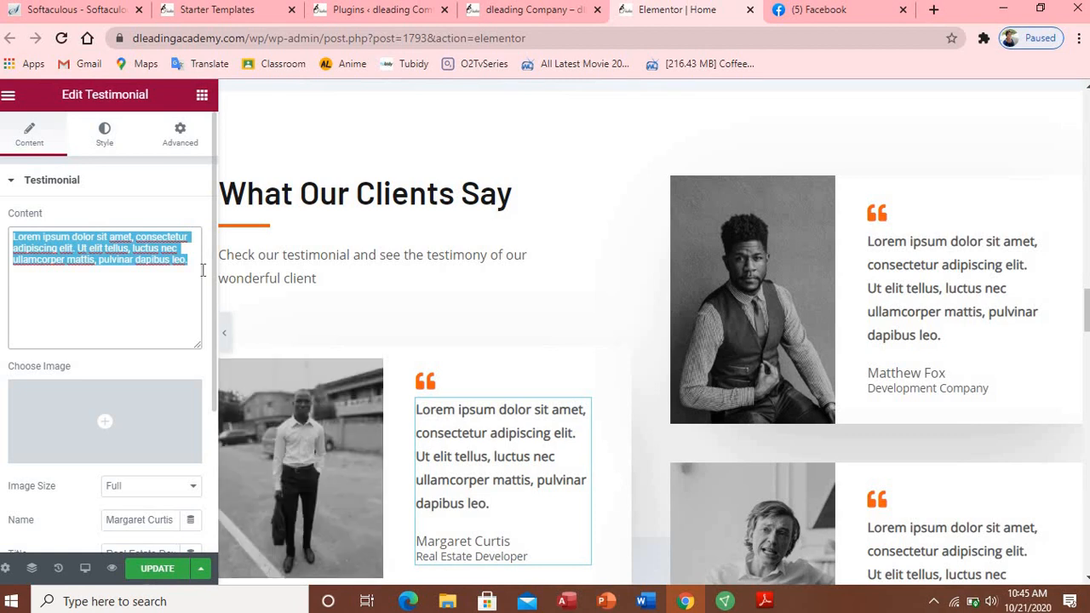
{"action": "type", "text": "have"}
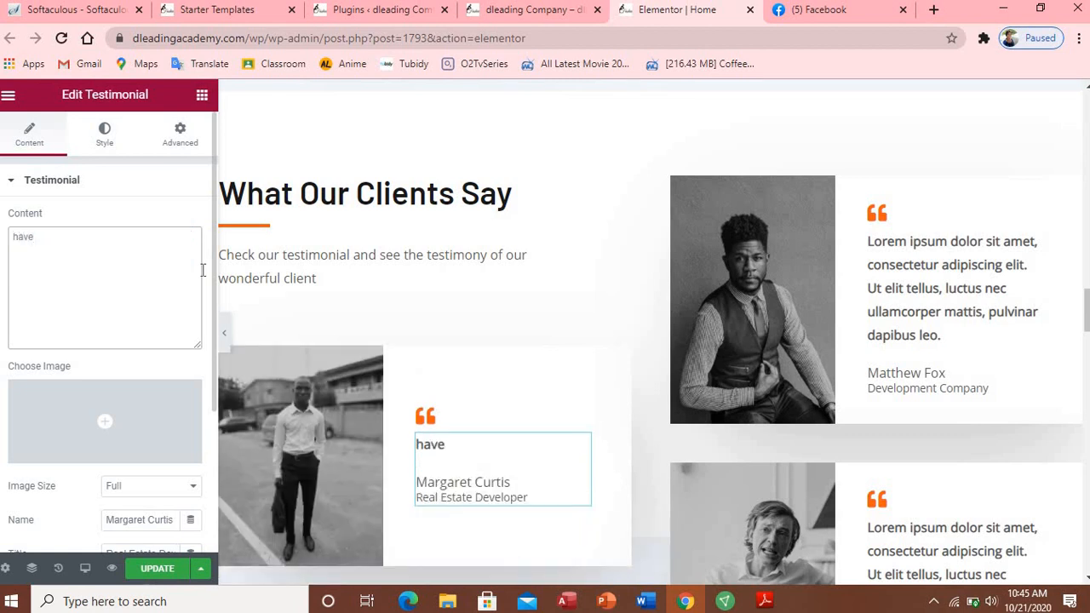
{"action": "key", "text": "BackSpace"}
{"action": "key", "text": "BackSpace"}
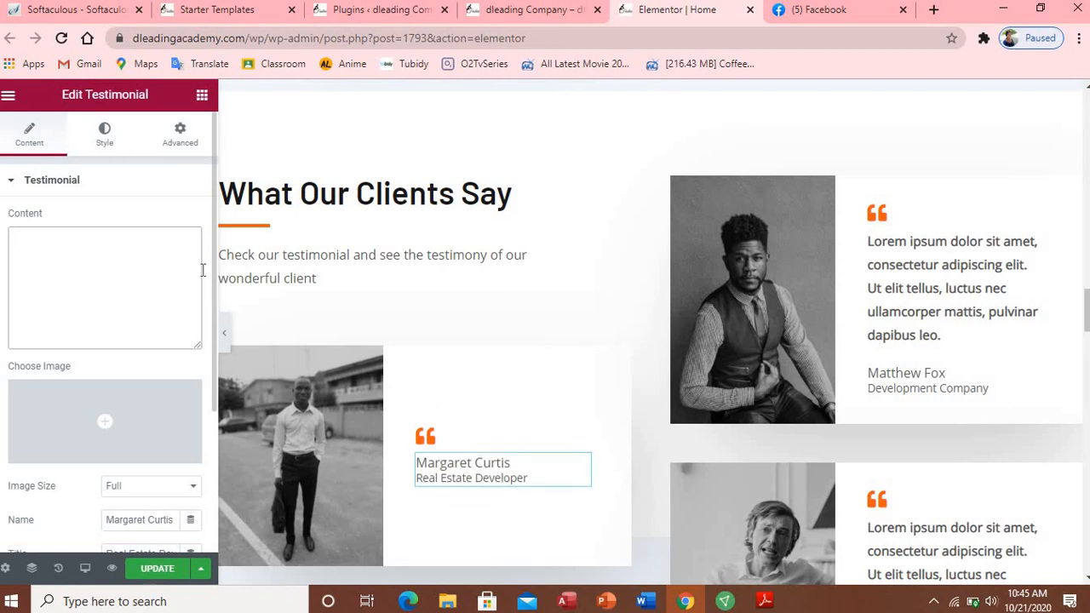
{"action": "type", "text": "the fi"}
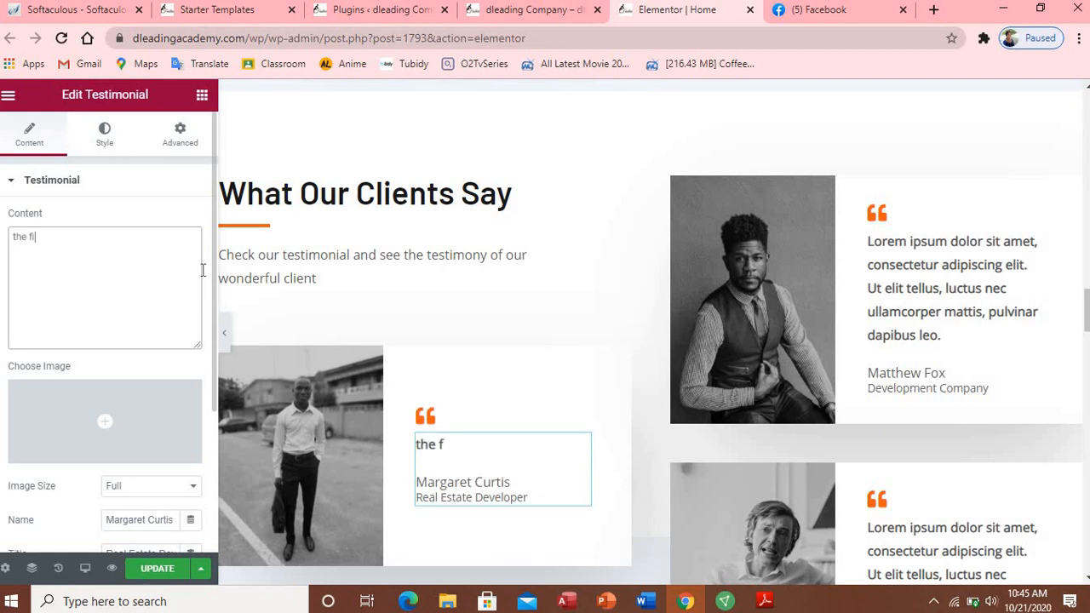
{"action": "type", "text": "rst c"}
{"action": "key", "text": "BackSpace"}
{"action": "type", "text": "time i"}
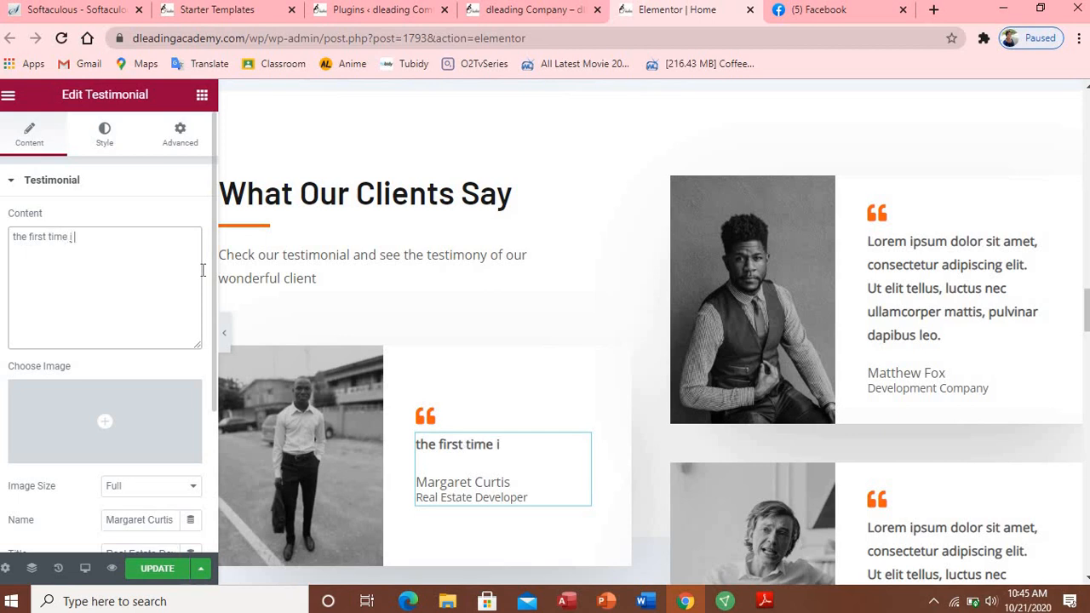
{"action": "type", "text": " come acc"}
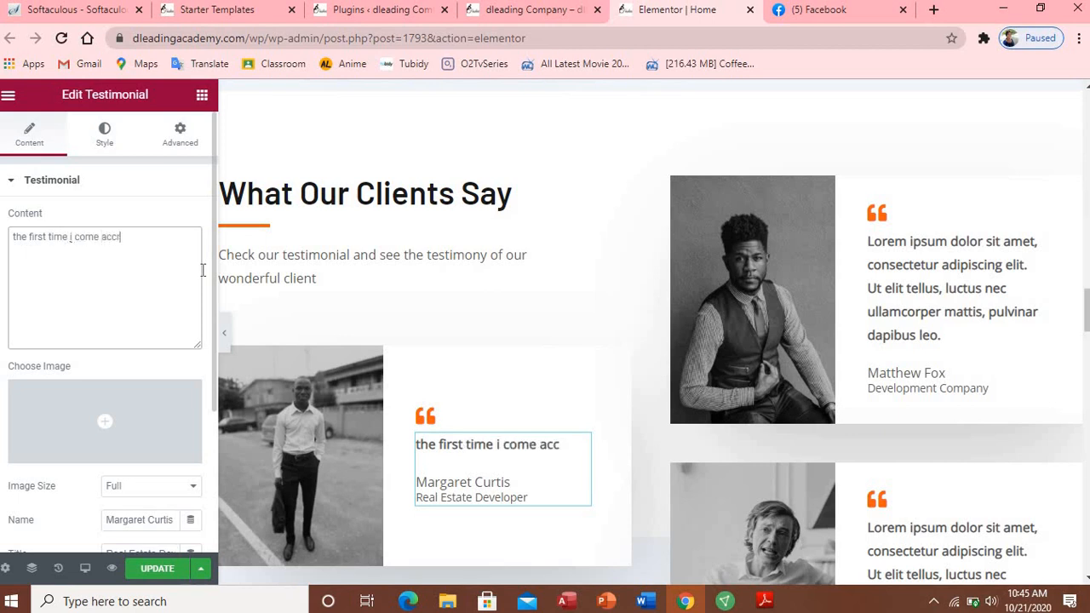
{"action": "type", "text": "rost th"}
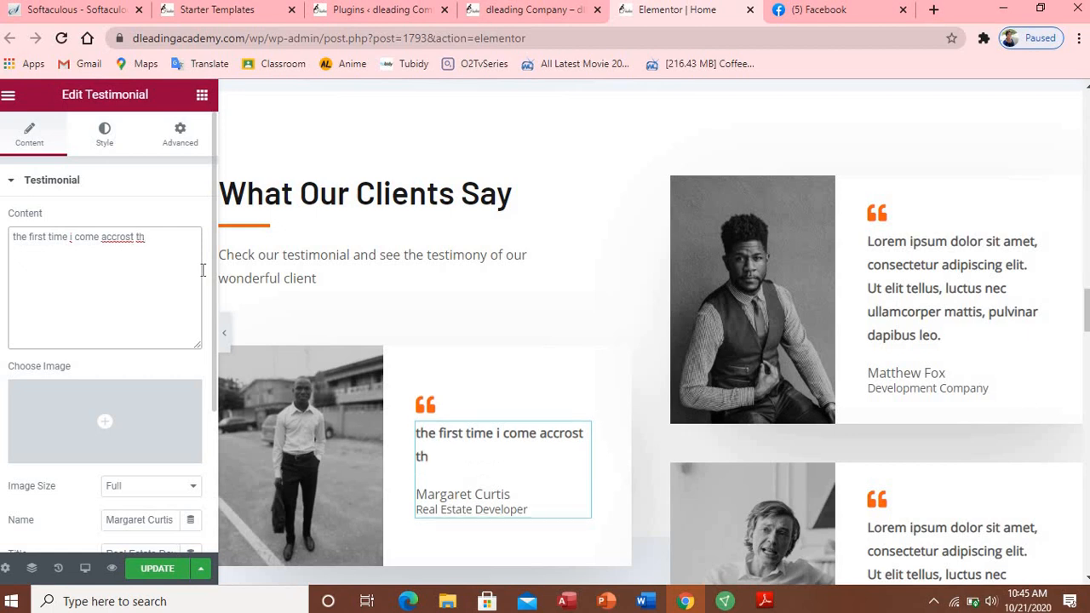
{"action": "type", "text": "is company"}
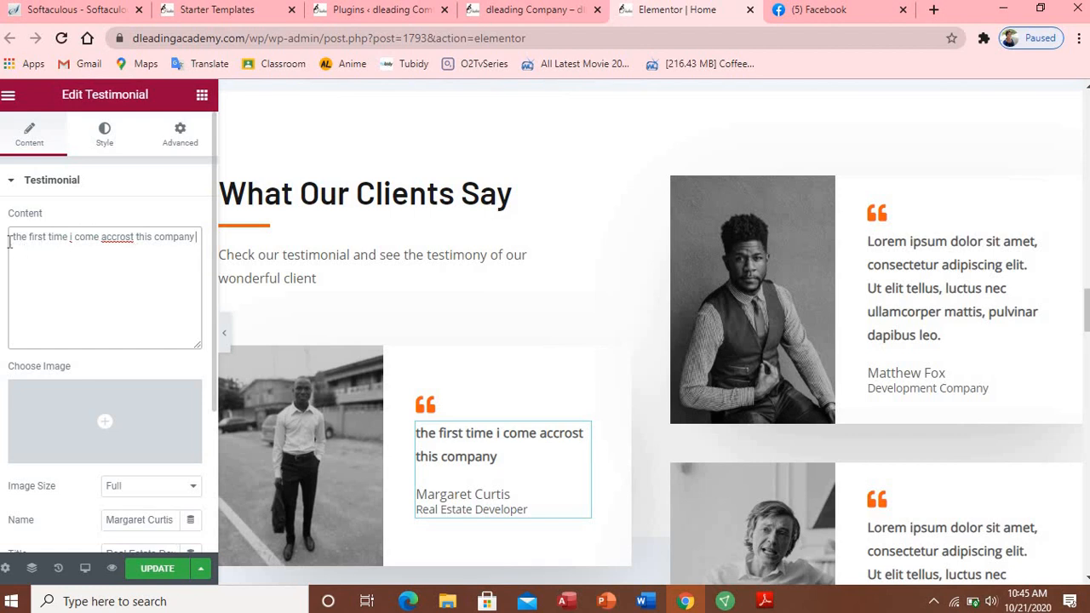
{"action": "left_click_drag", "start_coordinate": [11, 243], "coordinate": [195, 252]}
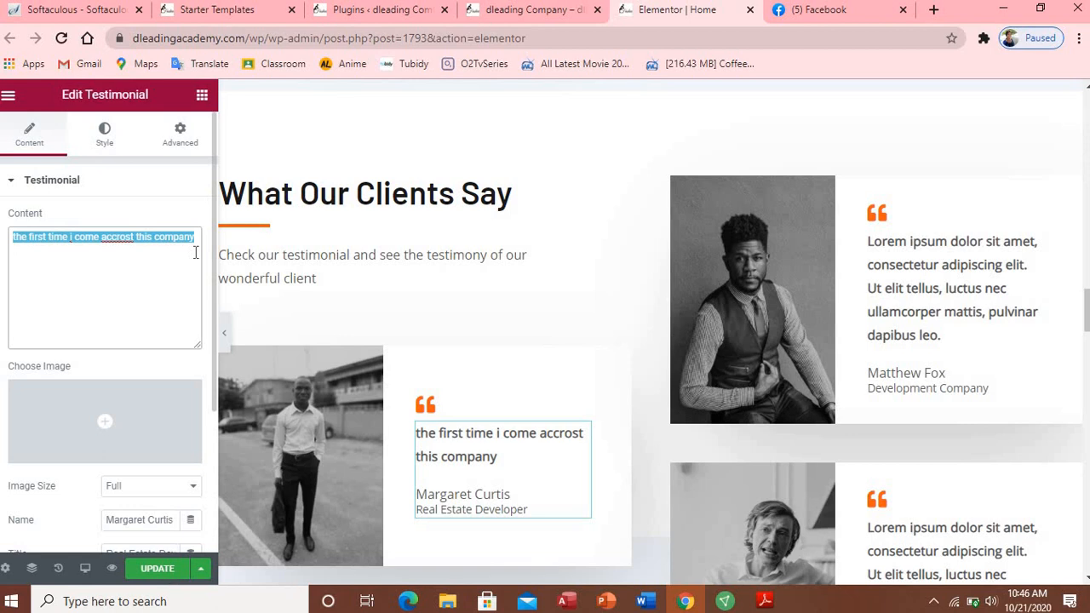
{"action": "type", "text": "dleading company is the best construction company that has ever help me to build the best house in a way i want."}
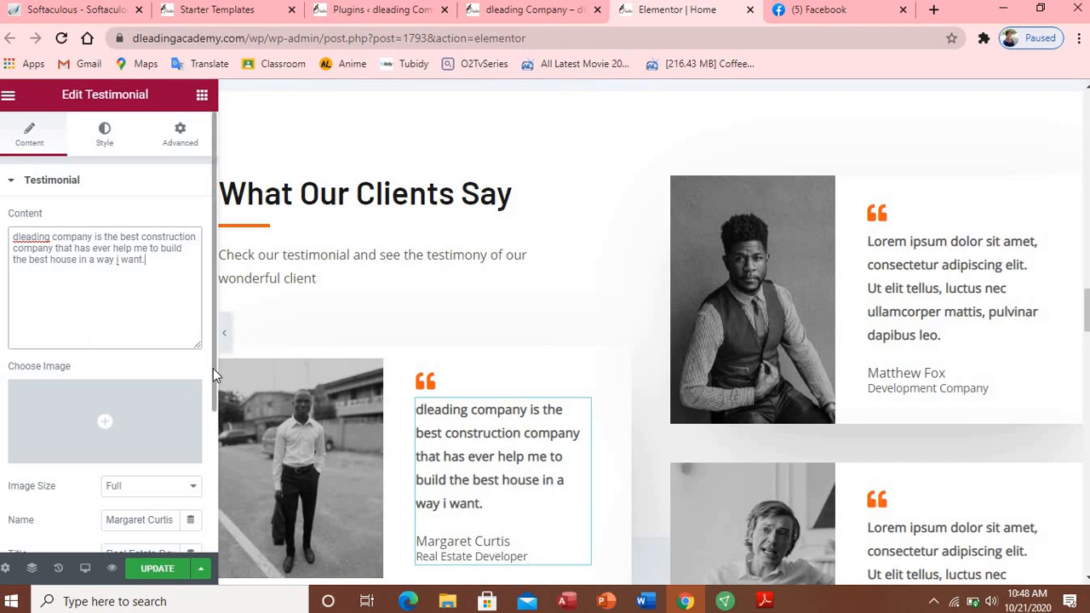
Step: Replace the first testimonial's client name with the new client's name
{"action": "scroll", "coordinate": [214, 375], "scroll_direction": "down", "scroll_amount": 2}
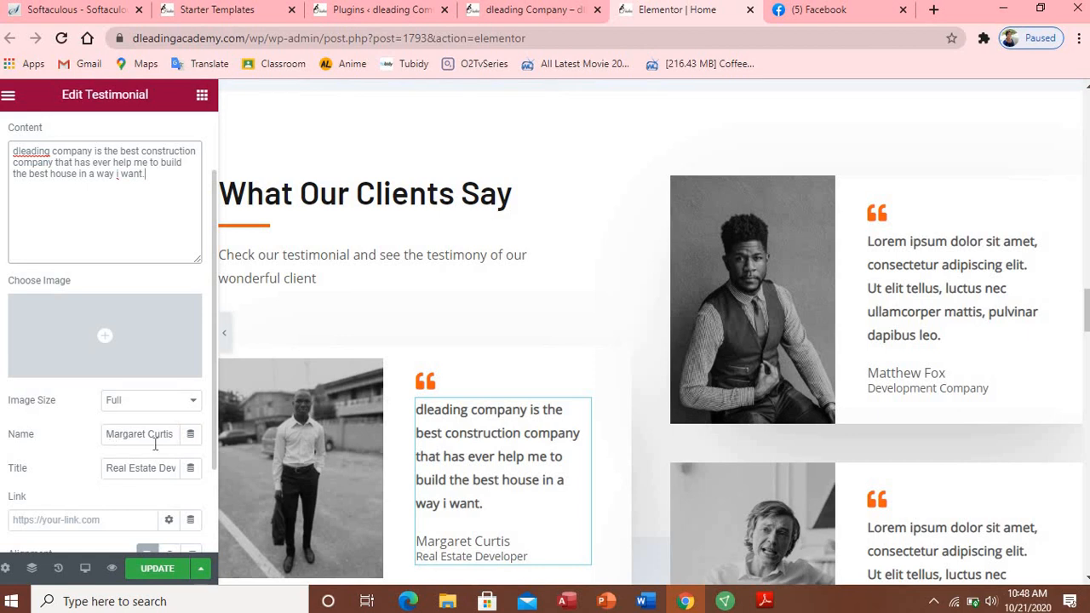
{"action": "triple_click", "coordinate": [155, 437]}
{"action": "type", "text": "d"}
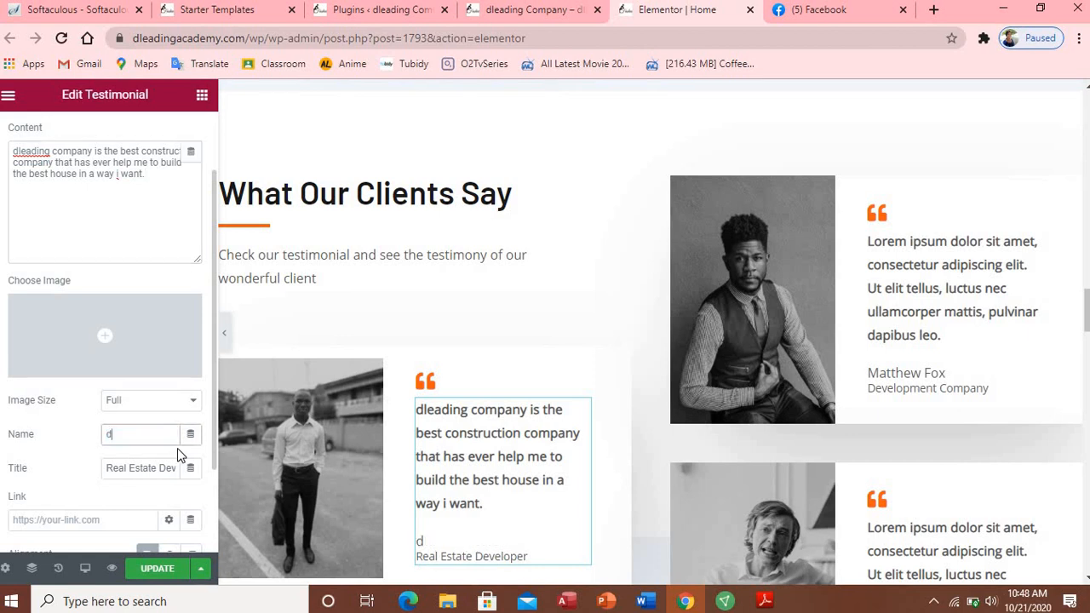
{"action": "key", "text": "BackSpace"}
{"action": "type", "text": "Dr adeda"}
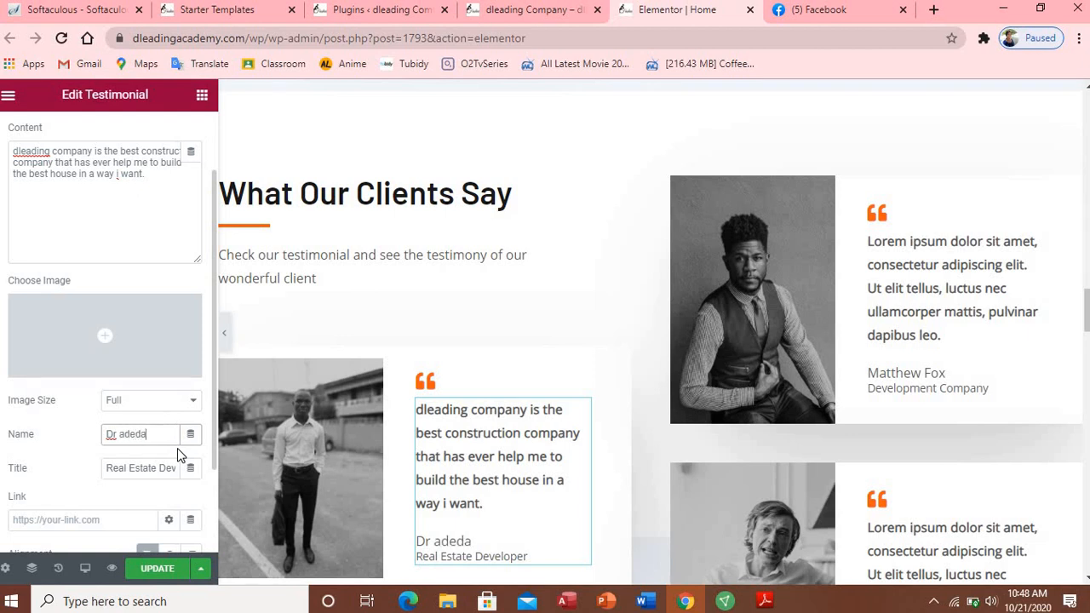
{"action": "key", "text": "BackSpace"}
{"action": "key", "text": "BackSpace"}
{"action": "key", "text": "BackSpace"}
{"action": "key", "text": "BackSpace"}
{"action": "key", "text": "BackSpace"}
{"action": "type", "text": "Adeda"}
Step: Change the testimonial title from Real Estate Developer to 'CEO of Dleading Web Design'
{"action": "left_click", "coordinate": [115, 473]}
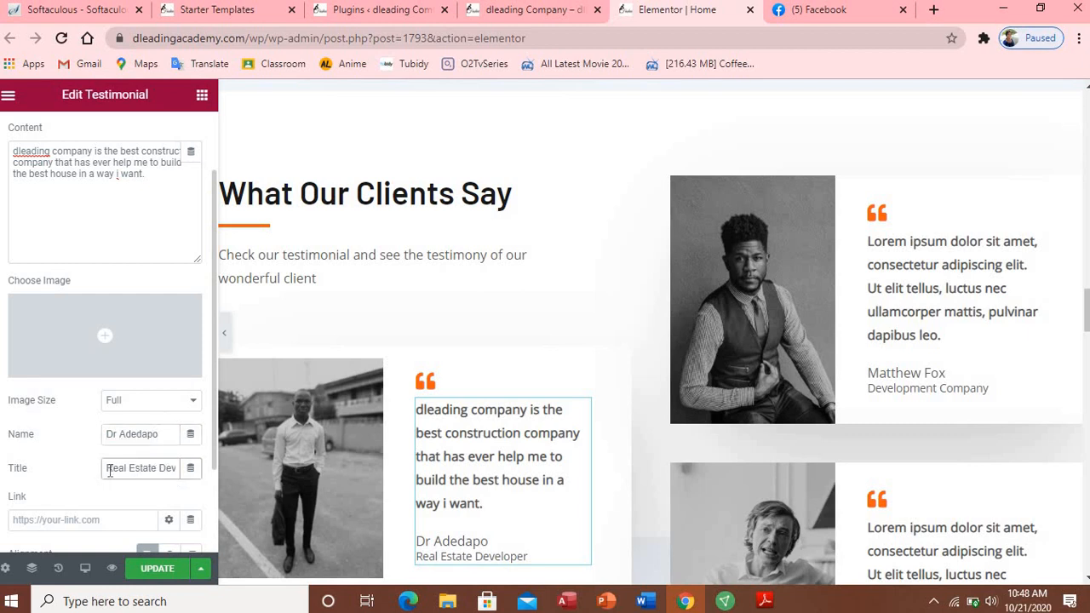
{"action": "left_click_drag", "start_coordinate": [108, 468], "coordinate": [179, 473]}
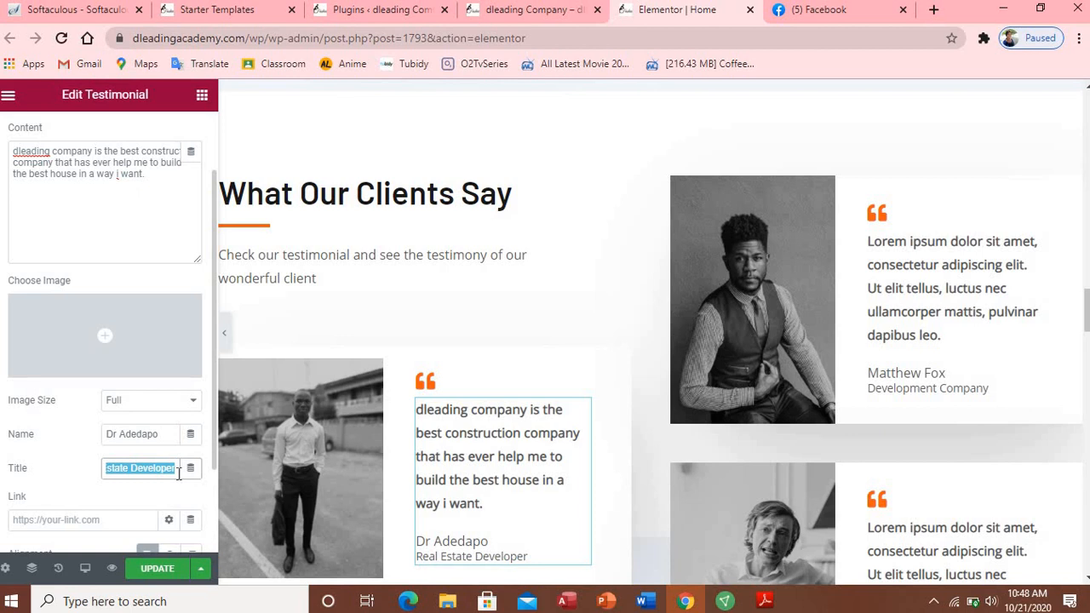
{"action": "type", "text": "C"}
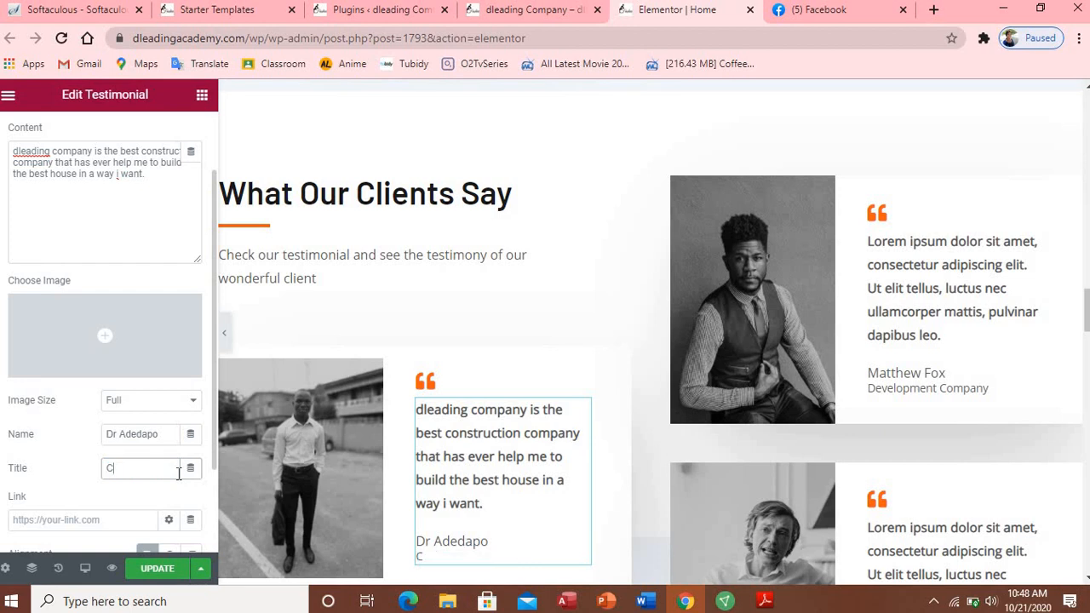
{"action": "type", "text": "eO of dlead"}
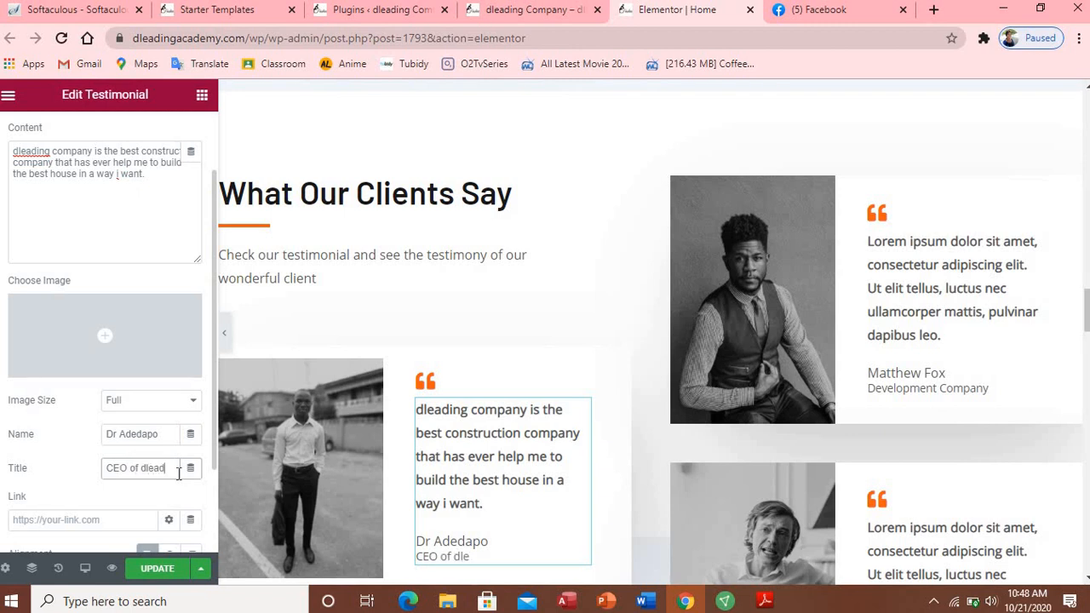
{"action": "type", "text": "ing"}
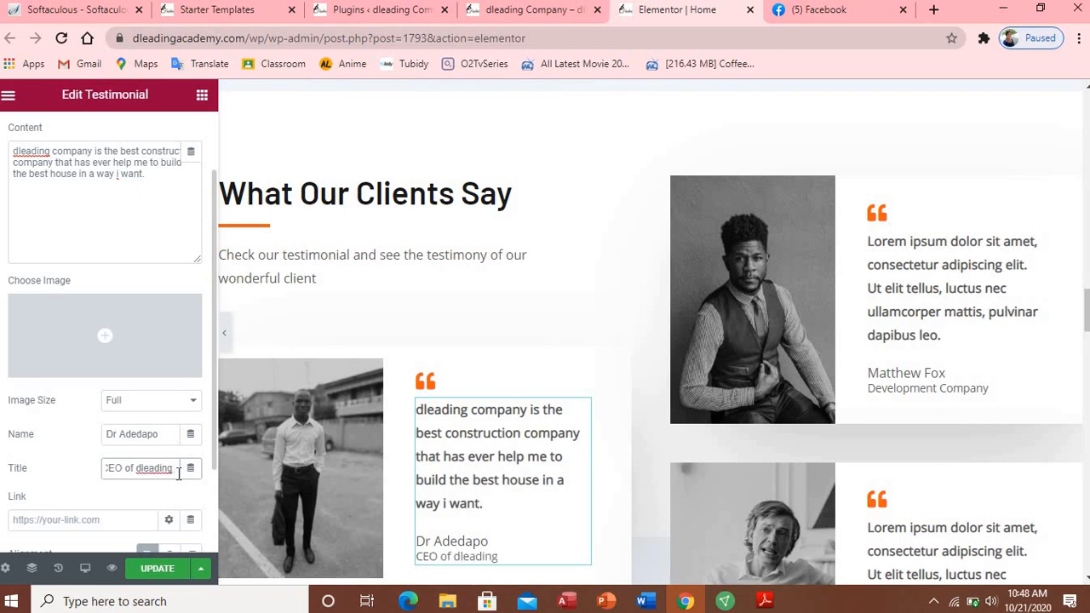
{"action": "type", "text": " We"}
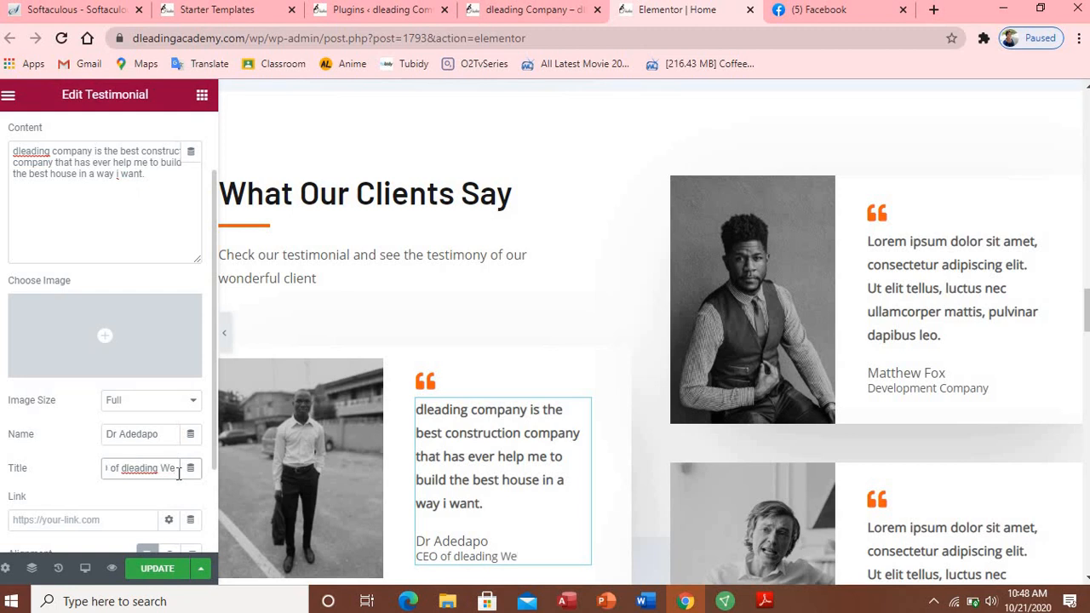
{"action": "type", "text": "b De"}
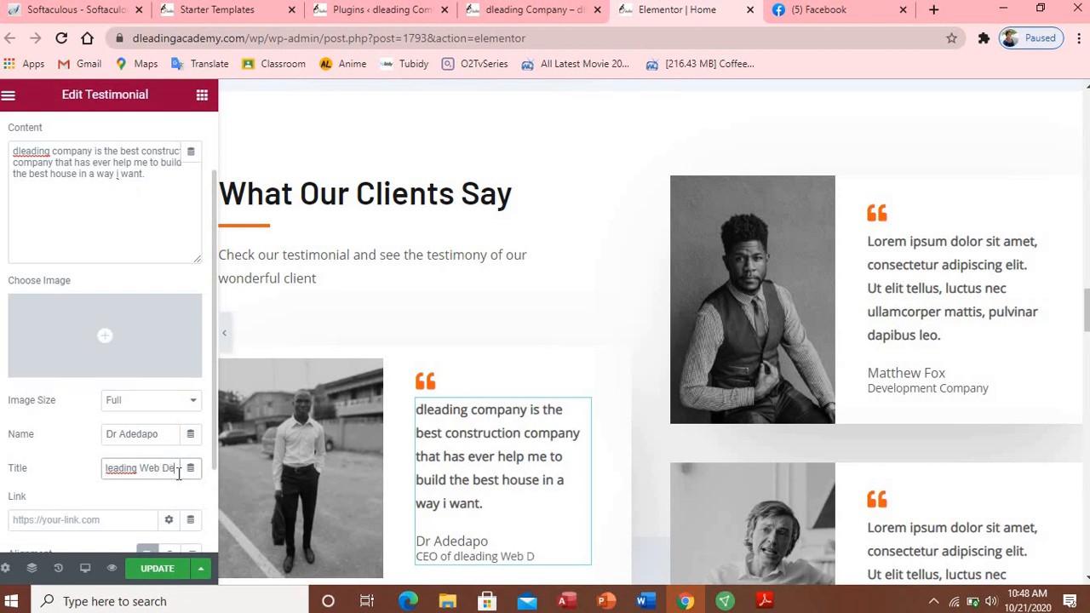
{"action": "type", "text": "sign"}
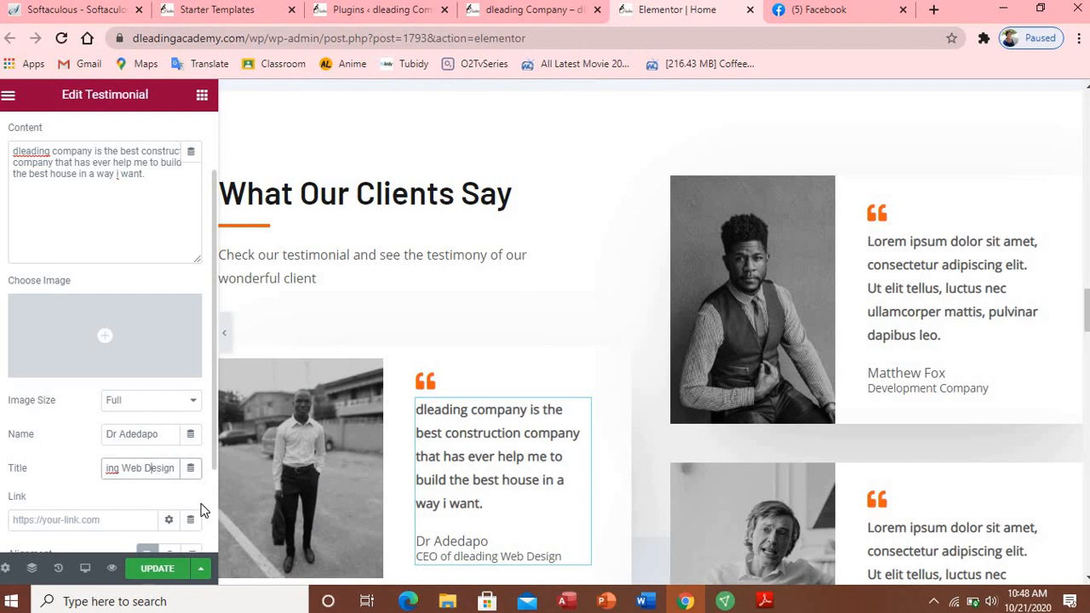
{"action": "key", "text": "Home"}
{"action": "key", "text": "Delete"}
{"action": "type", "text": "D"}
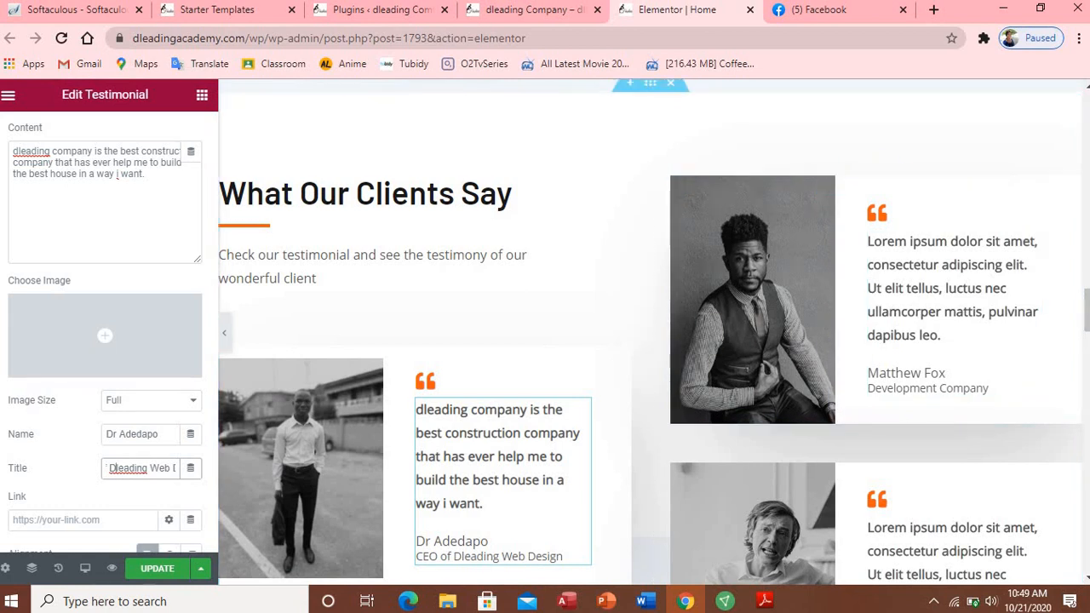
{"action": "scroll", "coordinate": [1085, 320], "scroll_direction": "down", "scroll_amount": 7}
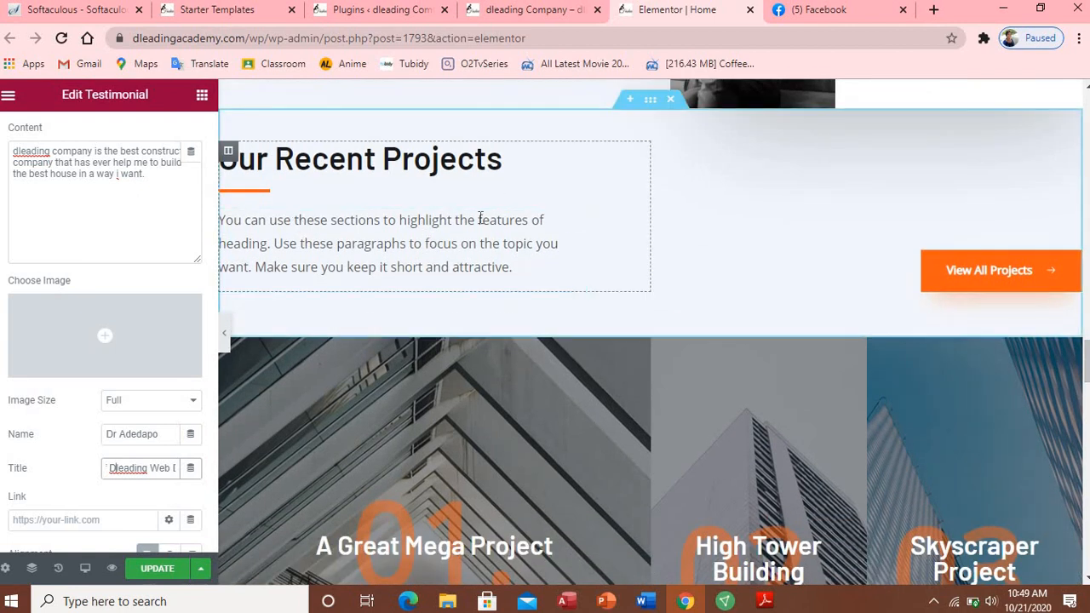
Step: Rewrite the Our Recent Projects paragraph as 'we just completed an awesome building at Kolapo Estate'
{"action": "left_click", "coordinate": [371, 236]}
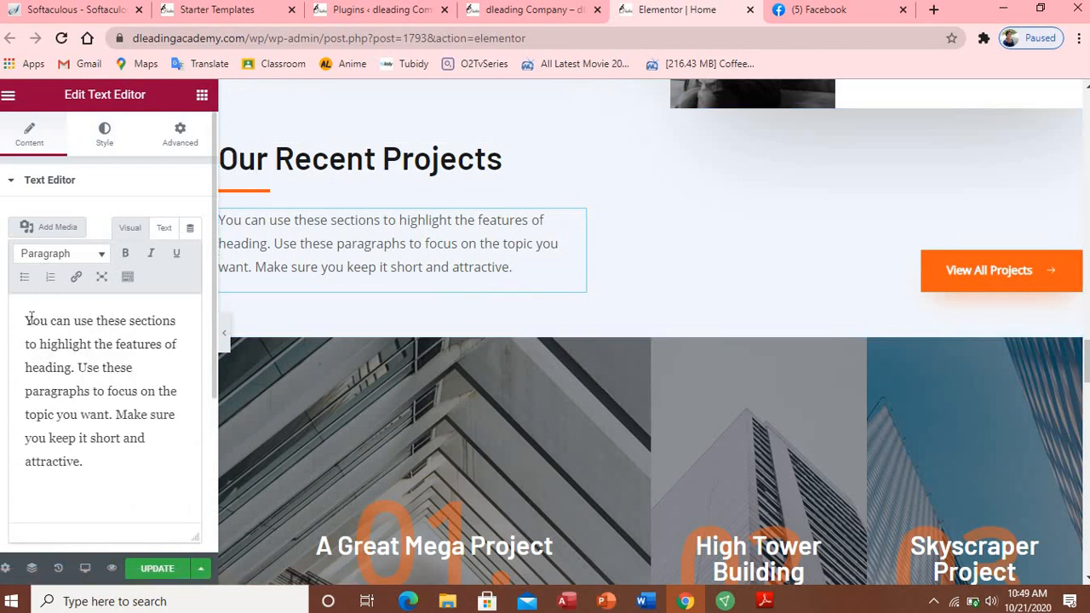
{"action": "left_click_drag", "start_coordinate": [28, 320], "coordinate": [110, 456]}
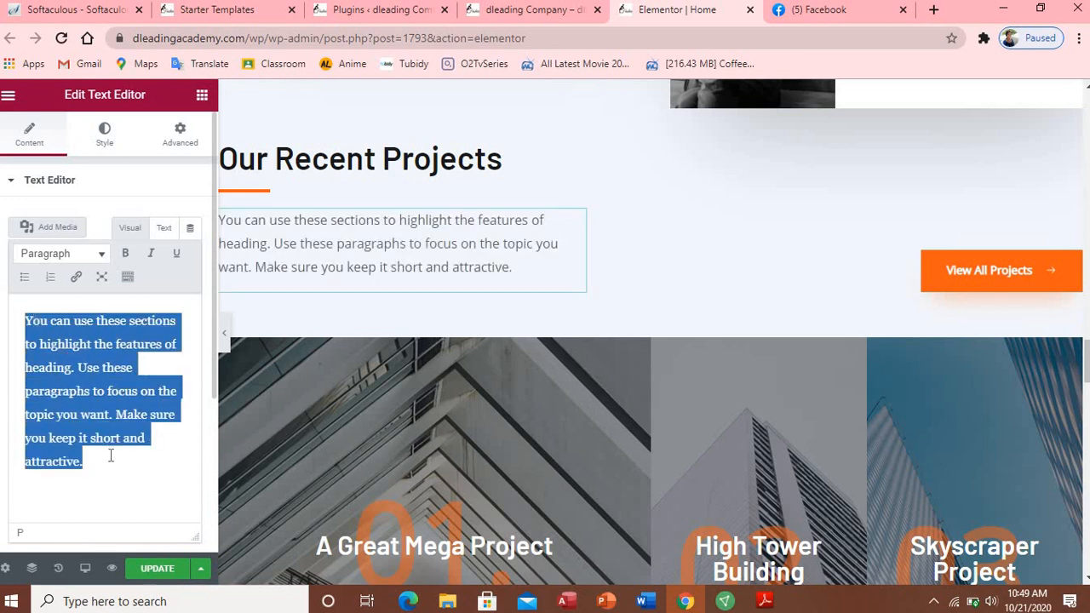
{"action": "type", "text": "w"}
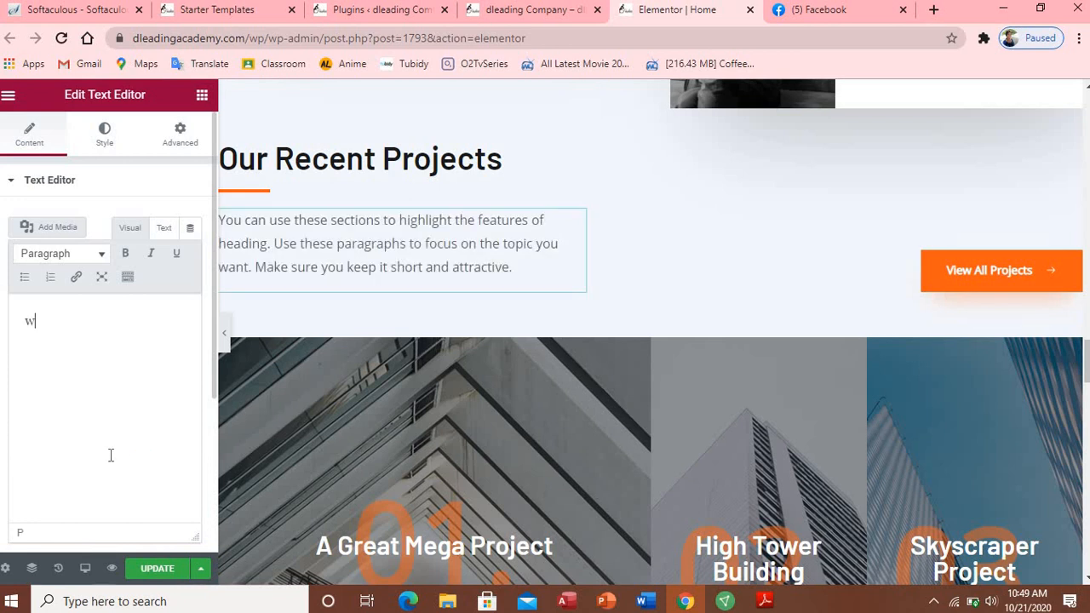
{"action": "type", "text": "e just"}
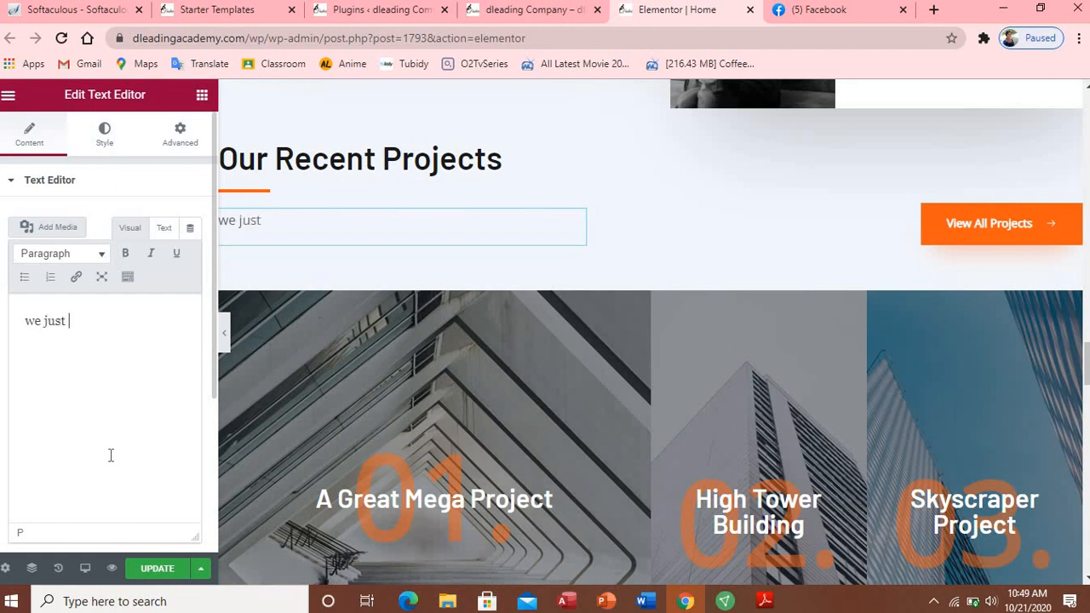
{"action": "type", "text": " company"}
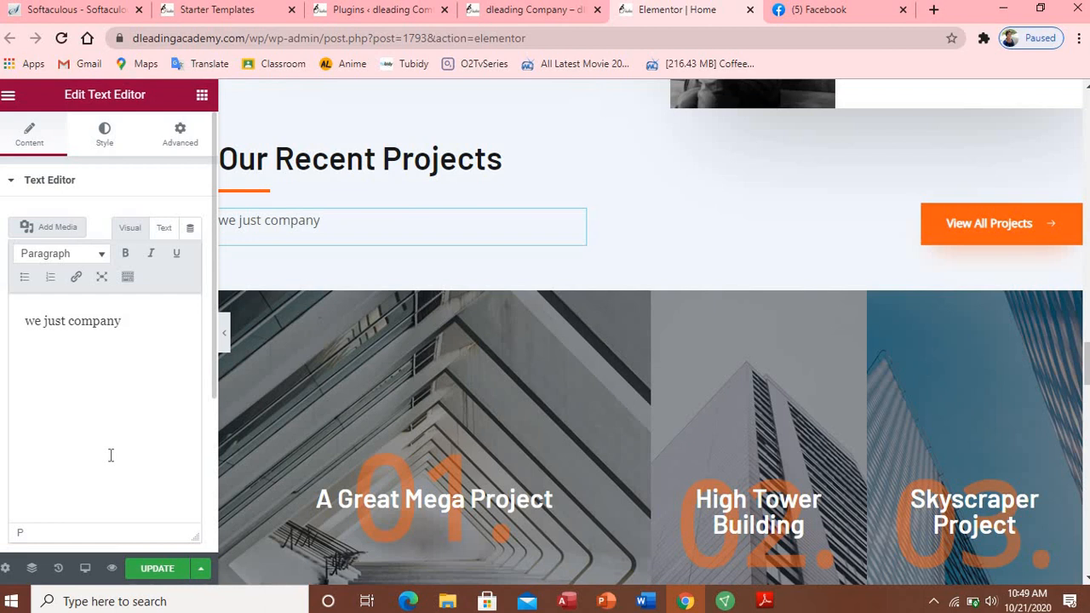
{"action": "type", "text": "an awesome "}
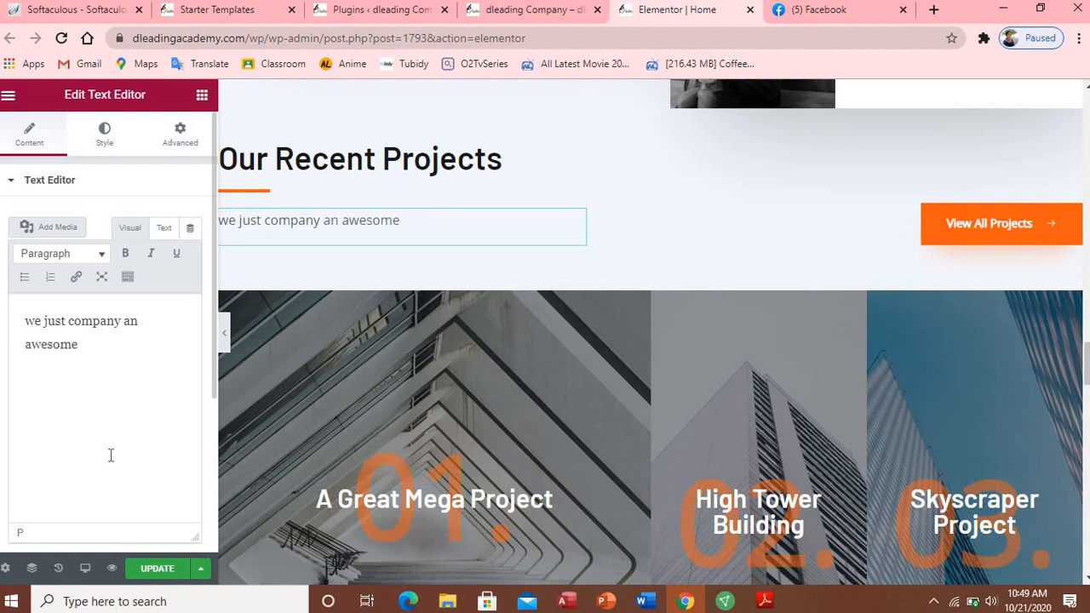
{"action": "type", "text": "building at Kolapo estate"}
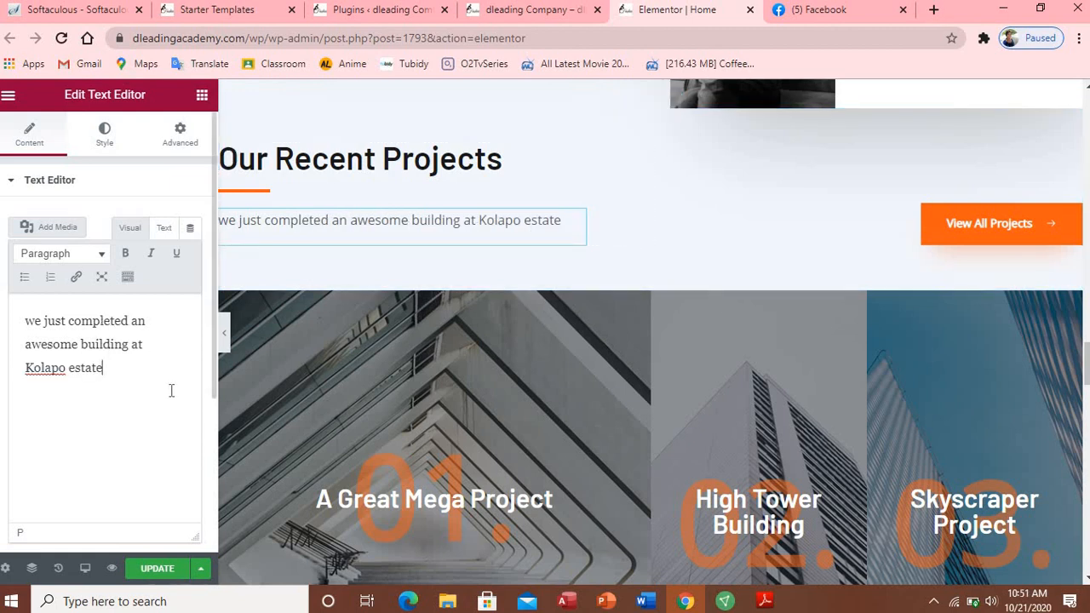
{"action": "left_click", "coordinate": [74, 366]}
{"action": "key", "text": "BackSpace"}
{"action": "type", "text": "E"}
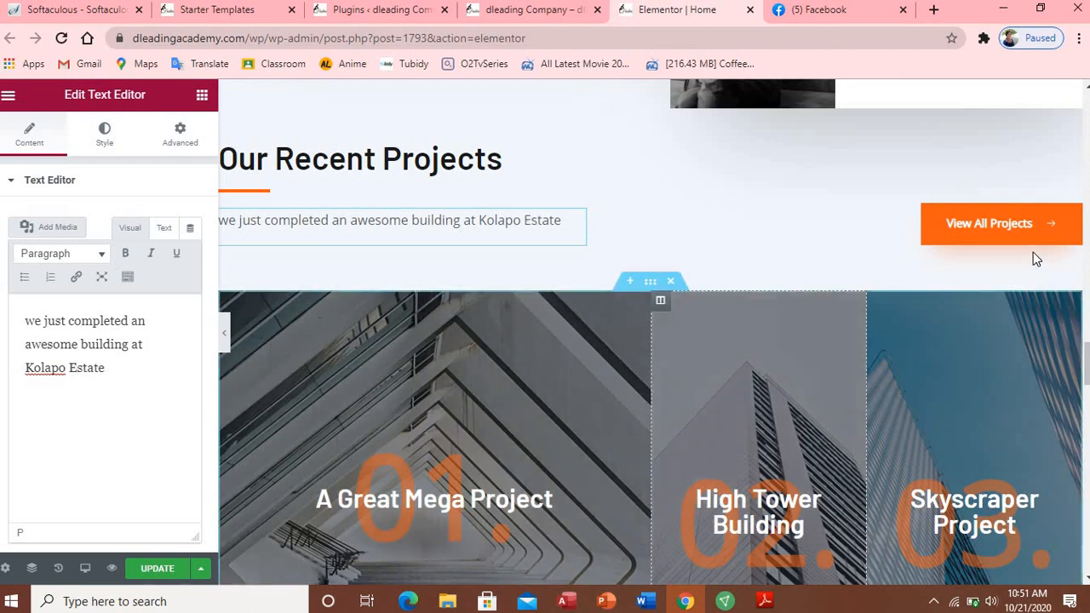
{"action": "left_click", "coordinate": [1019, 247]}
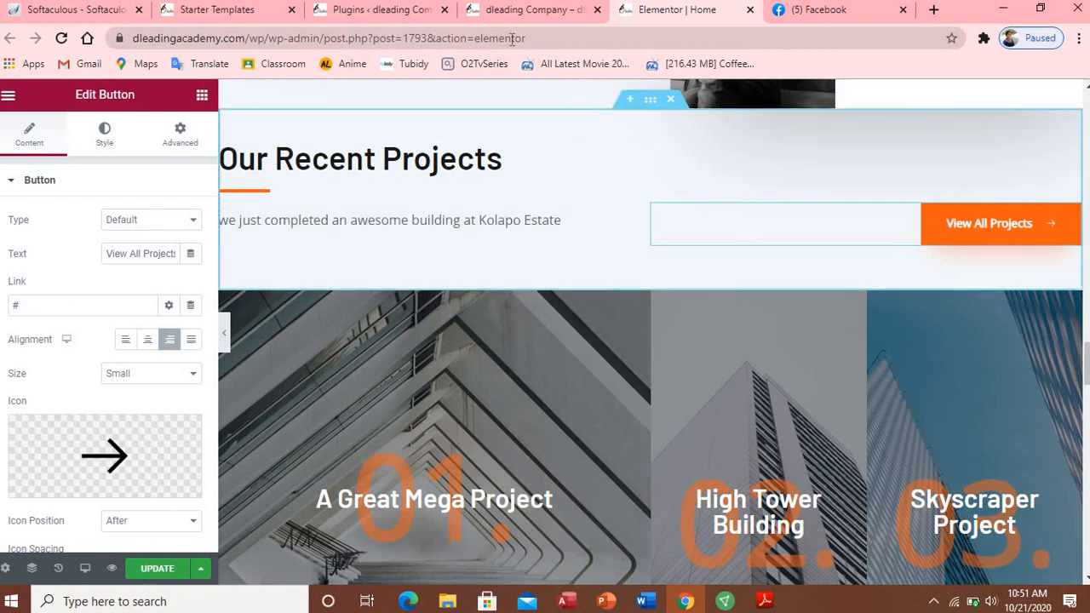
Step: On the live site, open the Services page in a new tab
{"action": "left_click", "coordinate": [523, 10]}
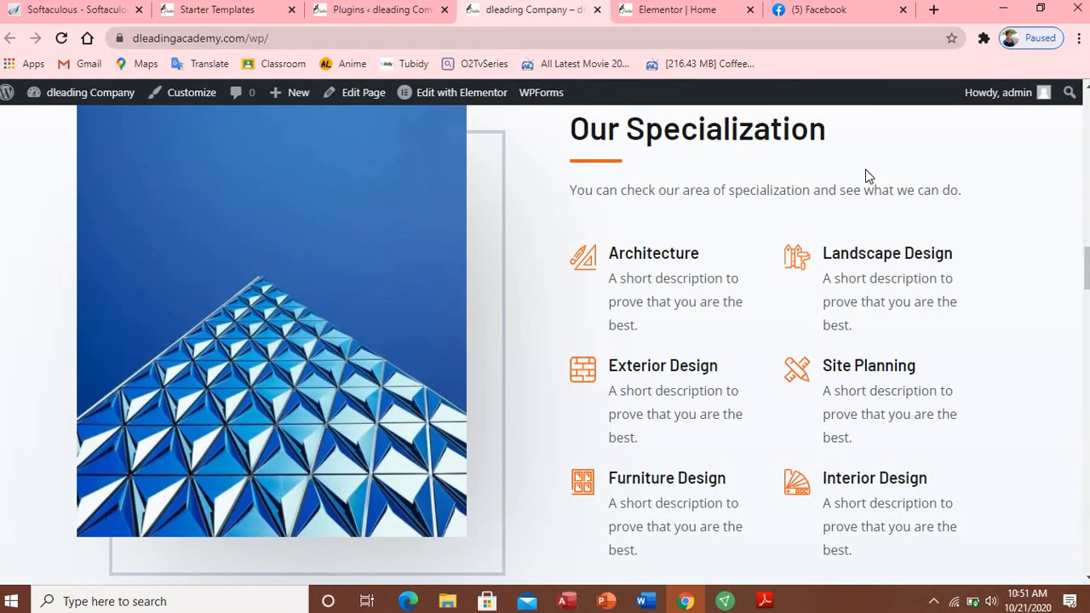
{"action": "left_click_drag", "start_coordinate": [1085, 271], "coordinate": [920, 117]}
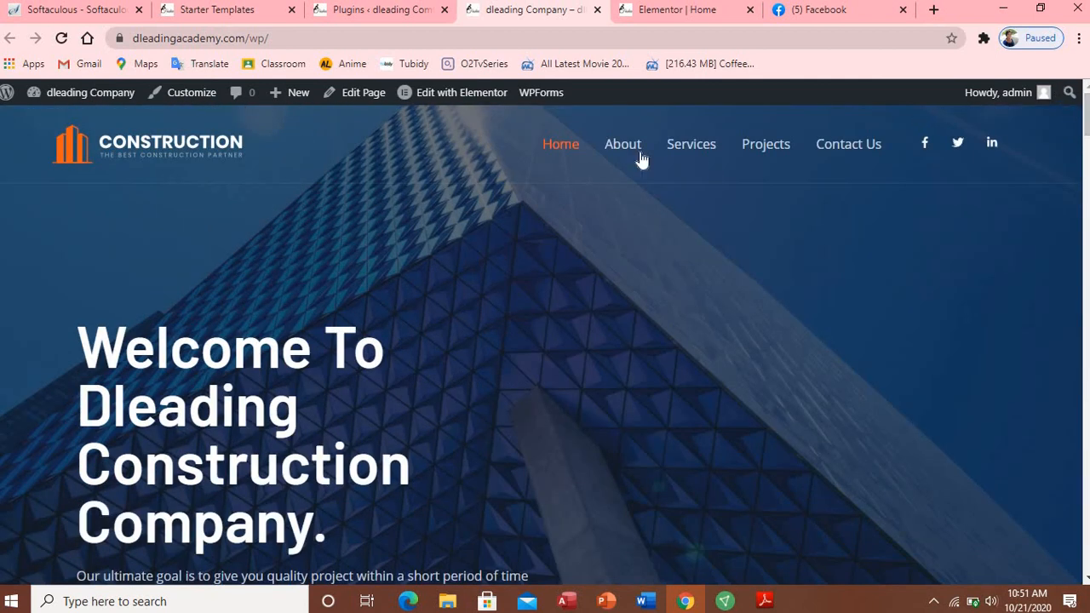
{"action": "right_click", "coordinate": [696, 152]}
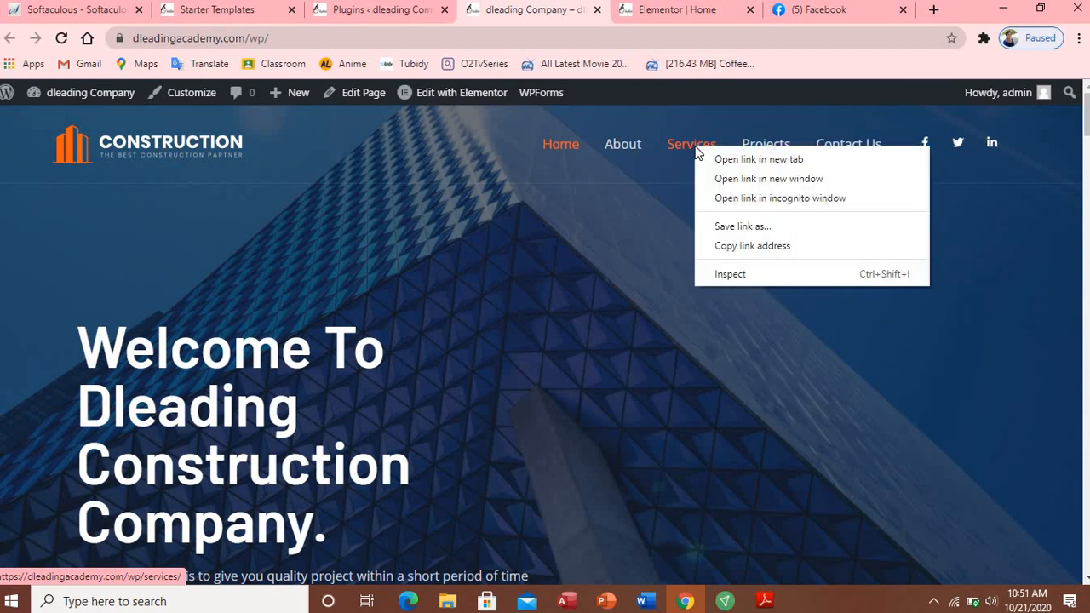
{"action": "left_click", "coordinate": [758, 159]}
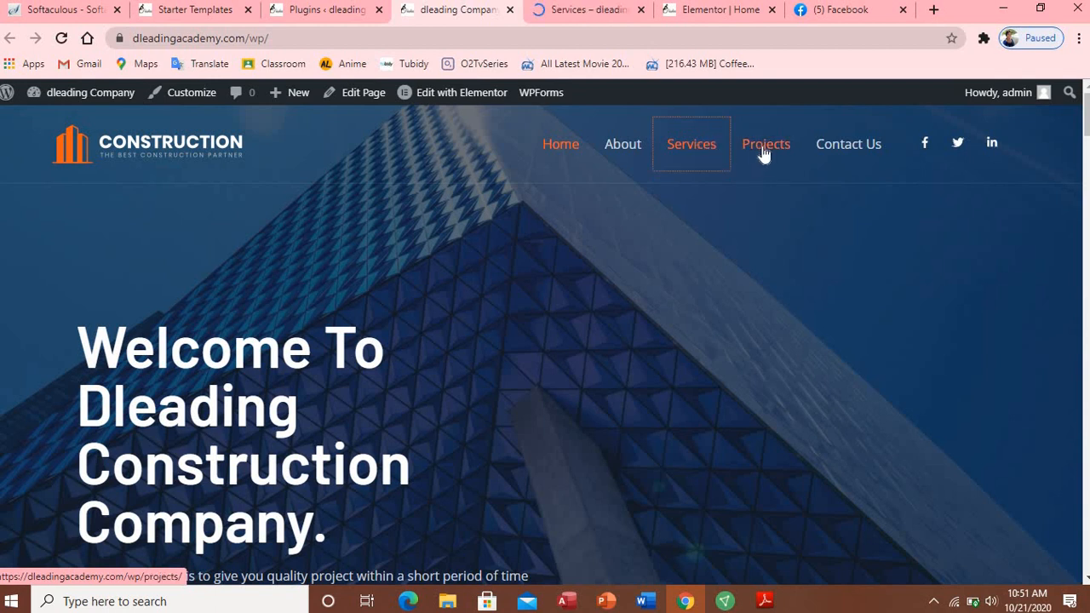
Step: Copy the Projects page's link address for use in Elementor
{"action": "right_click", "coordinate": [762, 148]}
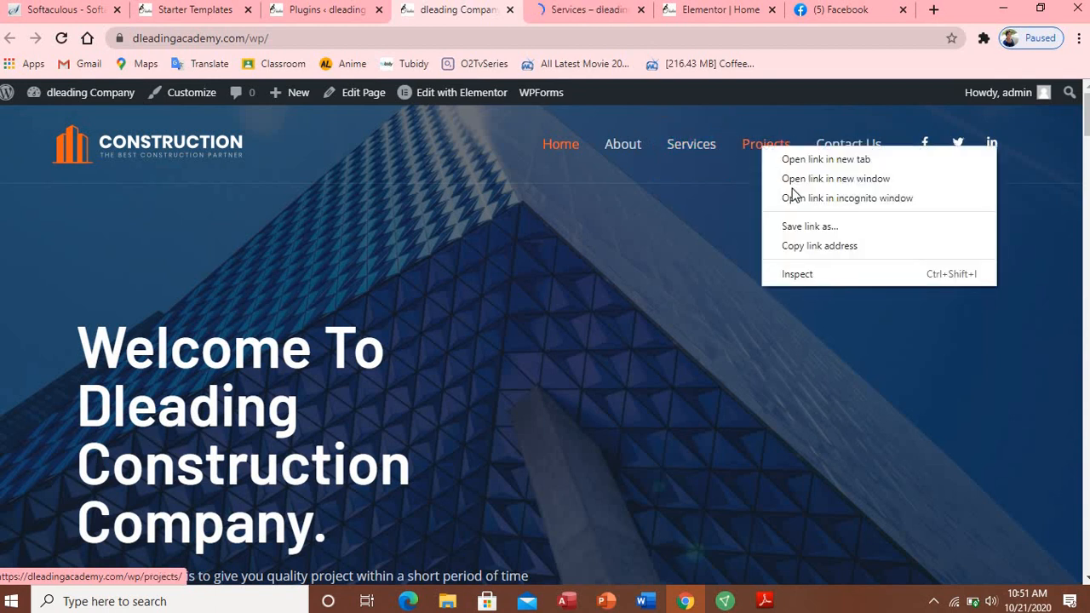
{"action": "left_click", "coordinate": [809, 245]}
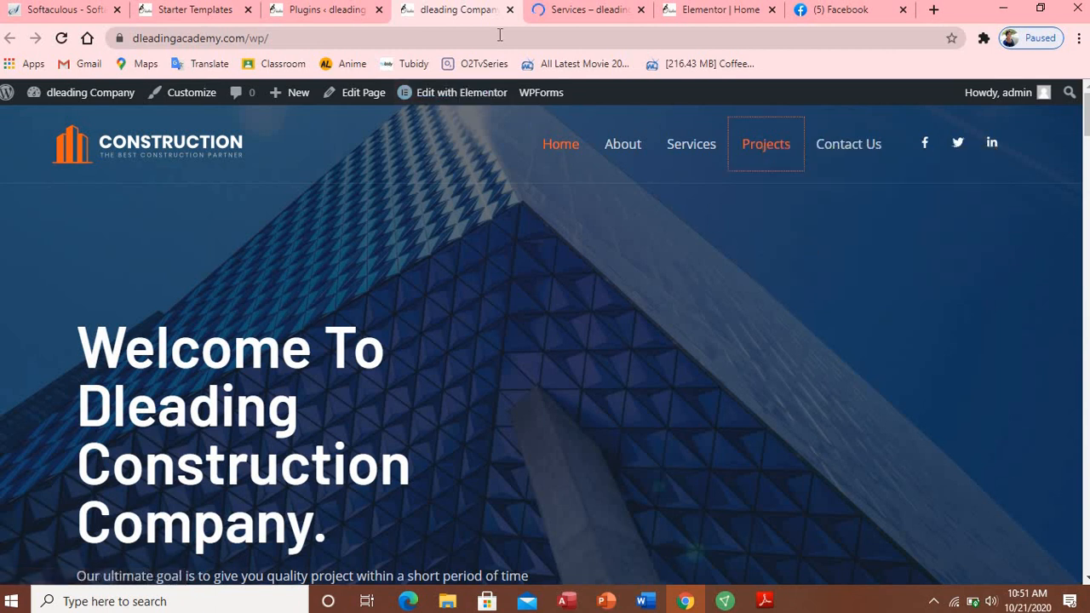
{"action": "left_click", "coordinate": [729, 10]}
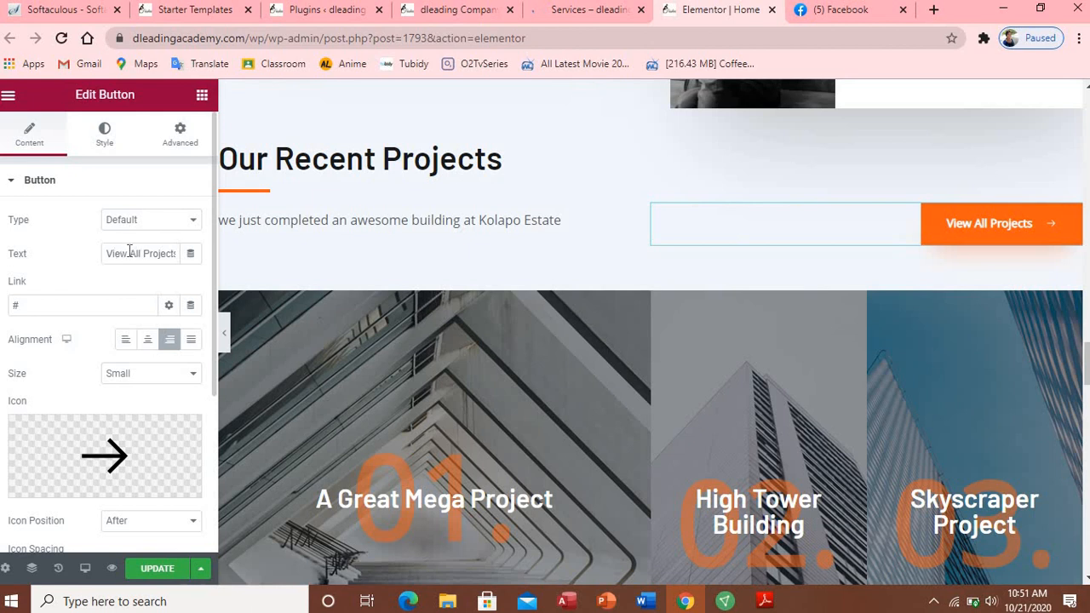
Step: Replace the View All Projects button's # link with the pasted /wp/projects/ URL
{"action": "left_click", "coordinate": [38, 308]}
{"action": "key", "text": "BackSpace"}
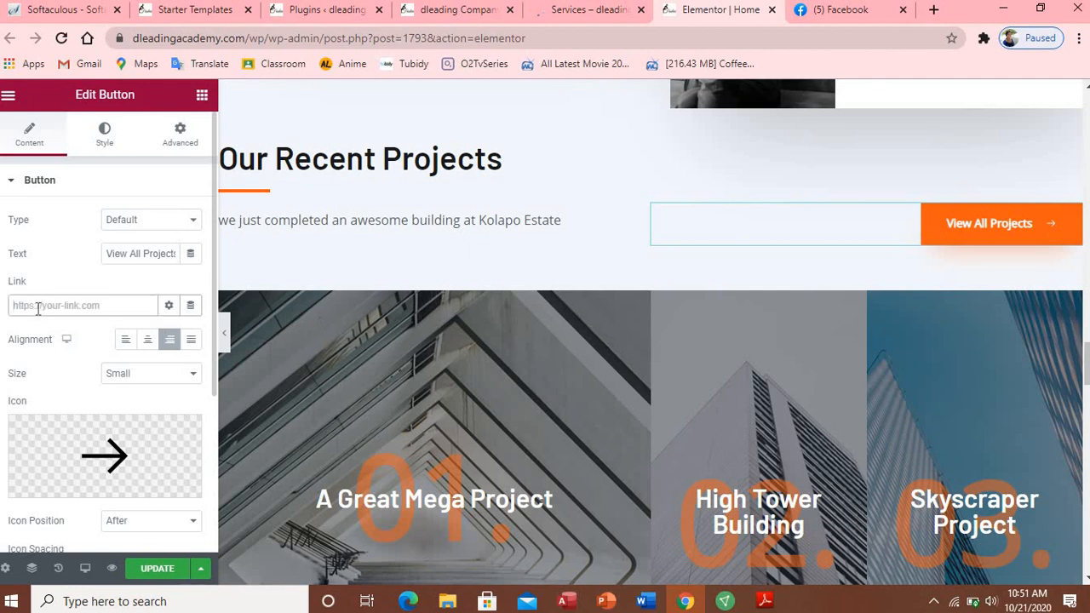
{"action": "key", "text": "ctrl+v"}
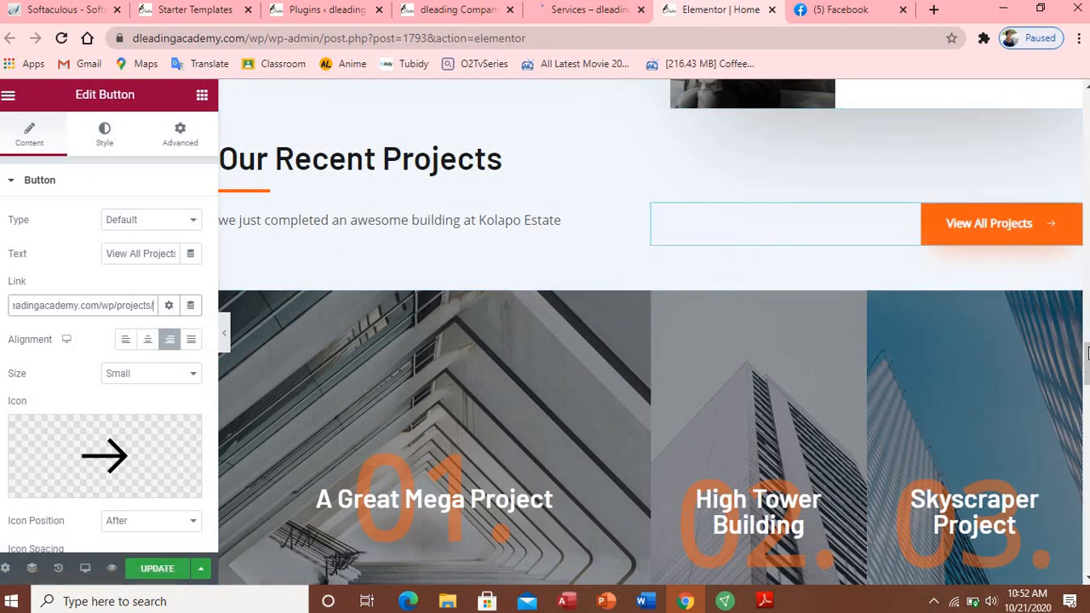
{"action": "scroll", "coordinate": [942, 199], "scroll_direction": "down", "scroll_amount": 4}
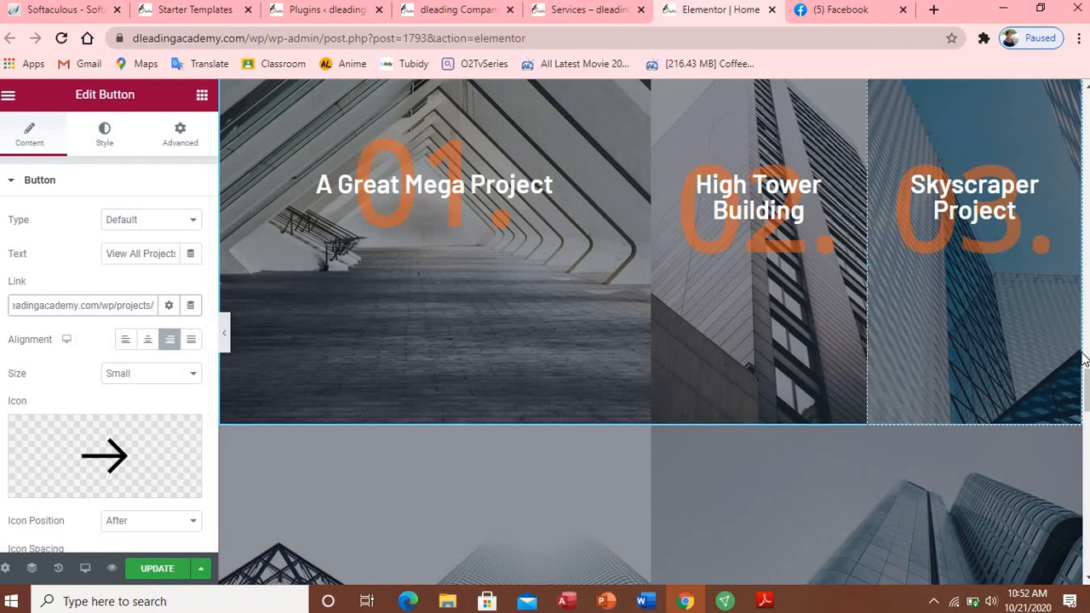
{"action": "scroll", "coordinate": [1086, 383], "scroll_direction": "down", "scroll_amount": 4}
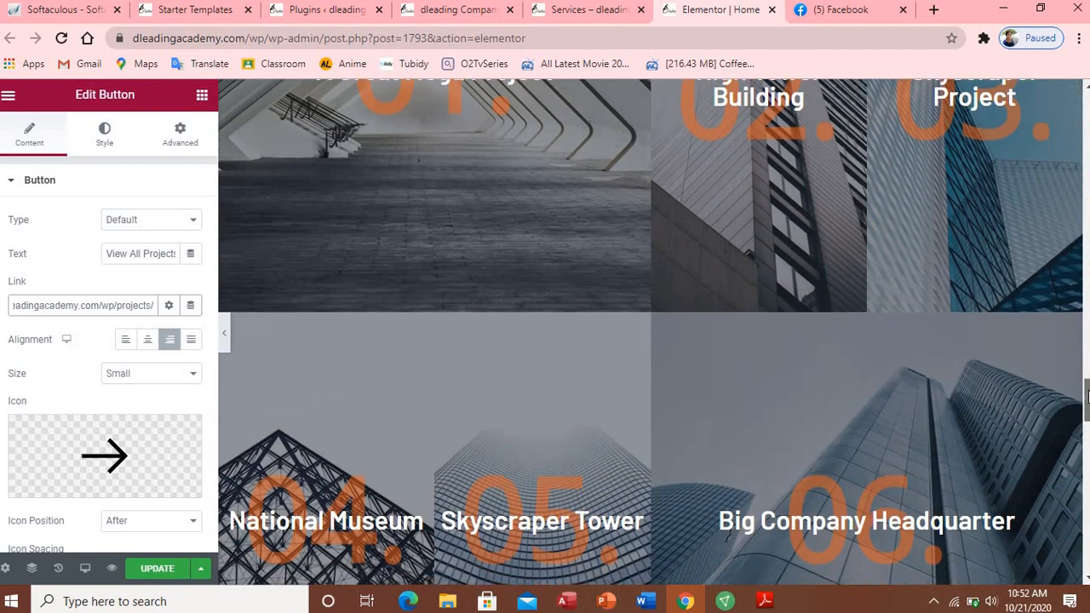
{"action": "scroll", "coordinate": [1086, 417], "scroll_direction": "down", "scroll_amount": 1}
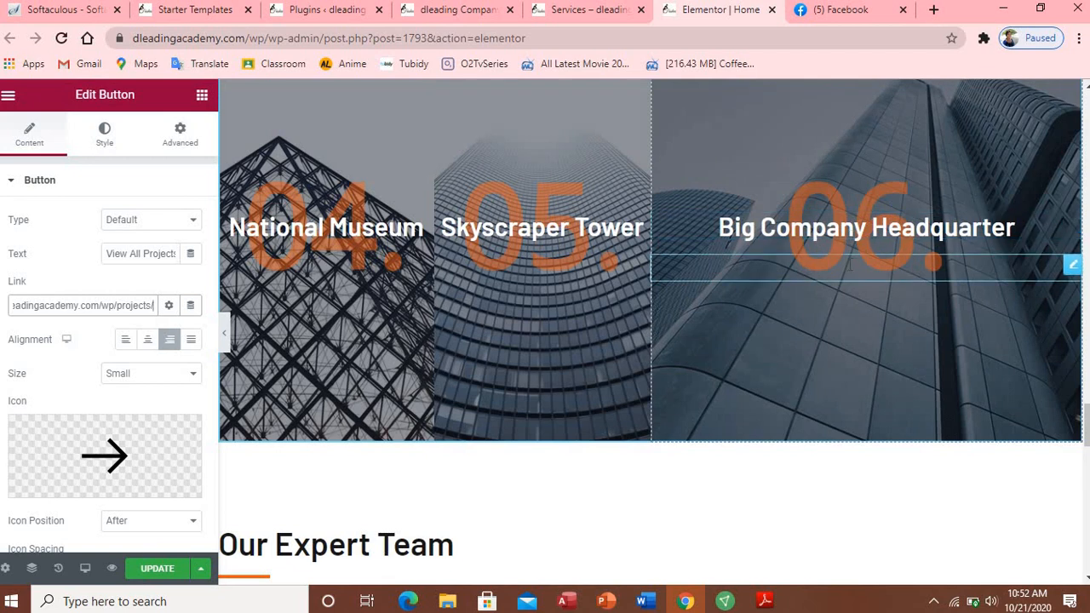
{"action": "left_click", "coordinate": [776, 268]}
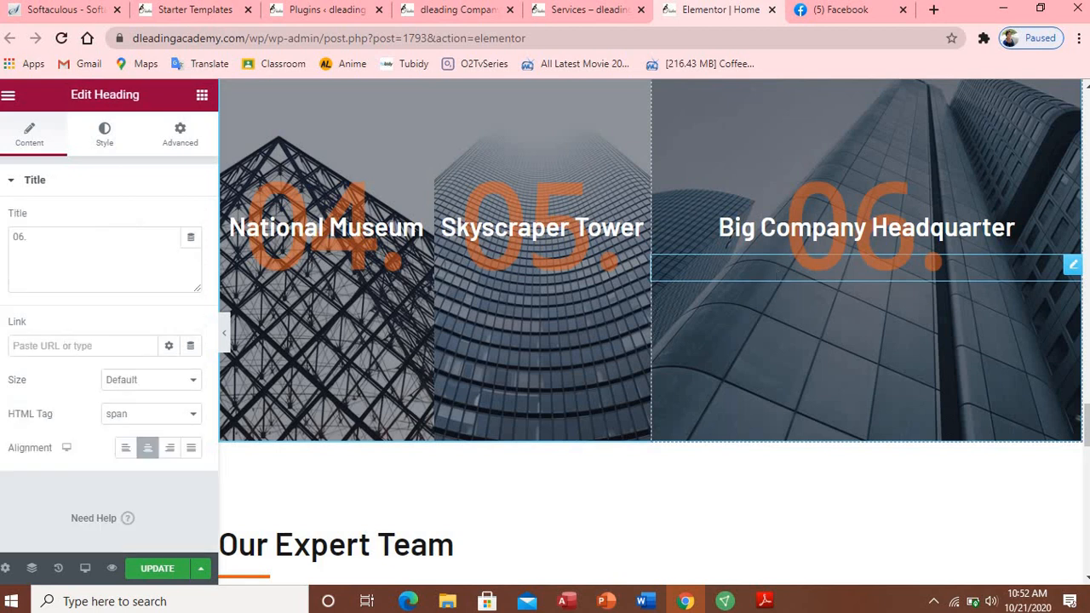
{"action": "left_click", "coordinate": [115, 259]}
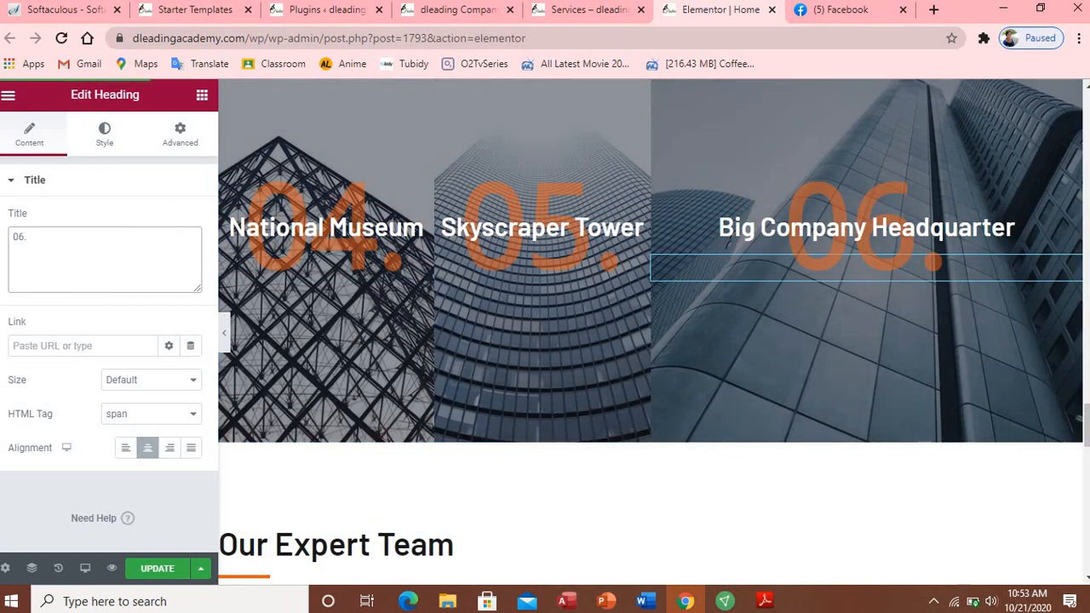
{"action": "left_click_drag", "start_coordinate": [1085, 424], "coordinate": [1081, 369]}
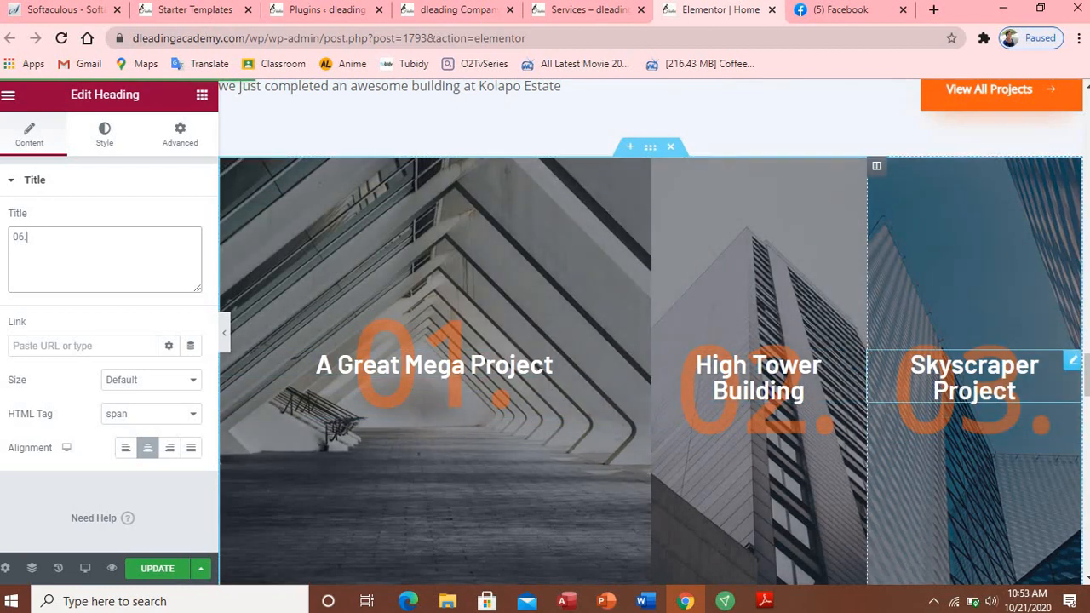
{"action": "scroll", "coordinate": [1085, 358], "scroll_direction": "up", "scroll_amount": 2}
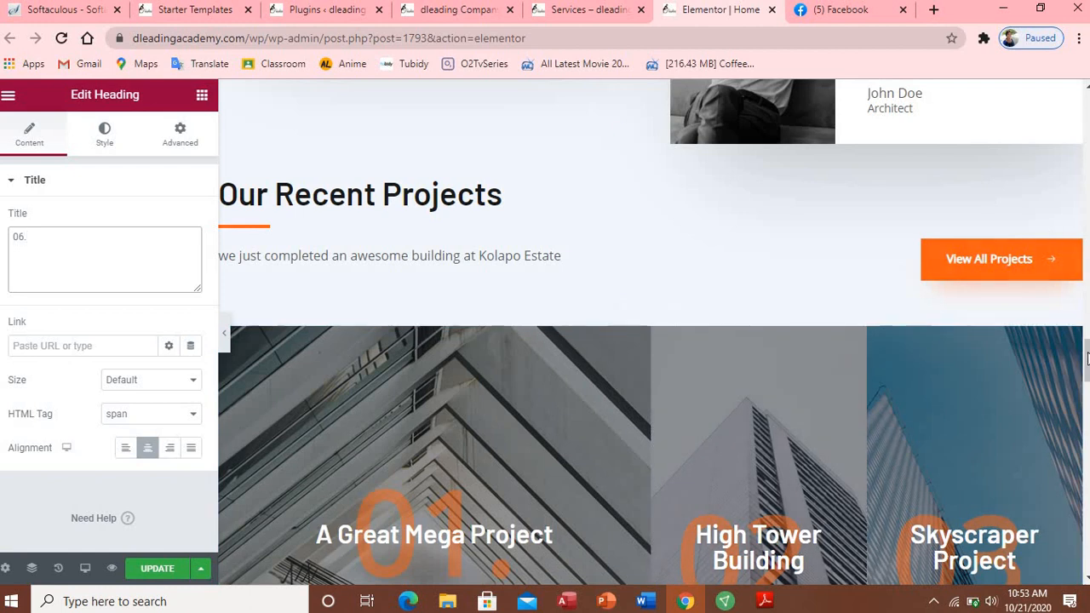
{"action": "left_click_drag", "start_coordinate": [1088, 357], "coordinate": [1087, 387]}
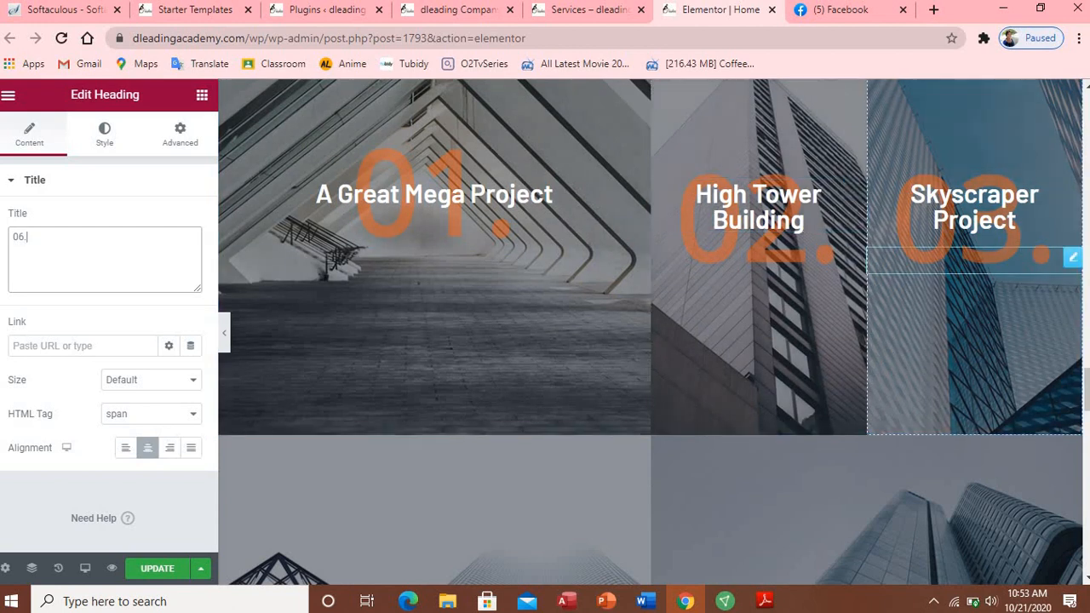
{"action": "left_click_drag", "start_coordinate": [1087, 387], "coordinate": [1086, 433]}
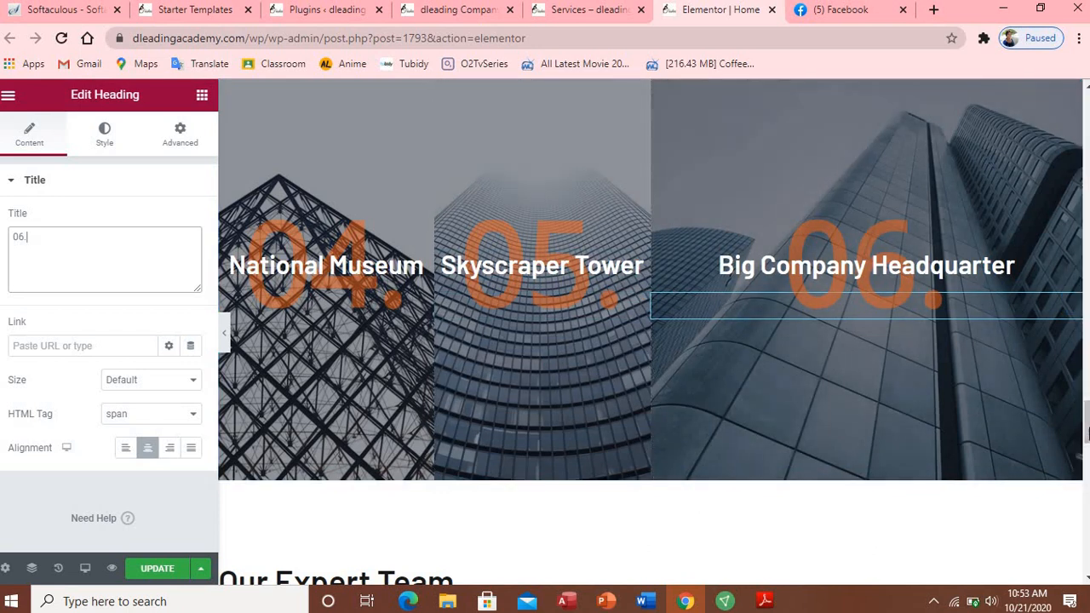
{"action": "left_click_drag", "start_coordinate": [1087, 439], "coordinate": [1088, 441]}
{"action": "scroll", "coordinate": [1087, 439], "scroll_direction": "down", "scroll_amount": 3}
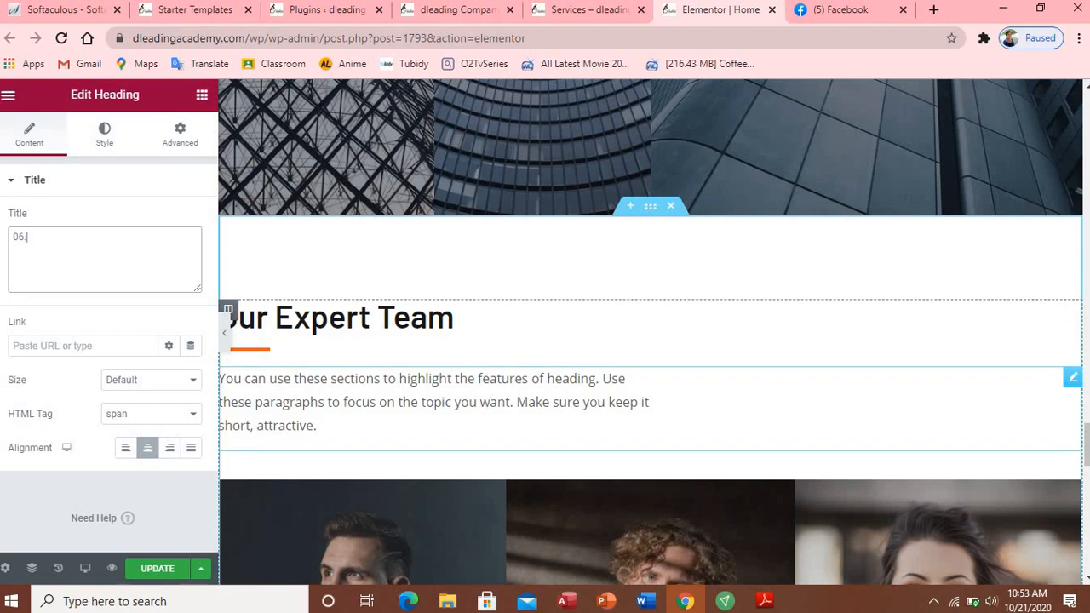
Step: Rewrite the Our Expert Team intro as 'Here is the list of our Expertise. They are the reason behind our success.'
{"action": "left_click", "coordinate": [482, 391]}
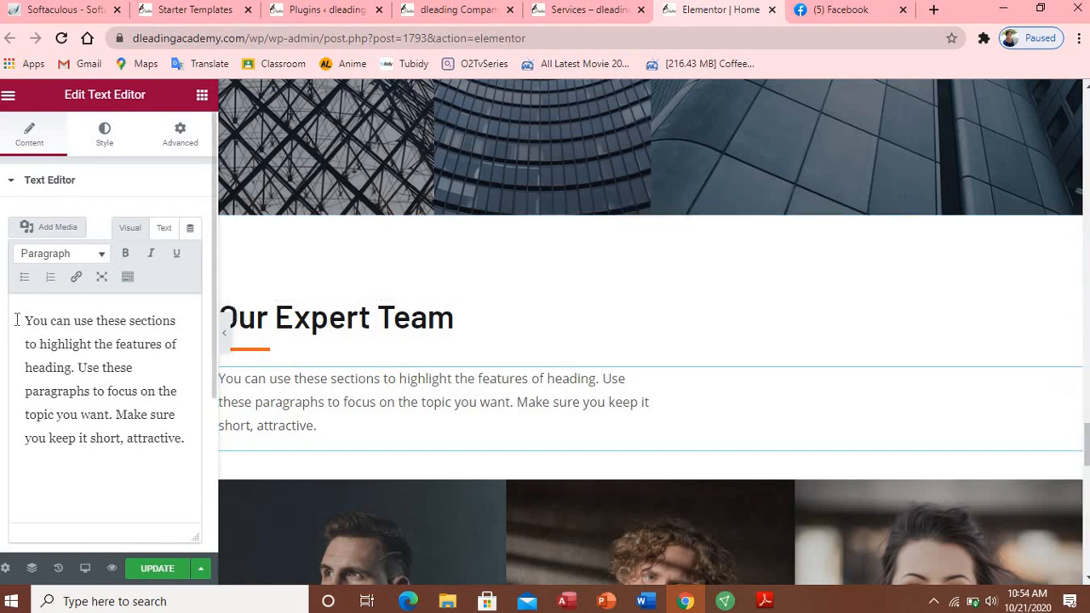
{"action": "left_click_drag", "start_coordinate": [20, 320], "coordinate": [88, 392]}
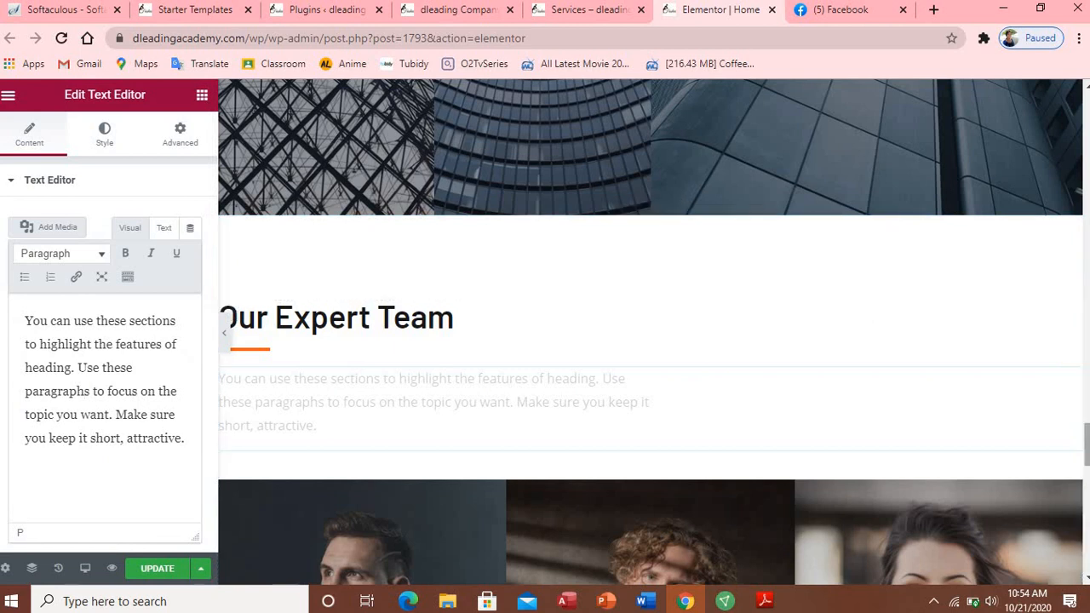
{"action": "mouse_move", "coordinate": [1087, 442]}
{"action": "left_mouse_down"}
{"action": "mouse_move", "coordinate": [1087, 475]}
{"action": "mouse_move", "coordinate": [1087, 436]}
{"action": "left_mouse_up"}
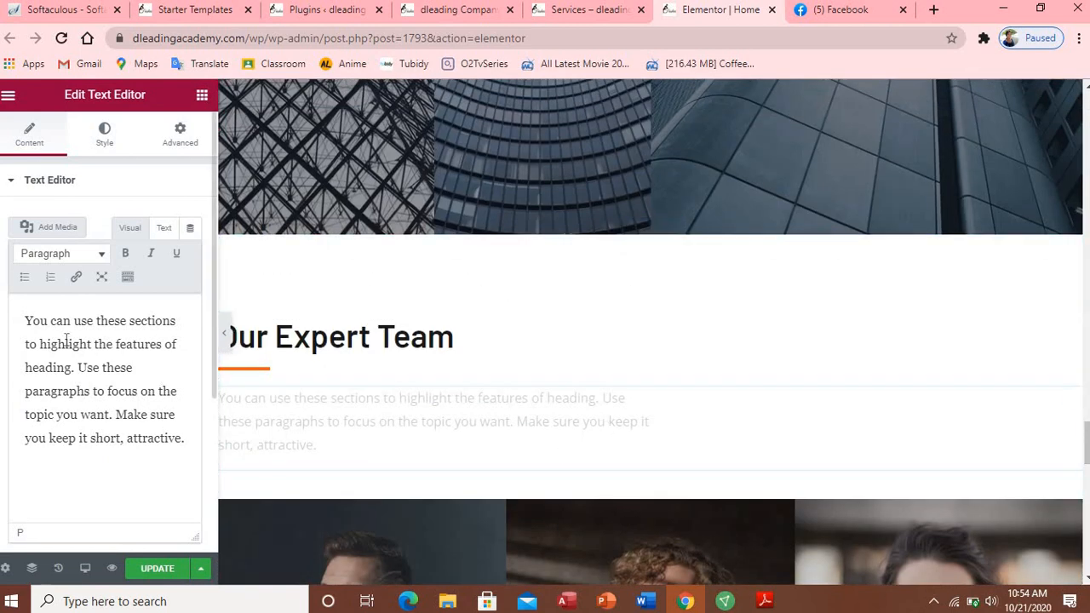
{"action": "left_click_drag", "start_coordinate": [28, 320], "coordinate": [189, 452]}
{"action": "type", "text": "He"}
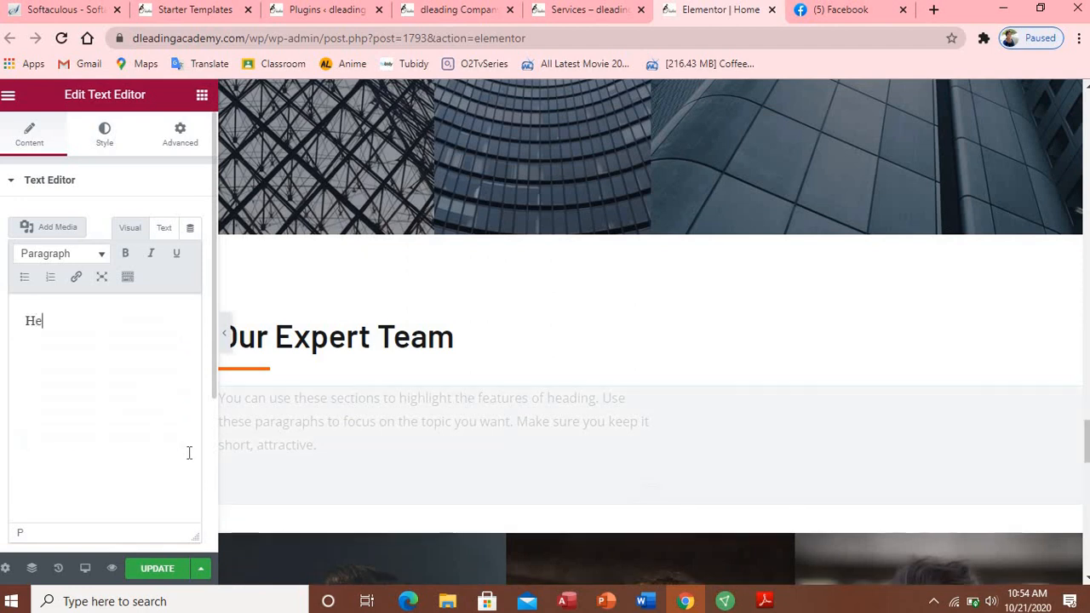
{"action": "type", "text": "re is the "}
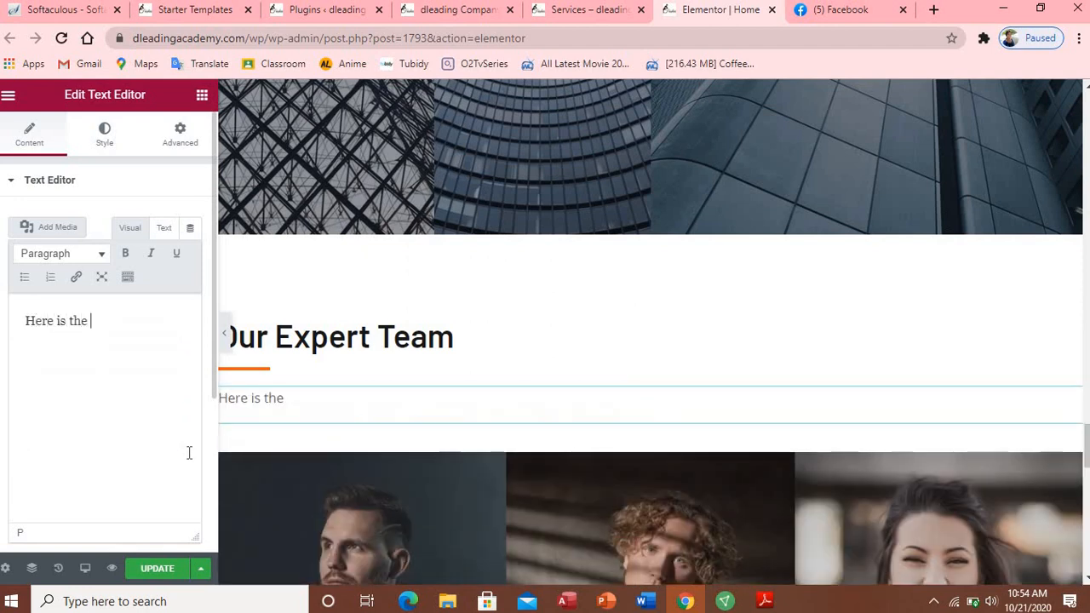
{"action": "type", "text": "list of "}
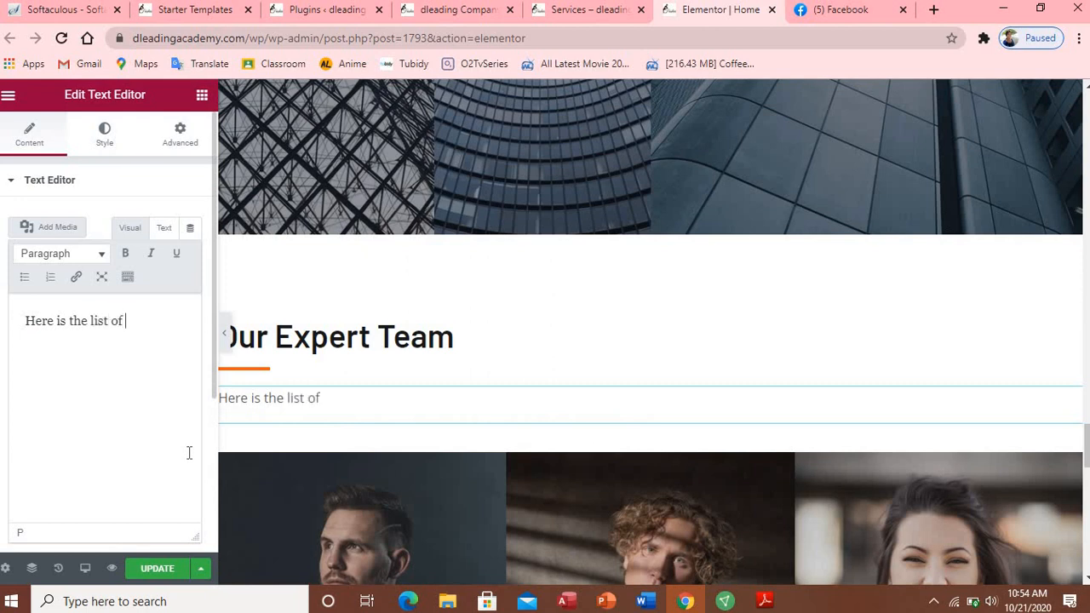
{"action": "type", "text": "our Expertise"}
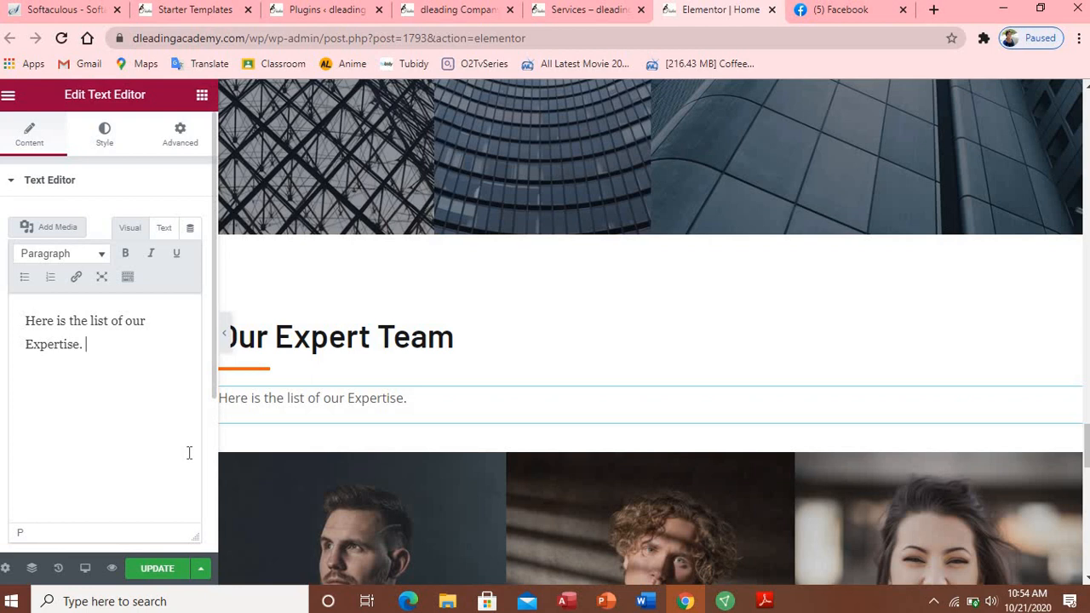
{"action": "type", "text": "they"}
{"action": "double_click", "coordinate": [95, 346]}
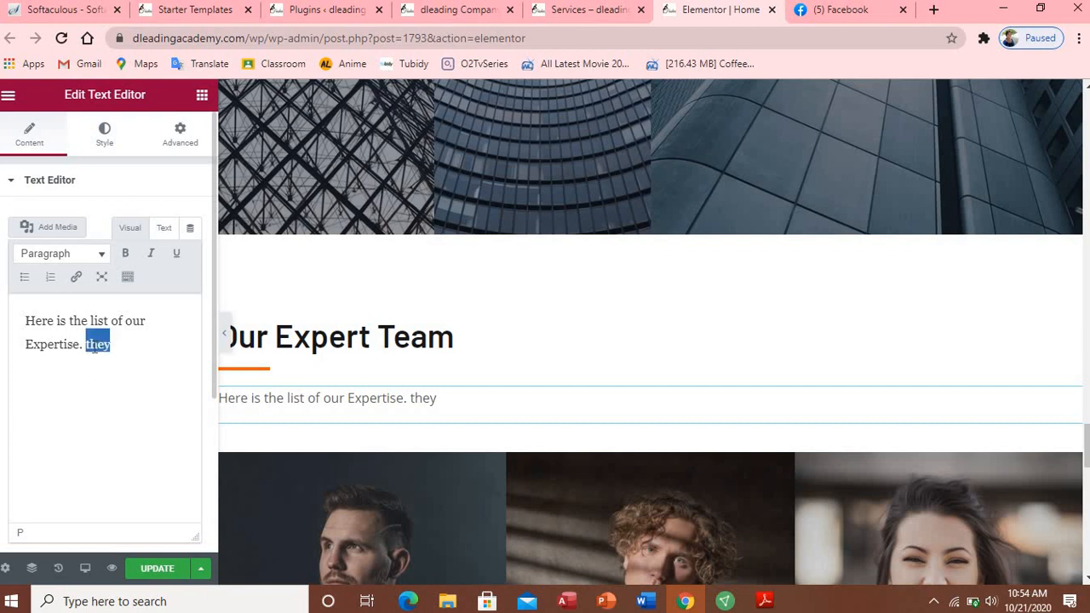
{"action": "type", "text": "They are "}
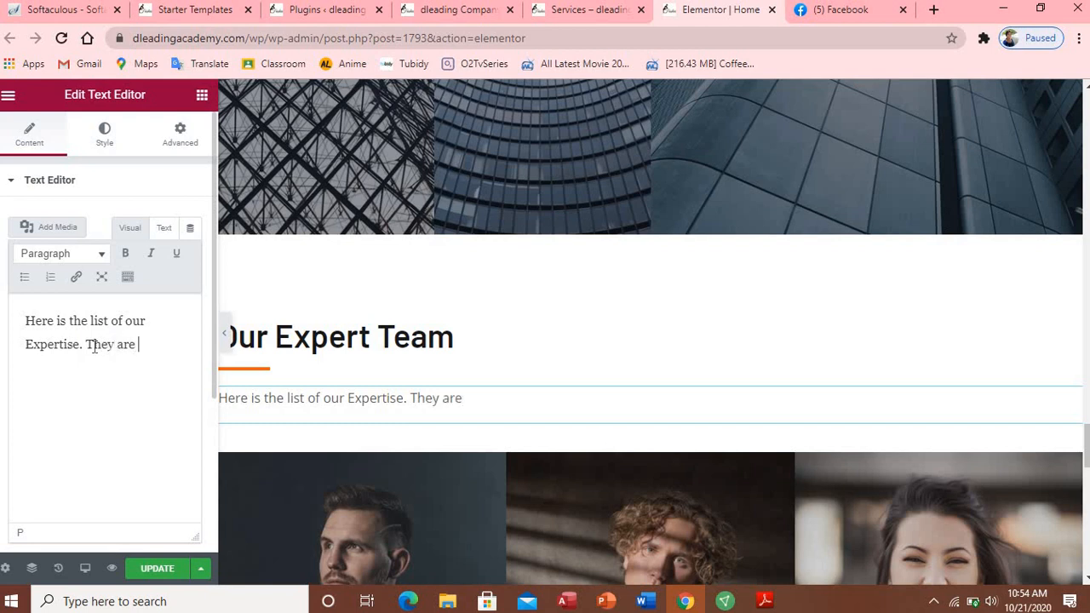
{"action": "type", "text": "the reason beh"}
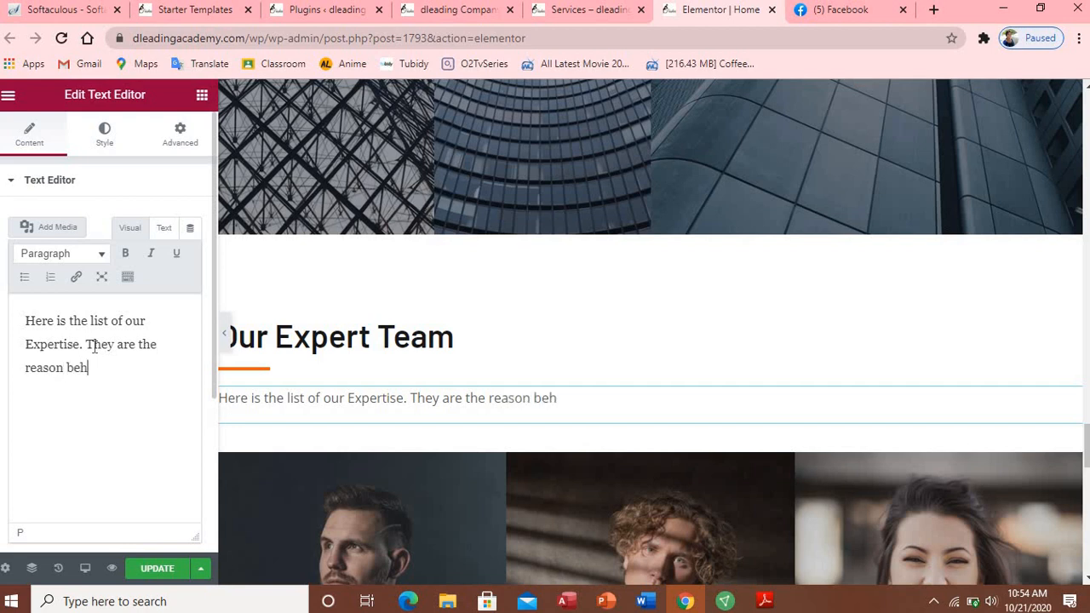
{"action": "type", "text": "inf"}
{"action": "key", "text": "BackSpace"}
{"action": "type", "text": "d our s"}
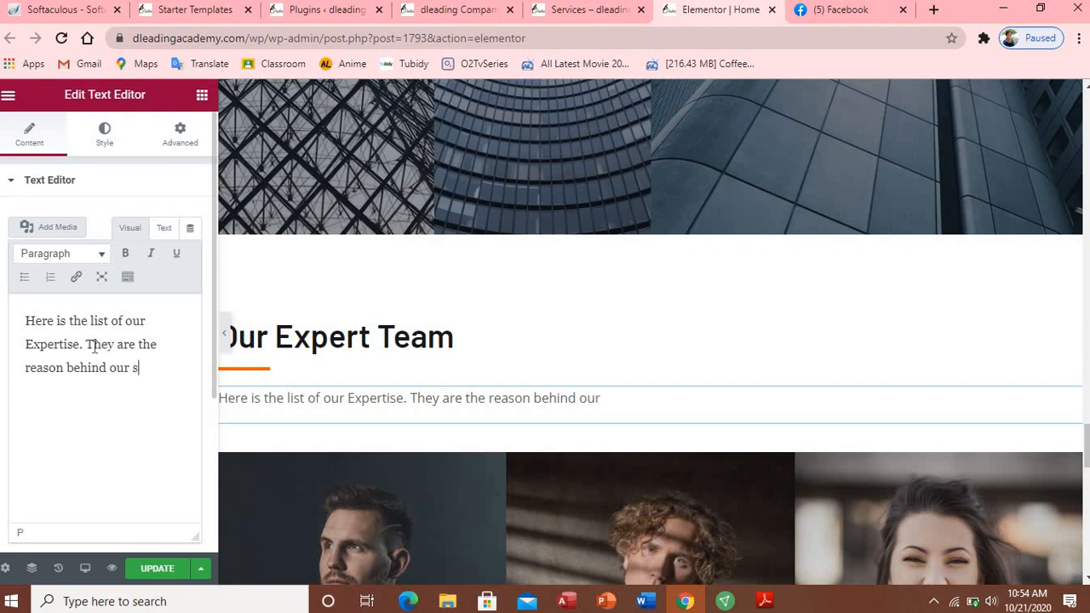
{"action": "type", "text": "uccess"}
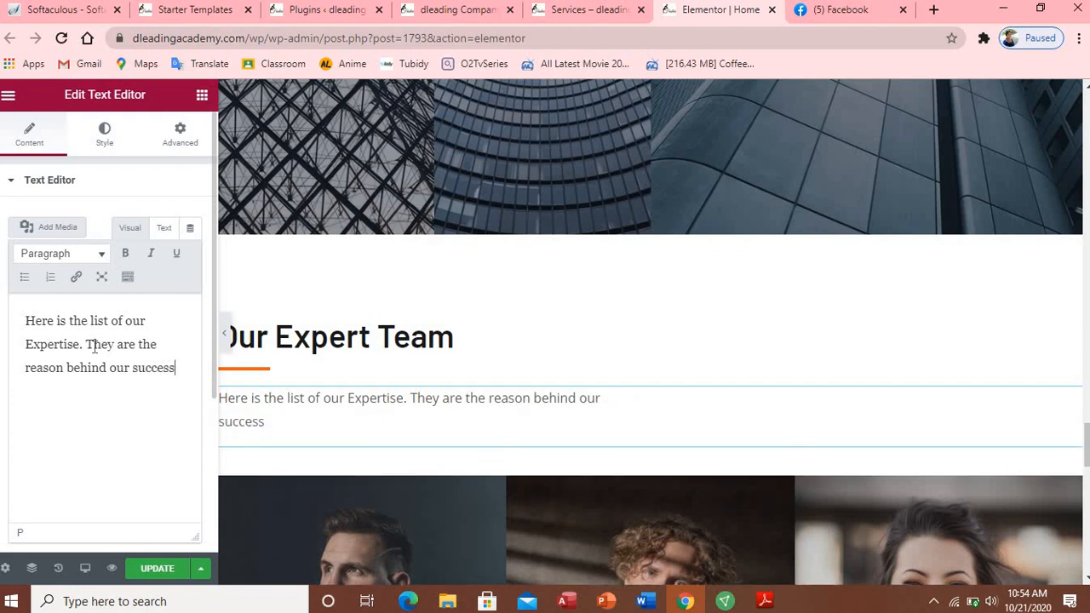
{"action": "type", "text": "."}
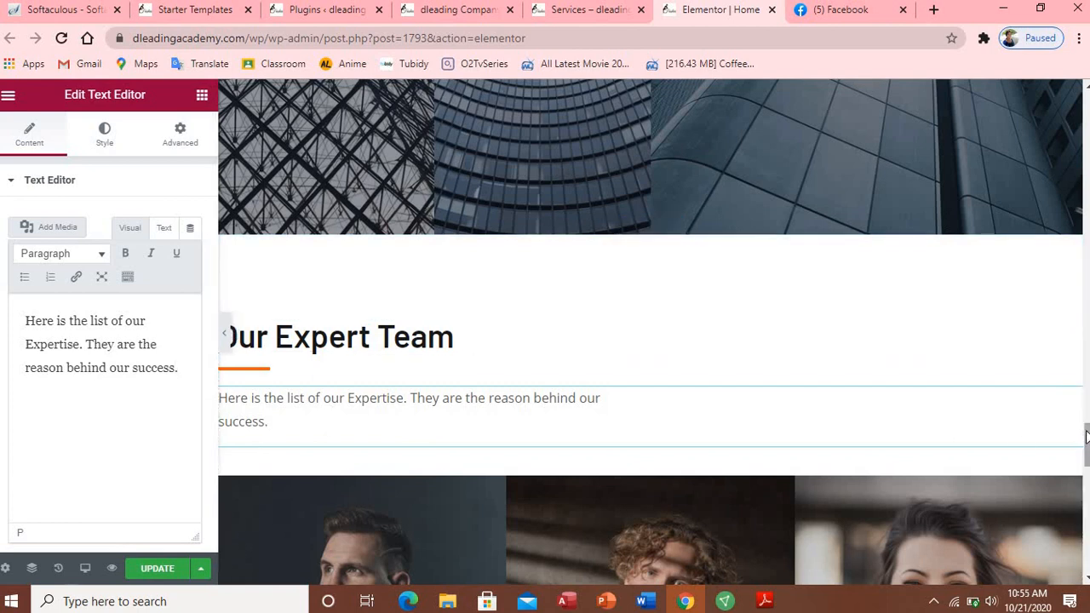
{"action": "left_click_drag", "start_coordinate": [1087, 439], "coordinate": [1087, 471]}
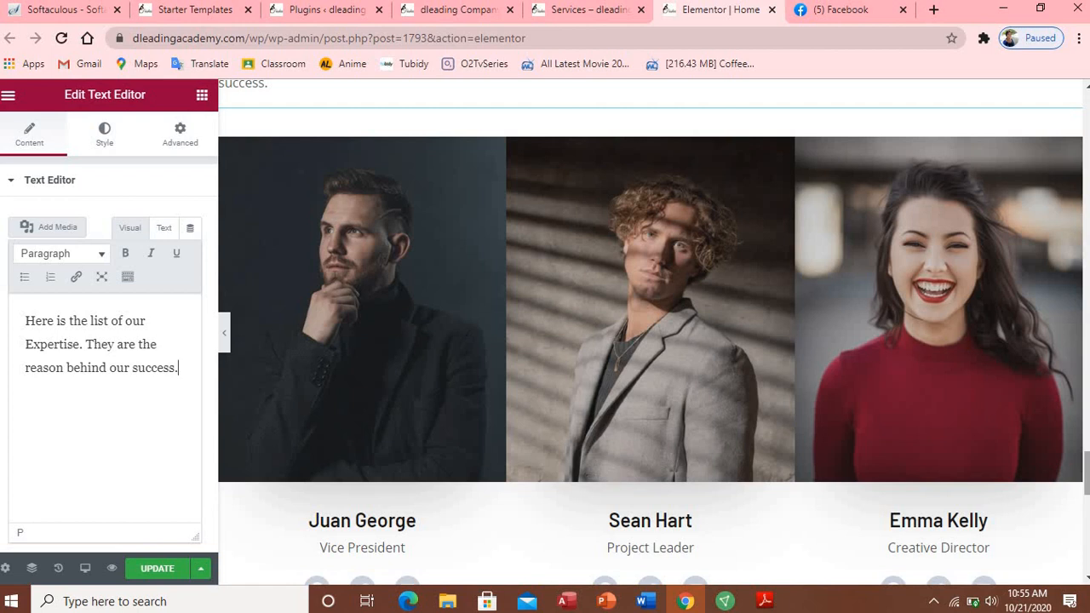
Step: Replace the first Expert Team card's name with the new member's full name
{"action": "left_click_drag", "start_coordinate": [1087, 473], "coordinate": [1087, 487]}
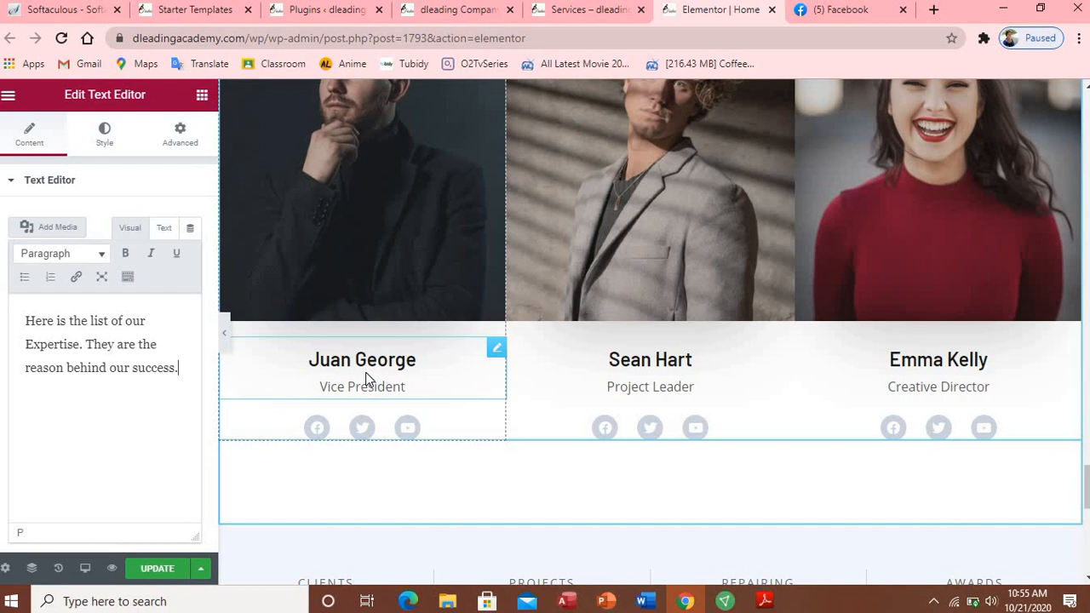
{"action": "left_click", "coordinate": [438, 362]}
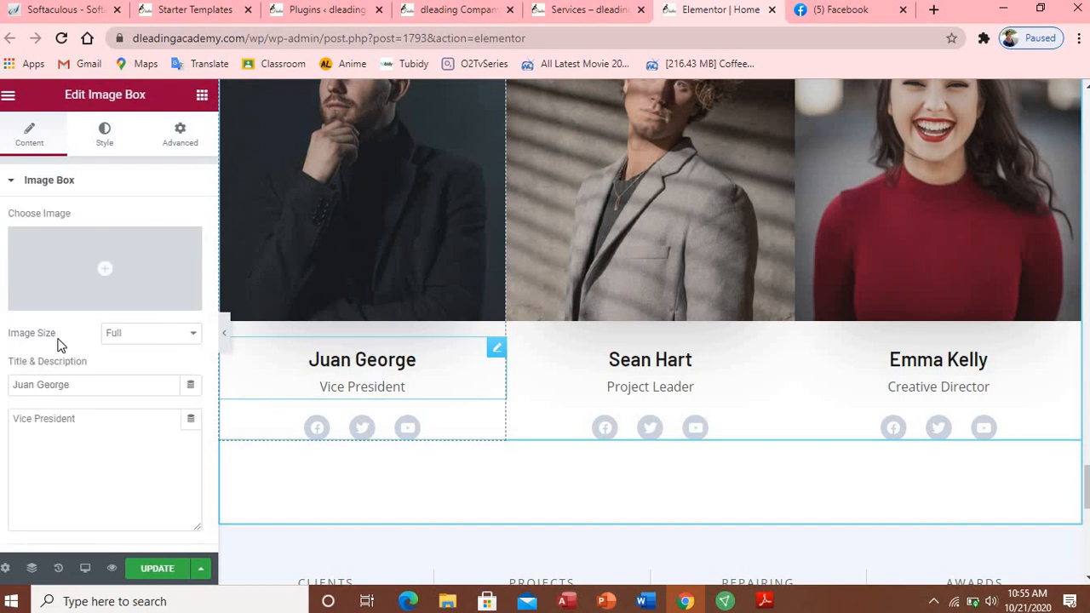
{"action": "mouse_move", "coordinate": [91, 292]}
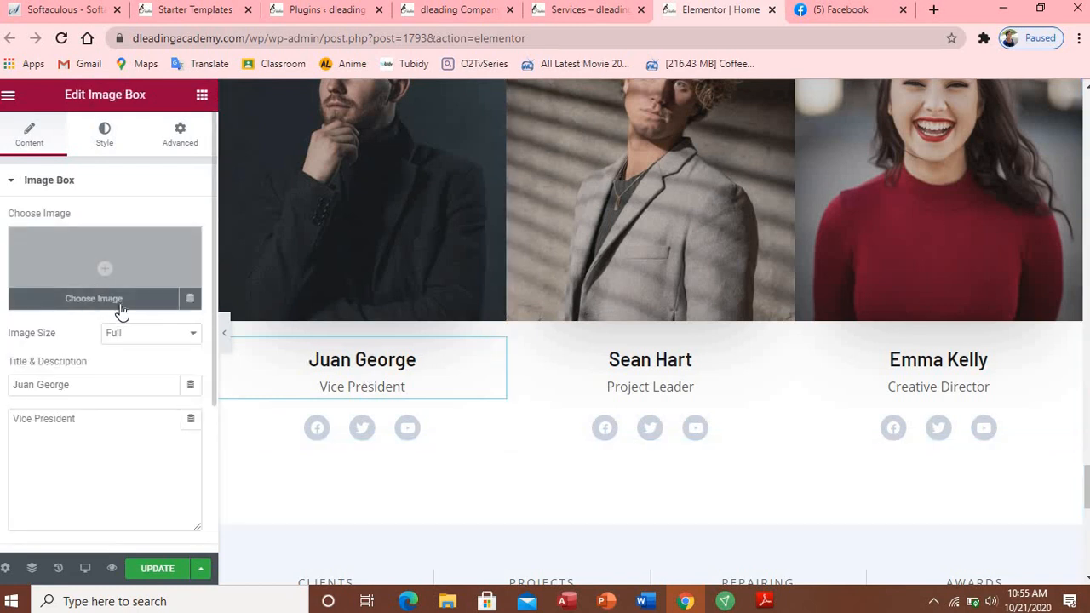
{"action": "left_click", "coordinate": [378, 185]}
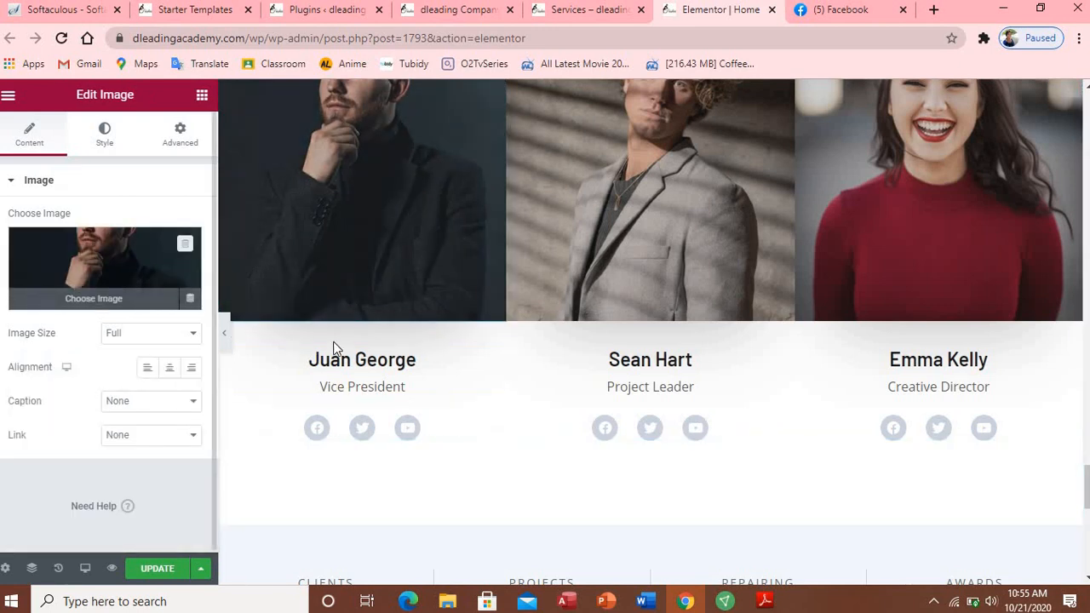
{"action": "left_click", "coordinate": [344, 363]}
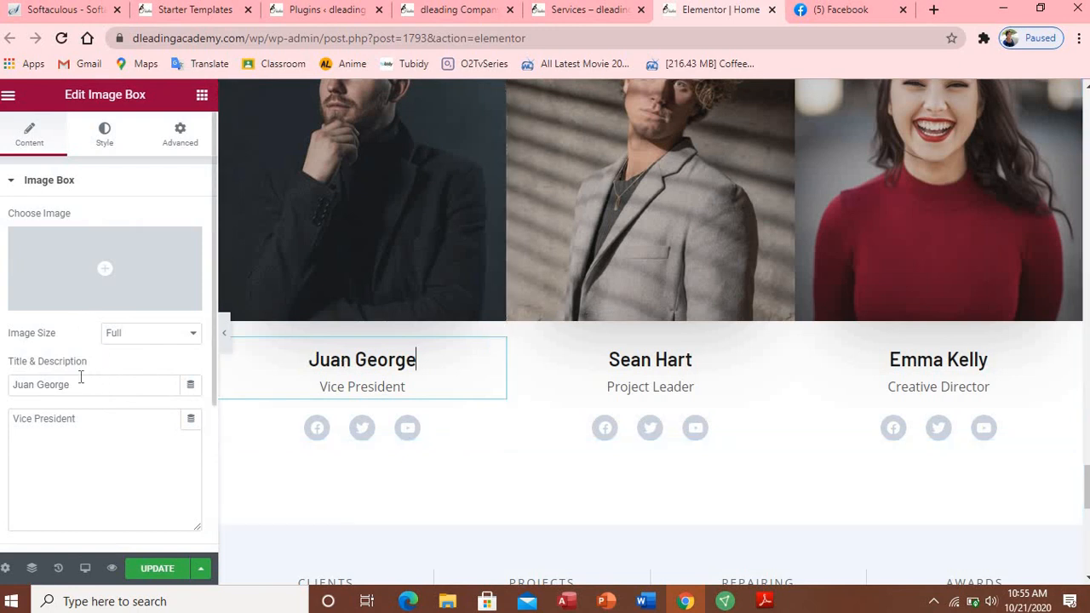
{"action": "left_click_drag", "start_coordinate": [78, 383], "coordinate": [12, 384]}
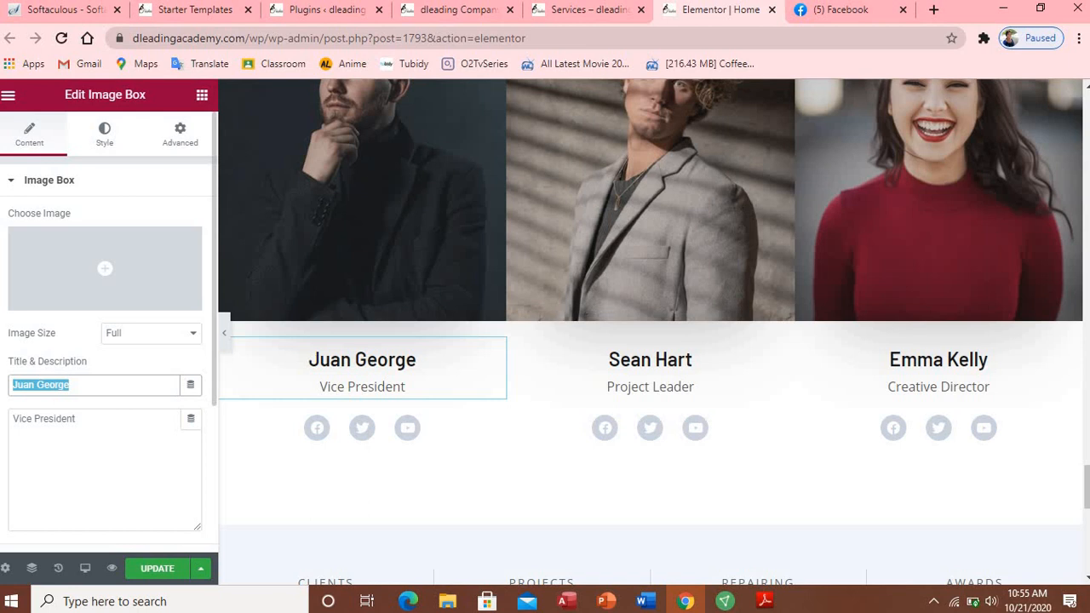
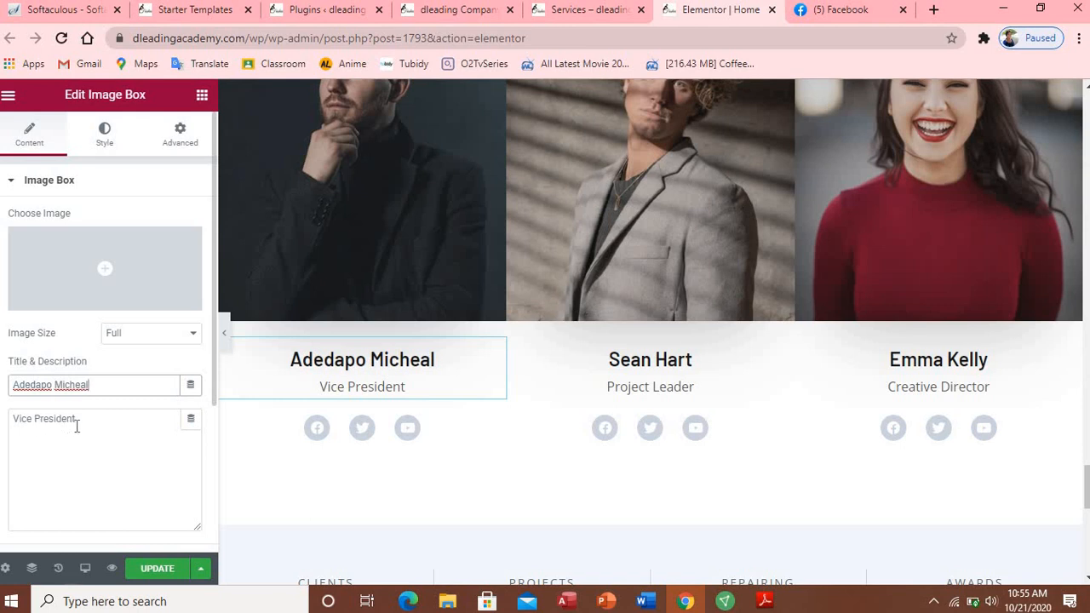
Step: Change the first card's role from Vice President to CEO
{"action": "left_click_drag", "start_coordinate": [75, 418], "coordinate": [3, 419]}
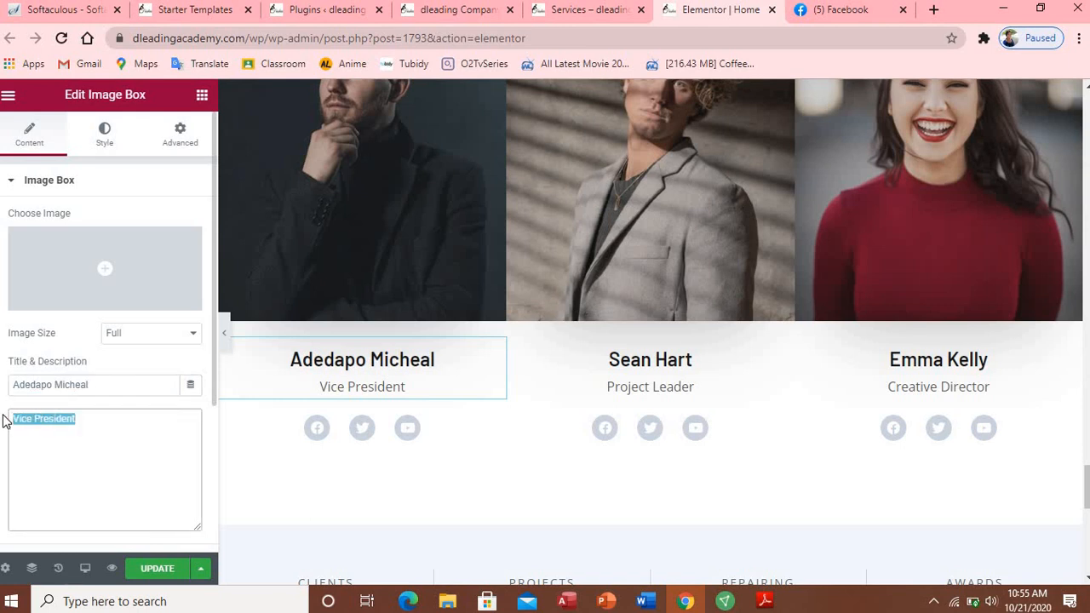
{"action": "key", "text": "BackSpace"}
{"action": "type", "text": "CE"}
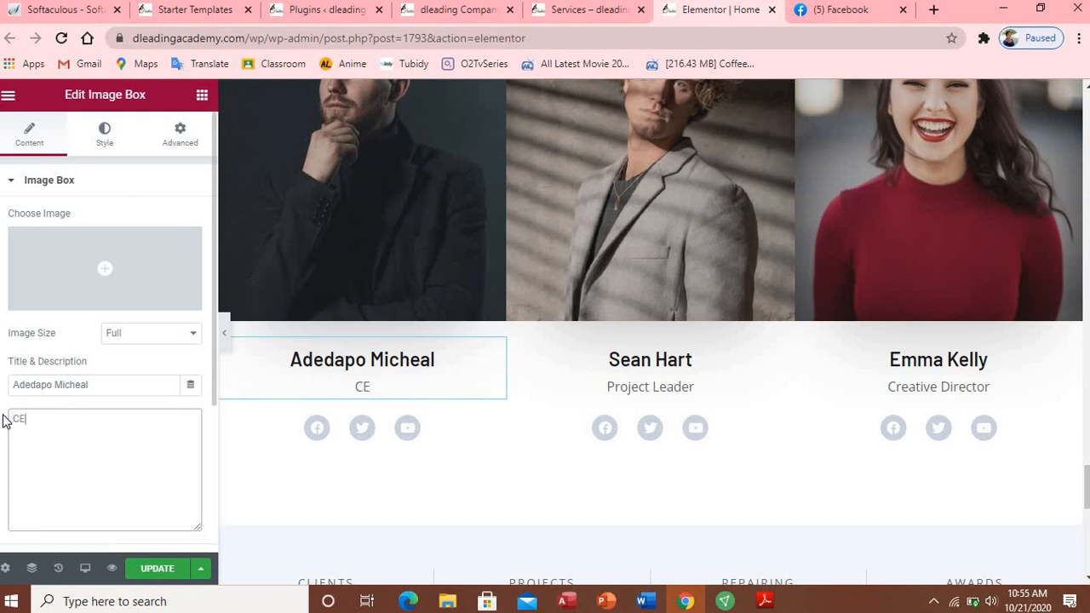
{"action": "type", "text": "O o"}
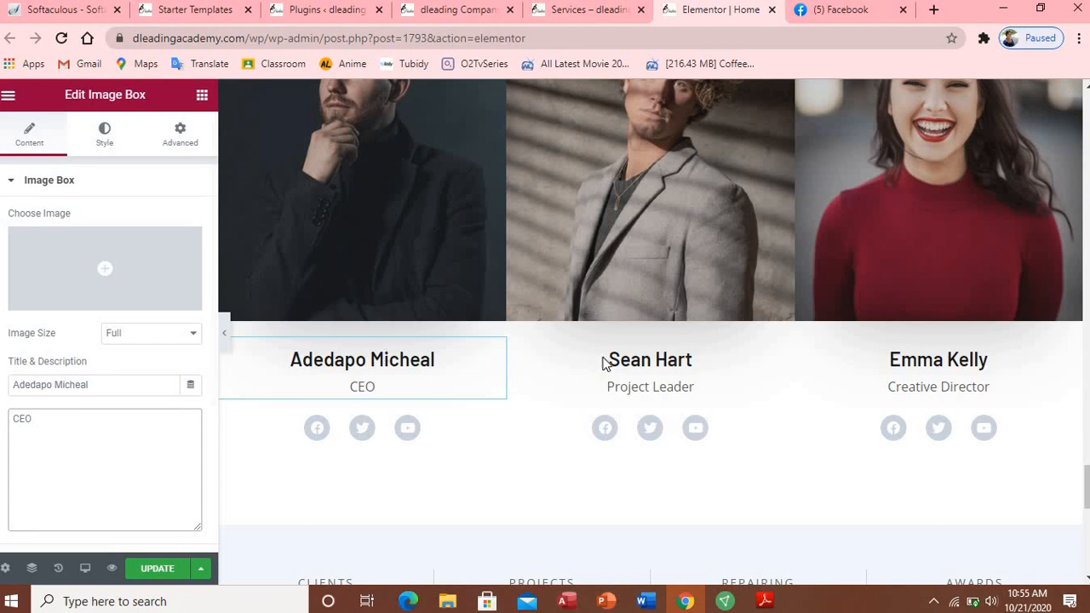
{"action": "left_click", "coordinate": [298, 427]}
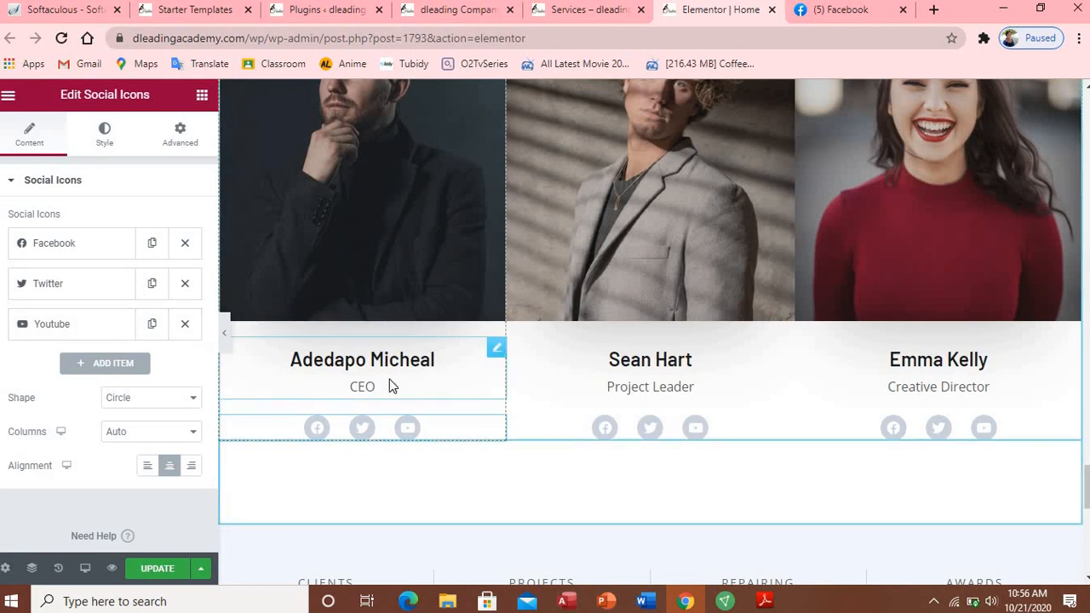
Step: Inspect the first card's Twitter and Facebook social icon entries
{"action": "left_click", "coordinate": [57, 286]}
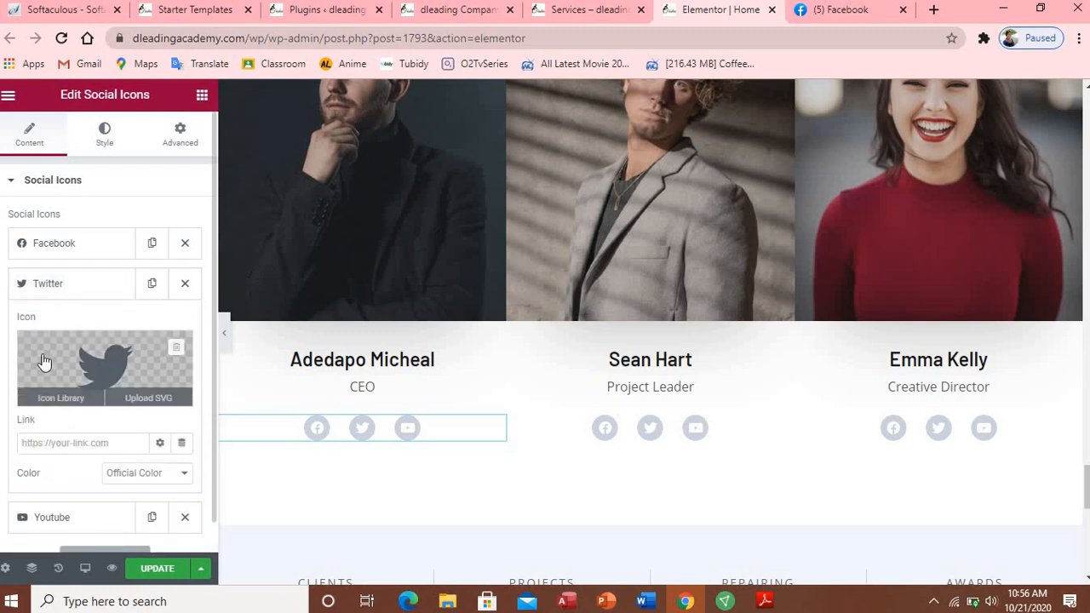
{"action": "left_click", "coordinate": [49, 284]}
{"action": "left_click", "coordinate": [48, 244]}
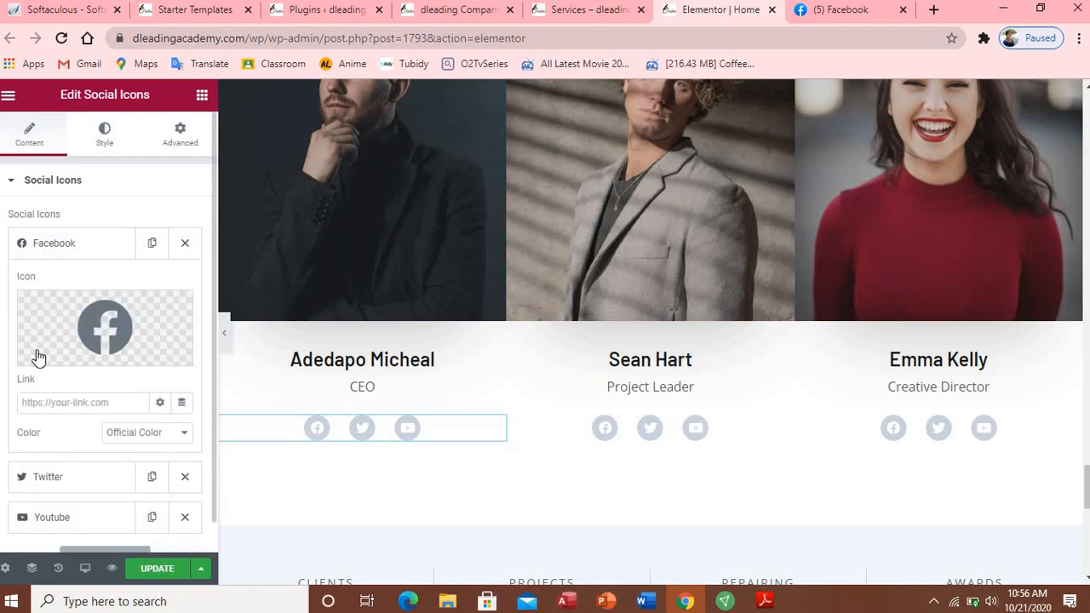
{"action": "left_click", "coordinate": [61, 246]}
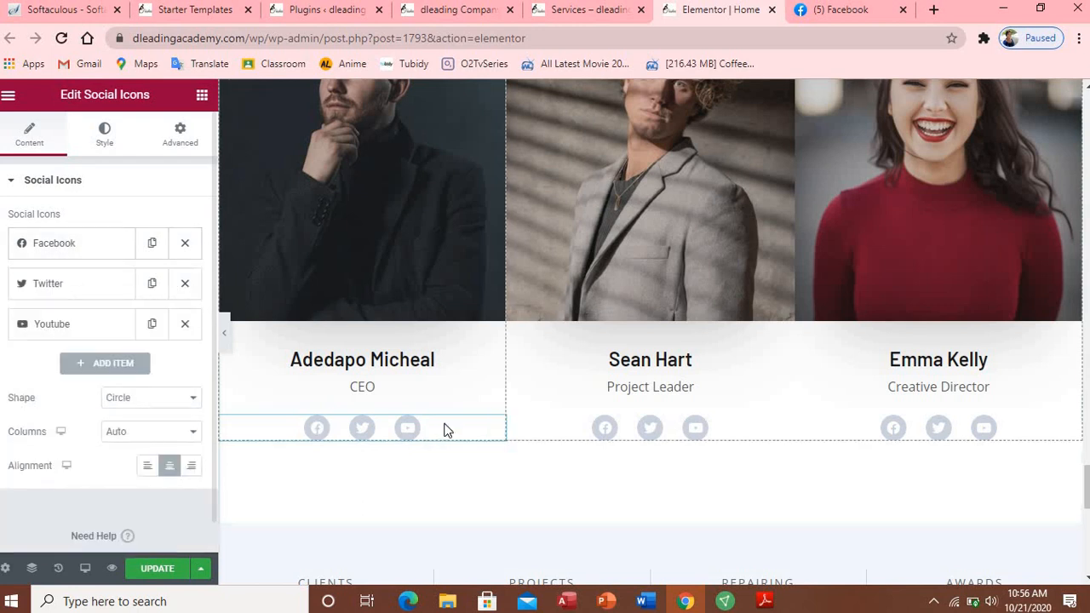
Step: Replace the second Expert Team card's name with the new member's full name, keeping the Project Leader role
{"action": "left_click", "coordinate": [692, 364]}
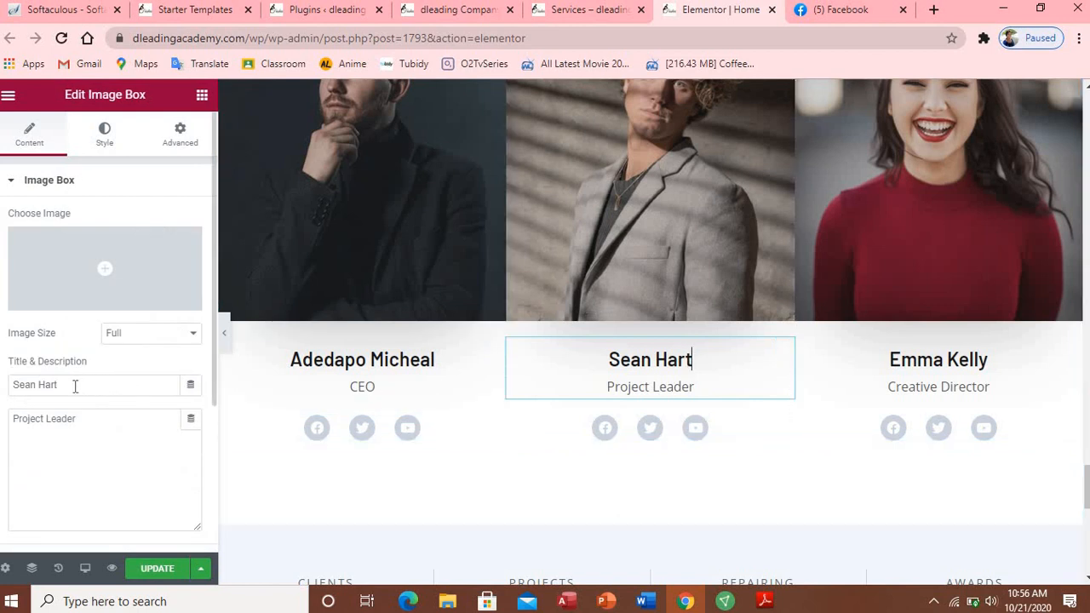
{"action": "left_click_drag", "start_coordinate": [60, 384], "coordinate": [11, 390]}
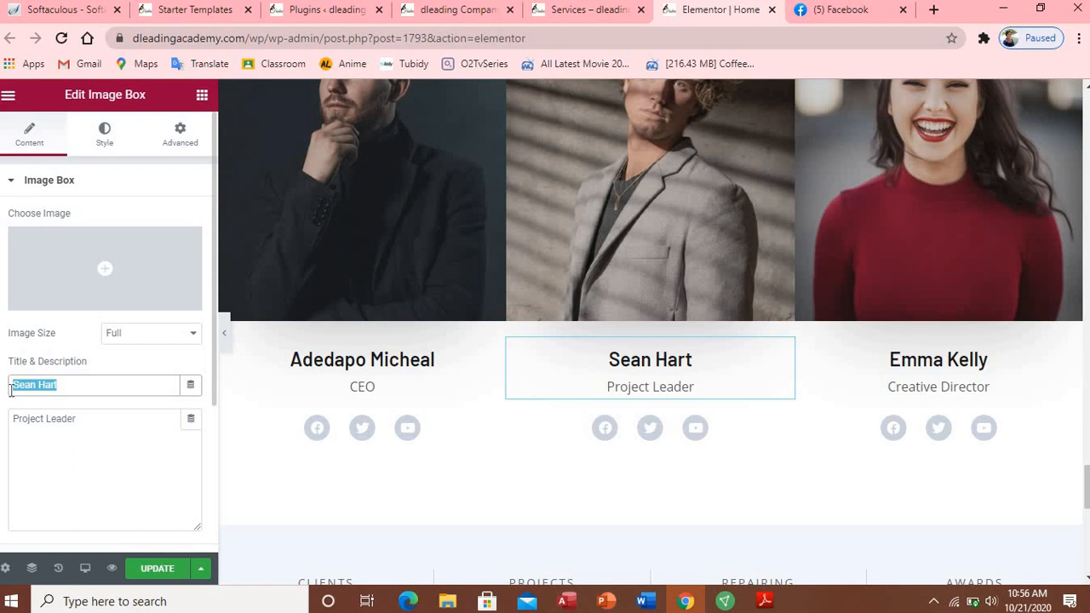
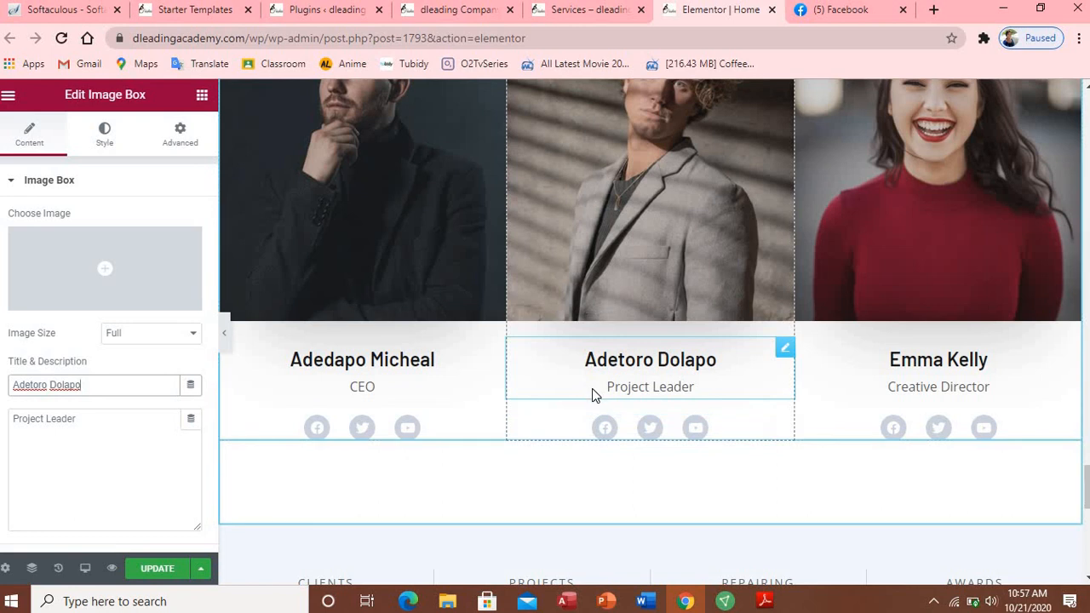
{"action": "left_click_drag", "start_coordinate": [90, 418], "coordinate": [15, 420]}
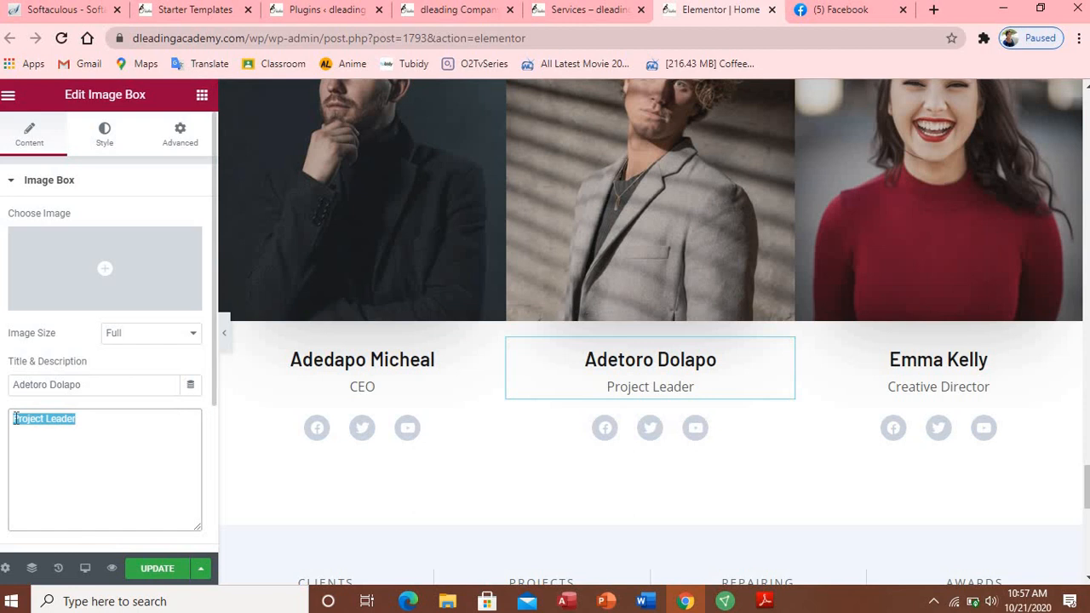
Step: Set the second card's role to Director and enter a different member's full name
{"action": "type", "text": "Direc"}
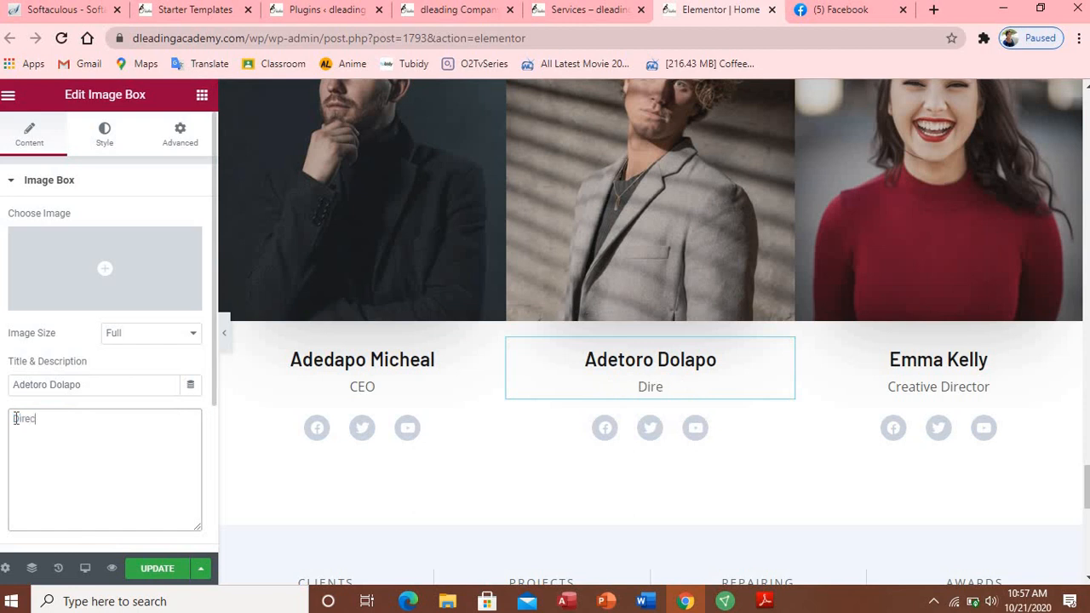
{"action": "type", "text": "tor"}
{"action": "double_click", "coordinate": [65, 384]}
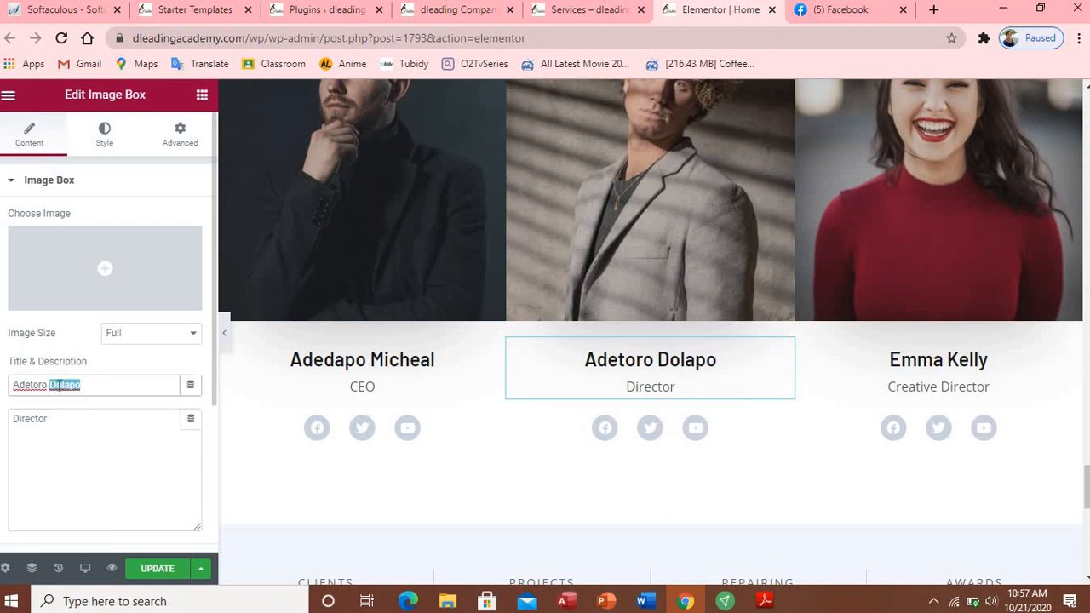
{"action": "key", "text": "BackSpace"}
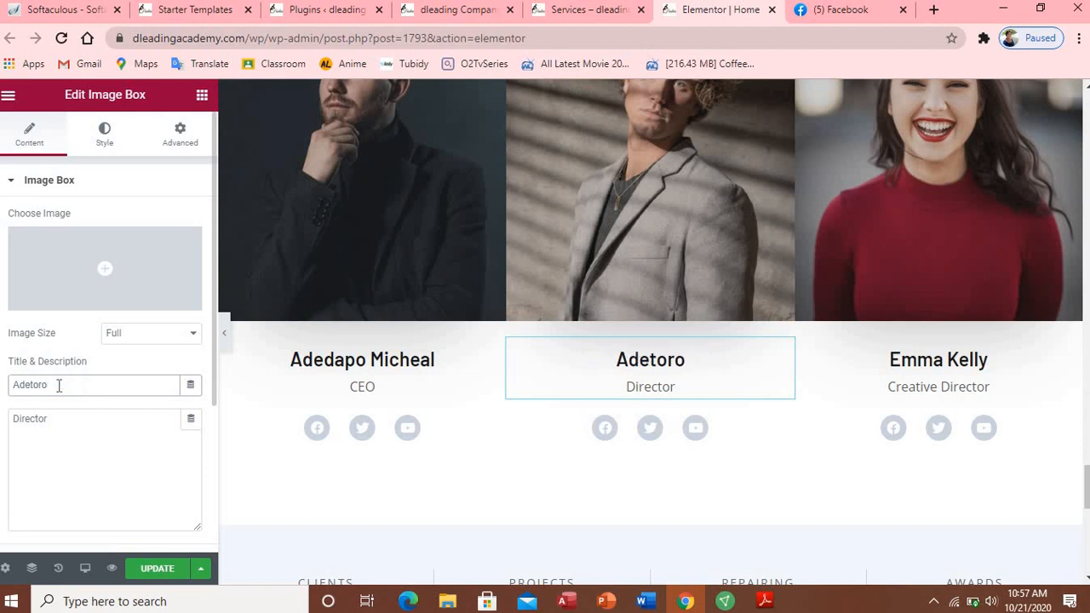
{"action": "key", "text": "BackSpace"}
{"action": "key", "text": "BackSpace"}
{"action": "key", "text": "BackSpace"}
{"action": "key", "text": "BackSpace"}
{"action": "key", "text": "BackSpace"}
{"action": "key", "text": "BackSpace"}
{"action": "key", "text": "BackSpace"}
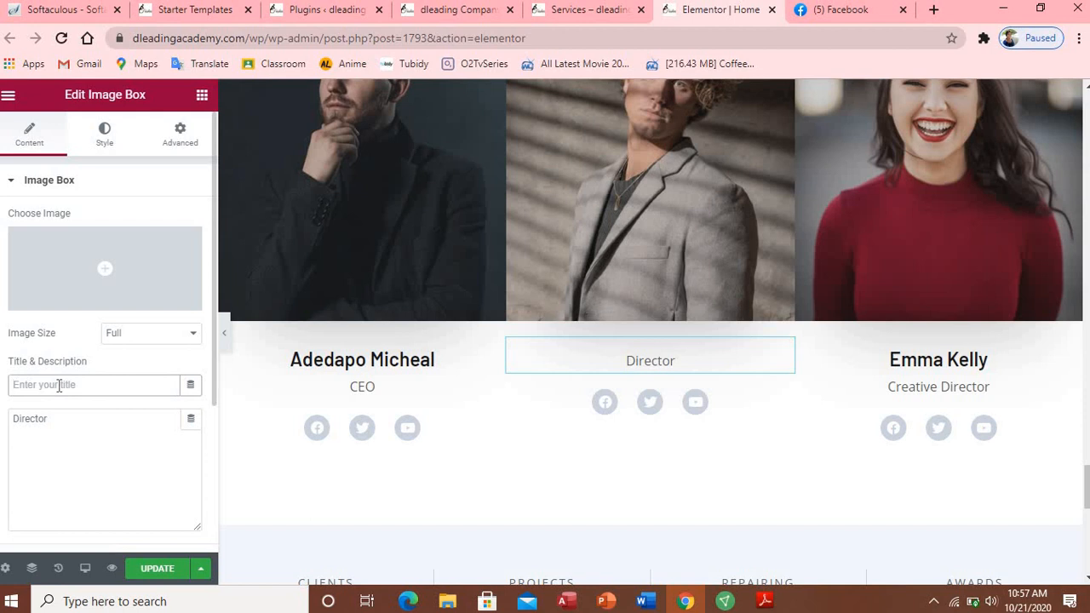
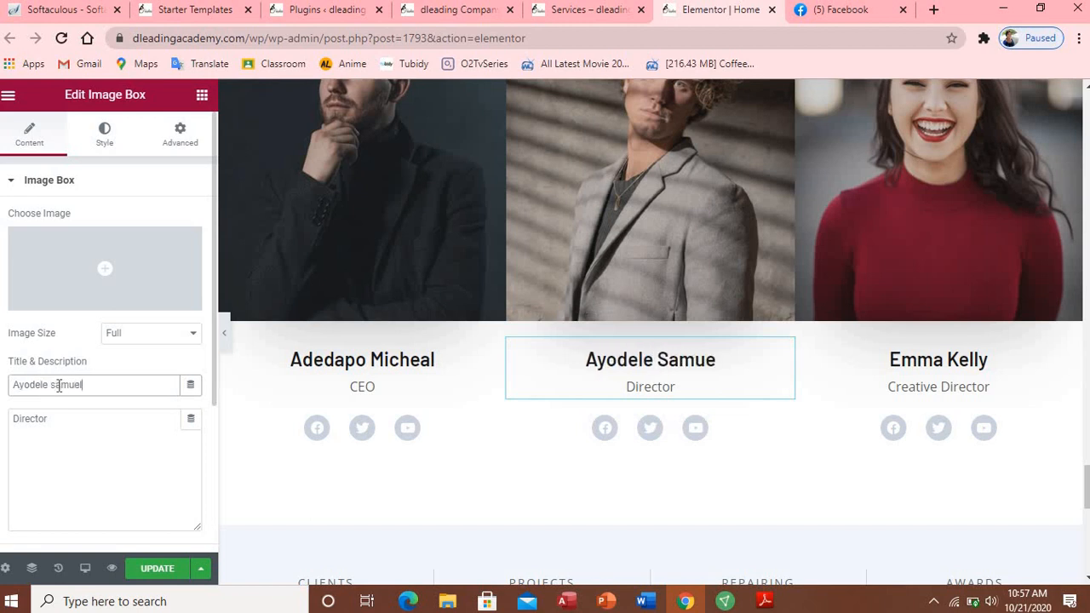
{"action": "key", "text": "ctrl+shift+Left"}
{"action": "left_click", "coordinate": [66, 423]}
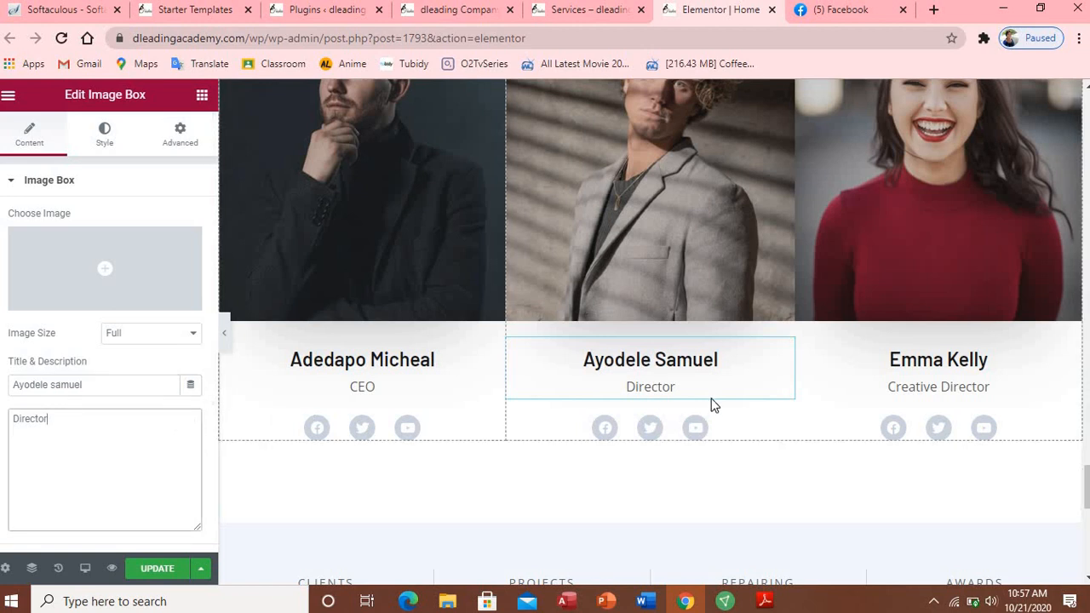
{"action": "left_click", "coordinate": [903, 373]}
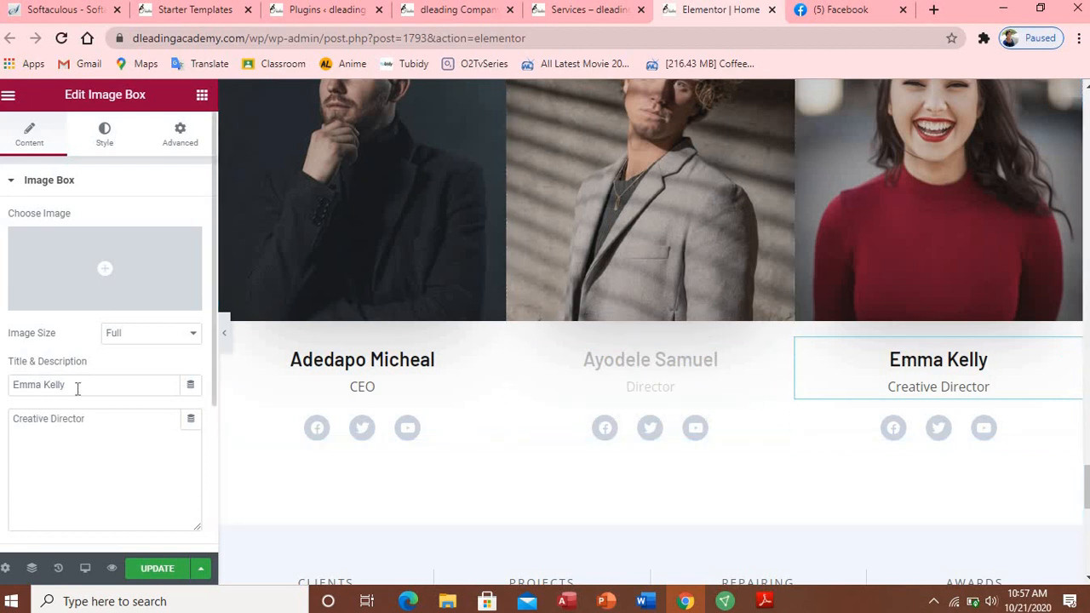
Step: Replace the Creative Director card's name with the new member's full name
{"action": "left_click_drag", "start_coordinate": [75, 388], "coordinate": [12, 389]}
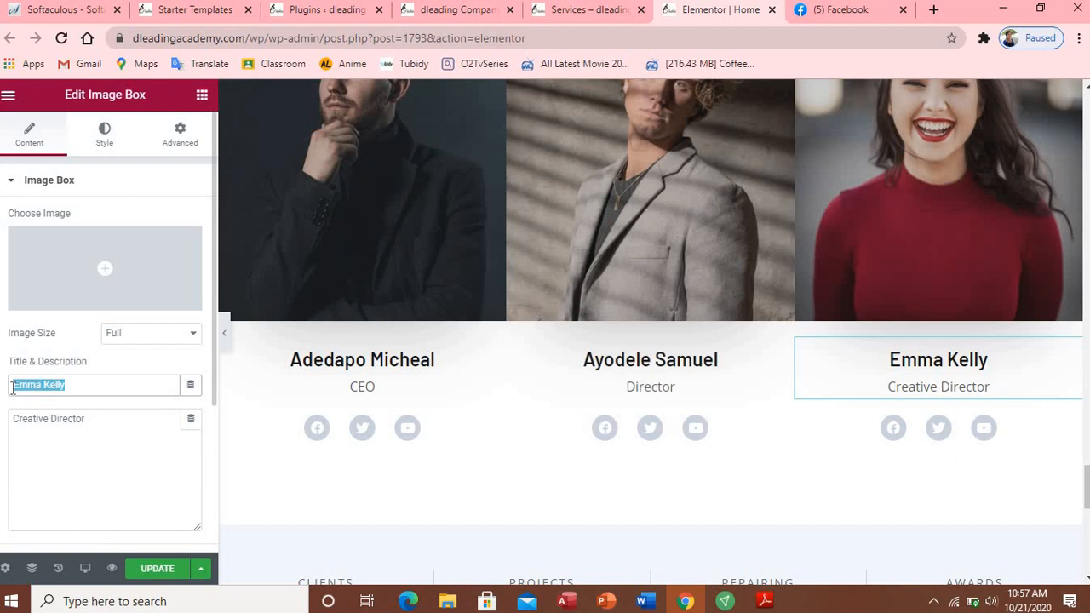
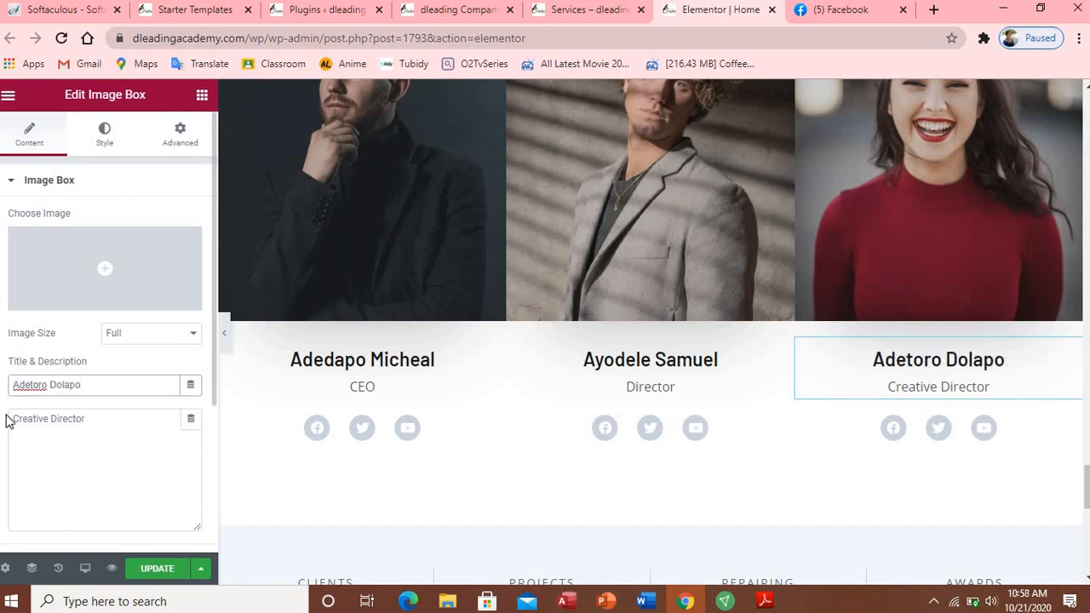
{"action": "left_click", "coordinate": [83, 419]}
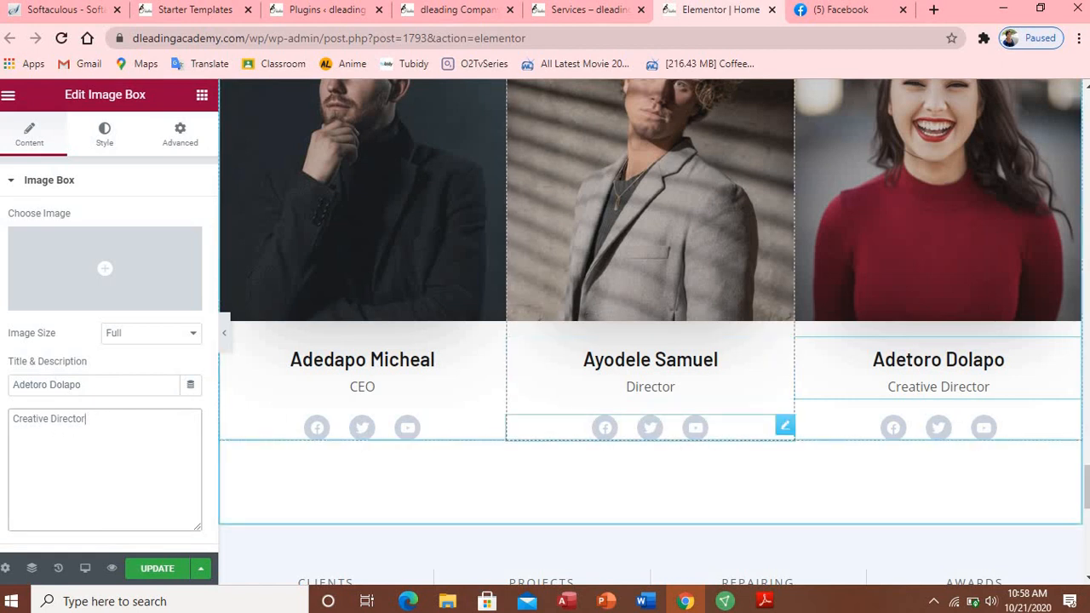
{"action": "left_click", "coordinate": [785, 425]}
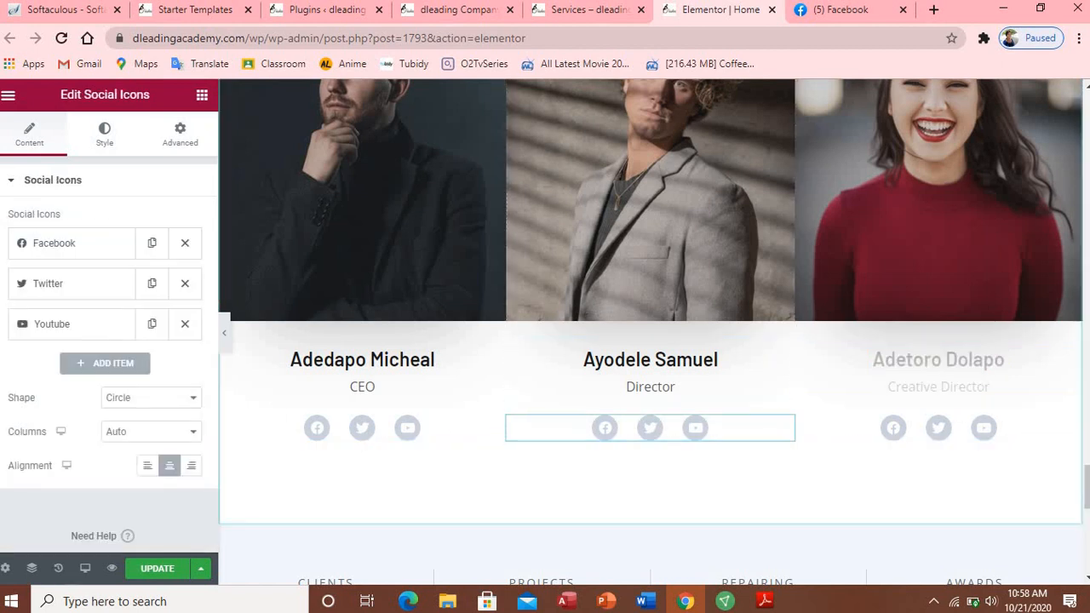
{"action": "scroll", "coordinate": [650, 332], "scroll_direction": "down", "scroll_amount": 4}
{"action": "scroll", "coordinate": [650, 332], "scroll_direction": "up", "scroll_amount": 1}
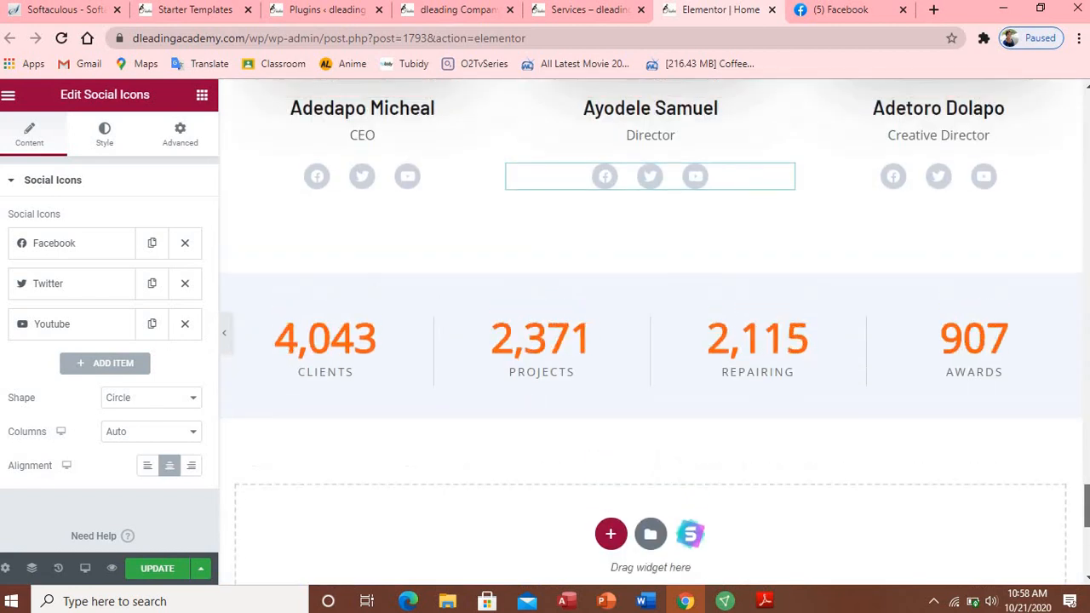
{"action": "scroll", "coordinate": [650, 326], "scroll_direction": "down", "scroll_amount": 1}
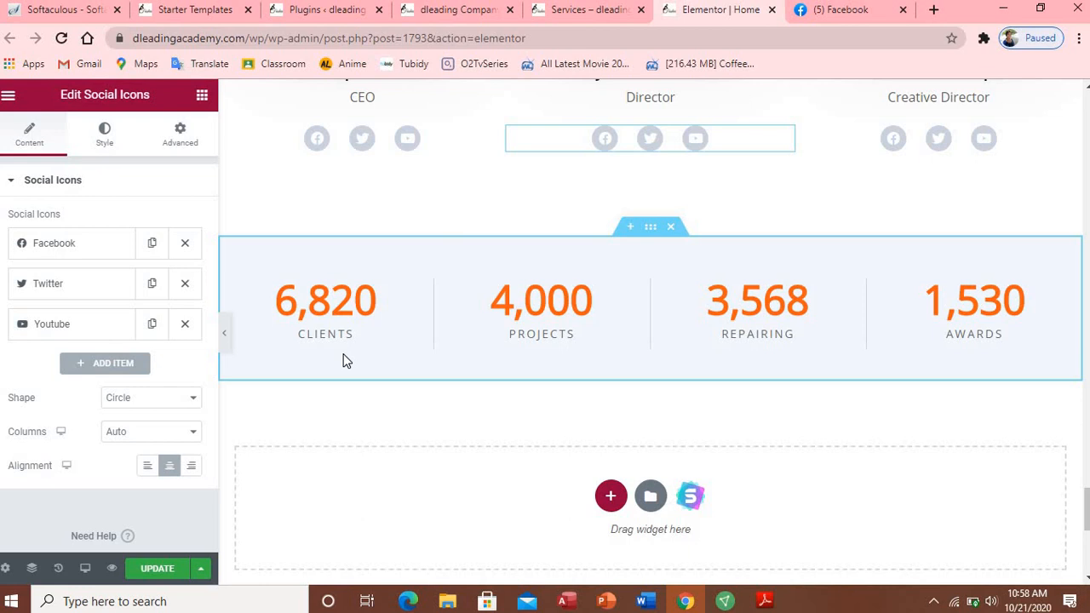
Step: Set the Clients counter's ending number to 1506 and the Projects counter's to 1000
{"action": "left_click", "coordinate": [383, 342]}
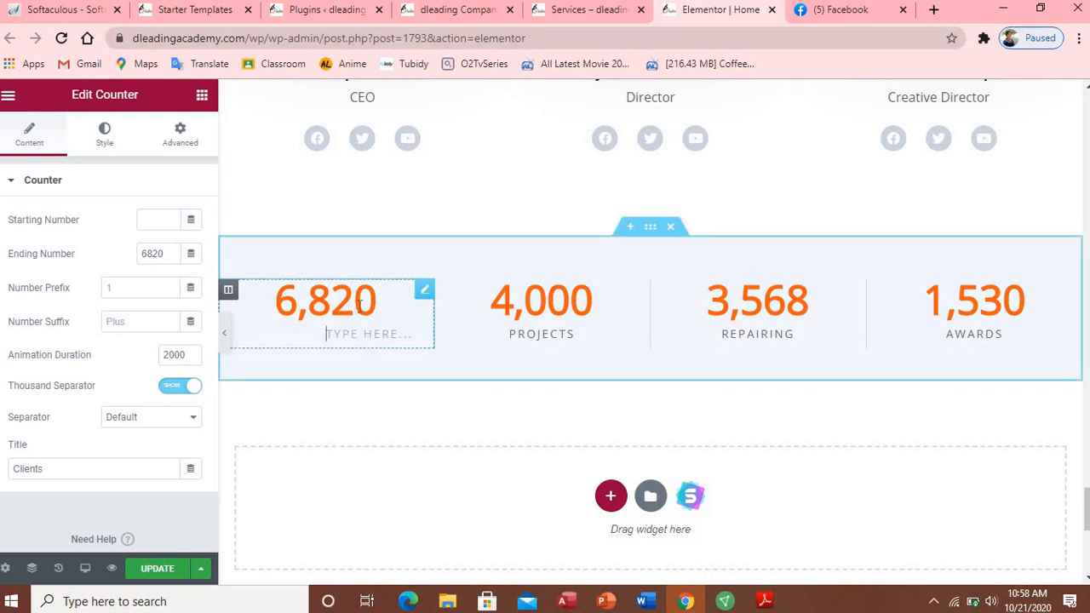
{"action": "left_click", "coordinate": [170, 257]}
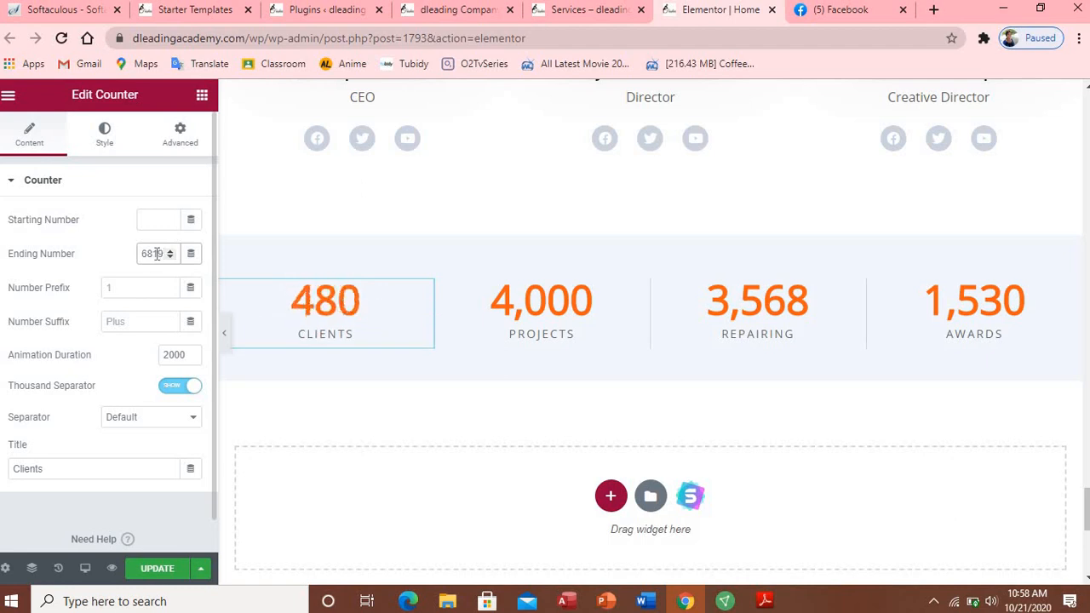
{"action": "double_click", "coordinate": [155, 252]}
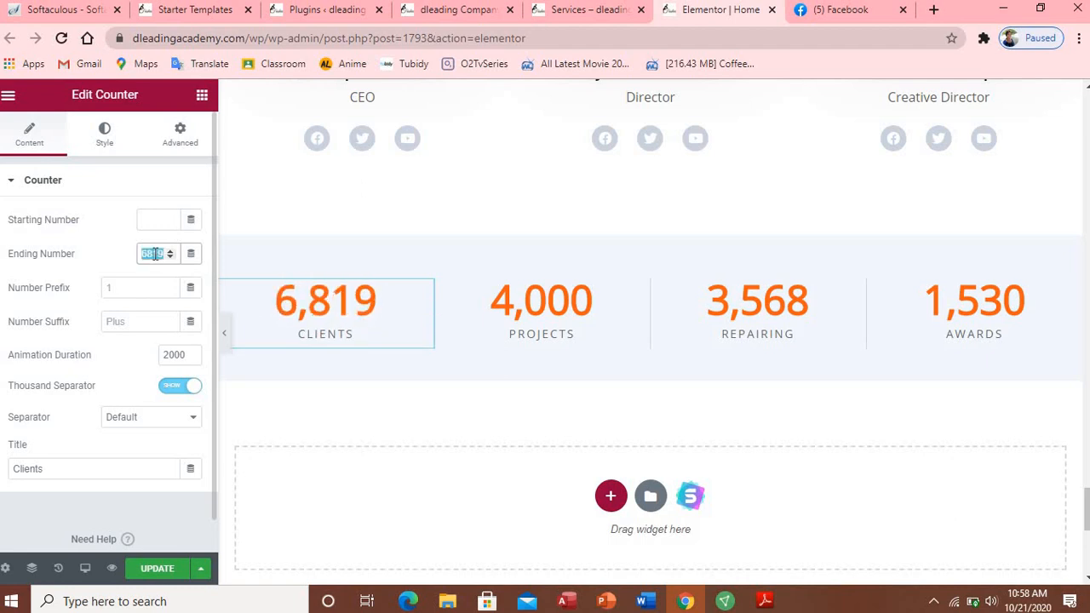
{"action": "type", "text": "150"}
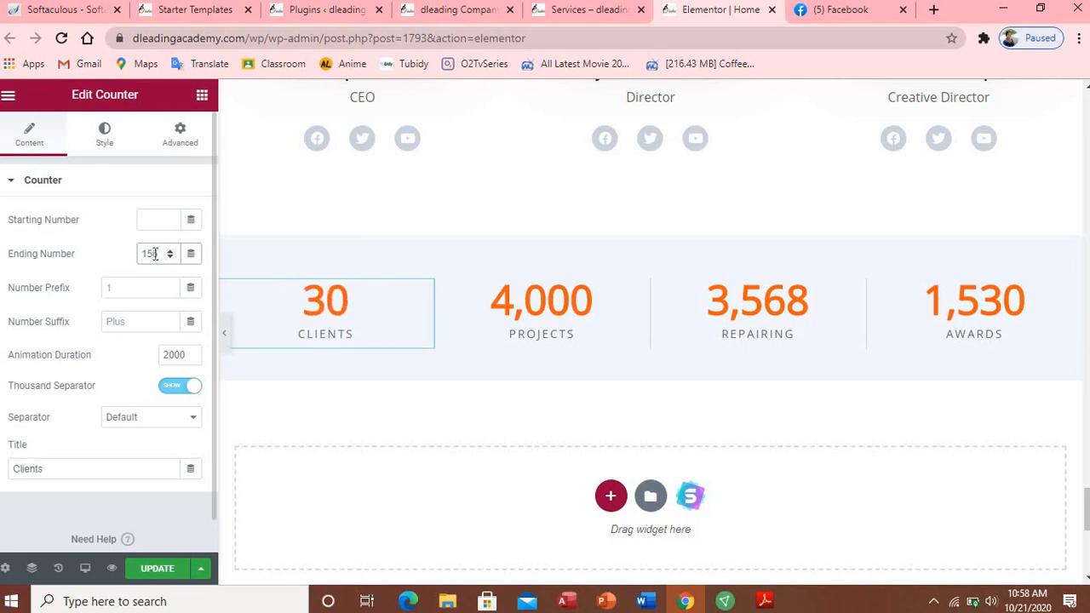
{"action": "type", "text": "6"}
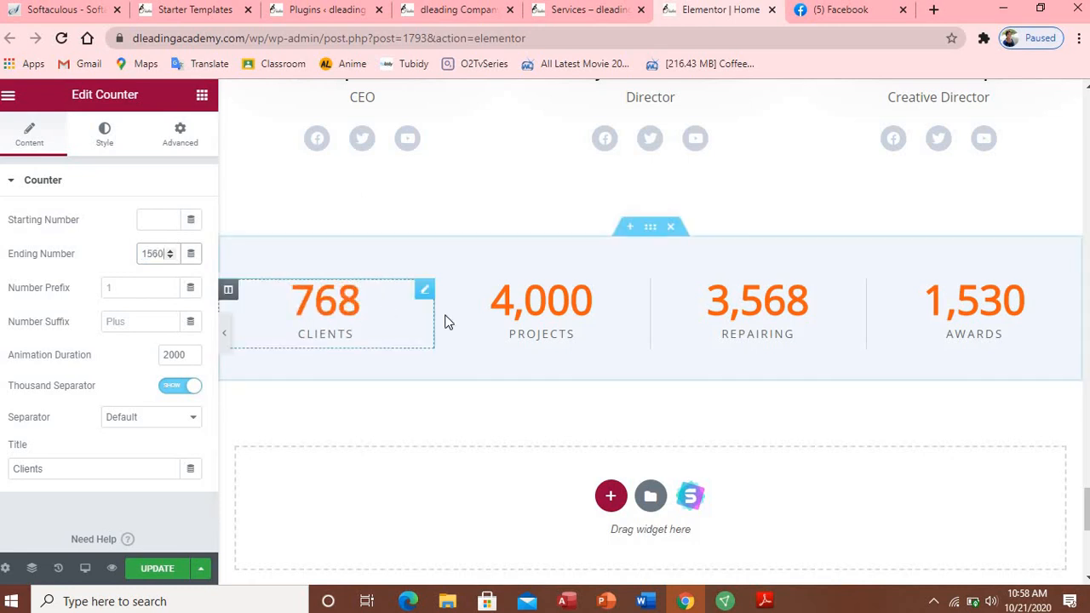
{"action": "left_click", "coordinate": [540, 304]}
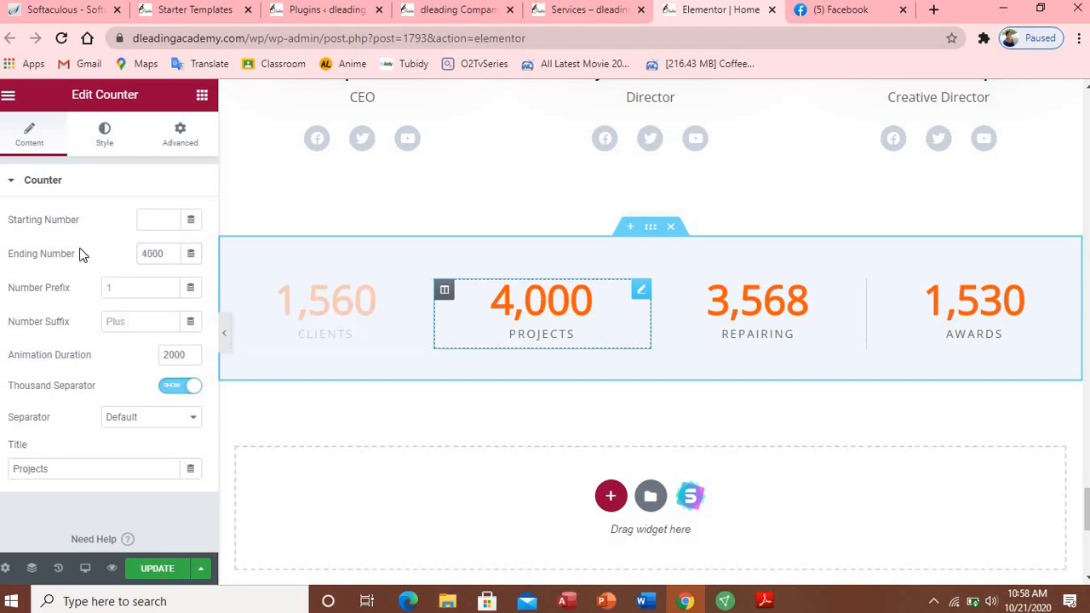
{"action": "double_click", "coordinate": [153, 253]}
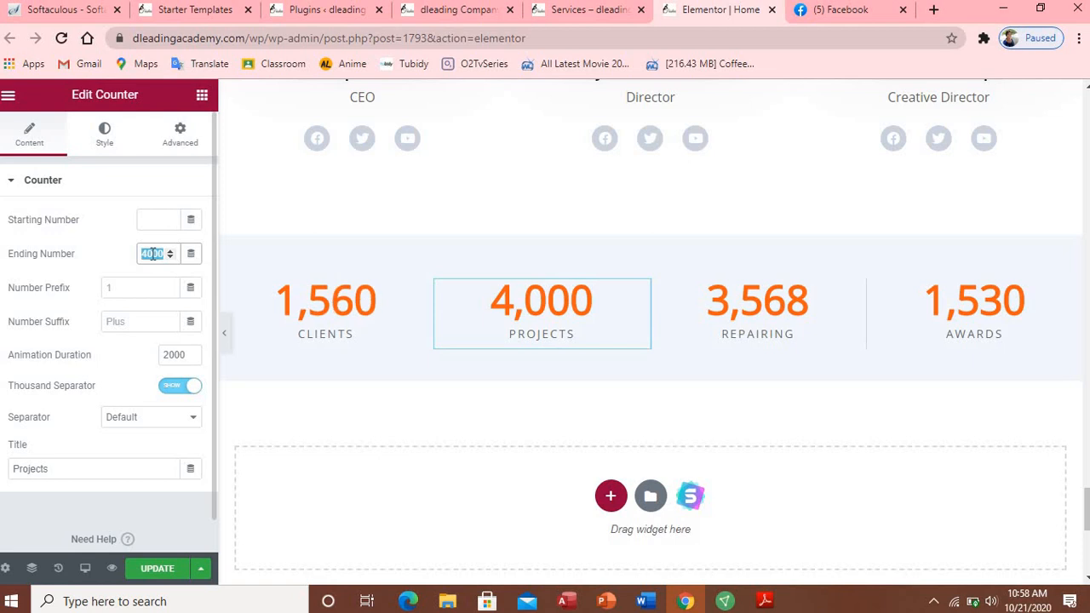
{"action": "type", "text": "1000"}
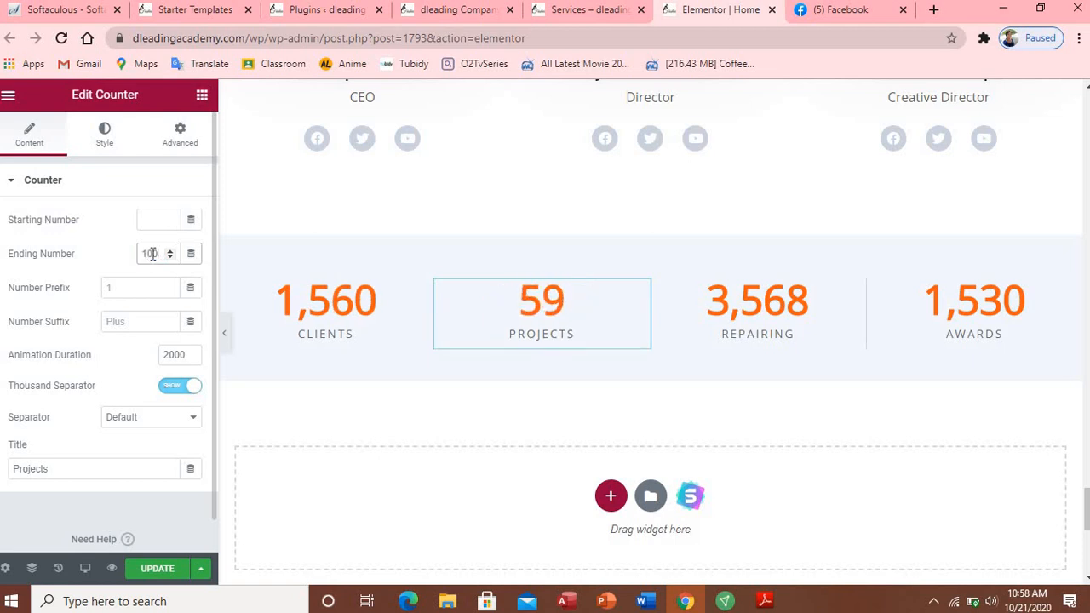
Step: Set the Repairing counter to 1200 and the Awards counter to 500, then update the page
{"action": "left_click", "coordinate": [782, 308]}
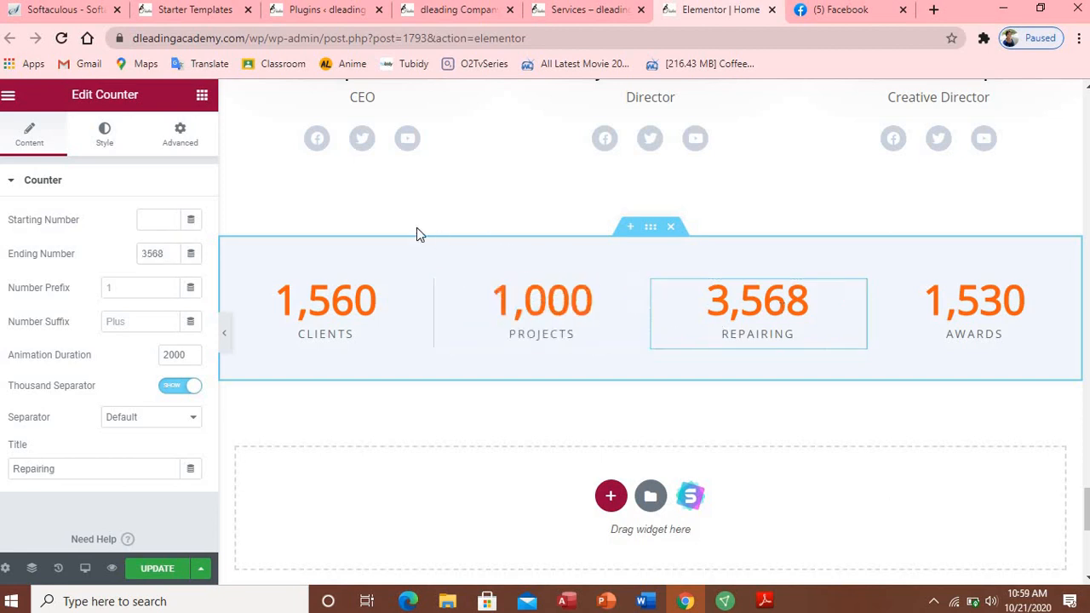
{"action": "double_click", "coordinate": [155, 251]}
{"action": "type", "text": "1200"}
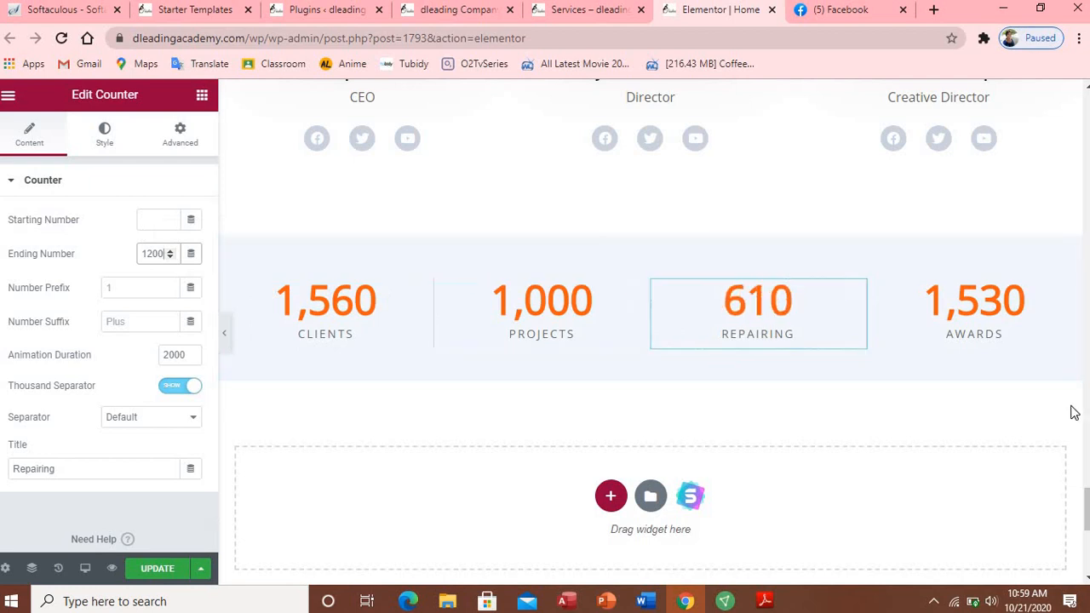
{"action": "left_click", "coordinate": [982, 317]}
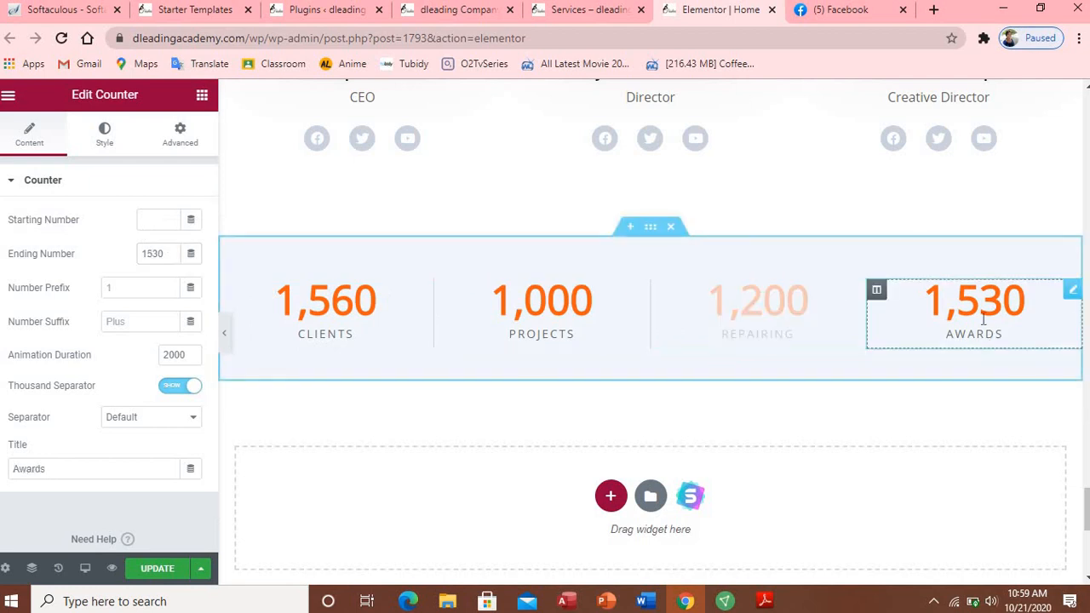
{"action": "double_click", "coordinate": [156, 255]}
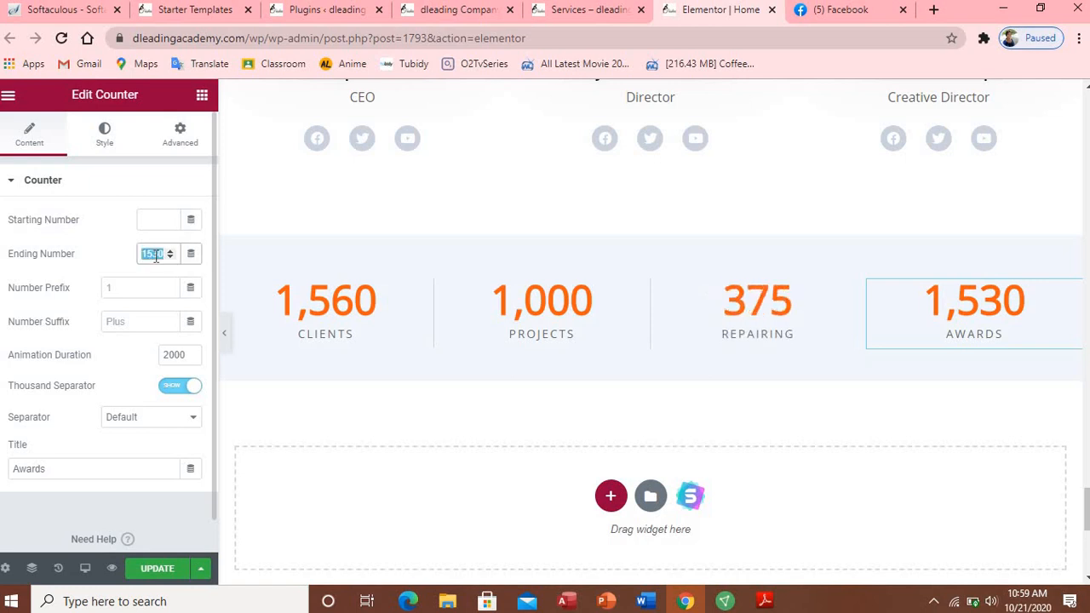
{"action": "type", "text": "500"}
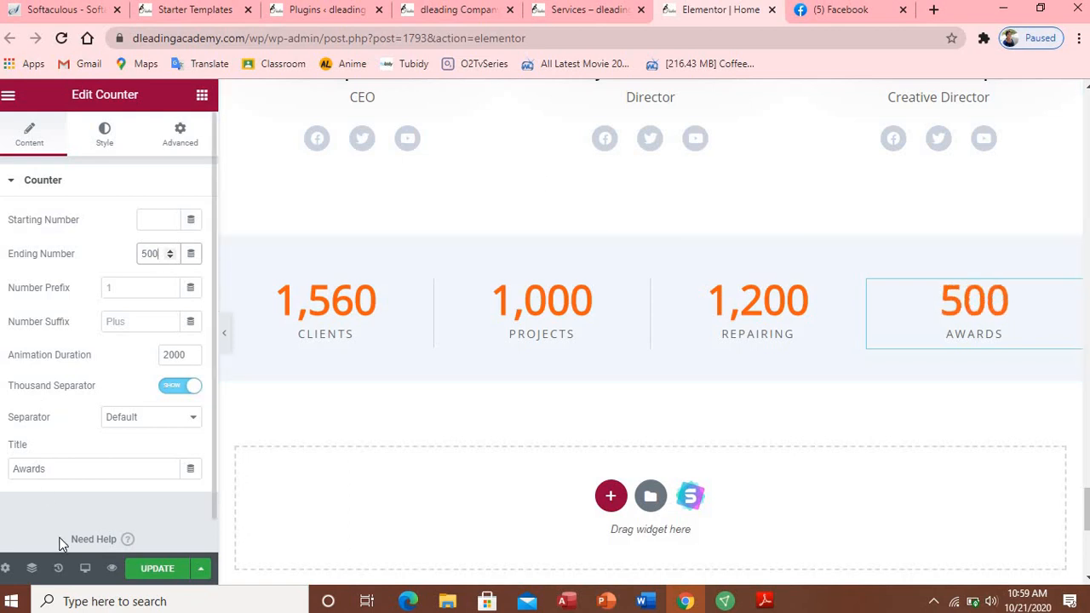
{"action": "left_click", "coordinate": [158, 571]}
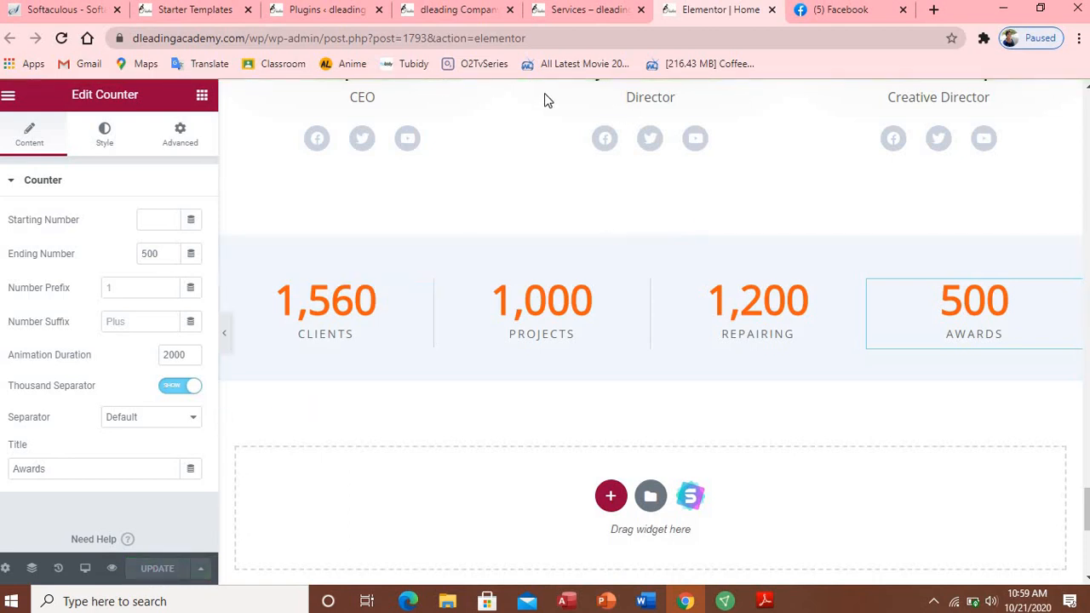
Step: Switch the Elementor preview to Mobile width (360px) and scroll through the home page
{"action": "left_click", "coordinate": [84, 576]}
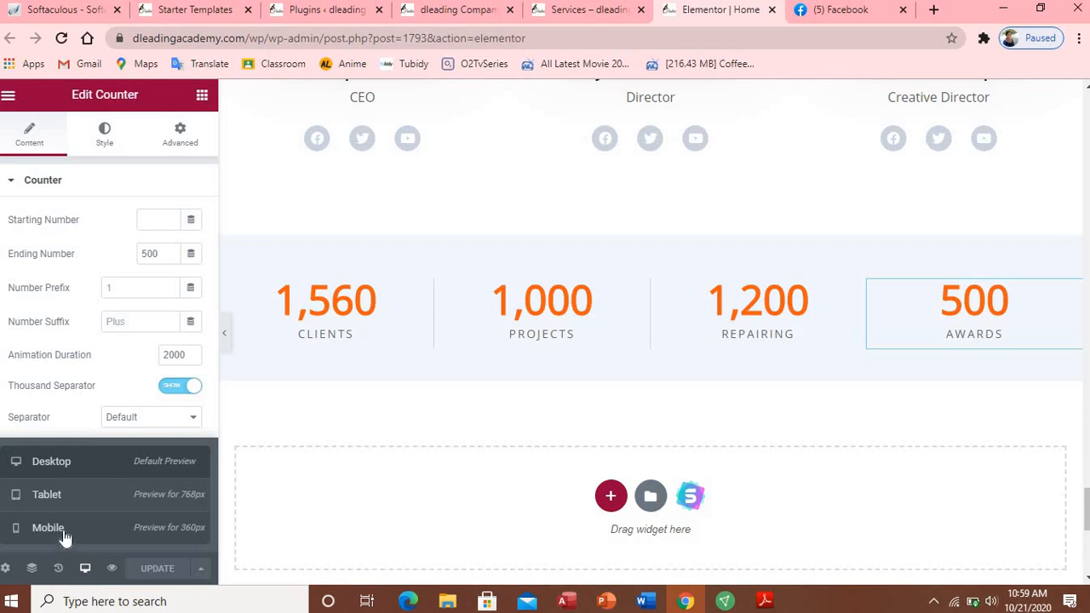
{"action": "left_click", "coordinate": [65, 538]}
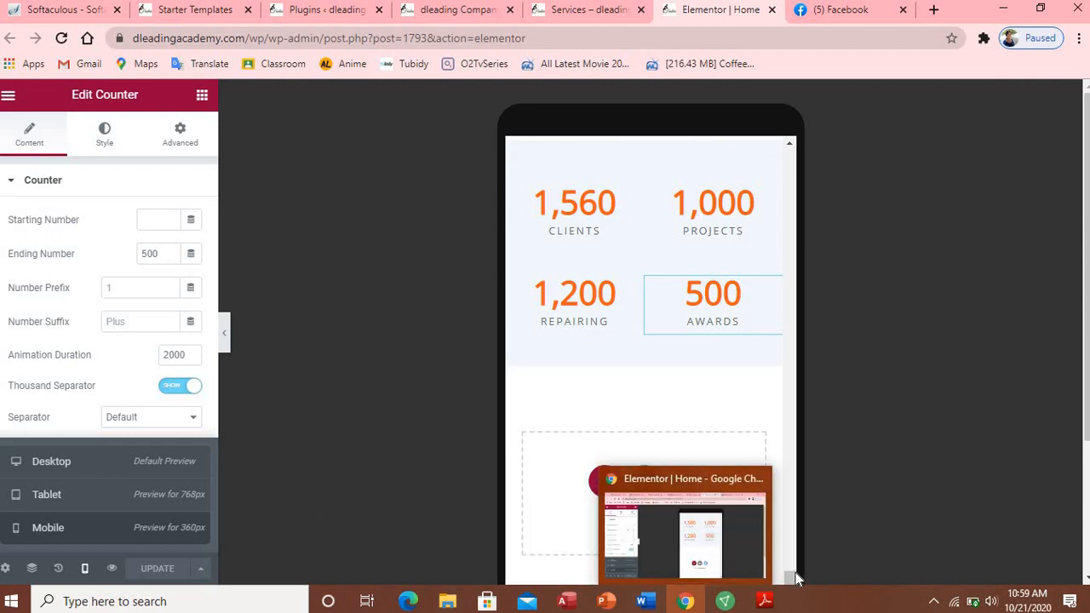
{"action": "left_click_drag", "start_coordinate": [789, 577], "coordinate": [786, 155]}
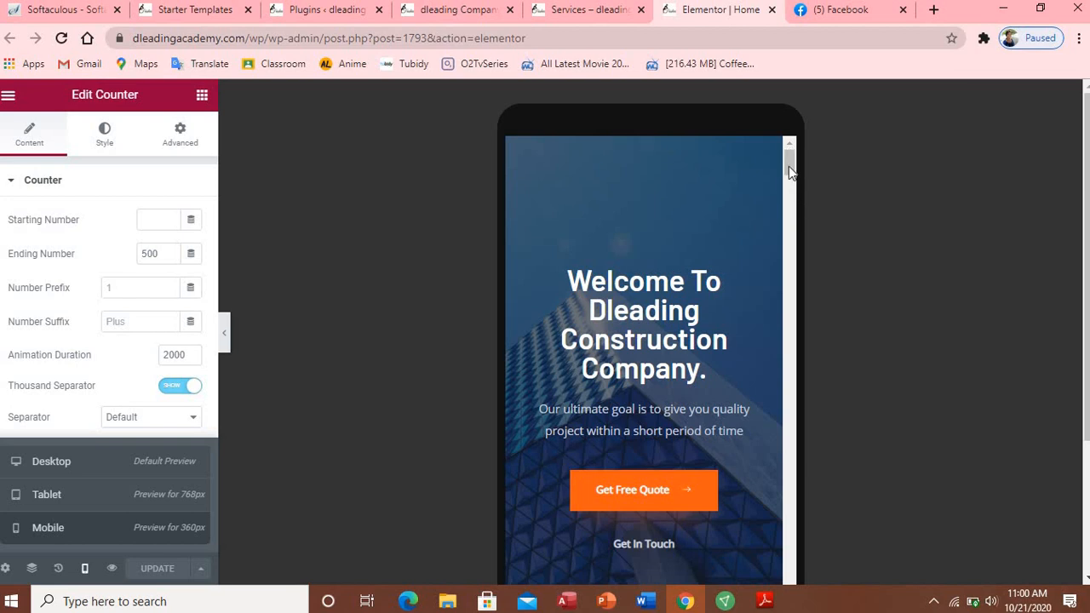
{"action": "left_click_drag", "start_coordinate": [789, 170], "coordinate": [790, 281]}
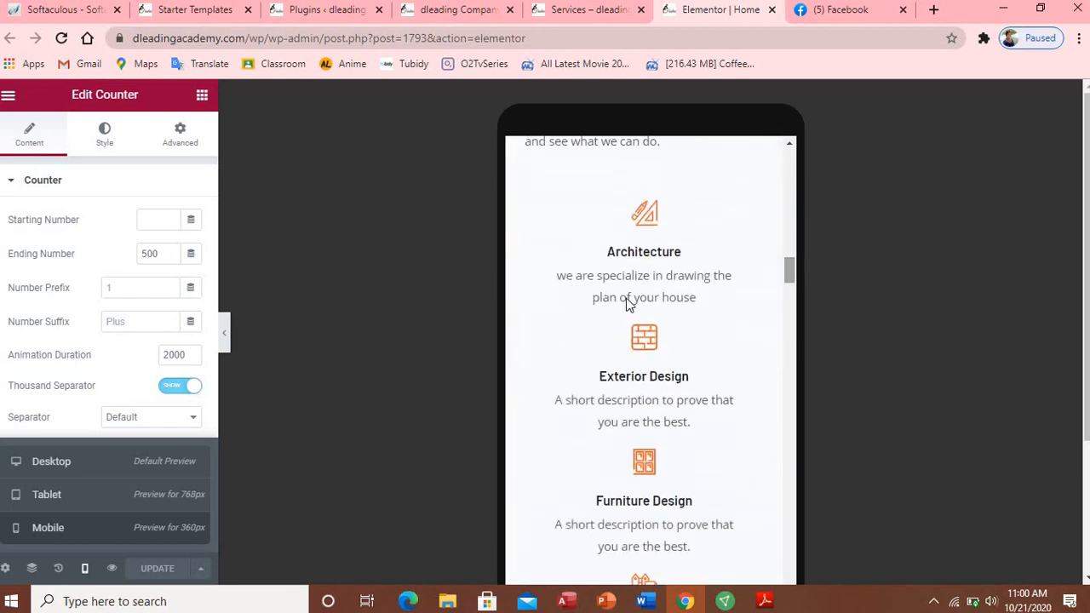
Step: Switch the preview to Tablet width (768px) and scroll down to the testimonials
{"action": "left_click", "coordinate": [50, 498]}
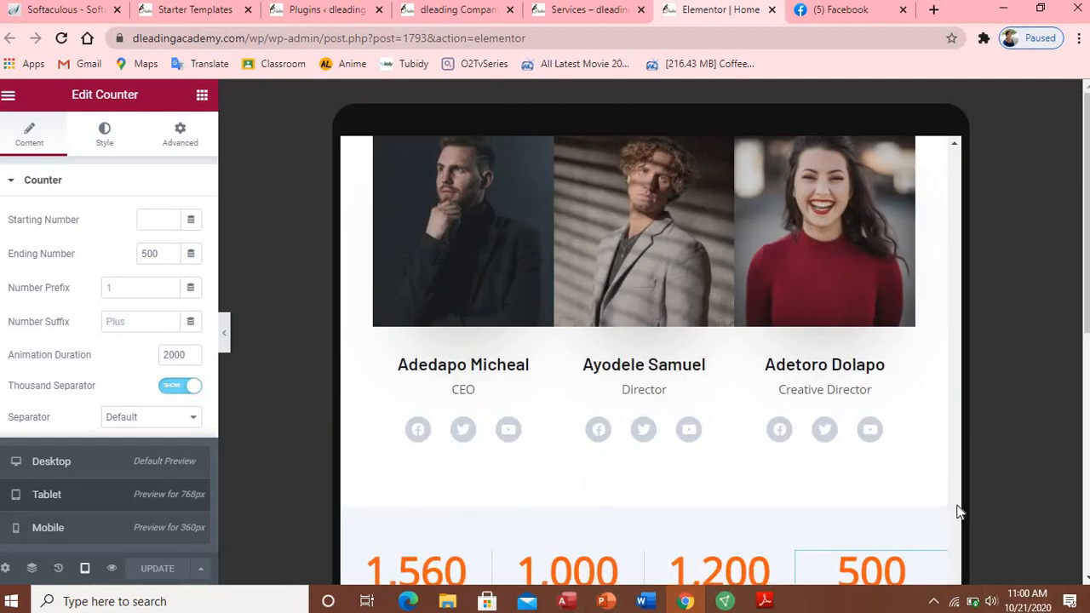
{"action": "left_click_drag", "start_coordinate": [959, 502], "coordinate": [935, 352]}
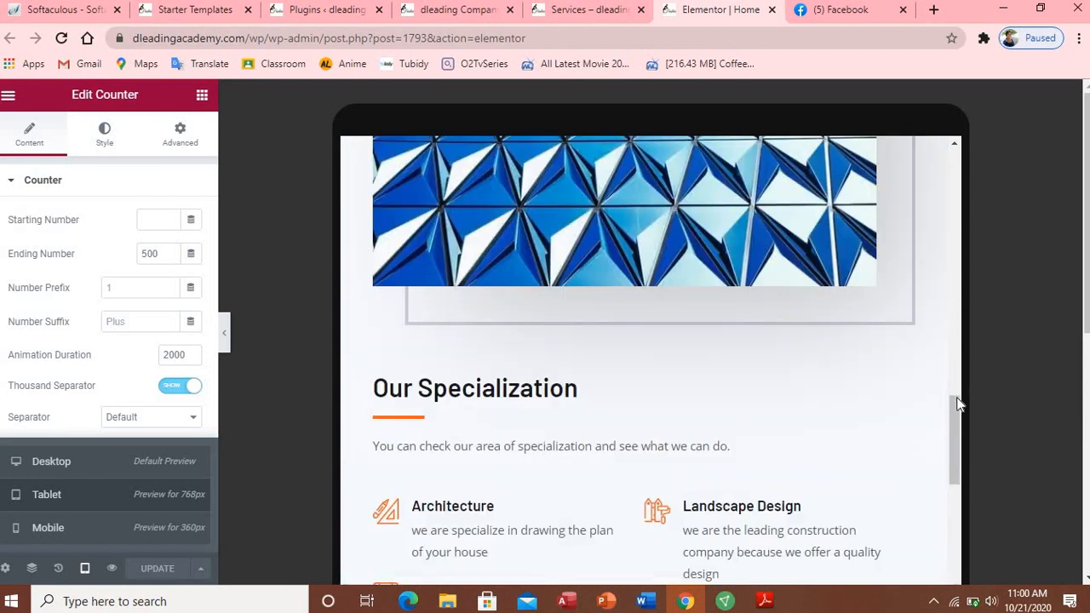
{"action": "left_click_drag", "start_coordinate": [953, 400], "coordinate": [948, 141]}
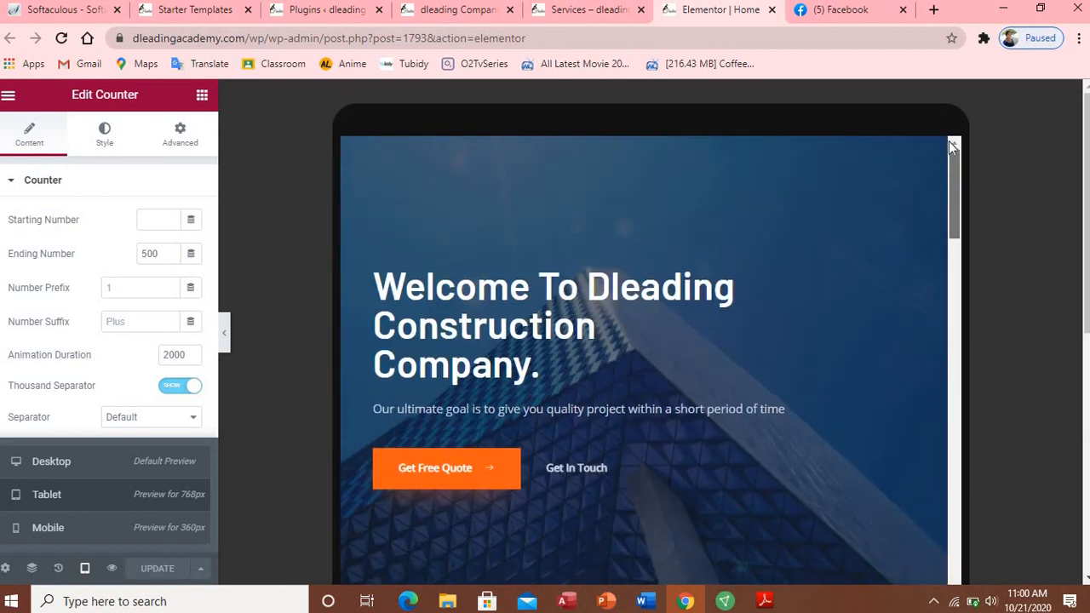
{"action": "left_click_drag", "start_coordinate": [959, 237], "coordinate": [982, 579]}
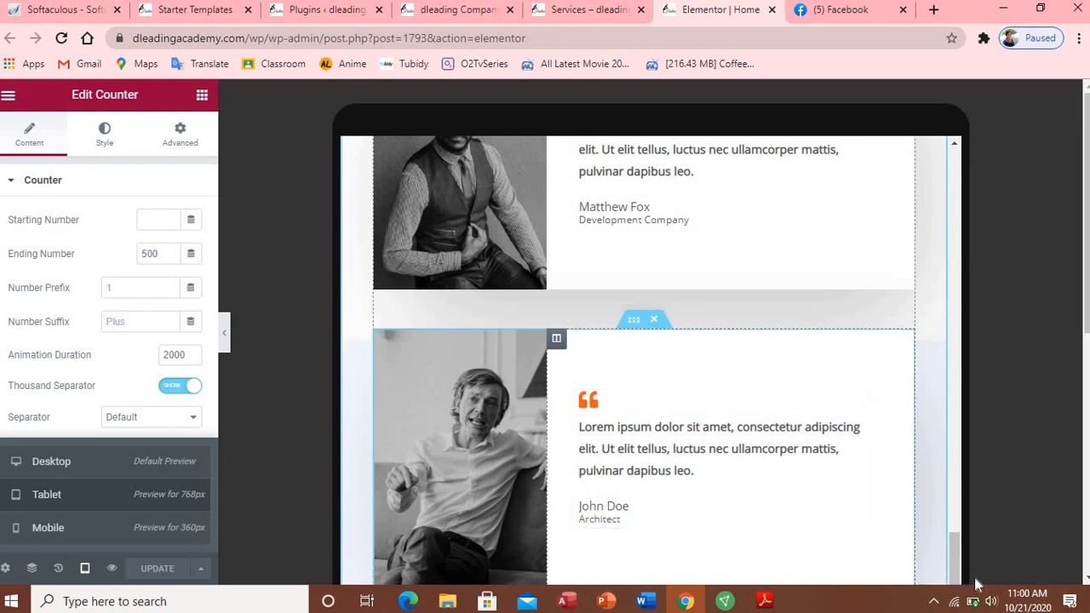
{"action": "scroll", "coordinate": [823, 434], "scroll_direction": "down", "scroll_amount": 2}
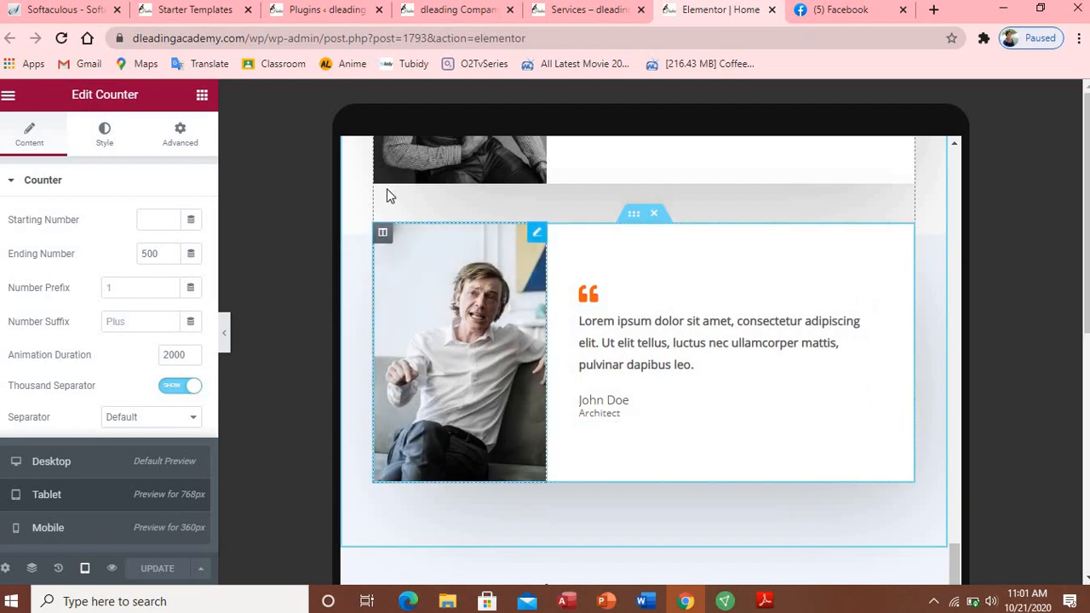
Step: Reload the live dleading Company home page in its tab and start scrolling through it
{"action": "left_click", "coordinate": [440, 14]}
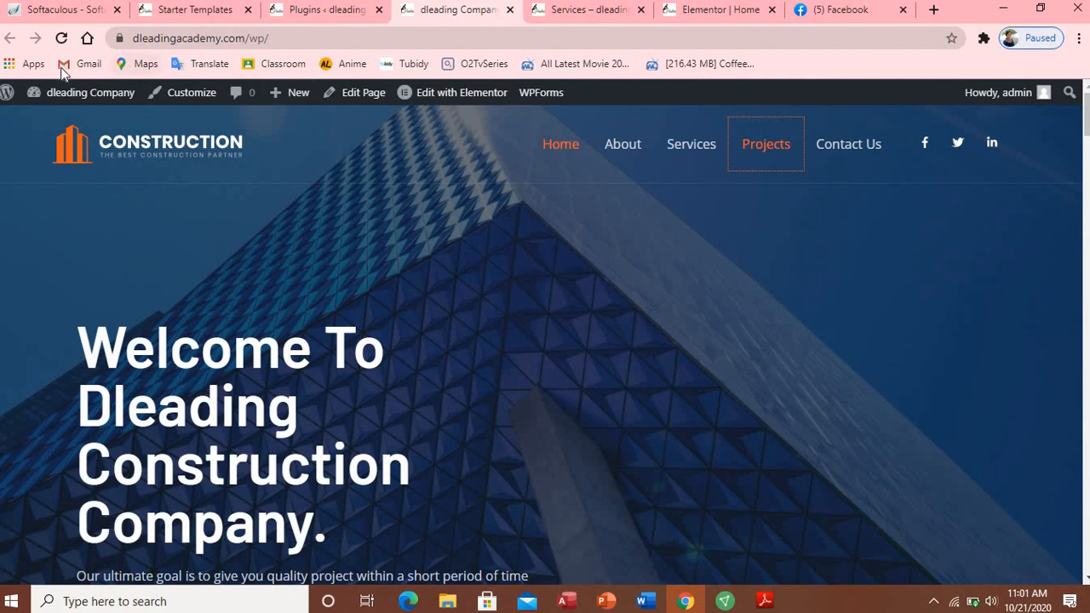
{"action": "left_click", "coordinate": [61, 38]}
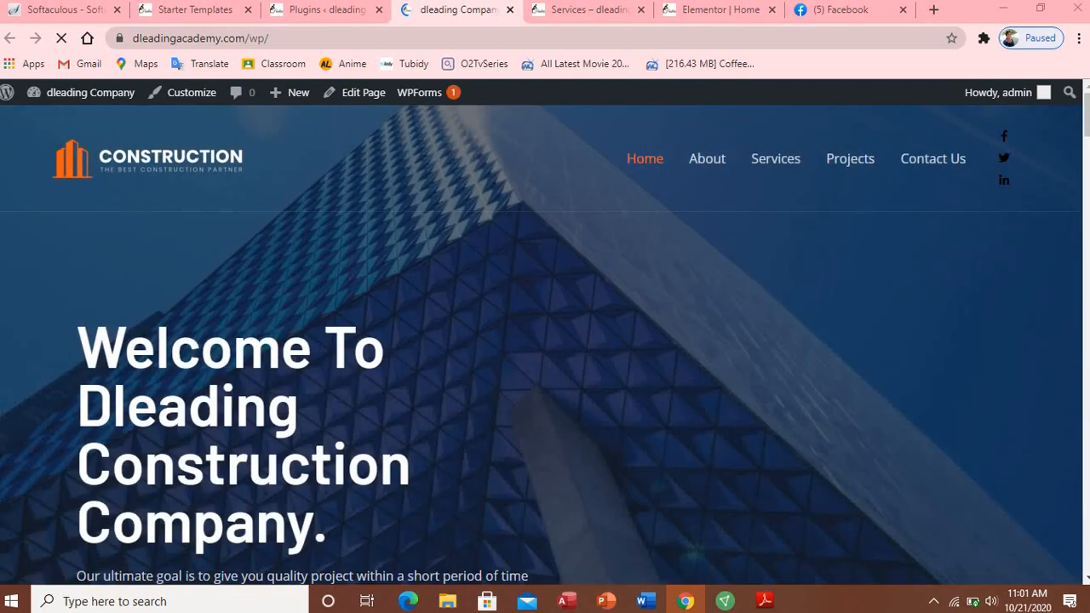
{"action": "left_click_drag", "start_coordinate": [1086, 134], "coordinate": [1086, 290]}
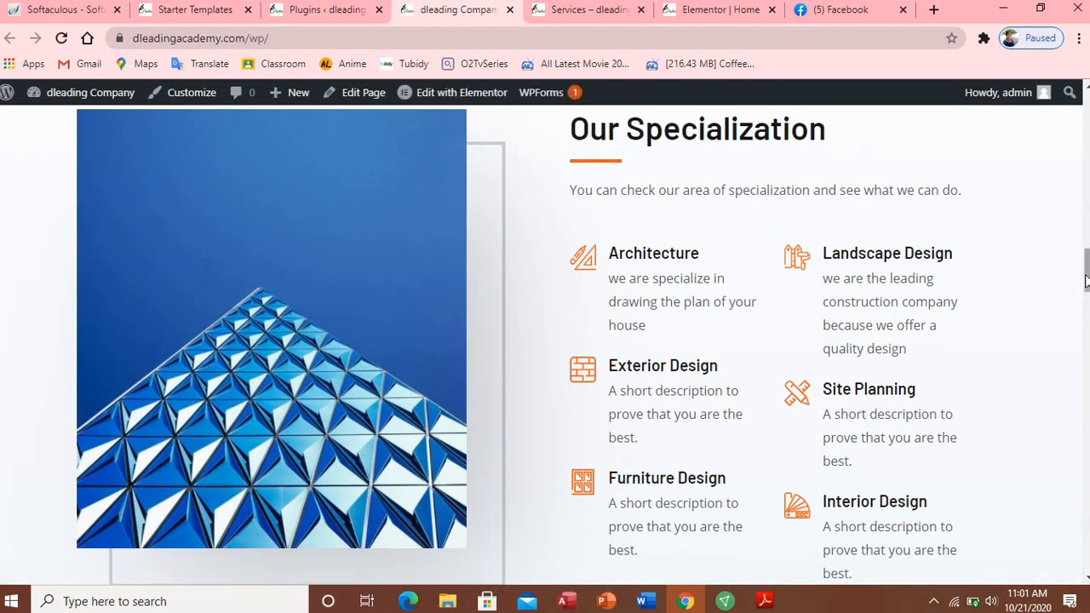
{"action": "scroll", "coordinate": [1086, 281], "scroll_direction": "down", "scroll_amount": 5}
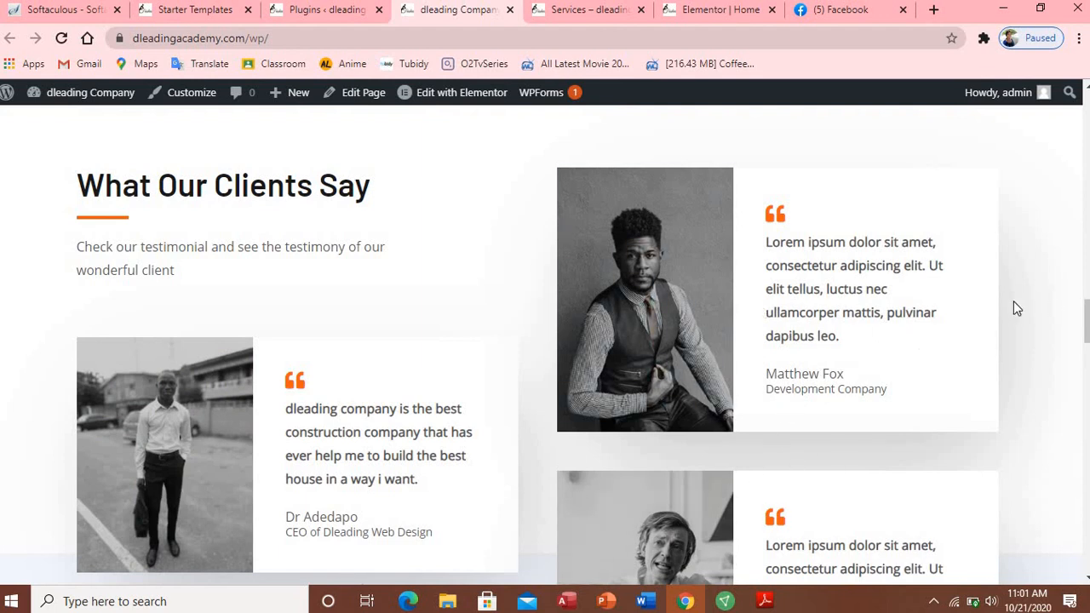
{"action": "left_click_drag", "start_coordinate": [1084, 298], "coordinate": [1084, 375]}
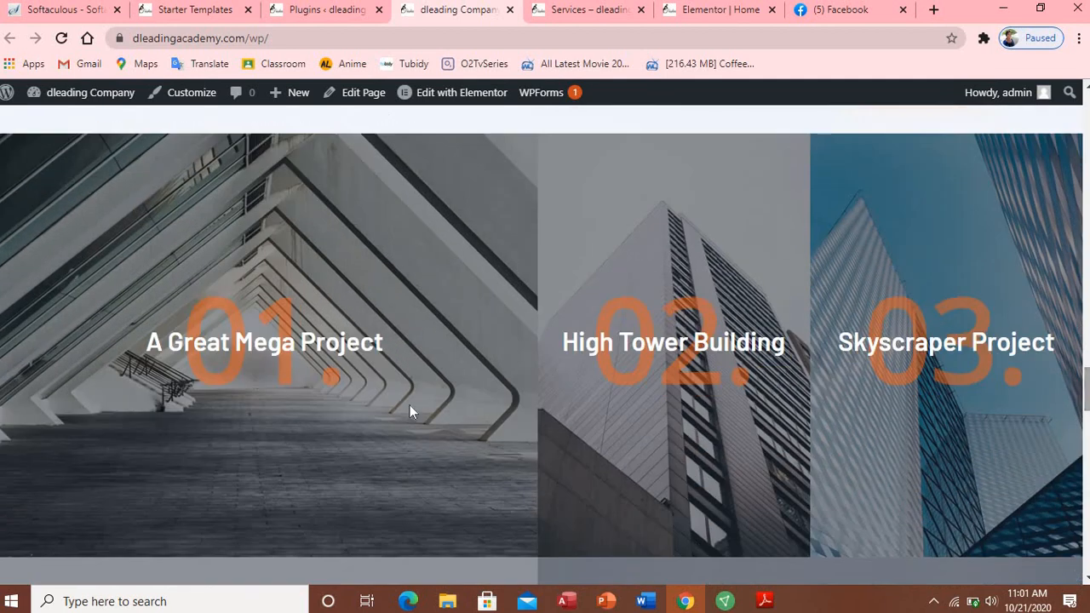
{"action": "scroll", "coordinate": [545, 345], "scroll_direction": "up", "scroll_amount": 5}
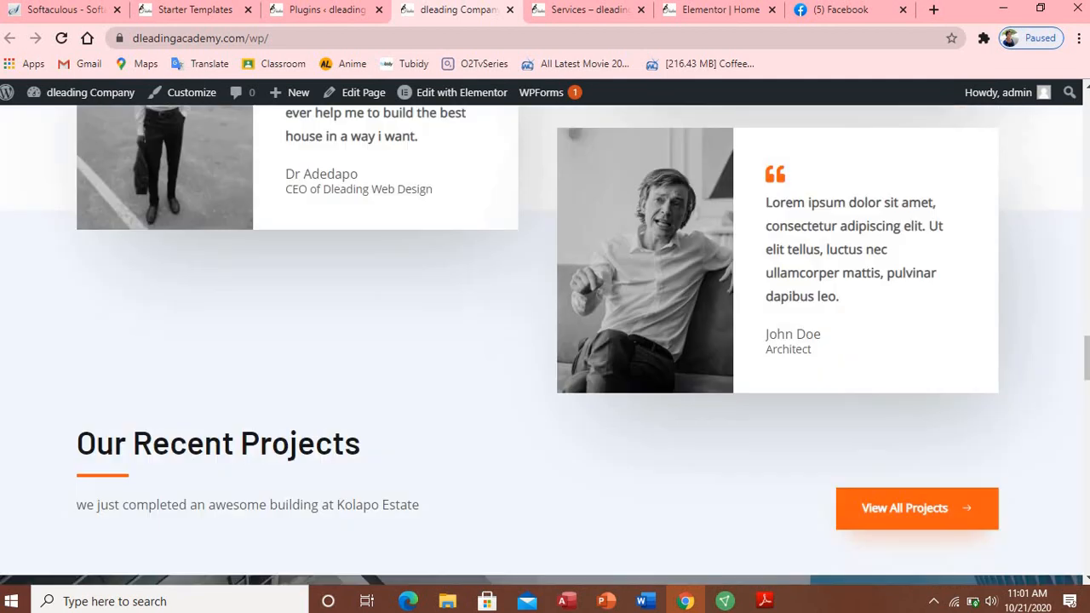
Step: Scroll through the rest of the live home page and back up to the hero
{"action": "left_click_drag", "start_coordinate": [1085, 358], "coordinate": [1086, 489]}
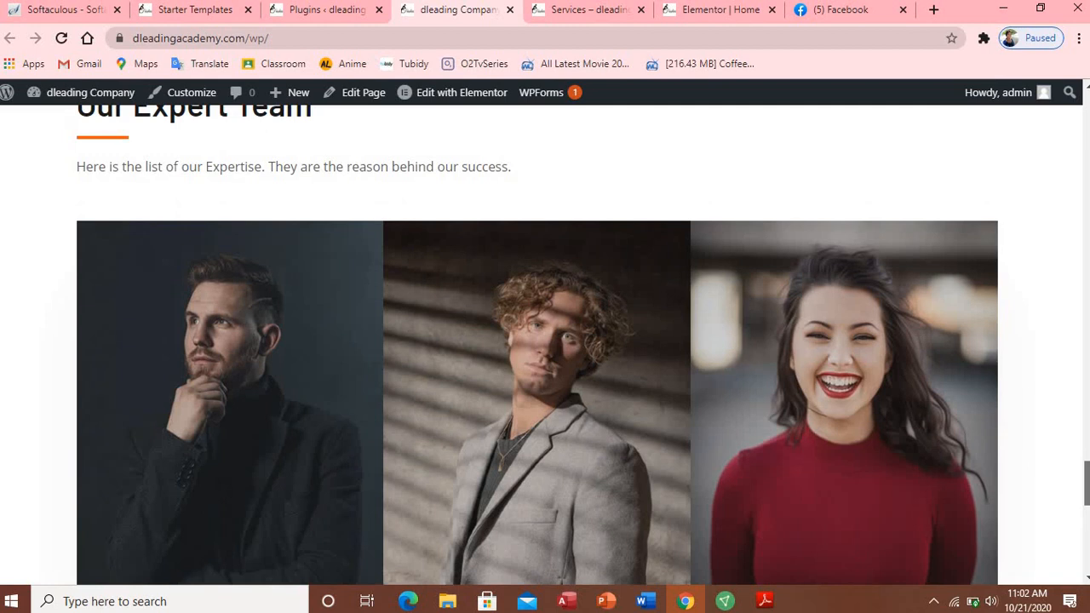
{"action": "left_click_drag", "start_coordinate": [1086, 490], "coordinate": [1086, 492]}
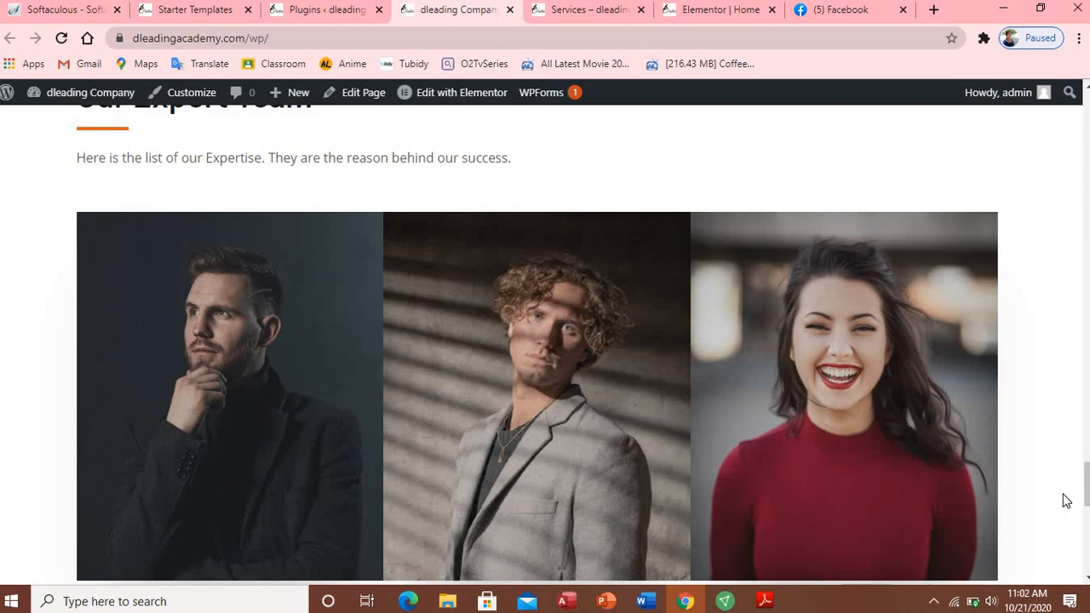
{"action": "left_click_drag", "start_coordinate": [1086, 487], "coordinate": [1086, 546]}
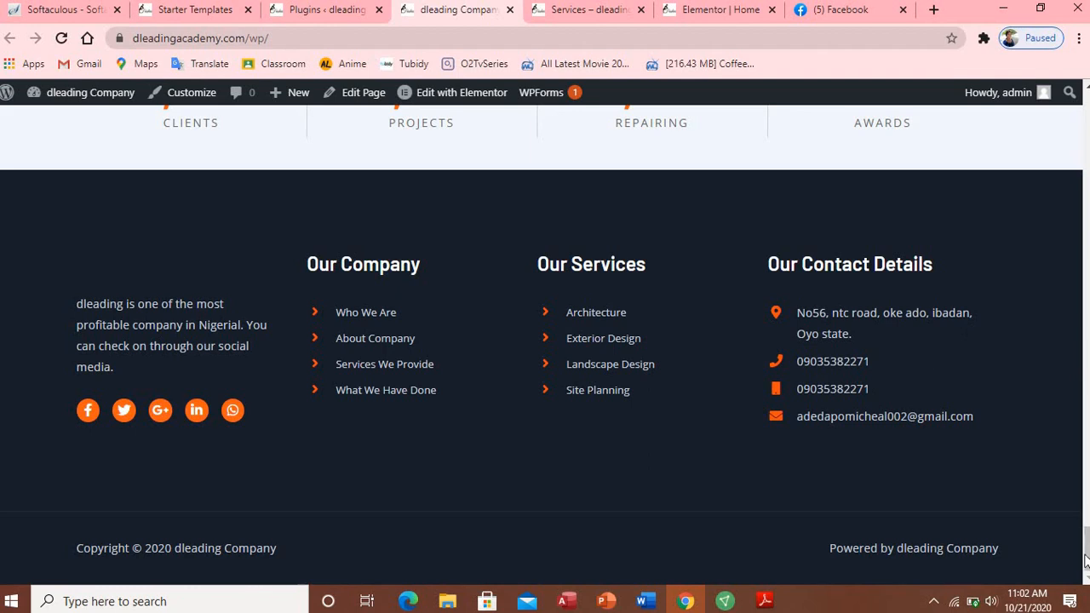
{"action": "scroll", "coordinate": [1039, 341], "scroll_direction": "up", "scroll_amount": 20}
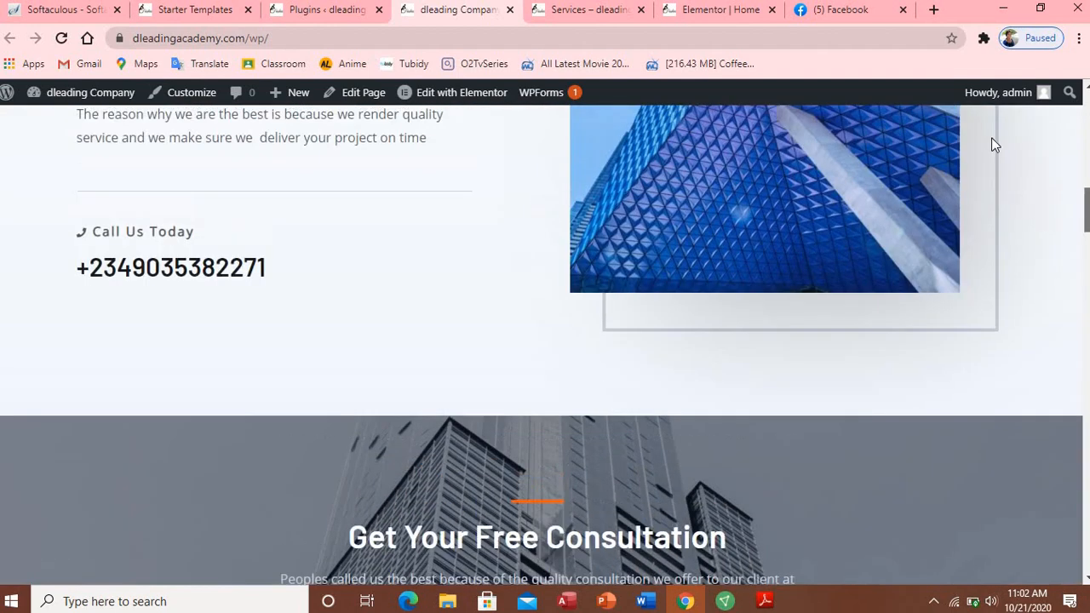
{"action": "left_click_drag", "start_coordinate": [991, 139], "coordinate": [566, 313]}
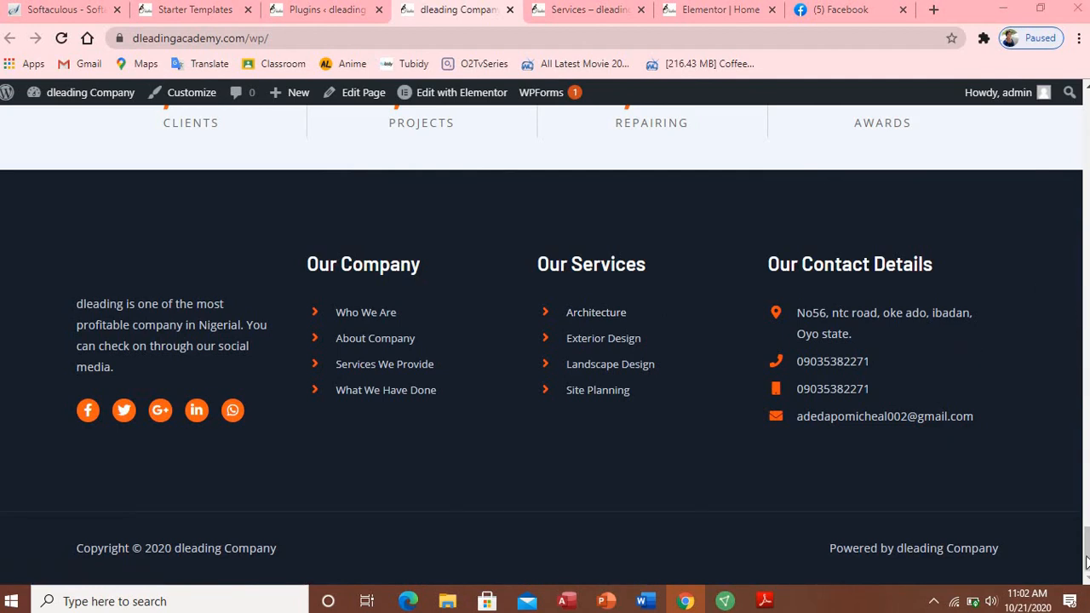
{"action": "left_click_drag", "start_coordinate": [1086, 561], "coordinate": [1037, 260]}
{"action": "scroll", "coordinate": [1022, 240], "scroll_direction": "up", "scroll_amount": 15}
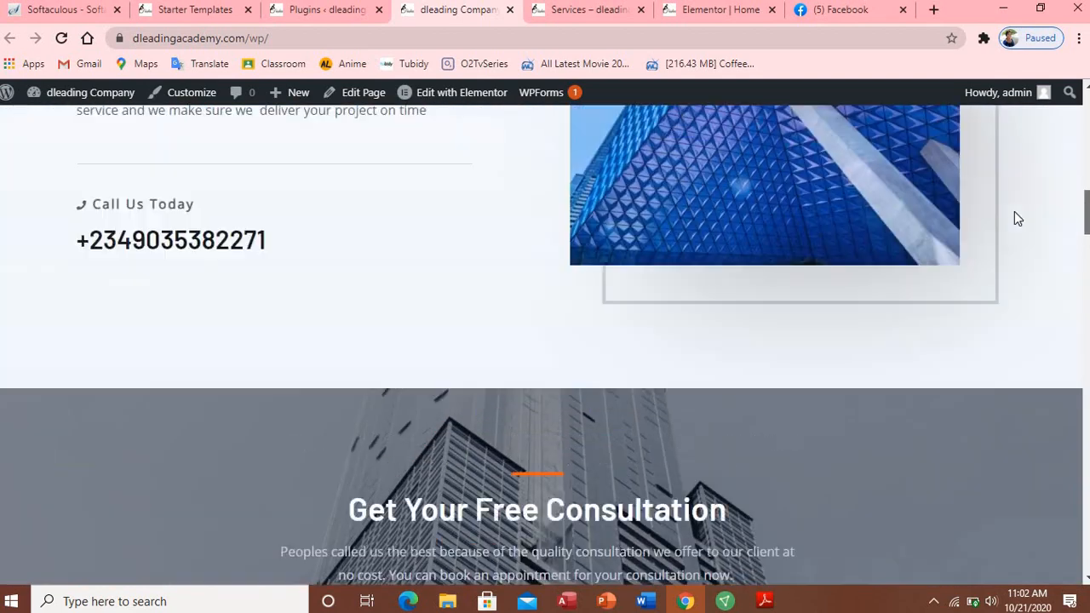
{"action": "scroll", "coordinate": [988, 126], "scroll_direction": "up", "scroll_amount": 3}
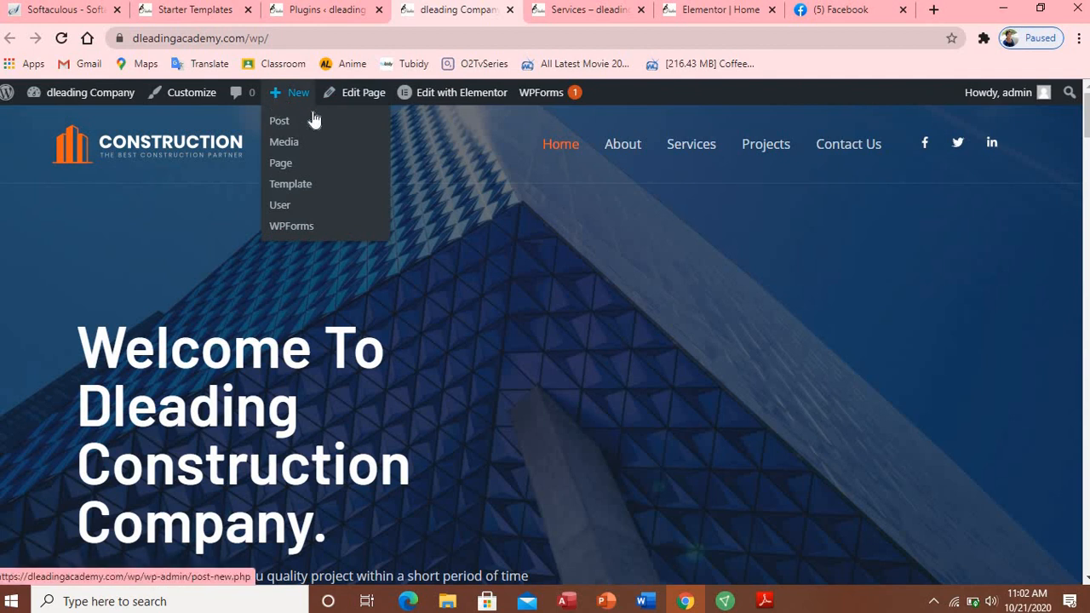
Step: Launch the Customizer from the WordPress admin bar
{"action": "left_click", "coordinate": [204, 101]}
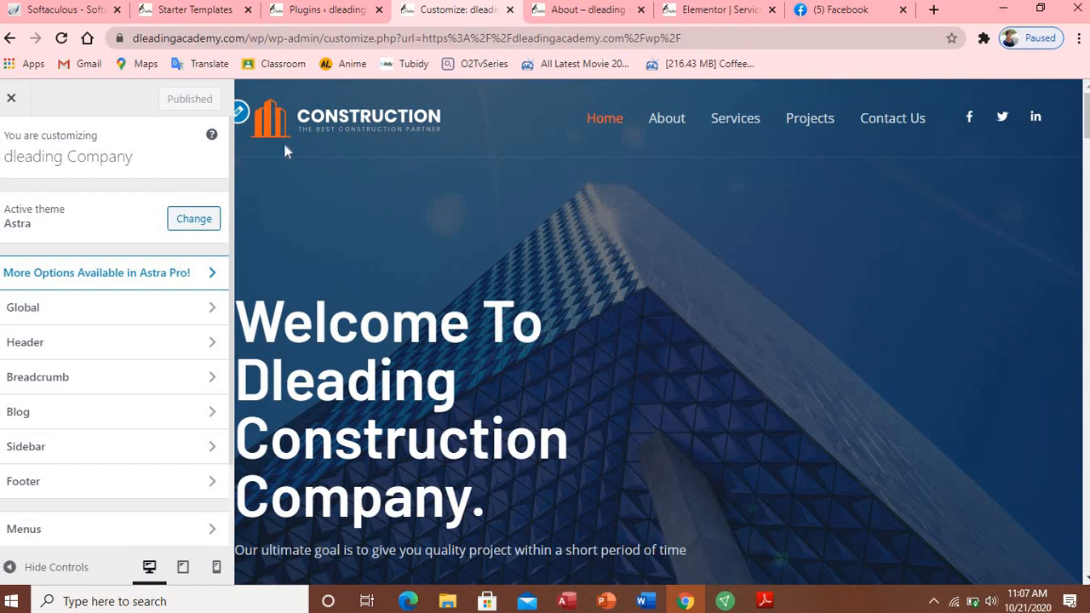
Step: Go to Header > Transparent Header in the Customizer sidebar
{"action": "left_click", "coordinate": [243, 119]}
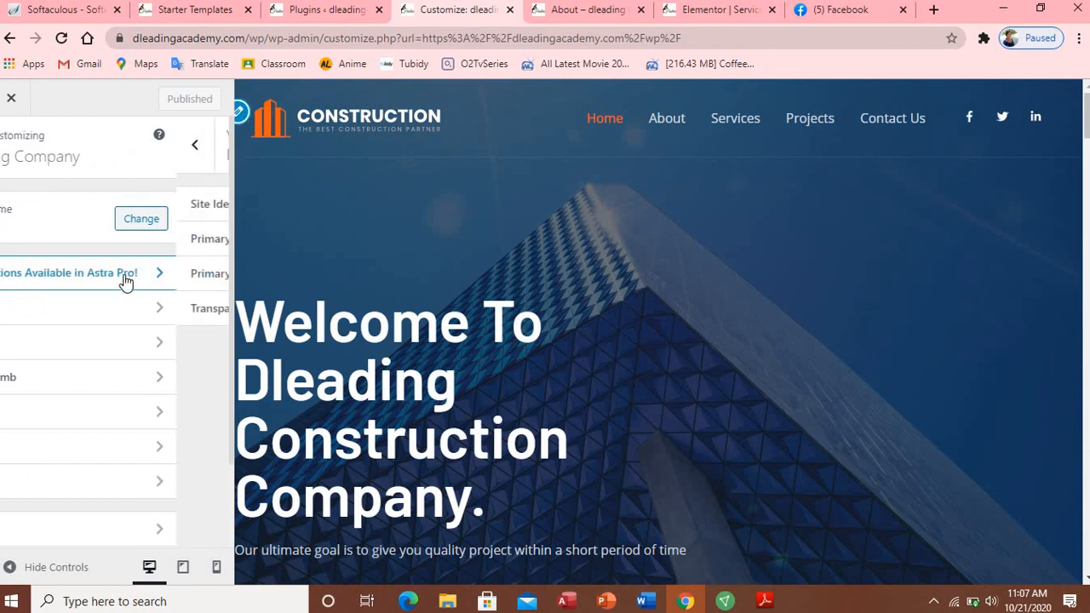
{"action": "left_click", "coordinate": [184, 310]}
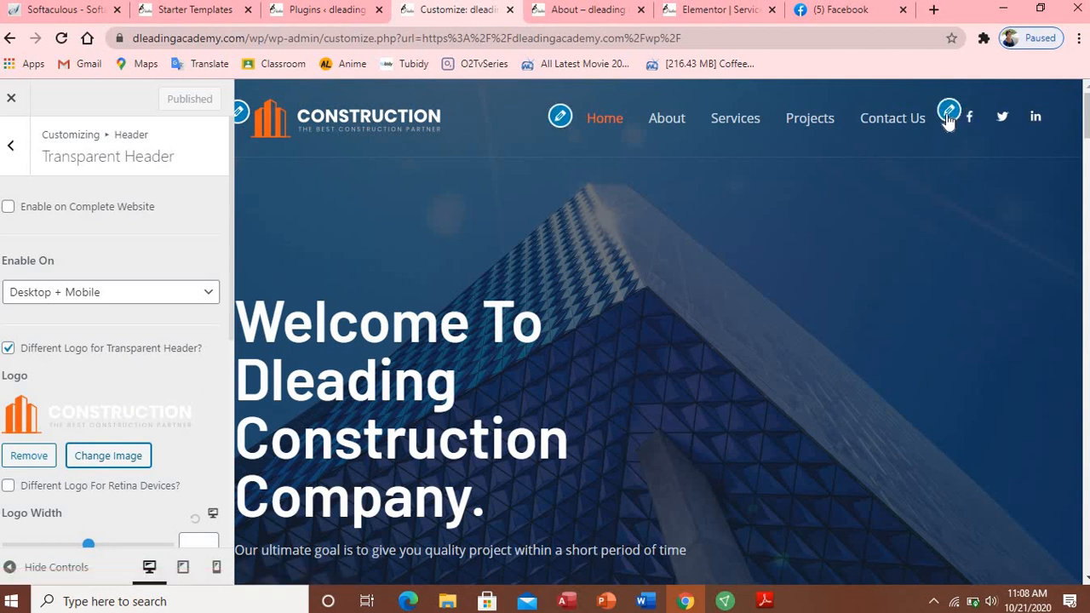
{"action": "left_click", "coordinate": [947, 113]}
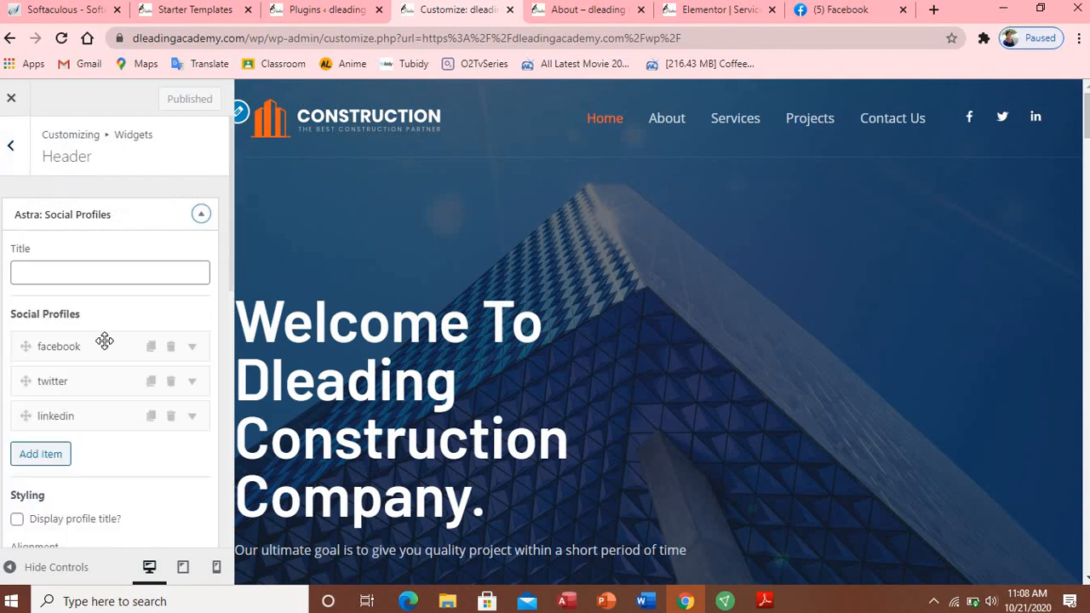
{"action": "left_click", "coordinate": [102, 343]}
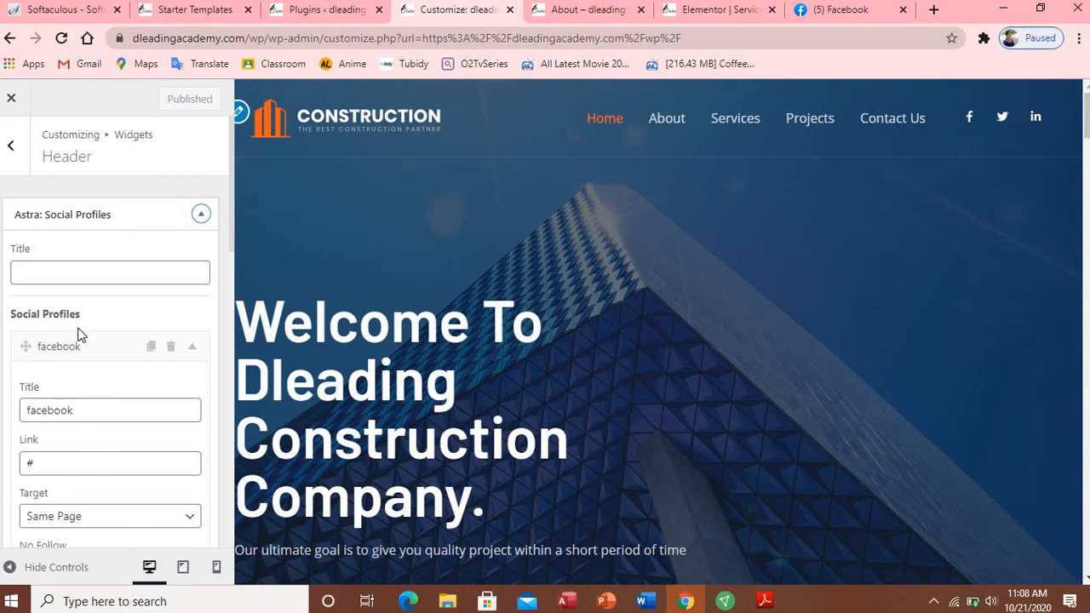
{"action": "left_click", "coordinate": [77, 345]}
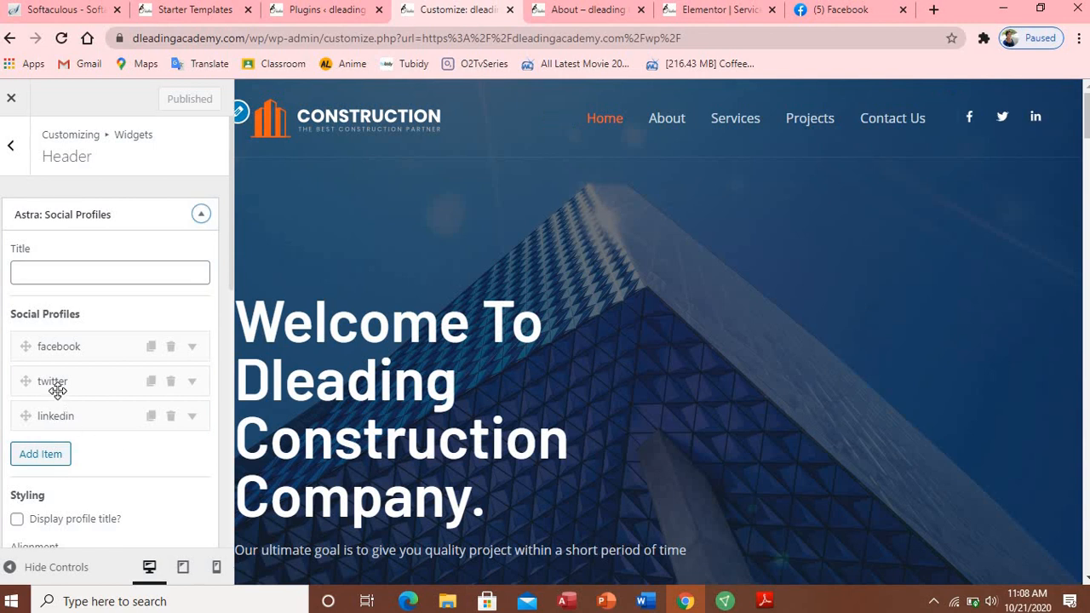
{"action": "left_click", "coordinate": [57, 384]}
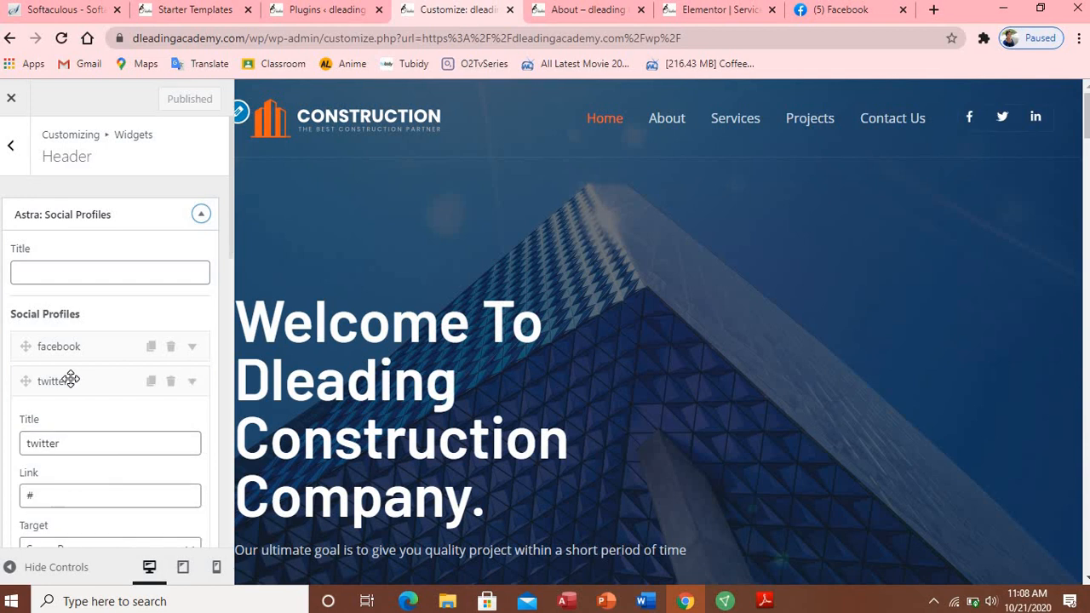
{"action": "left_click", "coordinate": [71, 381]}
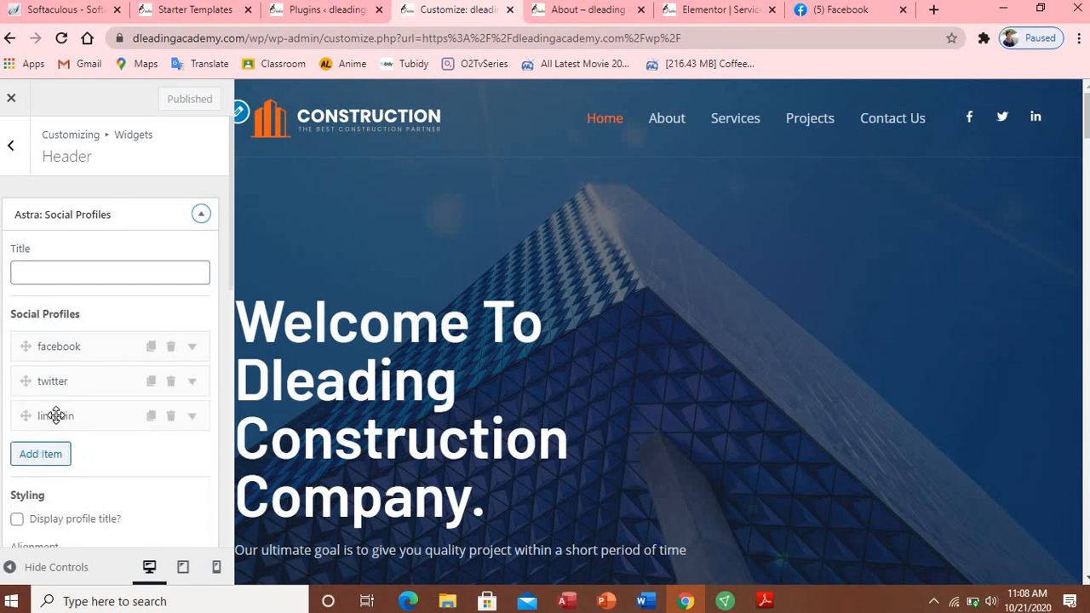
{"action": "left_click", "coordinate": [55, 414]}
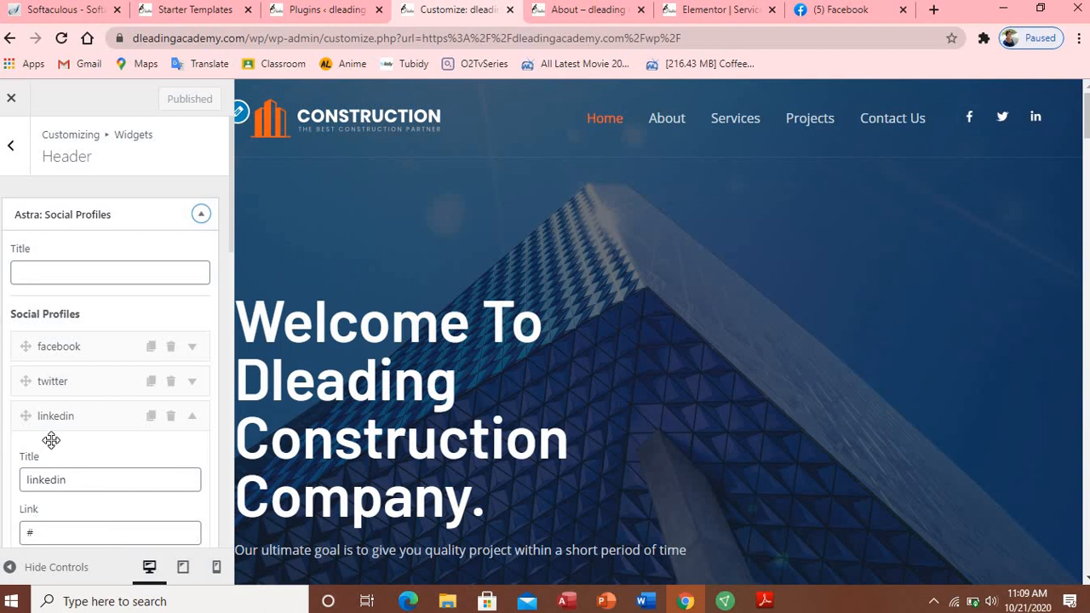
{"action": "left_click", "coordinate": [56, 424]}
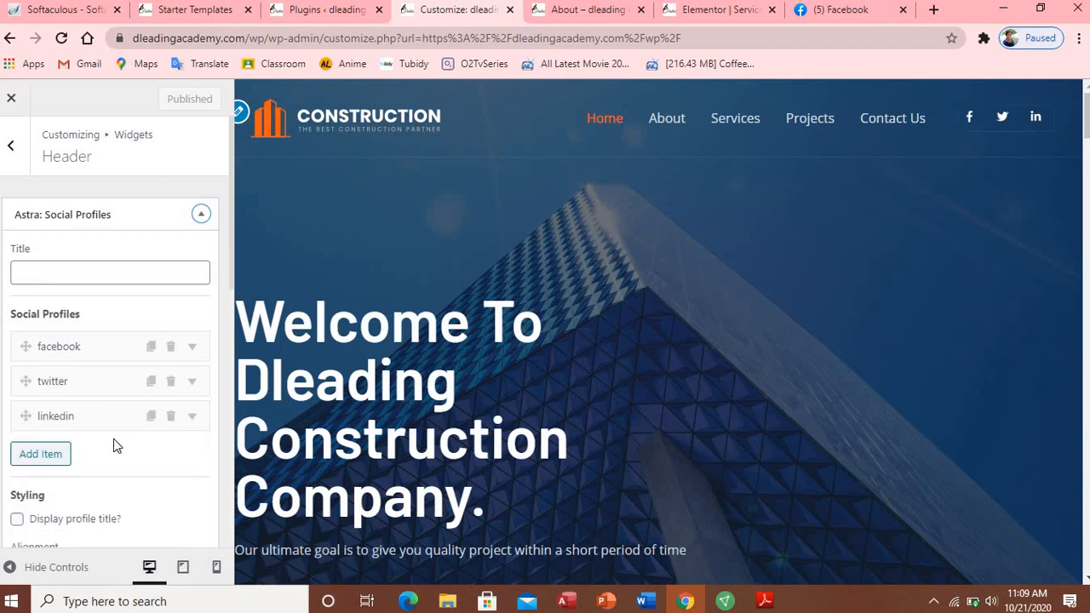
{"action": "left_click", "coordinate": [151, 418]}
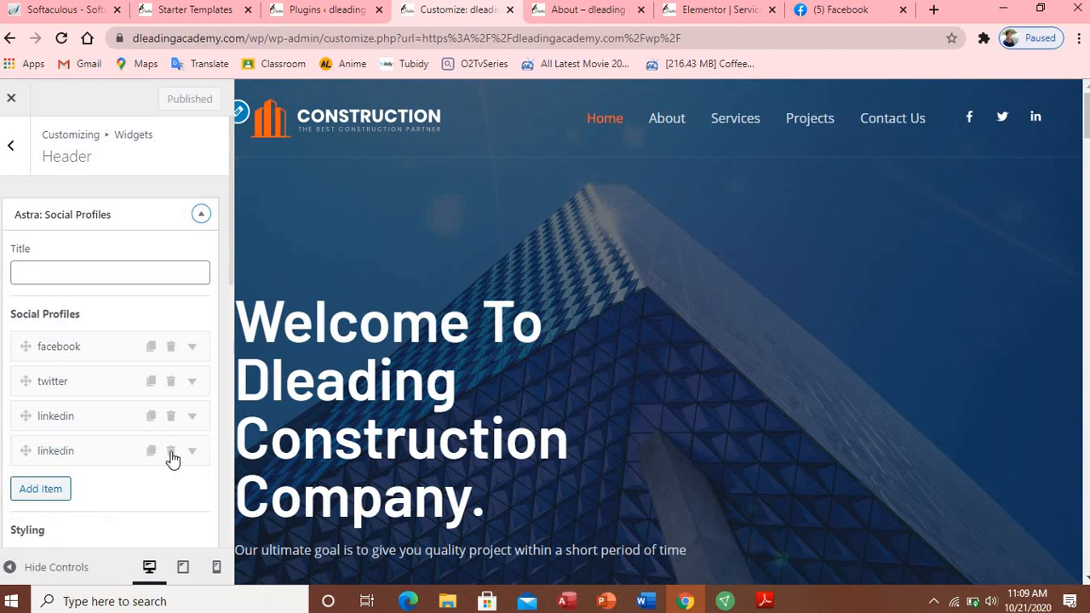
{"action": "left_click", "coordinate": [171, 451]}
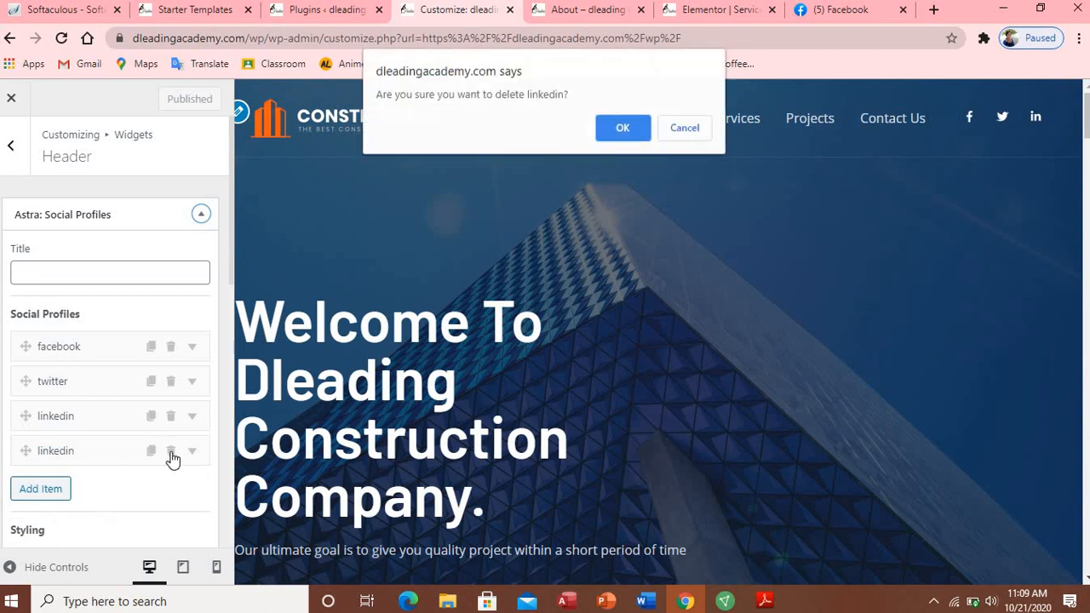
{"action": "left_click", "coordinate": [608, 138]}
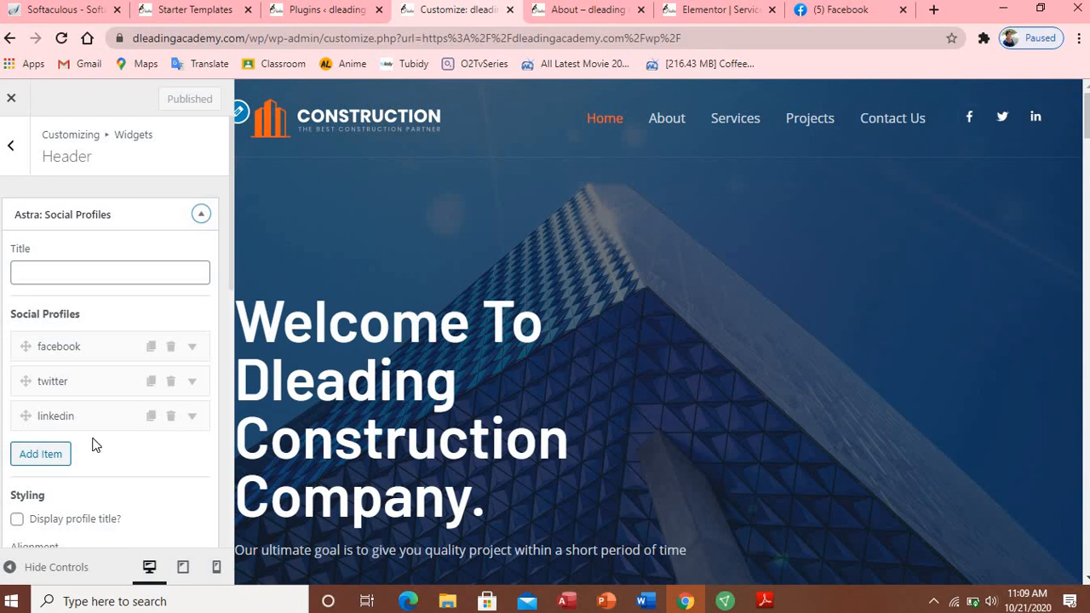
Step: Retitle the linkedin social profile to 'whatApps'
{"action": "left_click", "coordinate": [91, 413]}
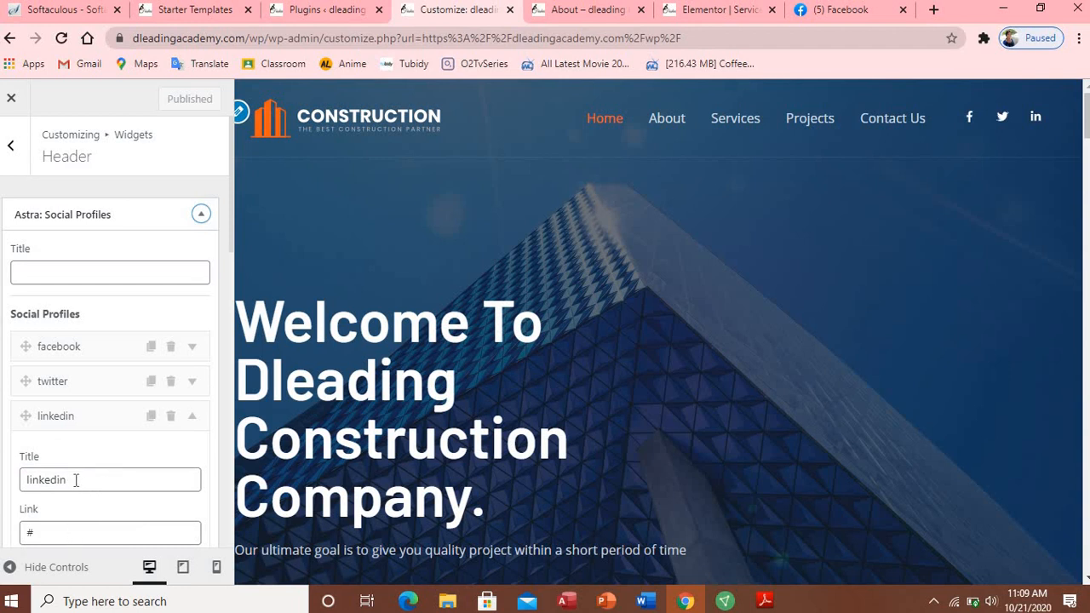
{"action": "left_click", "coordinate": [76, 481]}
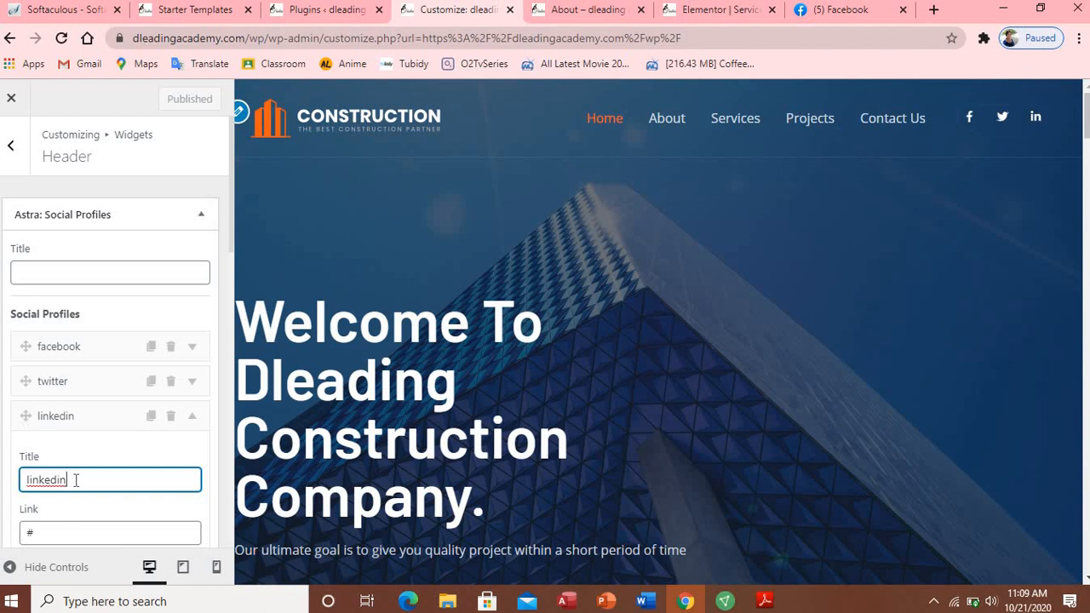
{"action": "key", "text": "BackSpace"}
{"action": "key", "text": "BackSpace"}
{"action": "key", "text": "BackSpace"}
{"action": "key", "text": "BackSpace"}
{"action": "key", "text": "BackSpace"}
{"action": "key", "text": "BackSpace"}
{"action": "key", "text": "BackSpace"}
{"action": "type", "text": "whatsapp"}
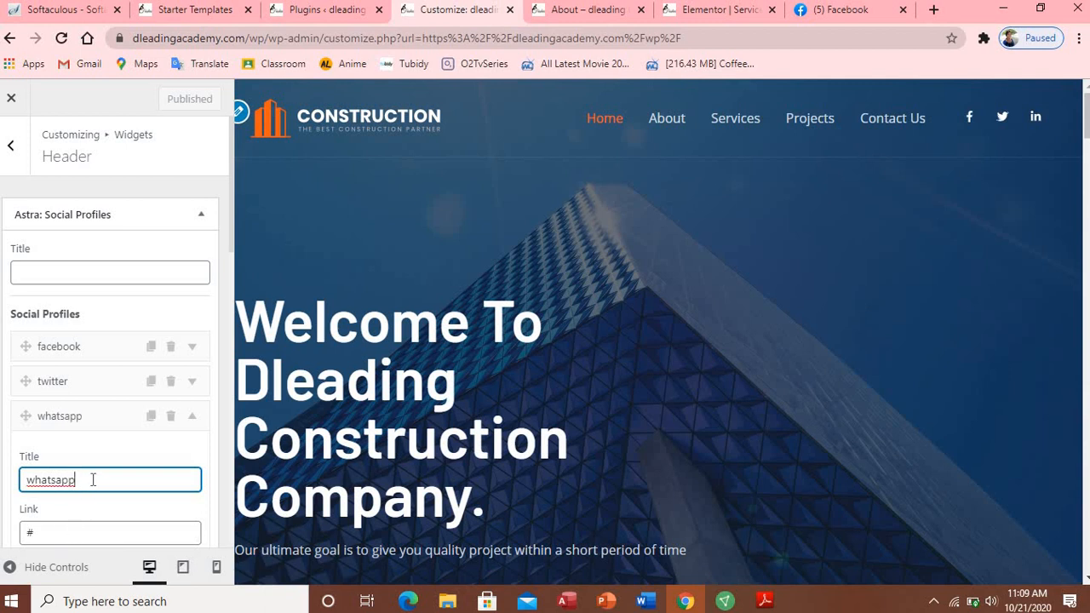
{"action": "type", "text": "s"}
{"action": "left_click", "coordinate": [57, 479]}
{"action": "key", "text": "BackSpace"}
{"action": "key", "text": "Delete"}
{"action": "type", "text": "A"}
Step: Point the profile's link at a wa.me WhatsApp number, then close the widget with Done
{"action": "left_click", "coordinate": [56, 533]}
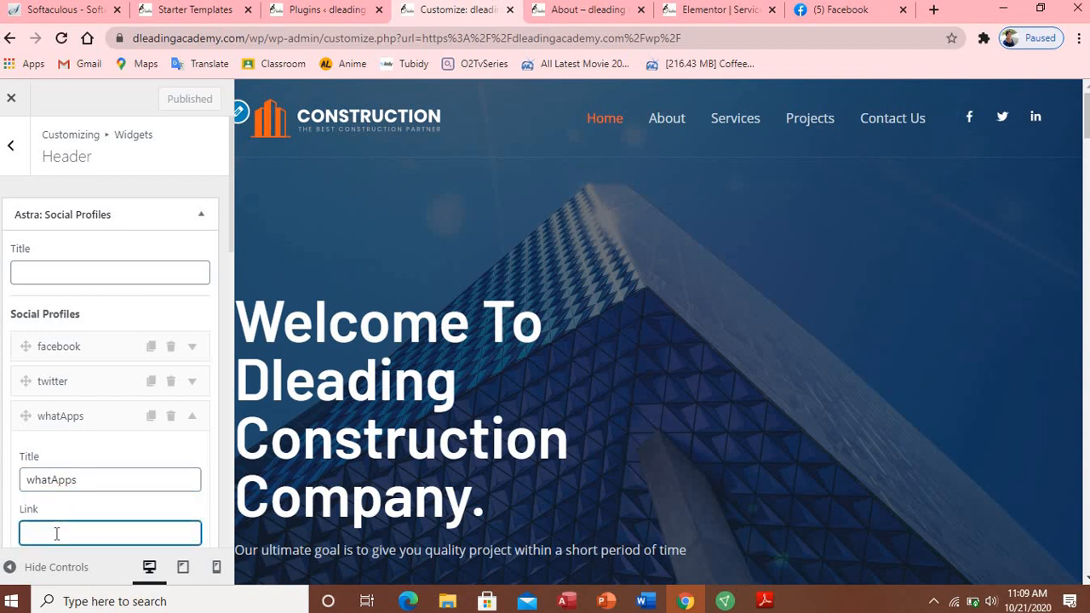
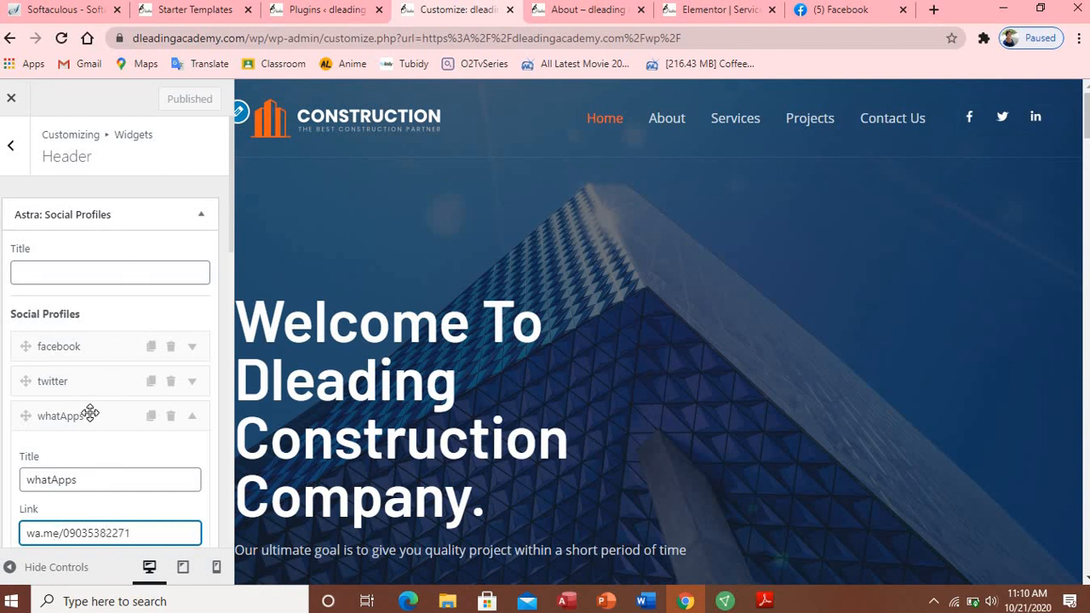
{"action": "left_click", "coordinate": [89, 415]}
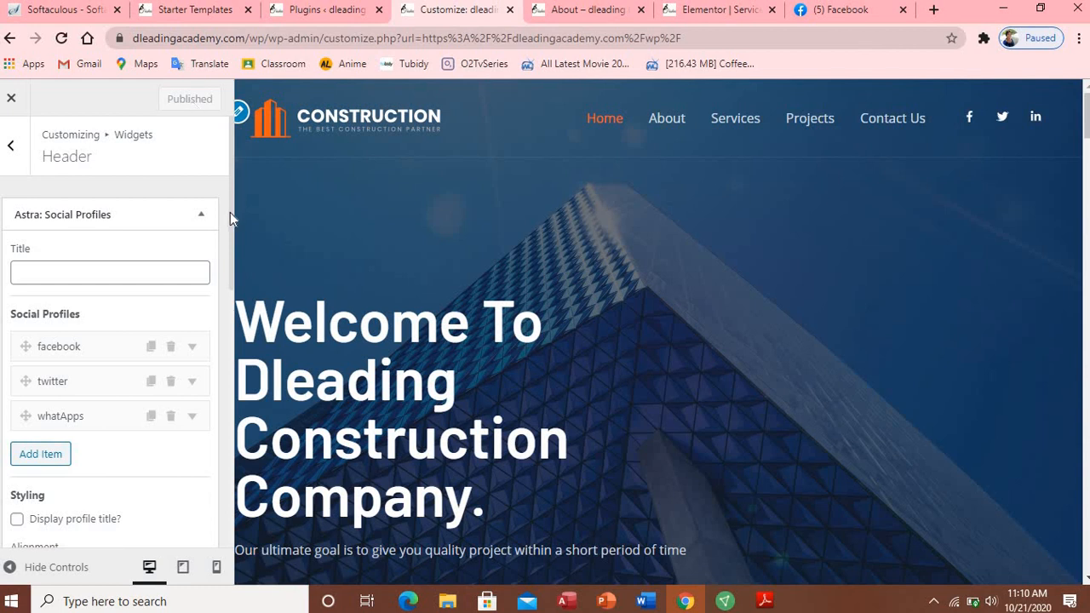
{"action": "scroll", "coordinate": [228, 253], "scroll_direction": "down", "scroll_amount": 6}
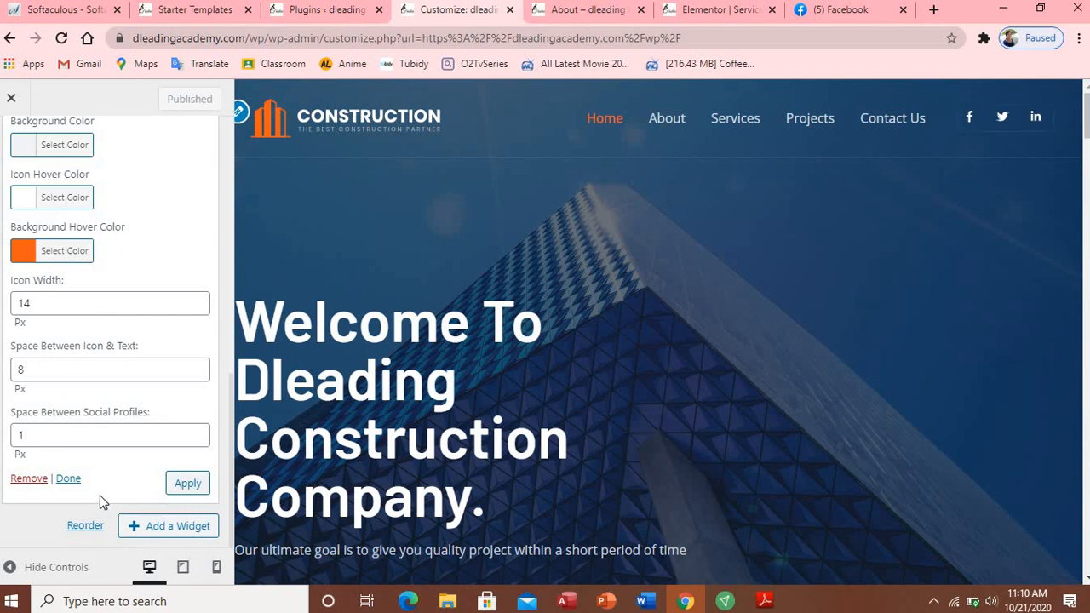
{"action": "left_click", "coordinate": [68, 480]}
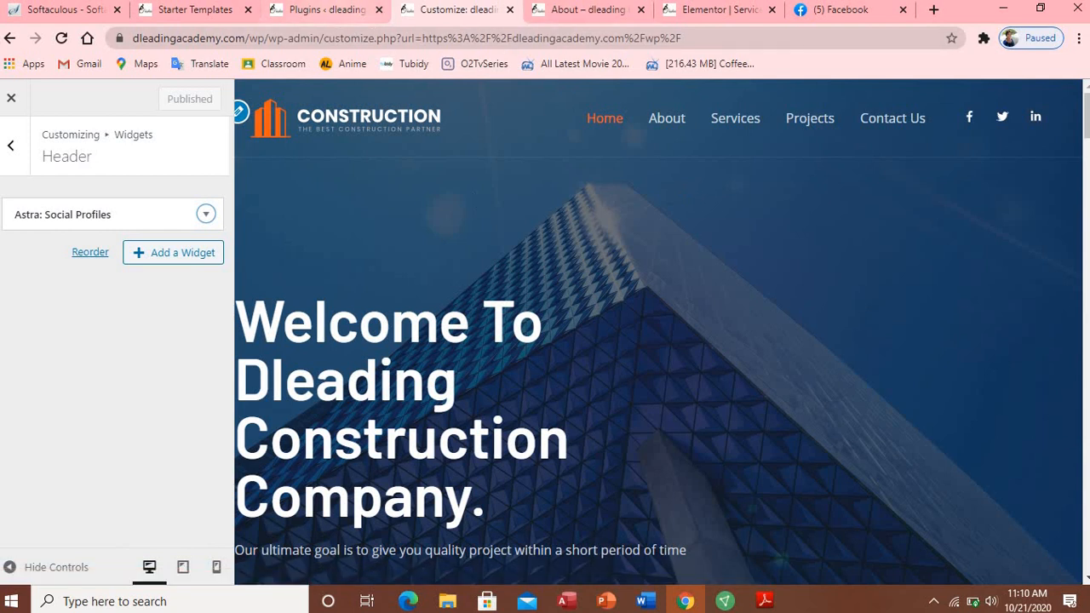
{"action": "left_click", "coordinate": [579, 12]}
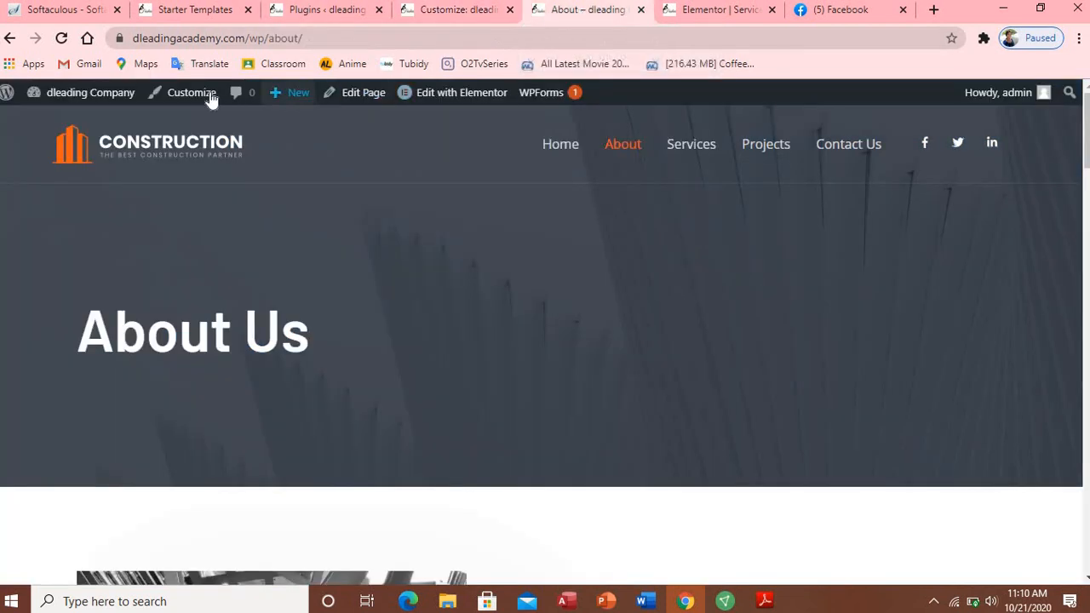
{"action": "left_click", "coordinate": [59, 40]}
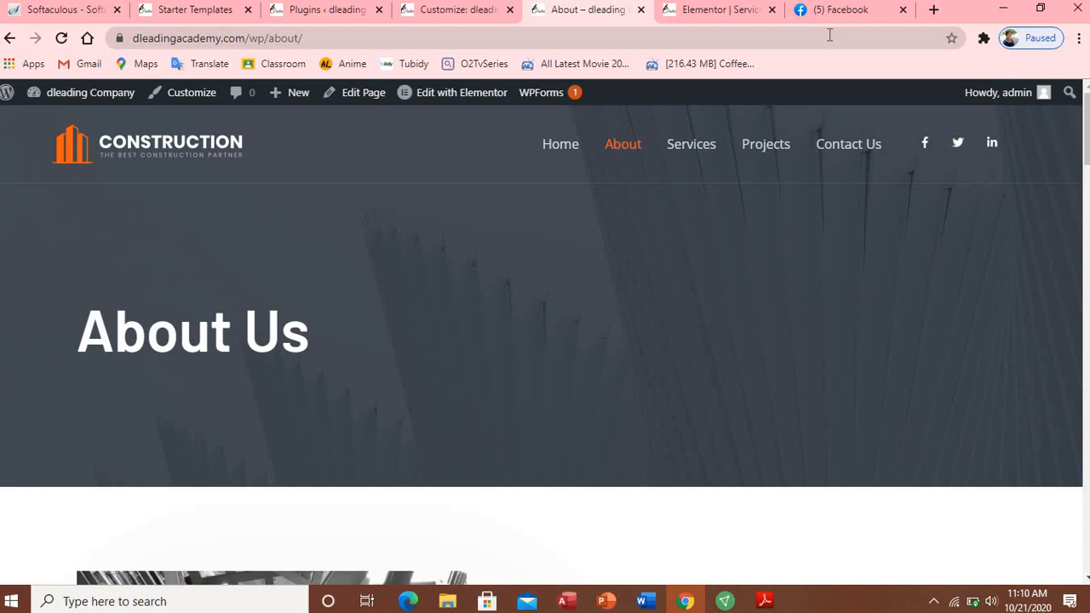
{"action": "left_click", "coordinate": [461, 12]}
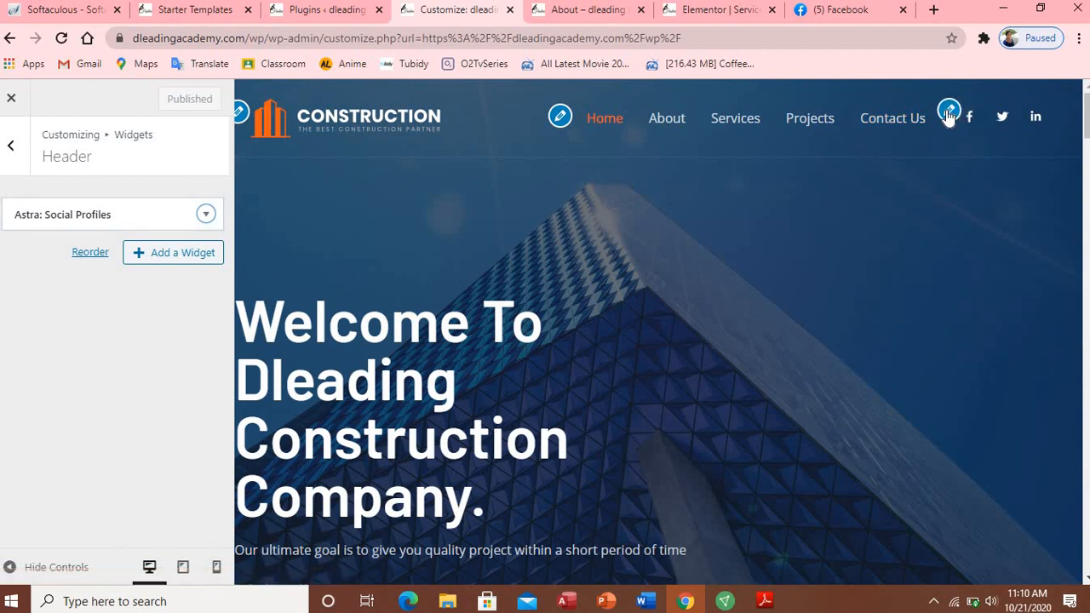
Step: Check the whatApps, twitter and facebook profiles in Astra: Social Profiles, then reload the Customizer
{"action": "left_click", "coordinate": [947, 113]}
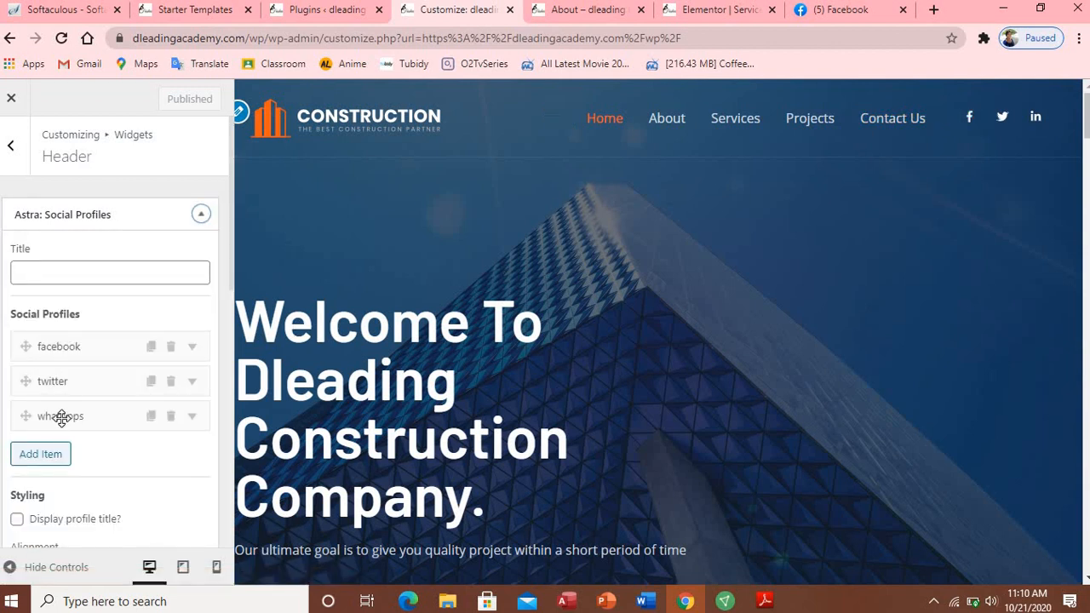
{"action": "left_click", "coordinate": [61, 417]}
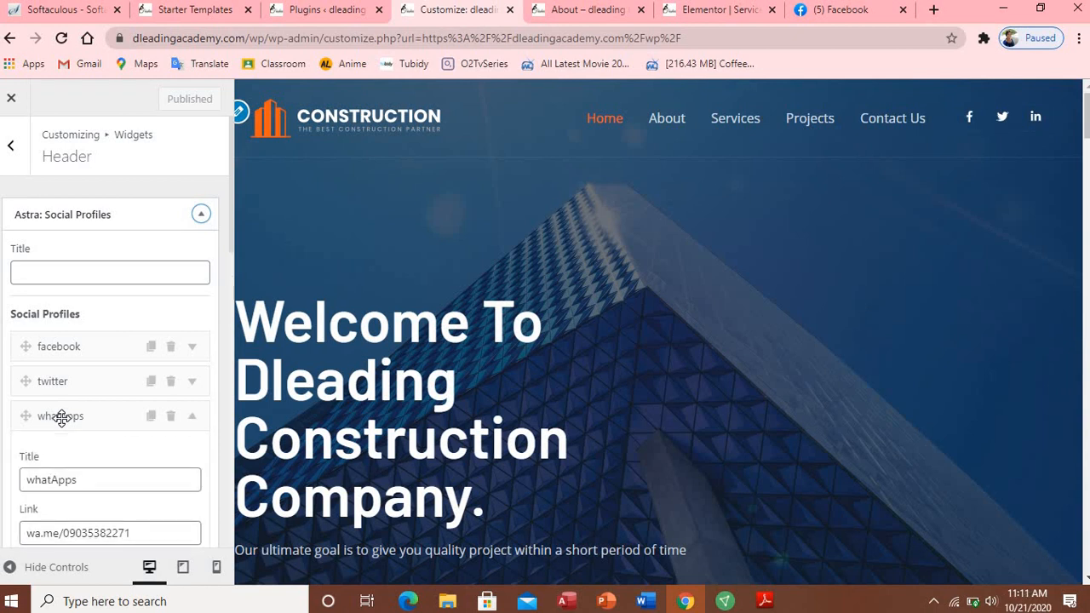
{"action": "left_click", "coordinate": [61, 417]}
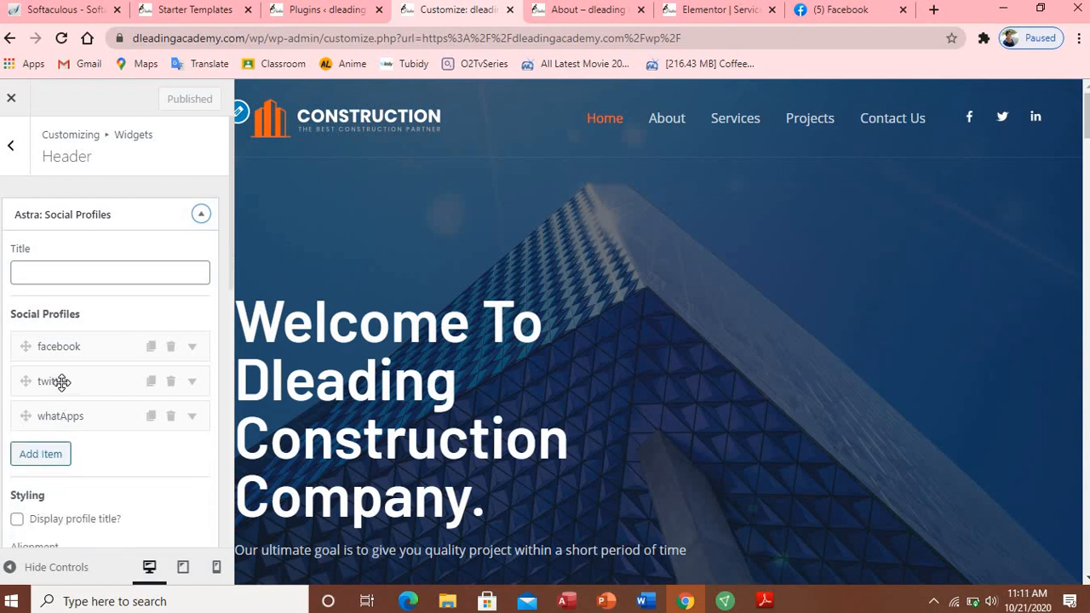
{"action": "left_click", "coordinate": [60, 381]}
{"action": "left_click", "coordinate": [61, 349]}
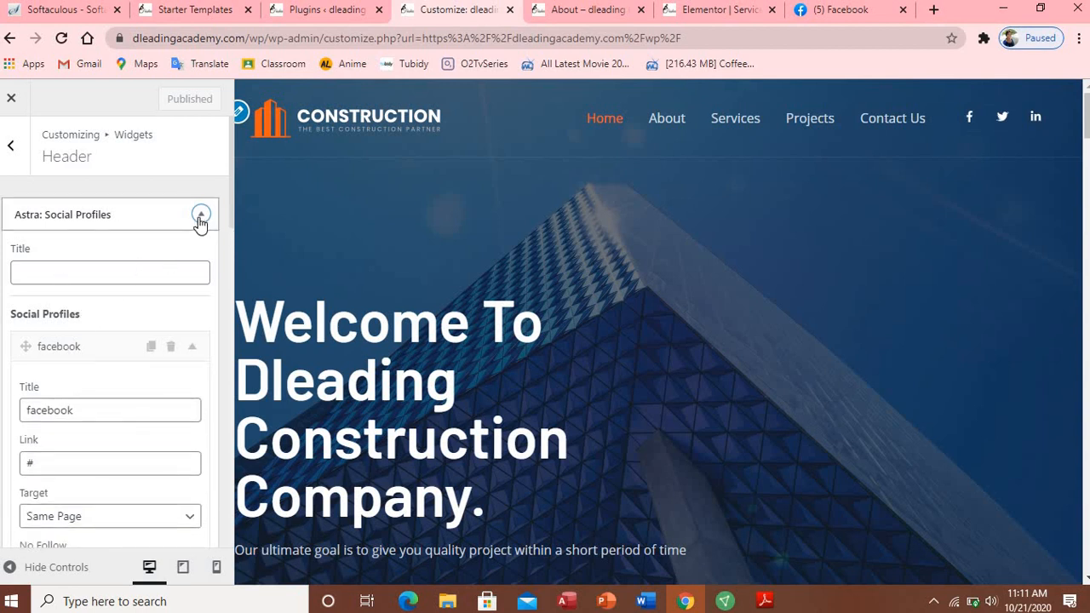
{"action": "left_click", "coordinate": [201, 216]}
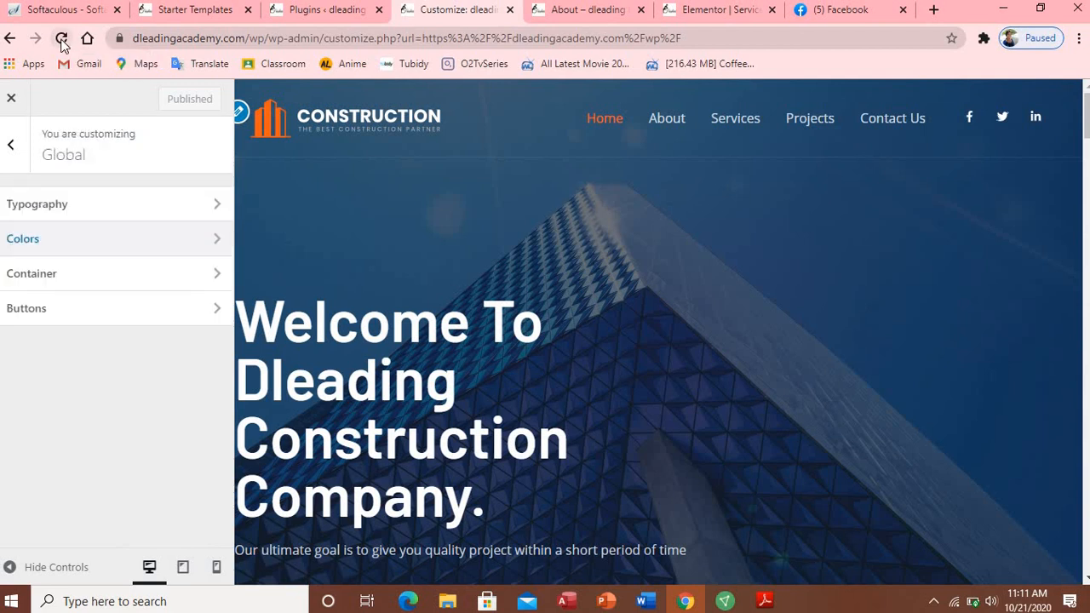
{"action": "left_click", "coordinate": [61, 40]}
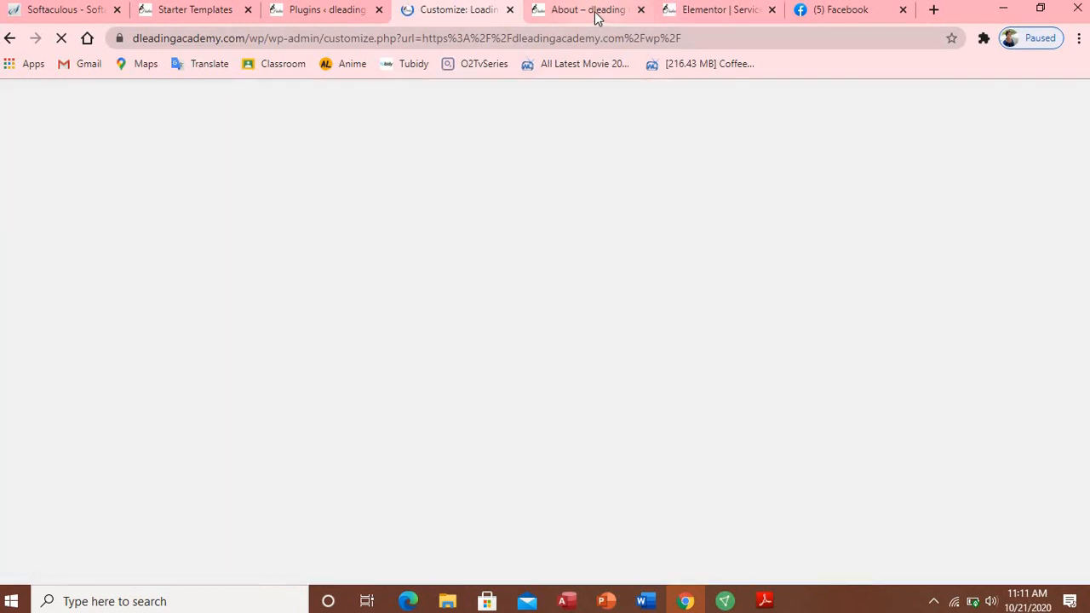
Step: Scroll through the live About Us page, then choose Services in the site menu
{"action": "left_click", "coordinate": [596, 17]}
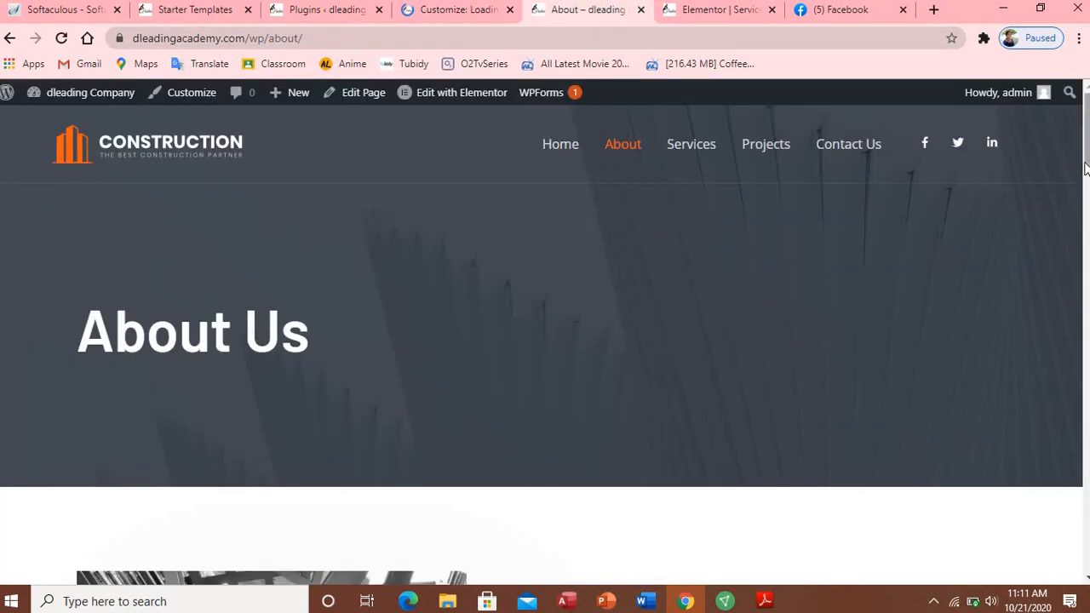
{"action": "left_click_drag", "start_coordinate": [1087, 155], "coordinate": [1047, 109]}
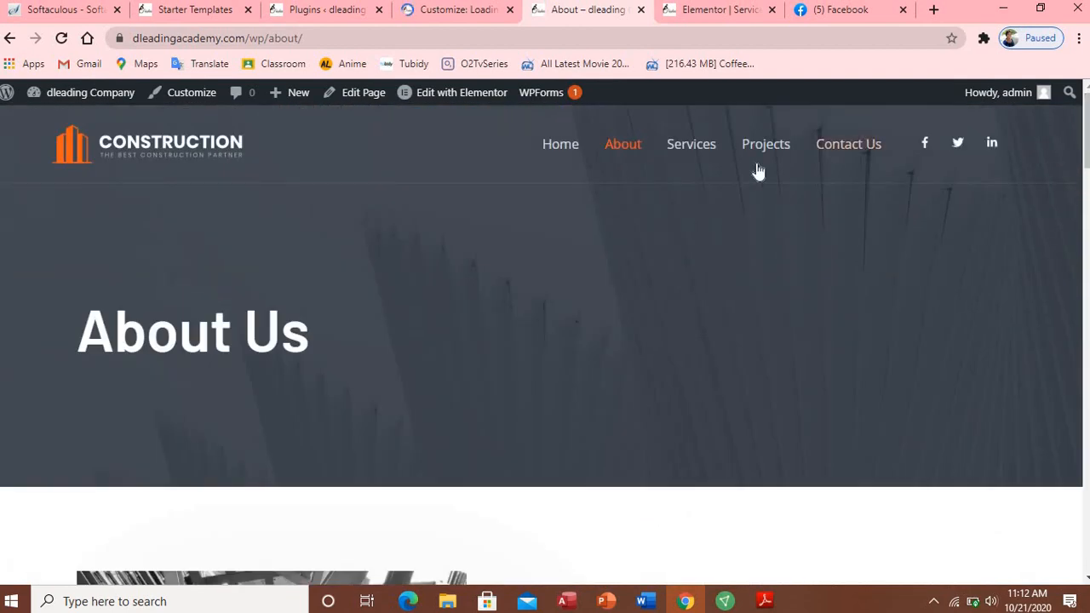
{"action": "left_click_drag", "start_coordinate": [1088, 164], "coordinate": [1081, 558]}
{"action": "scroll", "coordinate": [1070, 428], "scroll_direction": "up", "scroll_amount": 10}
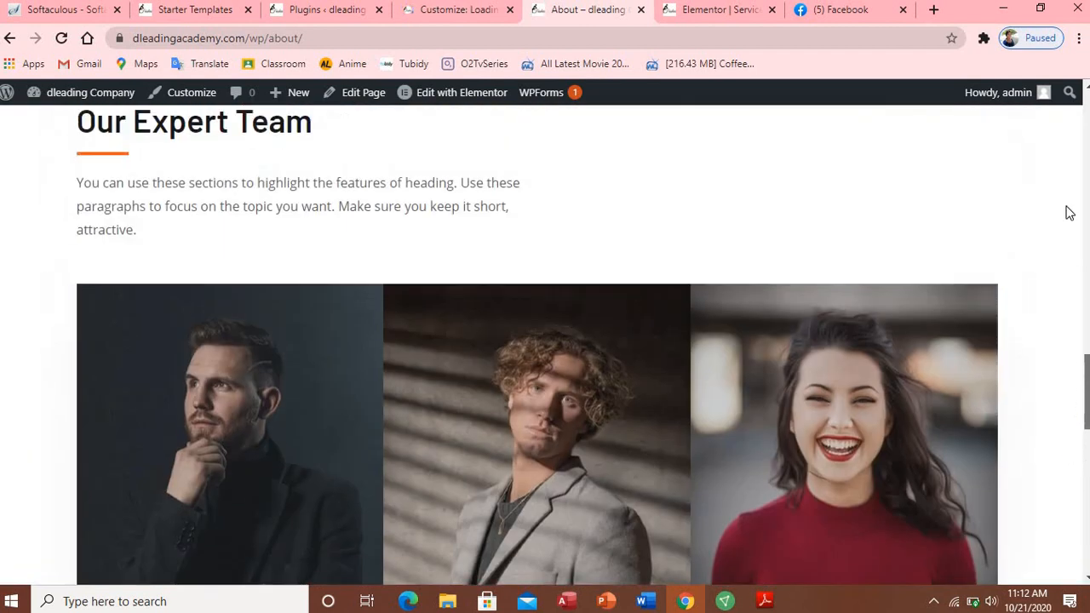
{"action": "scroll", "coordinate": [1064, 170], "scroll_direction": "up", "scroll_amount": 10}
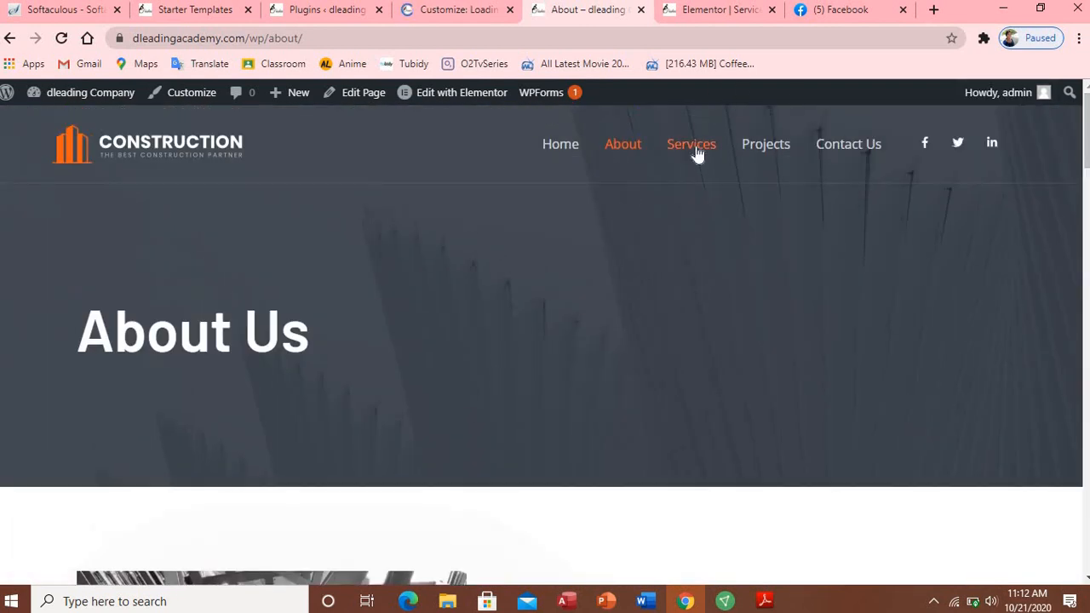
{"action": "left_click", "coordinate": [696, 153]}
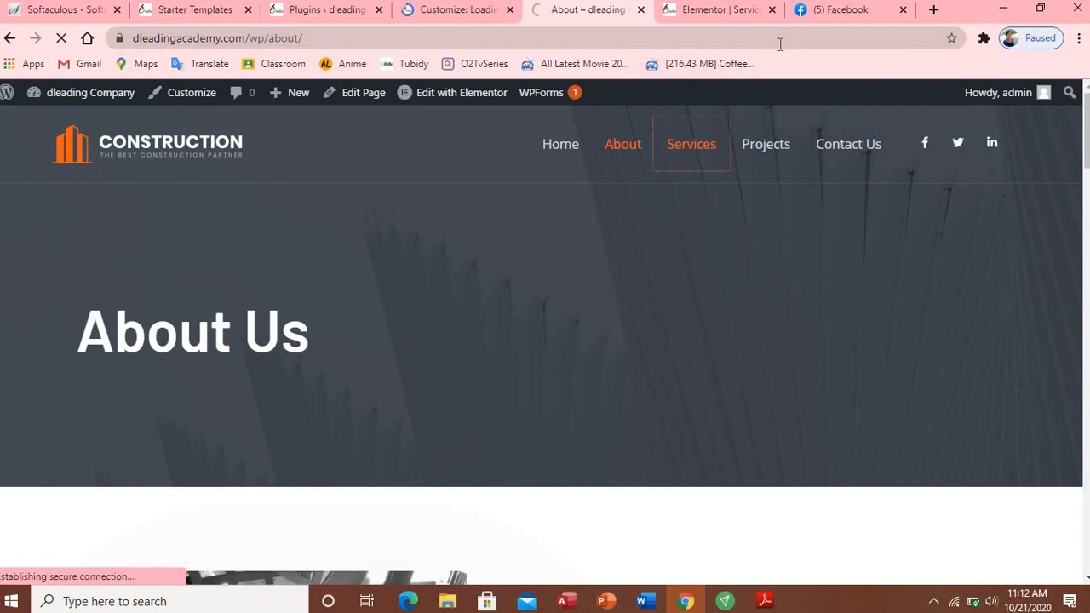
Step: On the Elementor Services page, scroll to the video tiles and select the building photo's play icon
{"action": "left_click", "coordinate": [729, 13]}
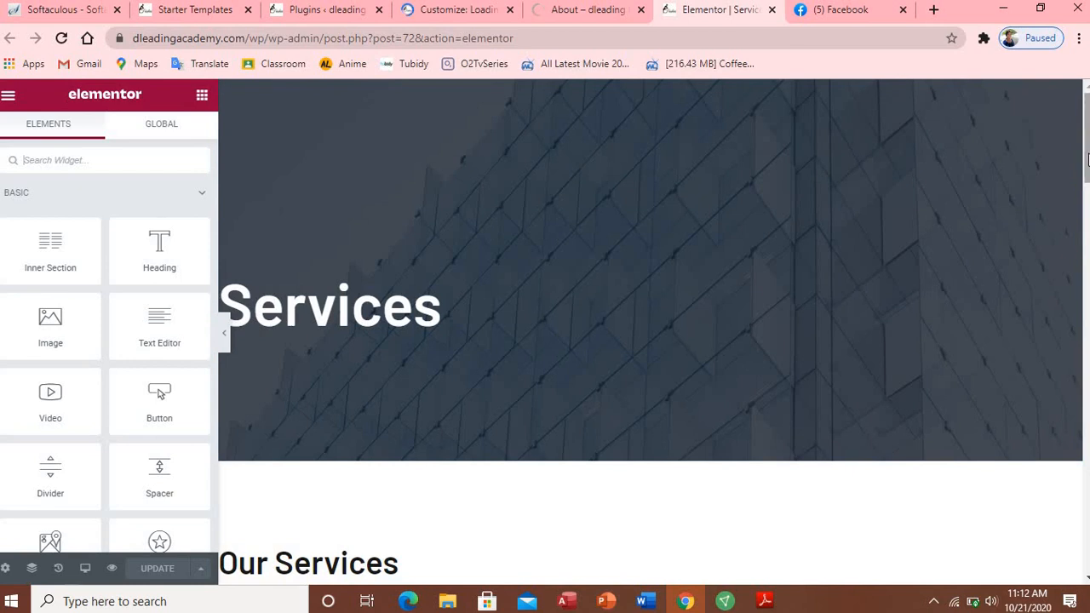
{"action": "scroll", "coordinate": [650, 332], "scroll_direction": "down", "scroll_amount": 5}
{"action": "scroll", "coordinate": [670, 306], "scroll_direction": "down", "scroll_amount": 4}
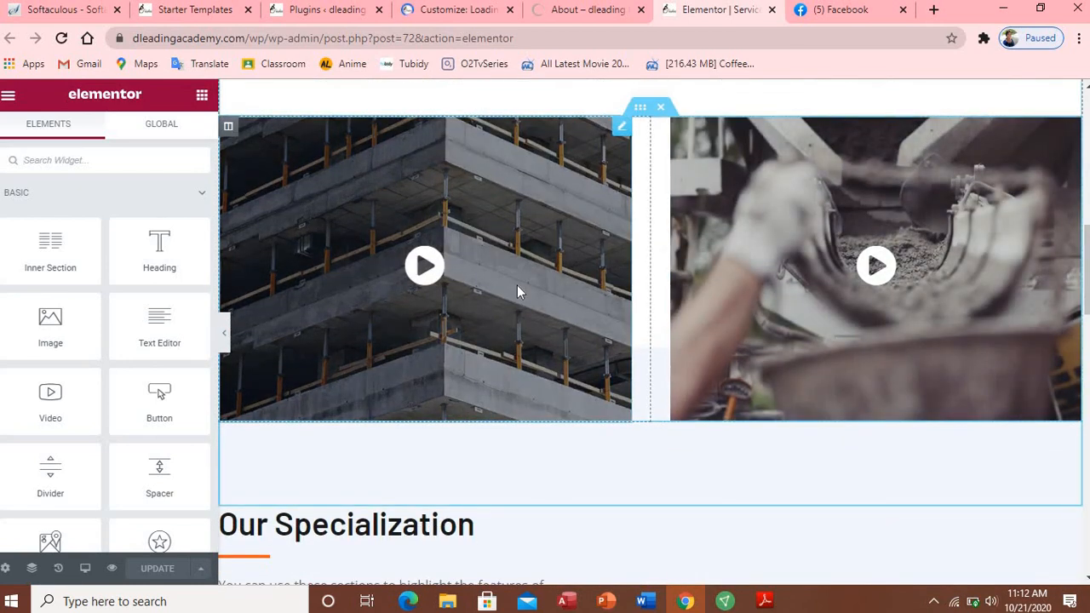
{"action": "left_click", "coordinate": [517, 285]}
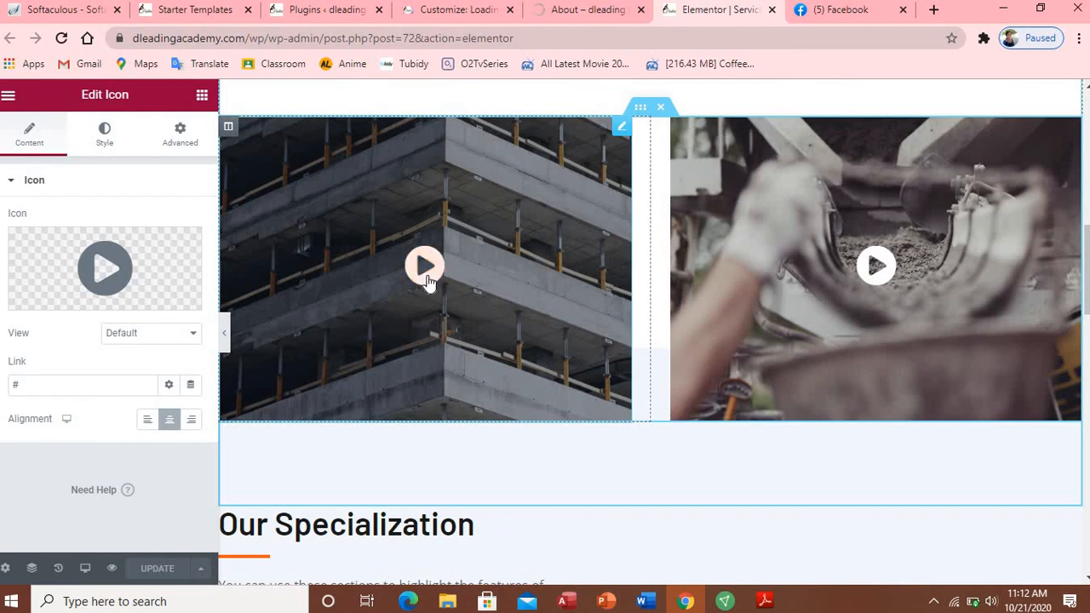
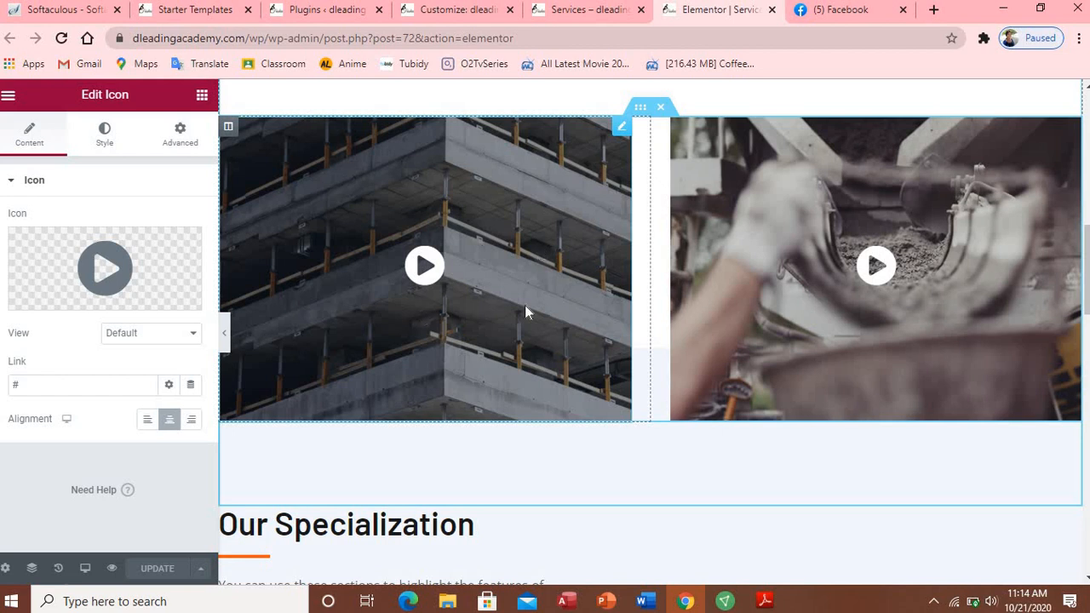
Step: Open a new Chrome tab and go to youtube.com using the address-bar completion
{"action": "left_click", "coordinate": [932, 11]}
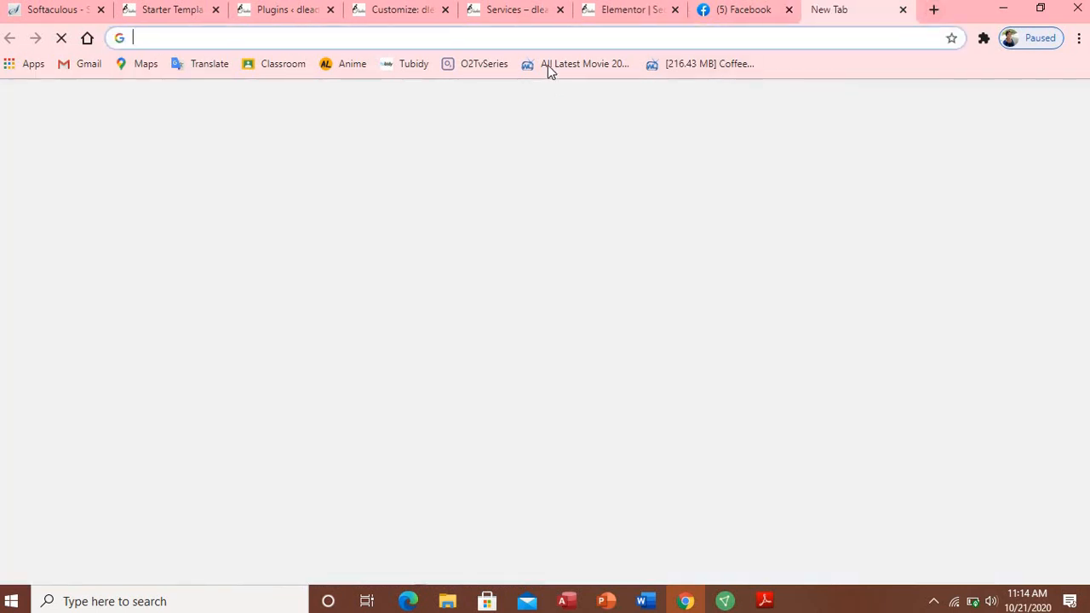
{"action": "type", "text": "youtube.com"}
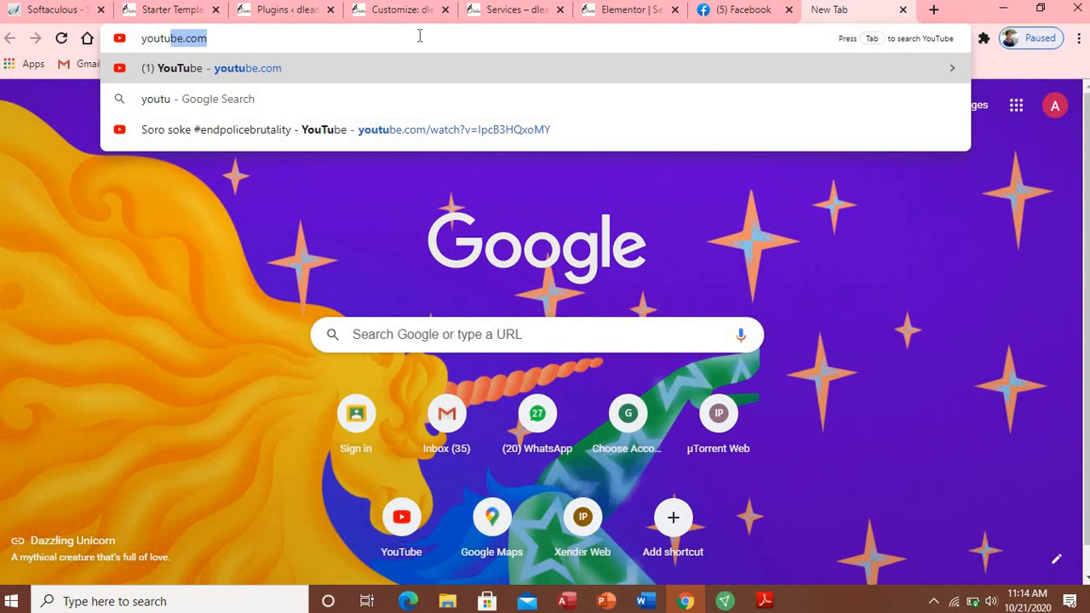
{"action": "left_click", "coordinate": [419, 36]}
{"action": "key", "text": "Return"}
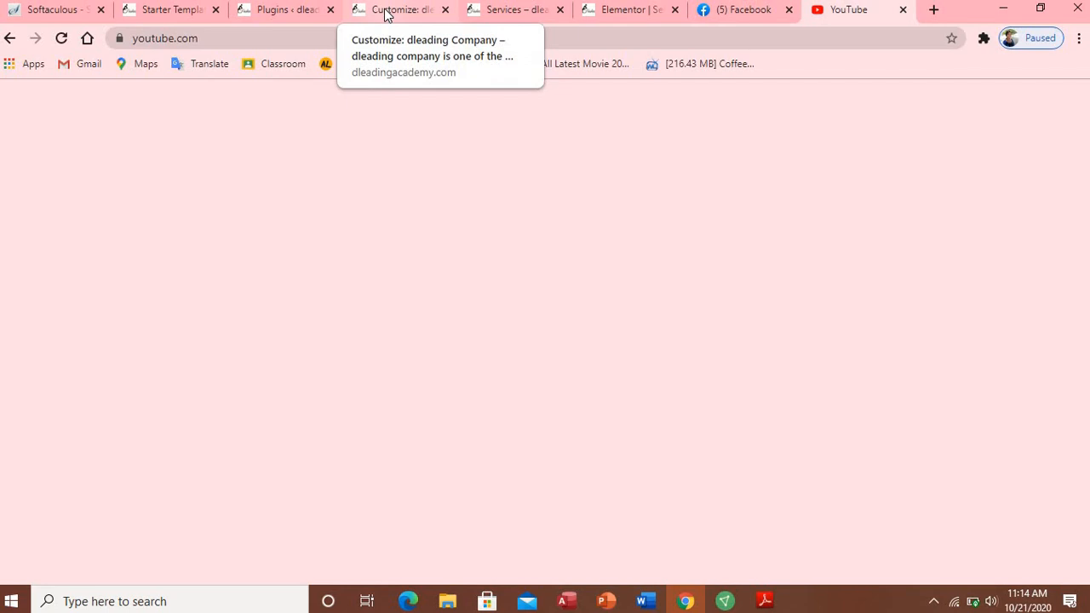
Step: Back in the Customizer, add a new item to the header's Astra Social Profiles widget
{"action": "left_click", "coordinate": [385, 15]}
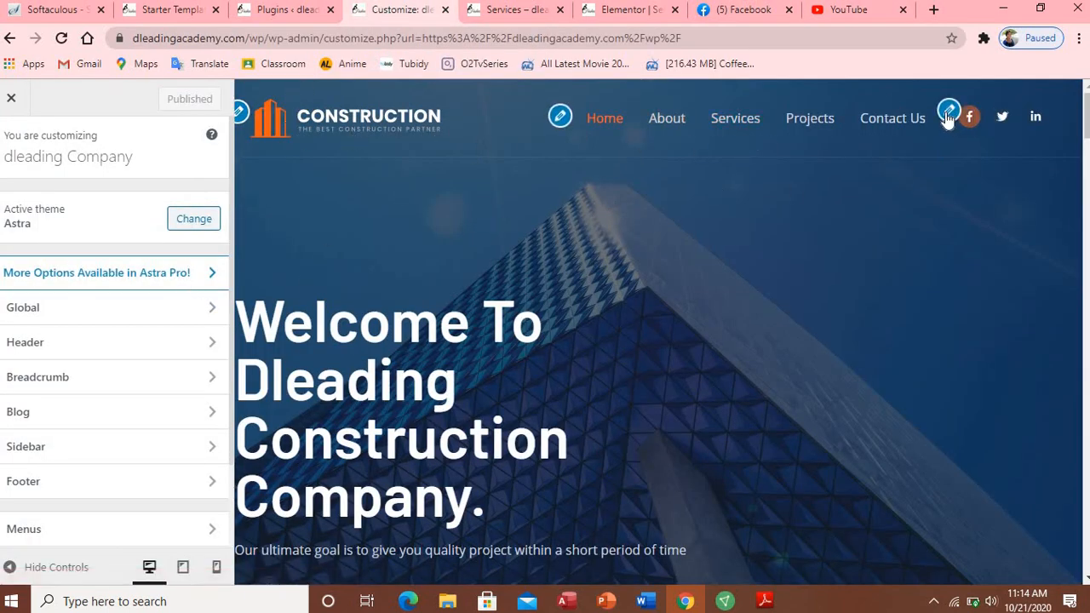
{"action": "left_click", "coordinate": [946, 113]}
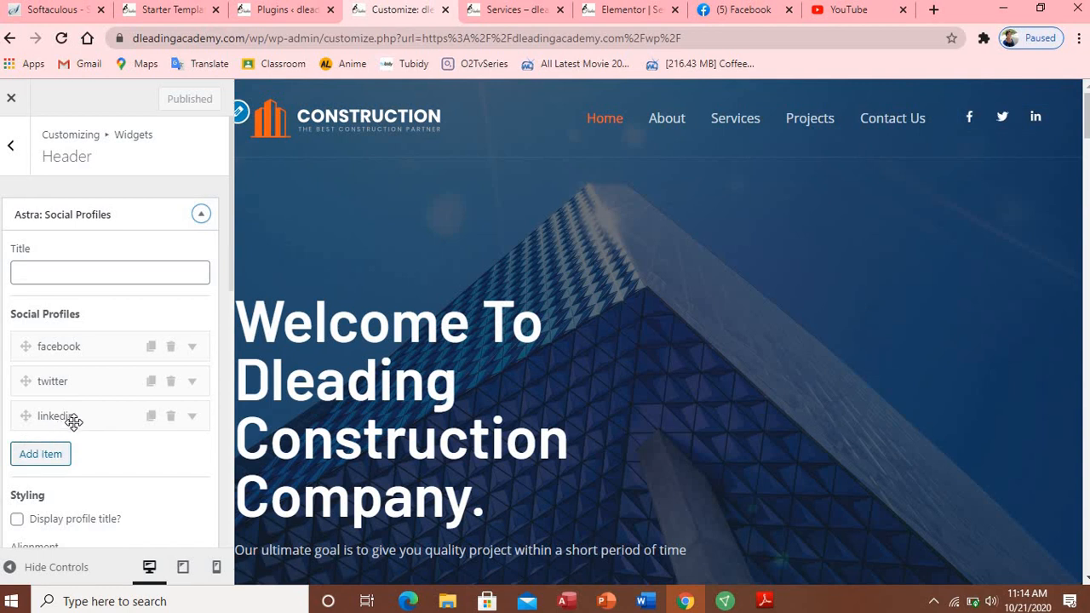
{"action": "left_click", "coordinate": [51, 455]}
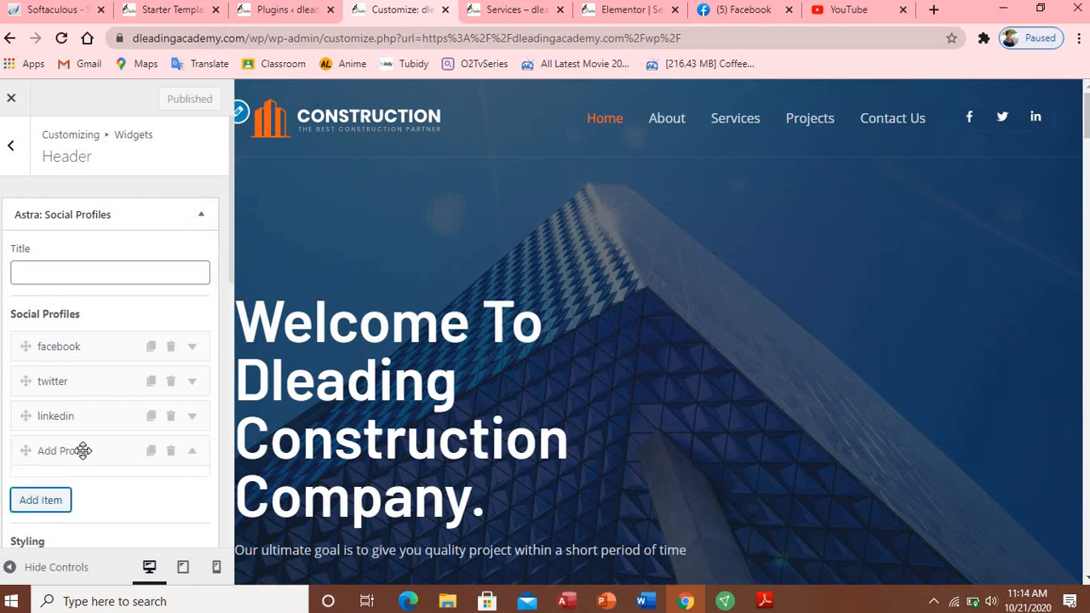
{"action": "left_click", "coordinate": [81, 451]}
Step: Title the new profile 'whatapp' and move to its link field
{"action": "left_click", "coordinate": [69, 510]}
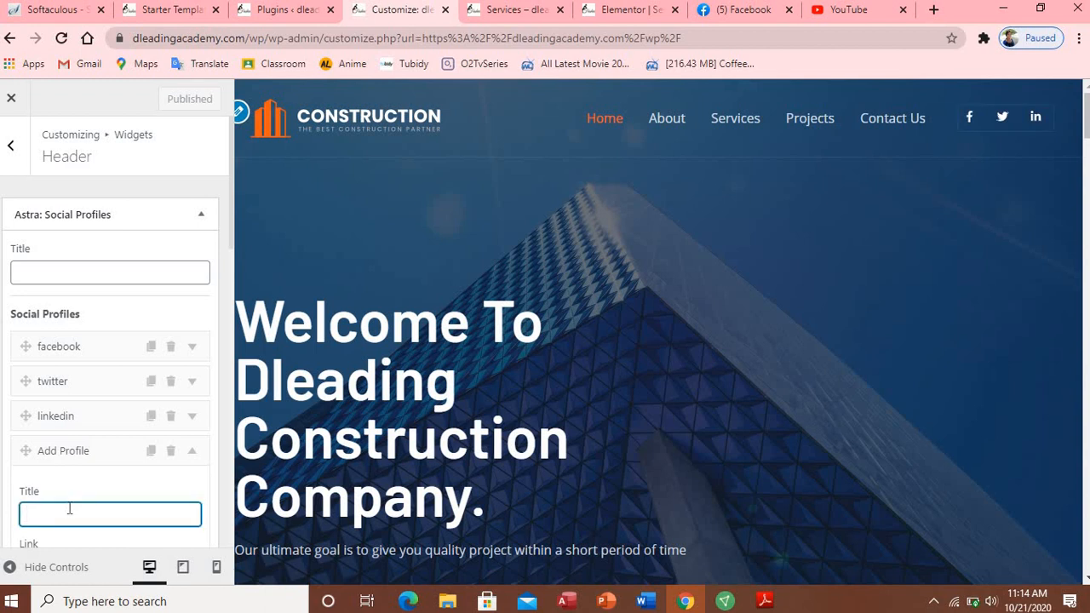
{"action": "type", "text": "what"}
{"action": "type", "text": "sa"}
{"action": "type", "text": "pp"}
{"action": "left_click_drag", "start_coordinate": [231, 264], "coordinate": [233, 311]}
{"action": "scroll", "coordinate": [134, 327], "scroll_direction": "down", "scroll_amount": 1}
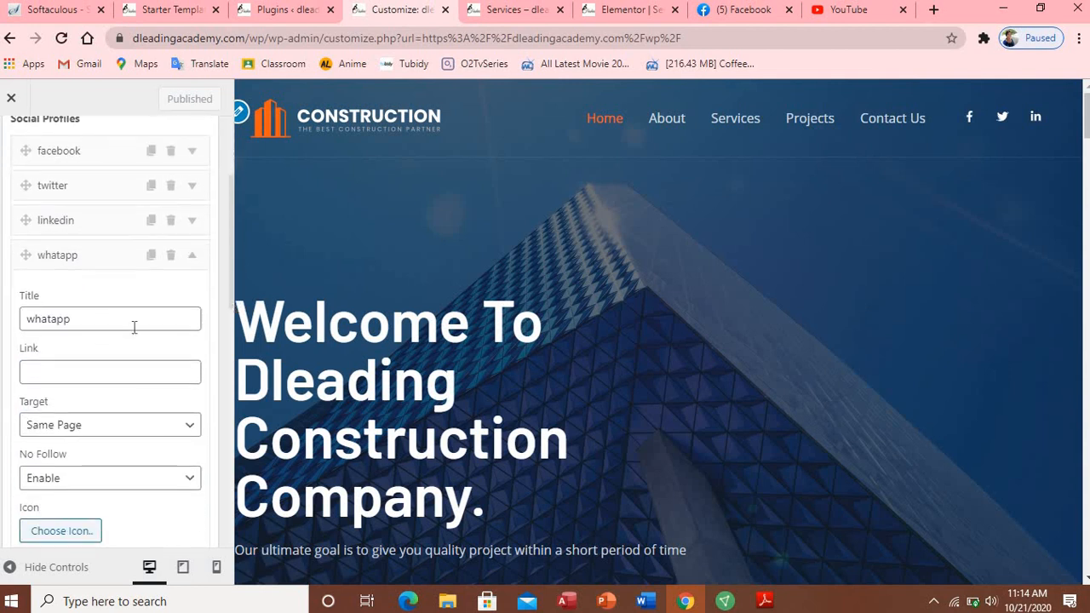
{"action": "left_click", "coordinate": [110, 367]}
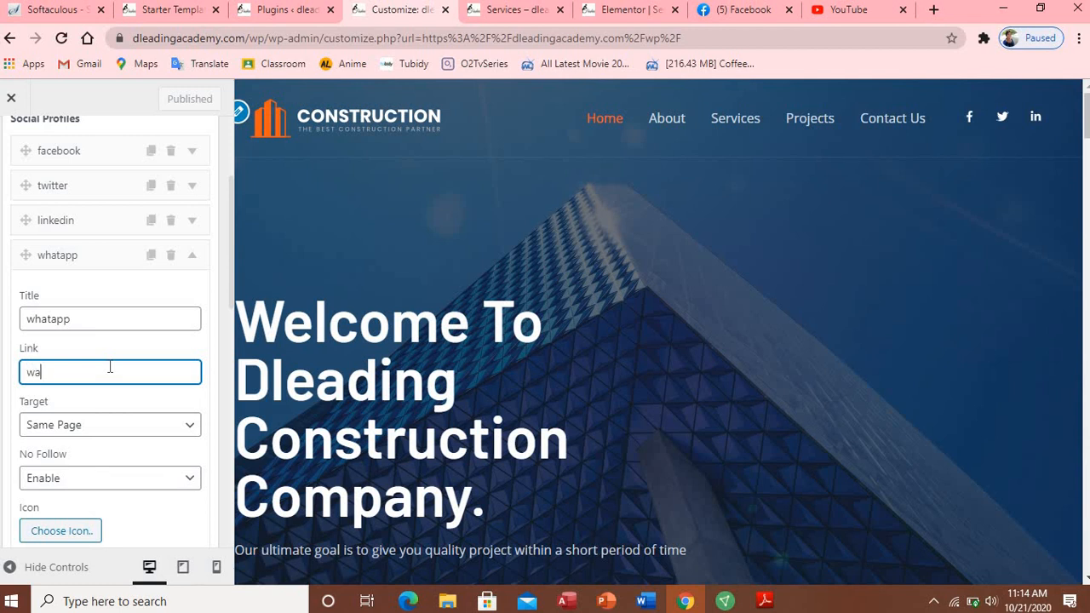
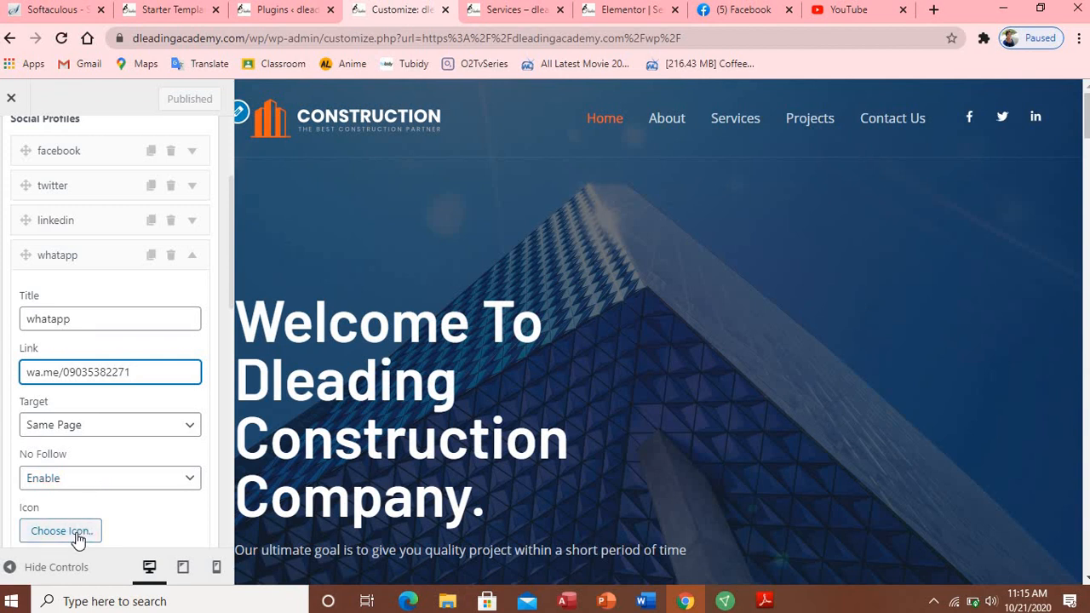
Step: Set the whatapp profile's link to a wa.me phone-number link and choose the WhatsApp icon
{"action": "left_click", "coordinate": [77, 538]}
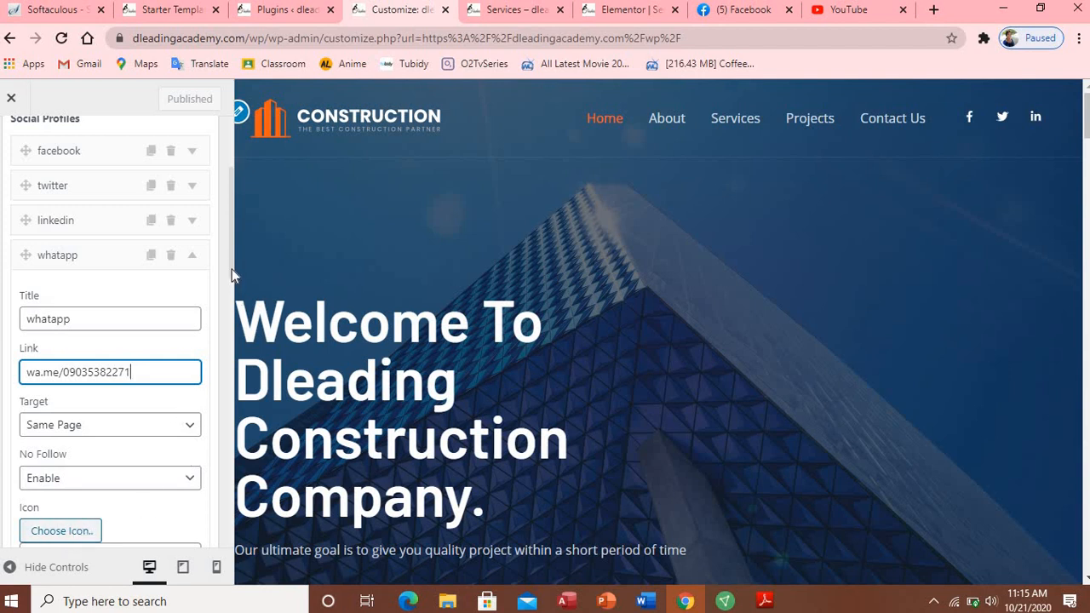
{"action": "left_click_drag", "start_coordinate": [232, 269], "coordinate": [229, 313]}
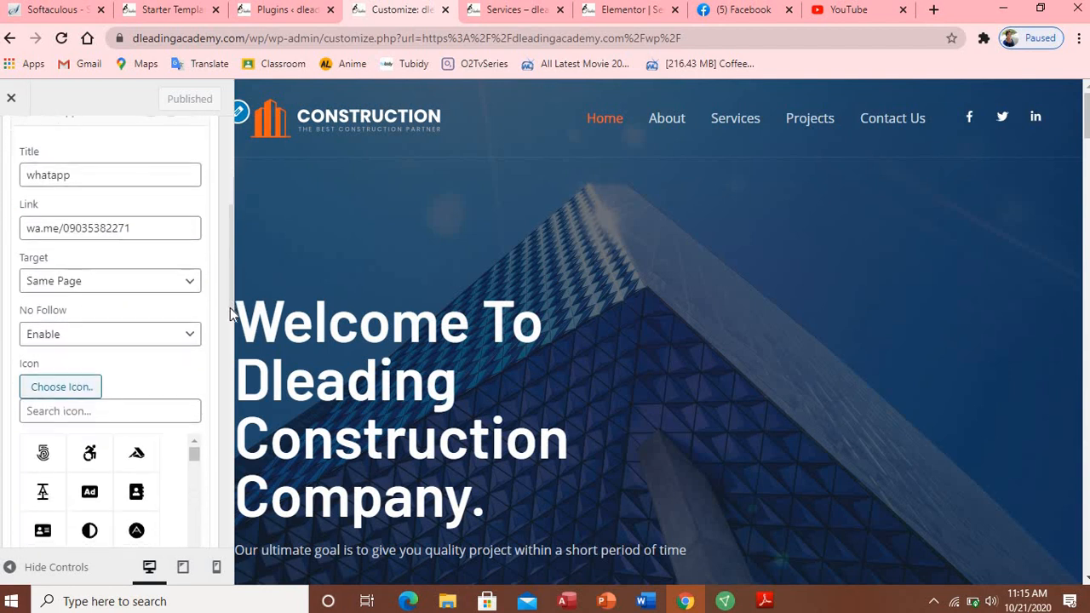
{"action": "left_click", "coordinate": [123, 412]}
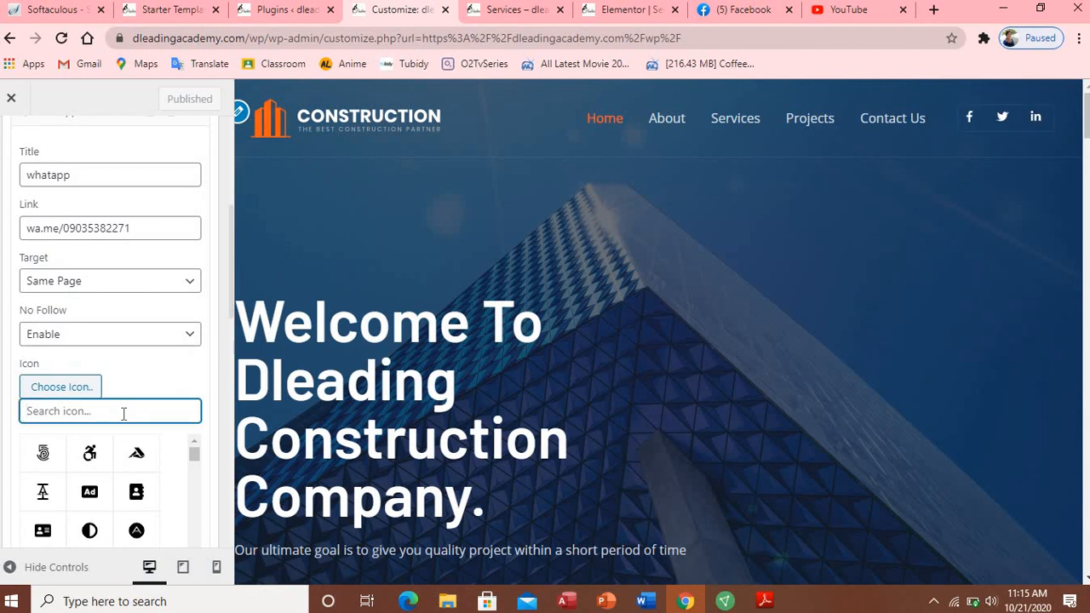
{"action": "type", "text": "wha"}
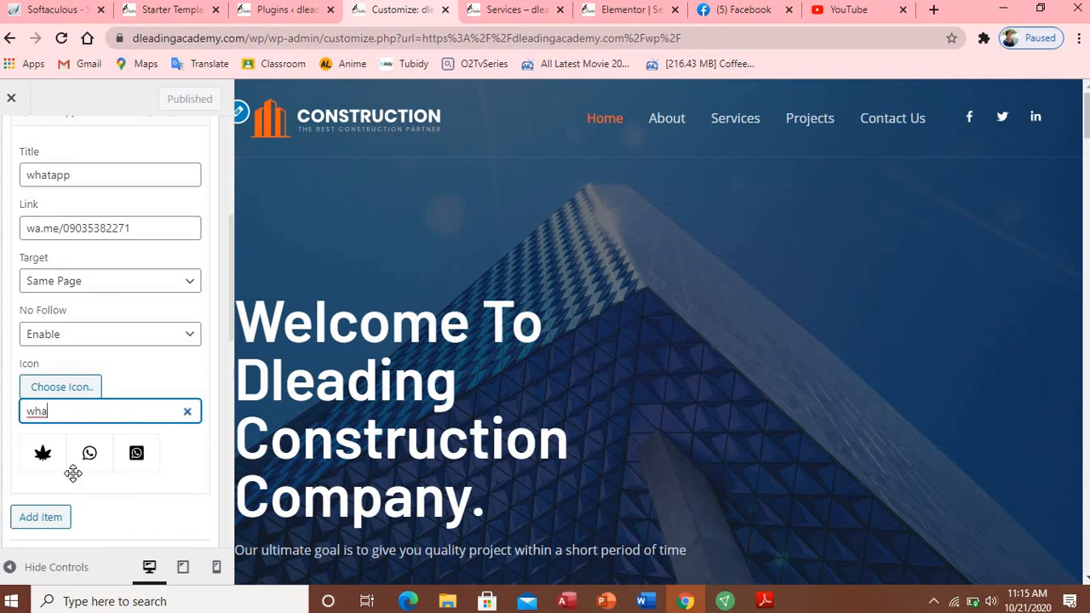
{"action": "left_click", "coordinate": [90, 457]}
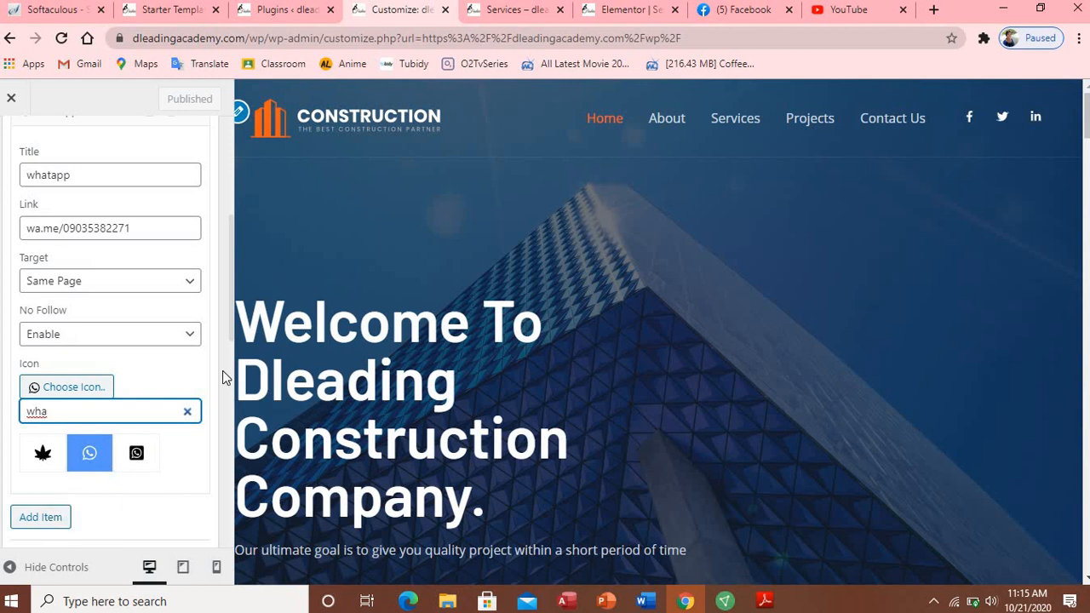
{"action": "left_click_drag", "start_coordinate": [231, 313], "coordinate": [235, 532]}
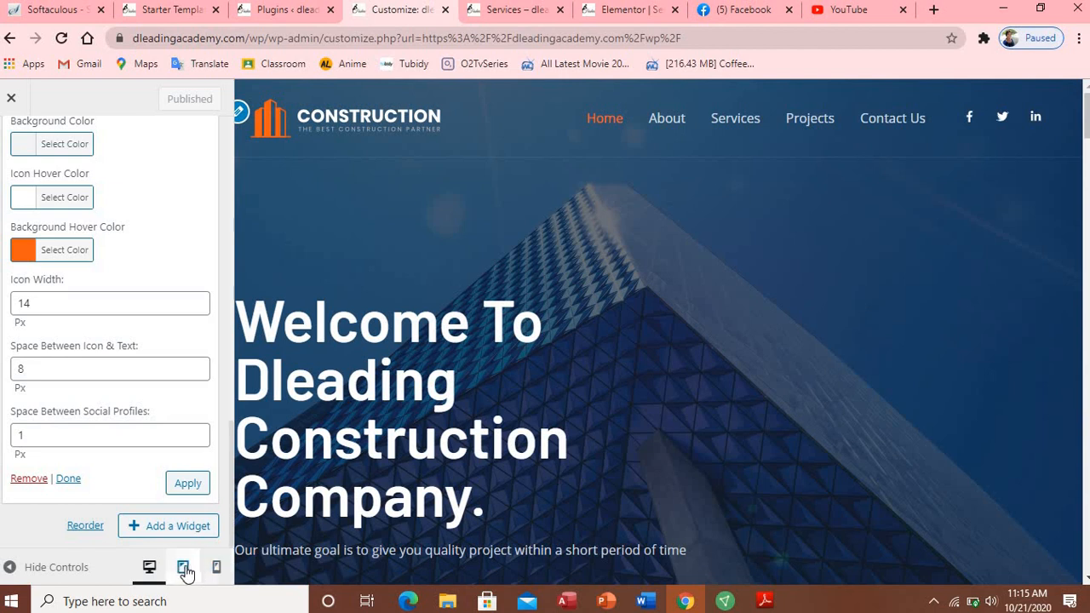
{"action": "left_click", "coordinate": [184, 569]}
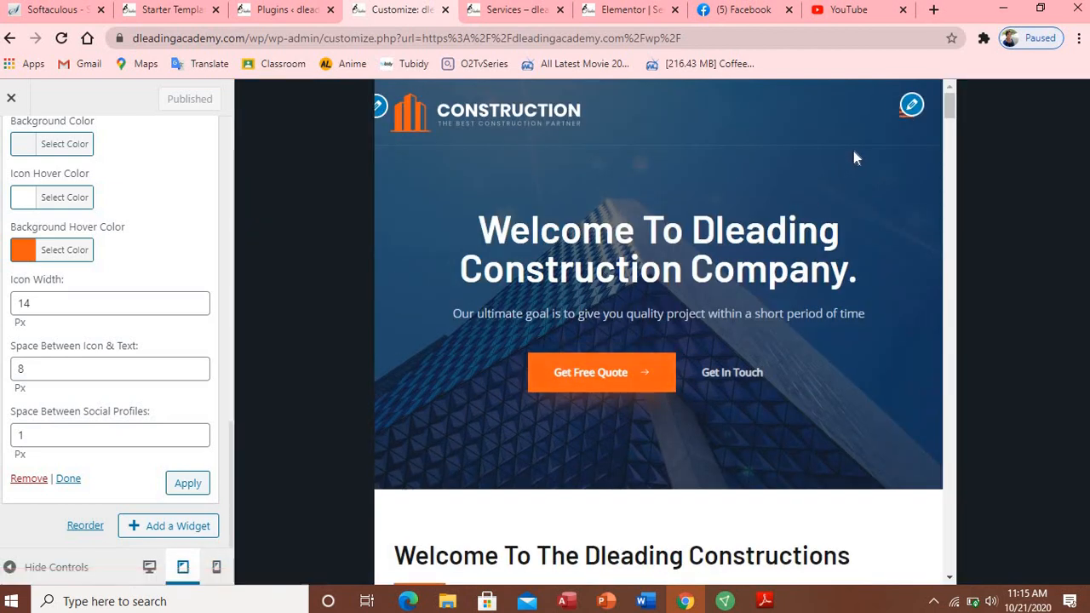
{"action": "left_click", "coordinate": [220, 568]}
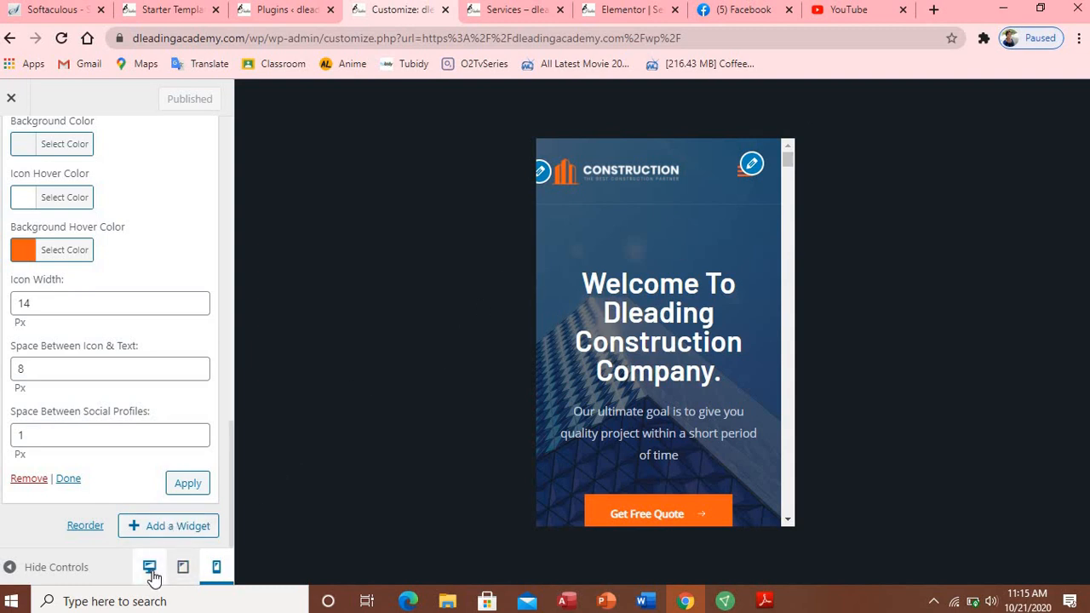
{"action": "left_click", "coordinate": [184, 570]}
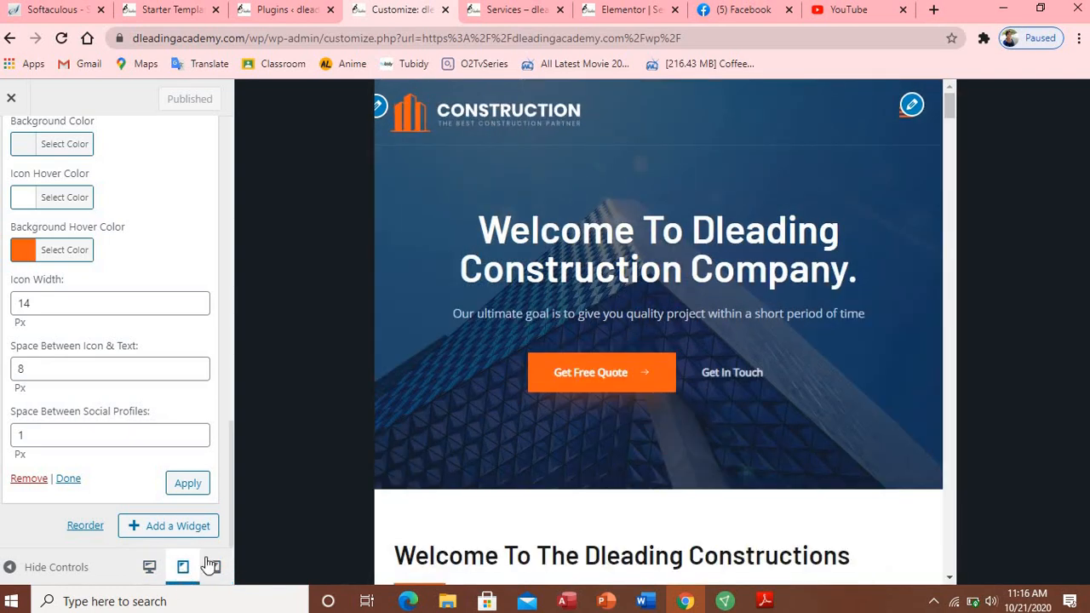
{"action": "left_click", "coordinate": [149, 567]}
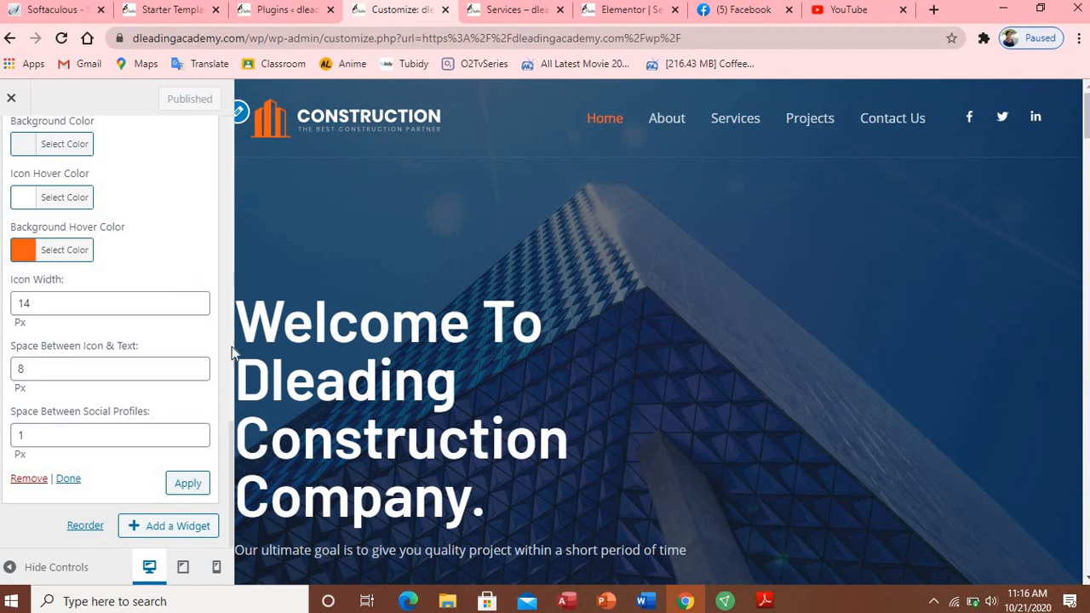
{"action": "left_click_drag", "start_coordinate": [231, 346], "coordinate": [243, 100]}
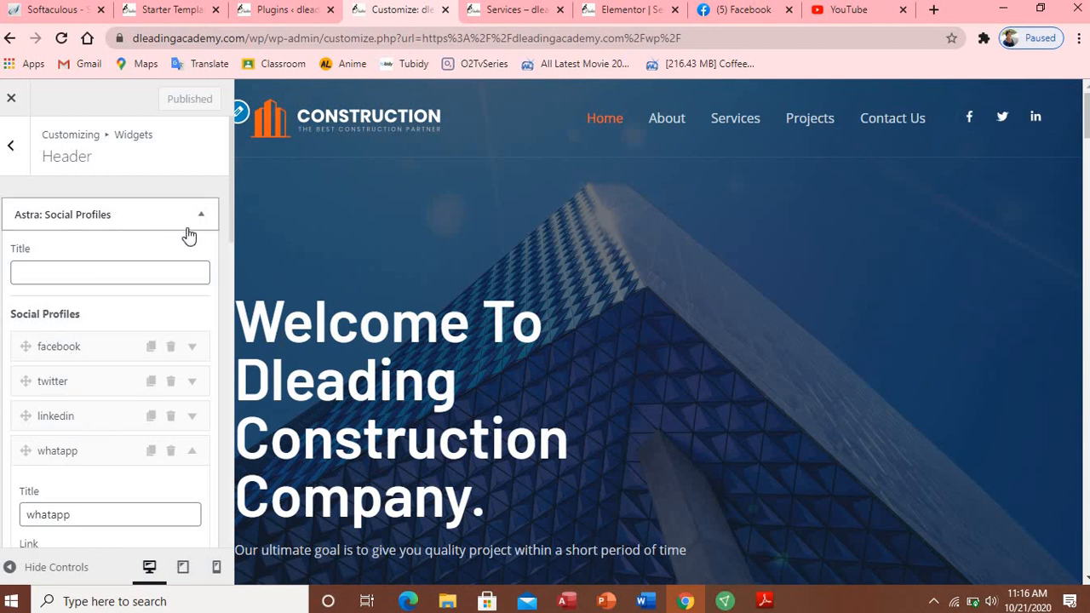
Step: Collapse the Astra: Social Profiles settings and switch to the loaded YouTube home page
{"action": "left_click", "coordinate": [201, 219]}
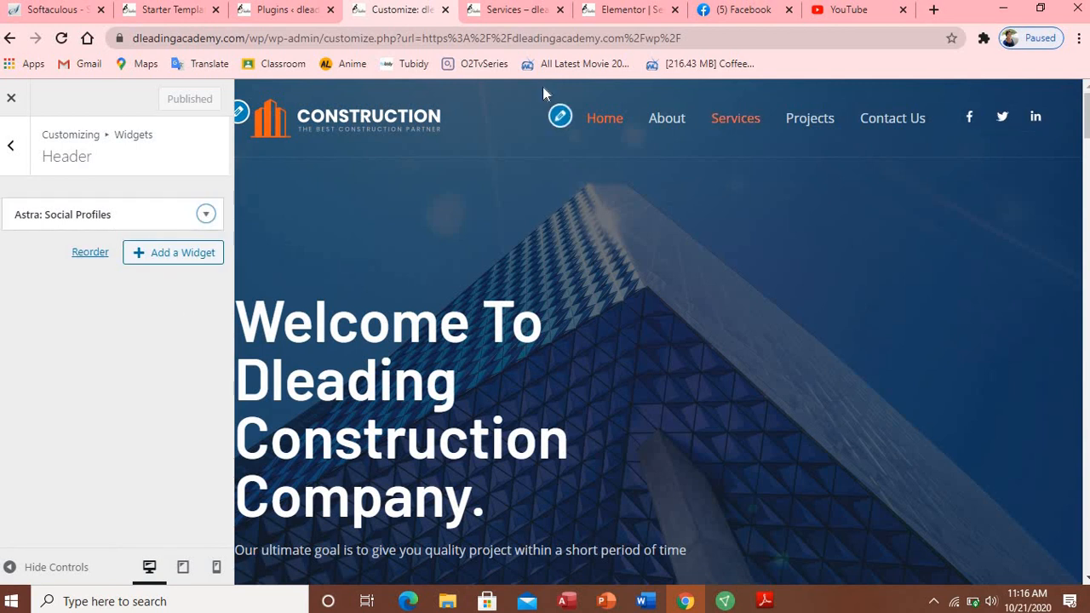
{"action": "left_click_drag", "start_coordinate": [543, 88], "coordinate": [266, 214]}
{"action": "left_click_drag", "start_coordinate": [166, 213], "coordinate": [554, 328]}
{"action": "left_click_drag", "start_coordinate": [789, 32], "coordinate": [155, 347]}
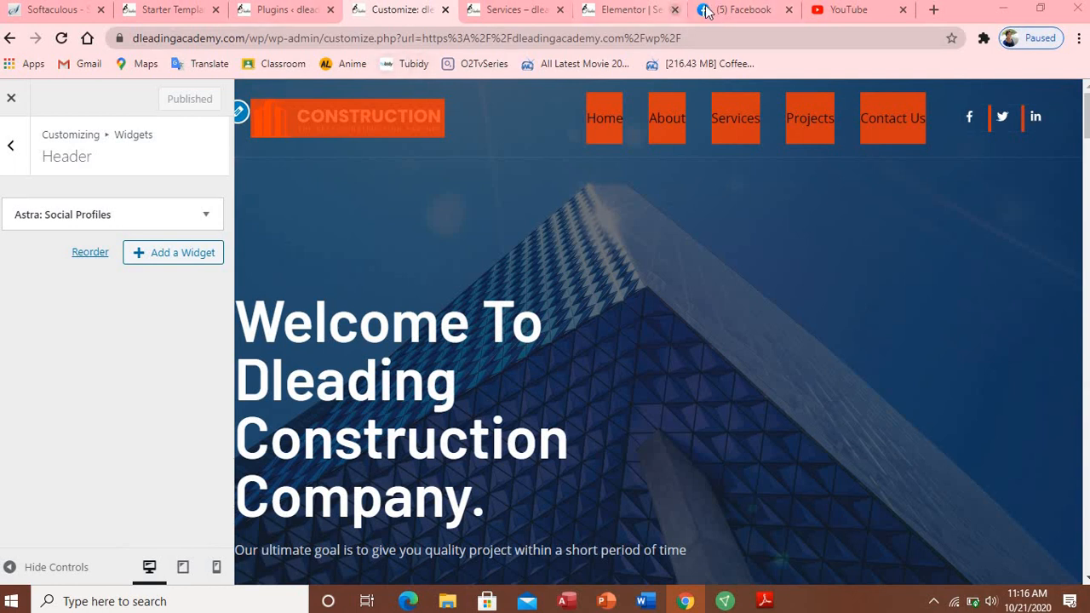
{"action": "left_click", "coordinate": [837, 18]}
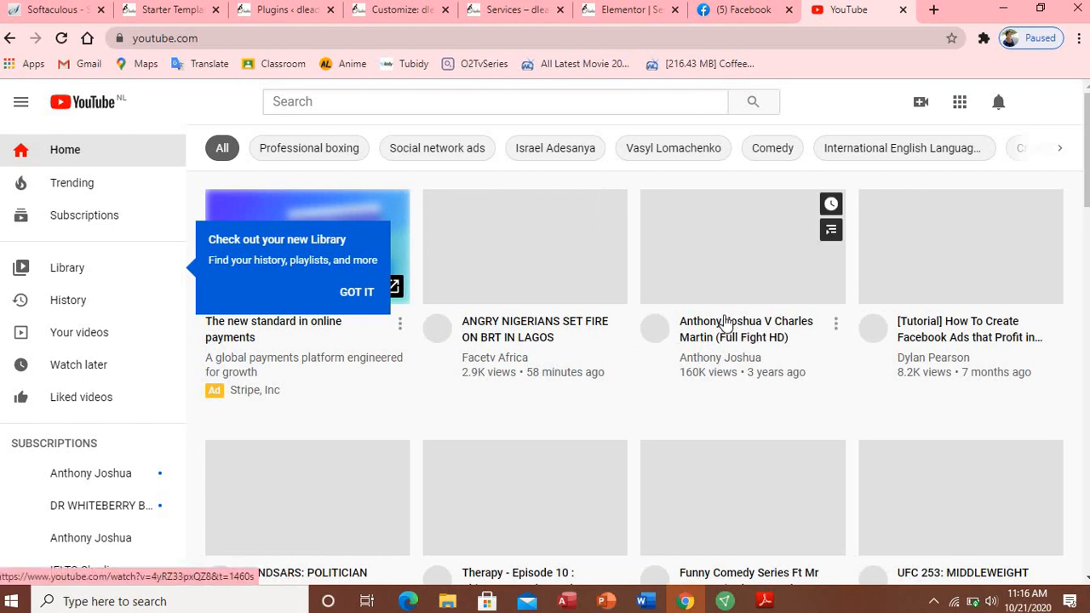
Step: Open the 'How To Create Facebook Ads that Profit in 3 Days' video, reloading after the connection error
{"action": "left_click", "coordinate": [906, 290]}
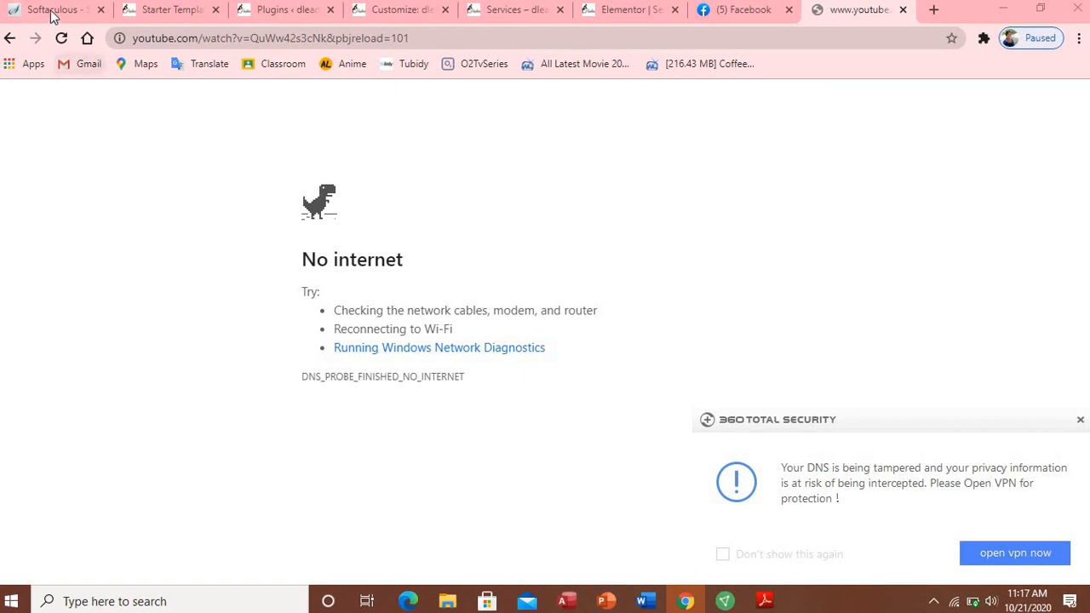
{"action": "left_click", "coordinate": [61, 40]}
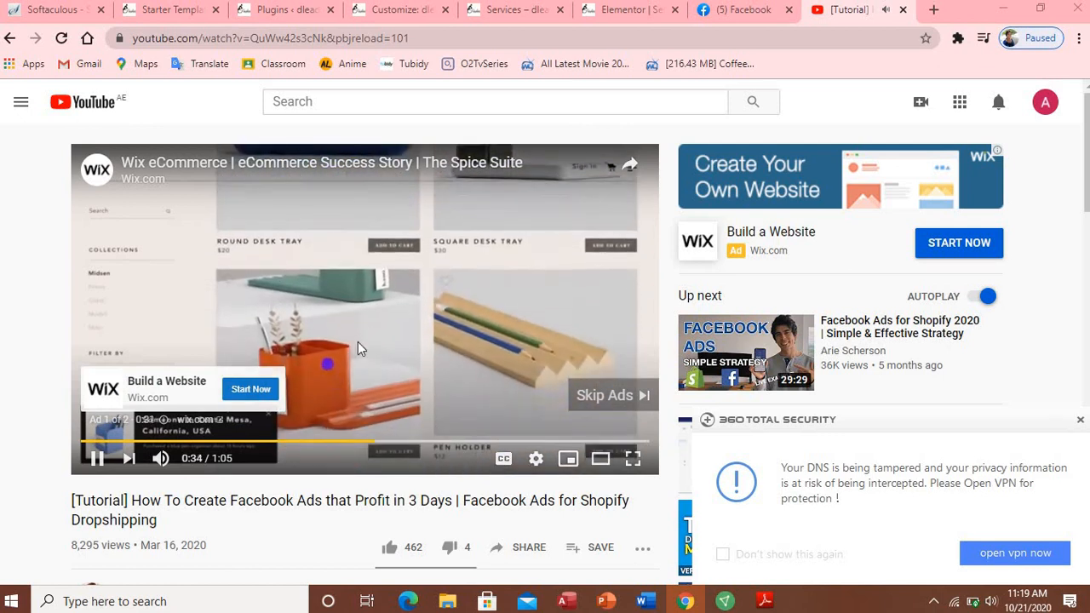
{"action": "left_click", "coordinate": [98, 458]}
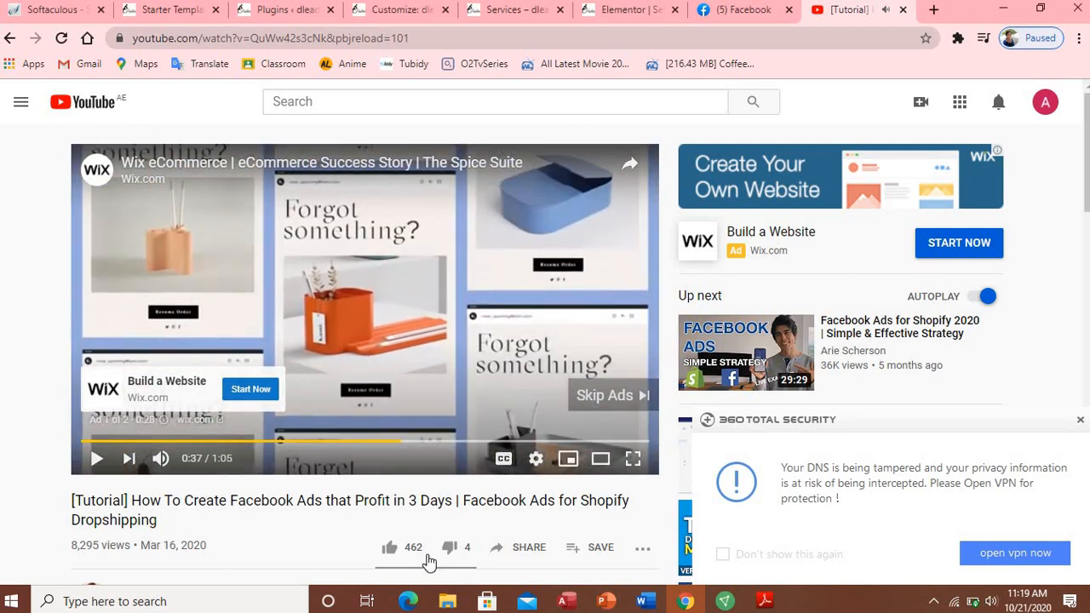
{"action": "left_click", "coordinate": [642, 549]}
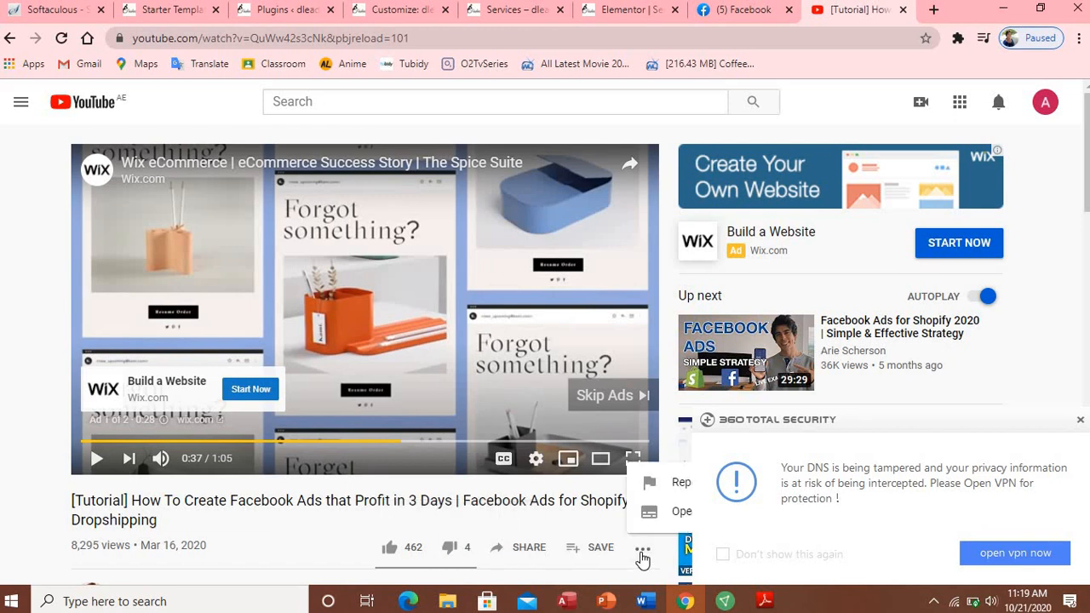
{"action": "left_click", "coordinate": [504, 549]}
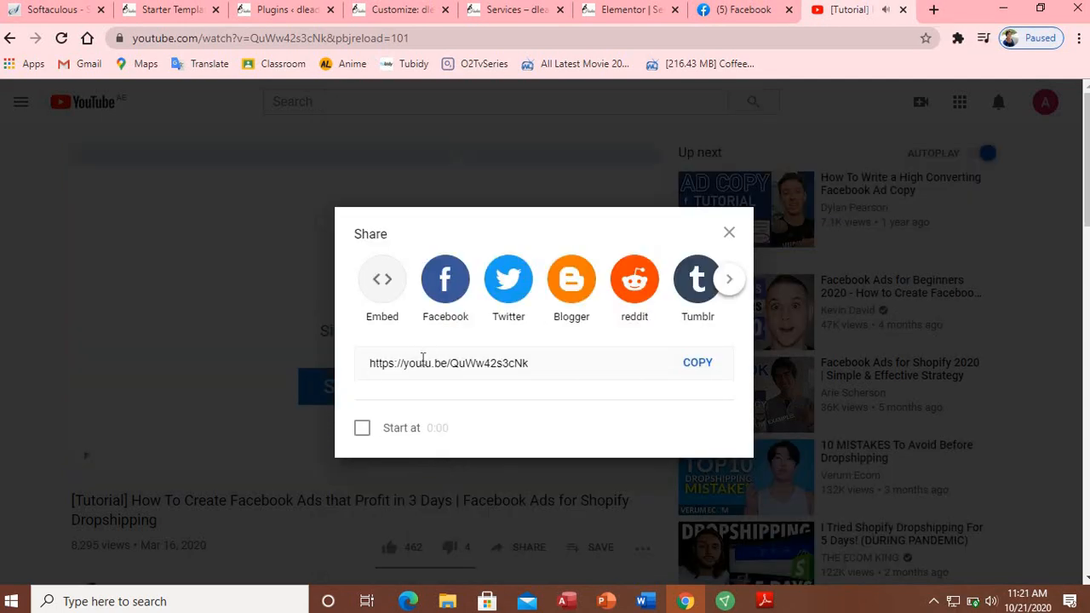
{"action": "left_click", "coordinate": [691, 366]}
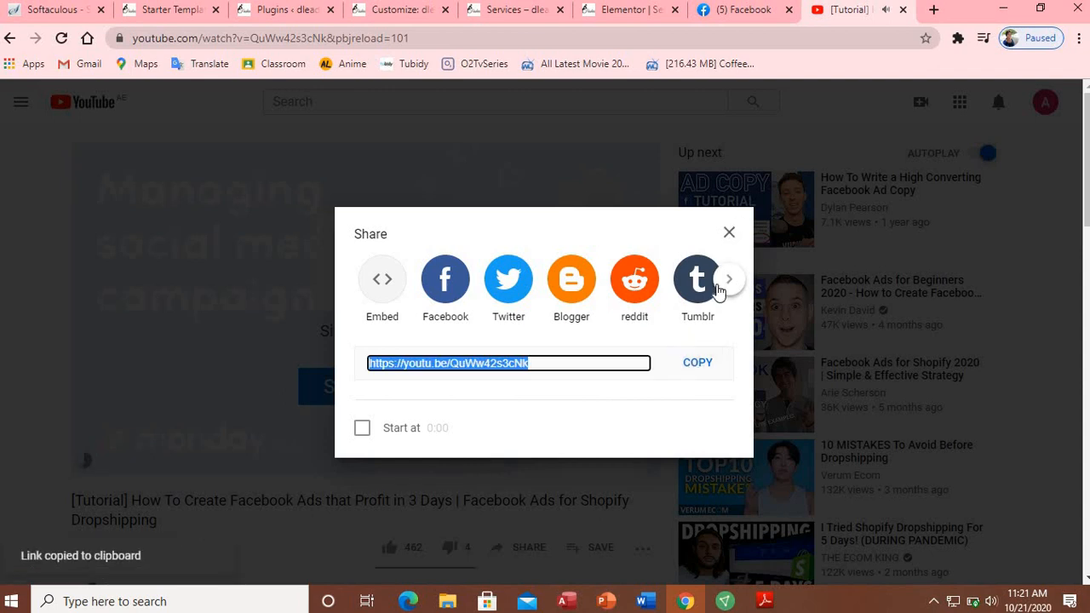
{"action": "left_click", "coordinate": [695, 362]}
{"action": "left_click", "coordinate": [729, 233]}
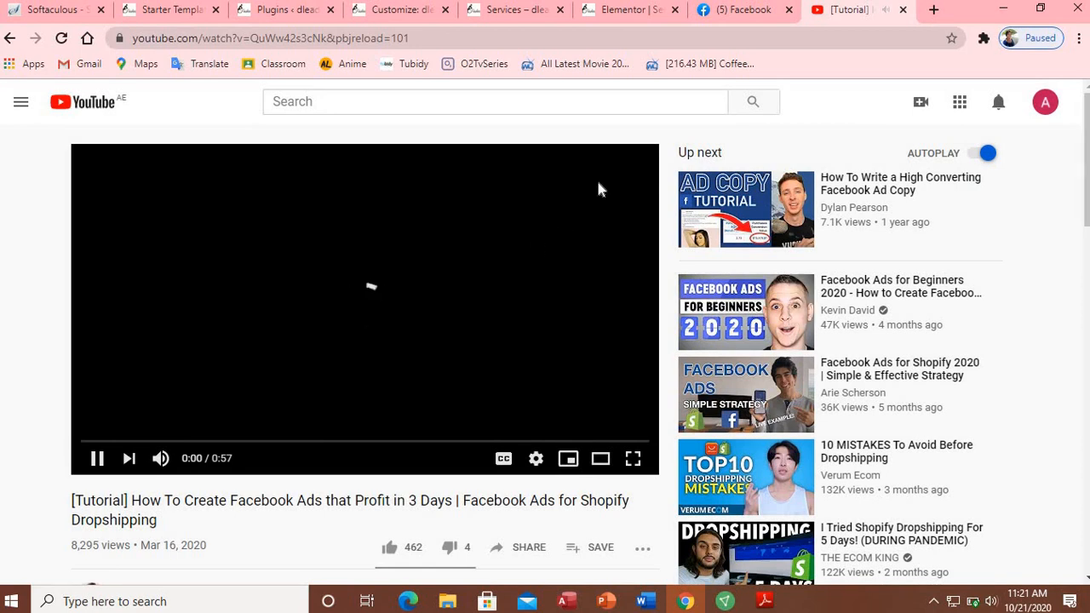
{"action": "left_click", "coordinate": [902, 9]}
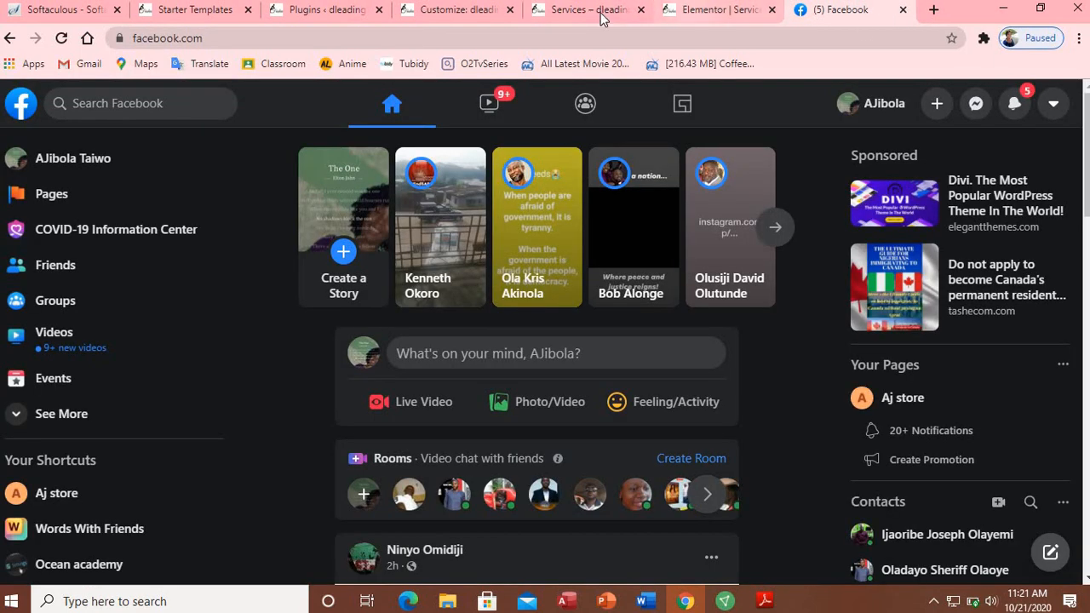
{"action": "left_click", "coordinate": [714, 10]}
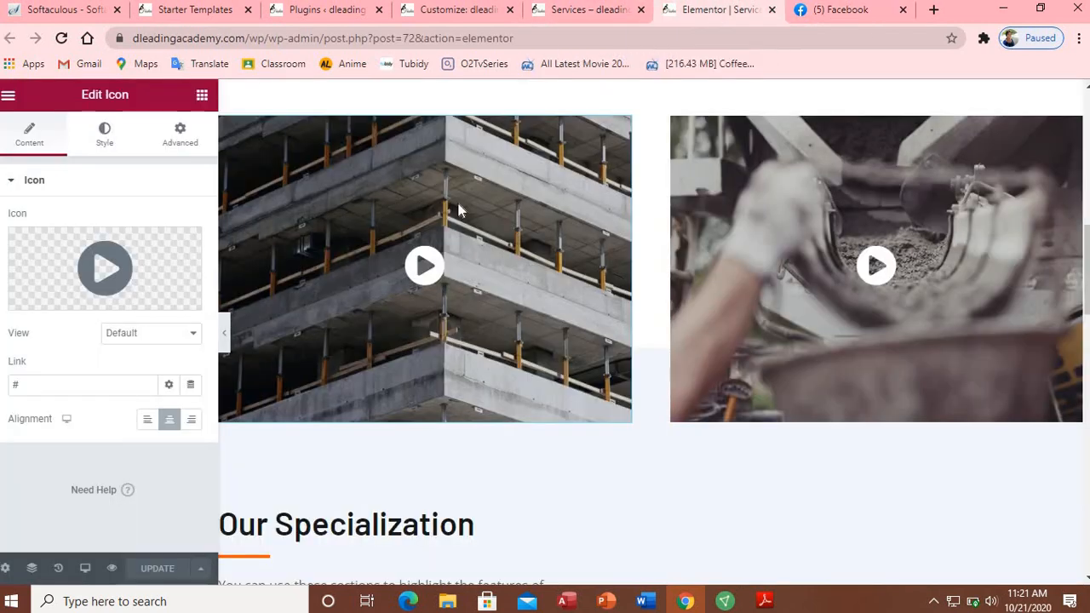
{"action": "left_click", "coordinate": [99, 380]}
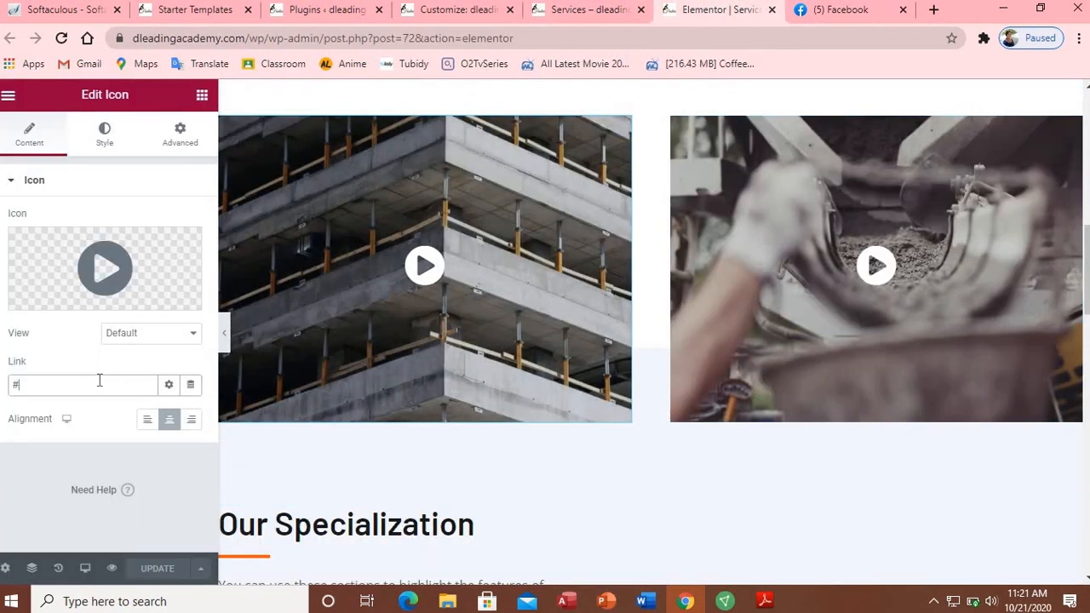
{"action": "key", "text": "BackSpace"}
{"action": "key", "text": "ctrl+v"}
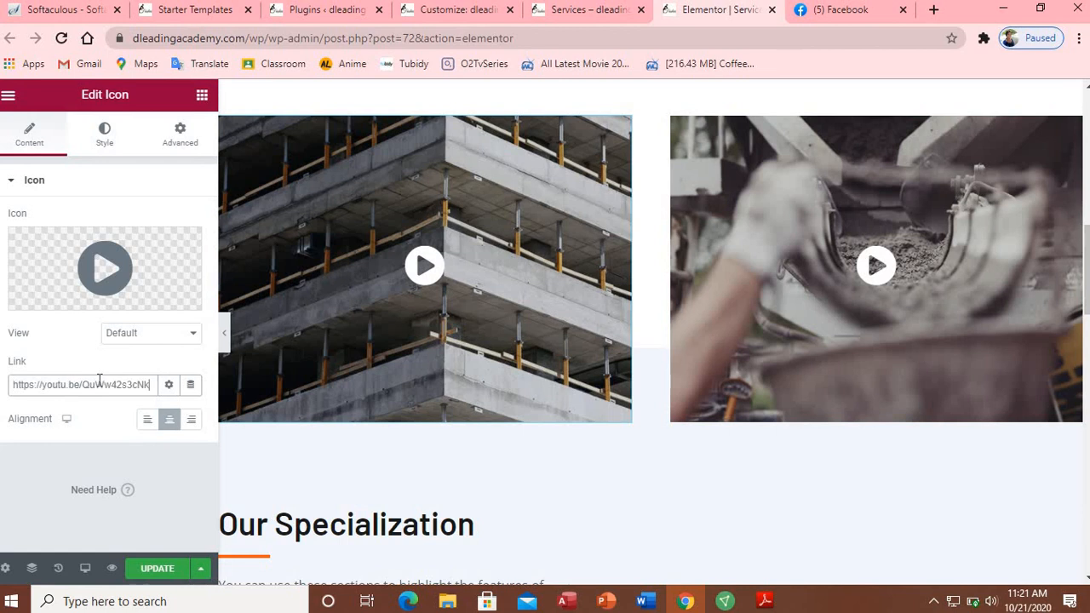
{"action": "left_click", "coordinate": [159, 572]}
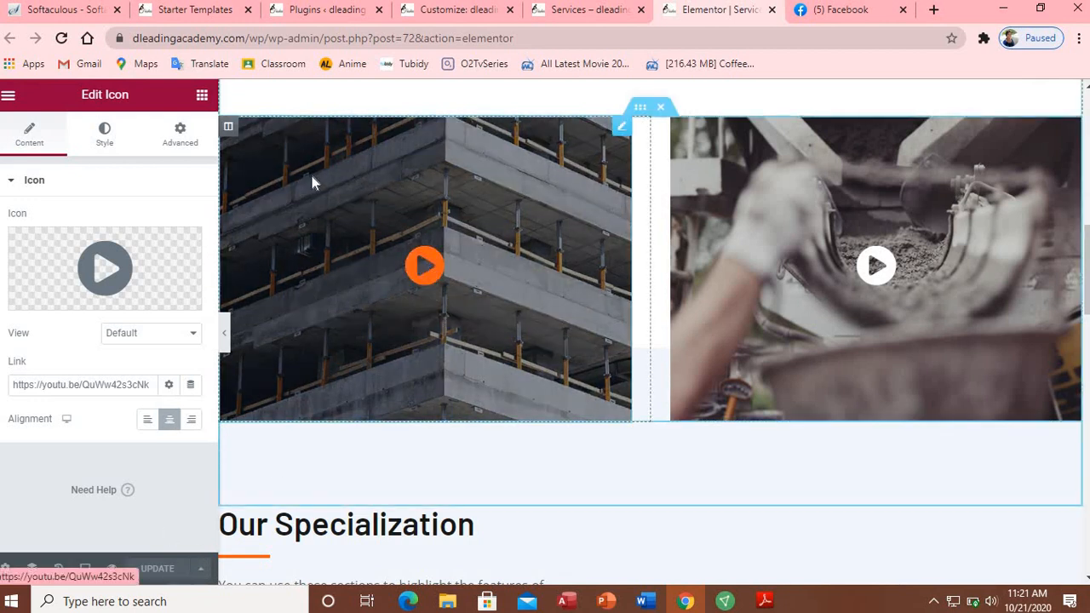
Step: Reload the live Services page and test the right video's play icon, which only jumps to the top
{"action": "left_click", "coordinate": [561, 10]}
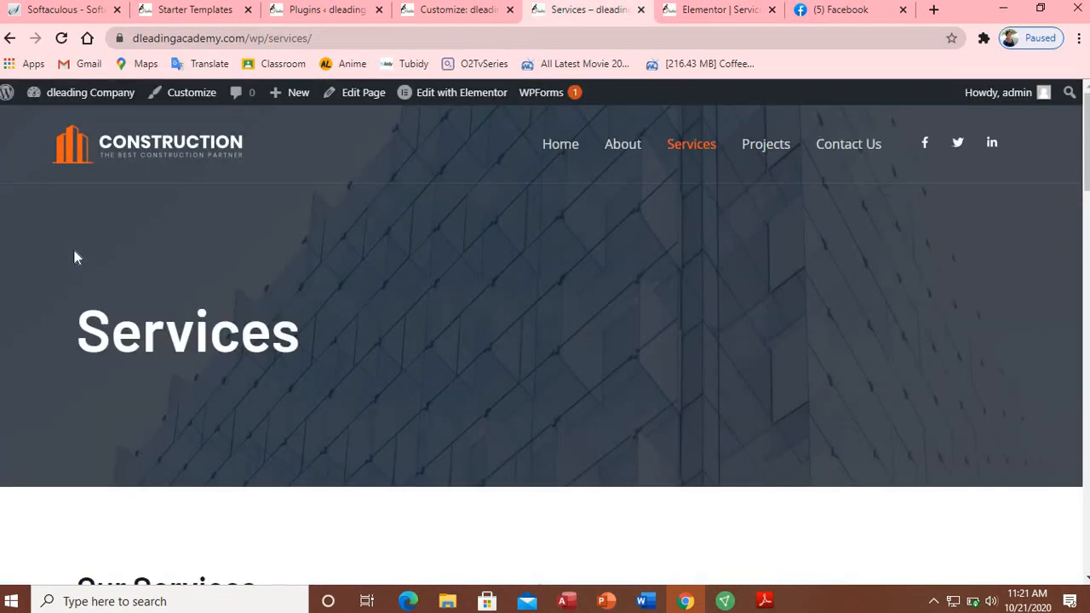
{"action": "left_click", "coordinate": [61, 38]}
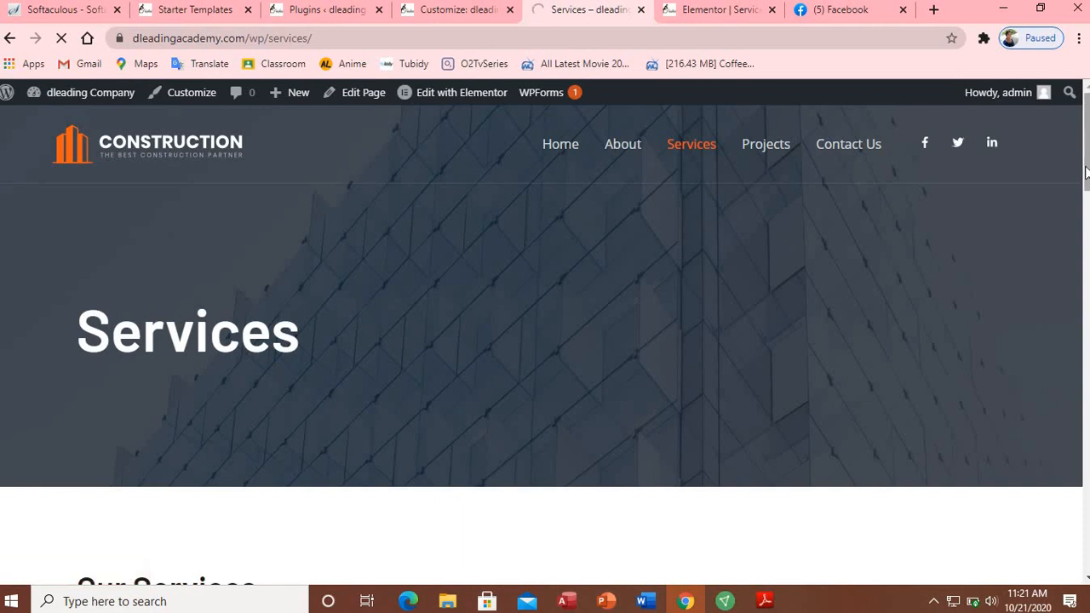
{"action": "scroll", "coordinate": [1081, 192], "scroll_direction": "down", "scroll_amount": 4}
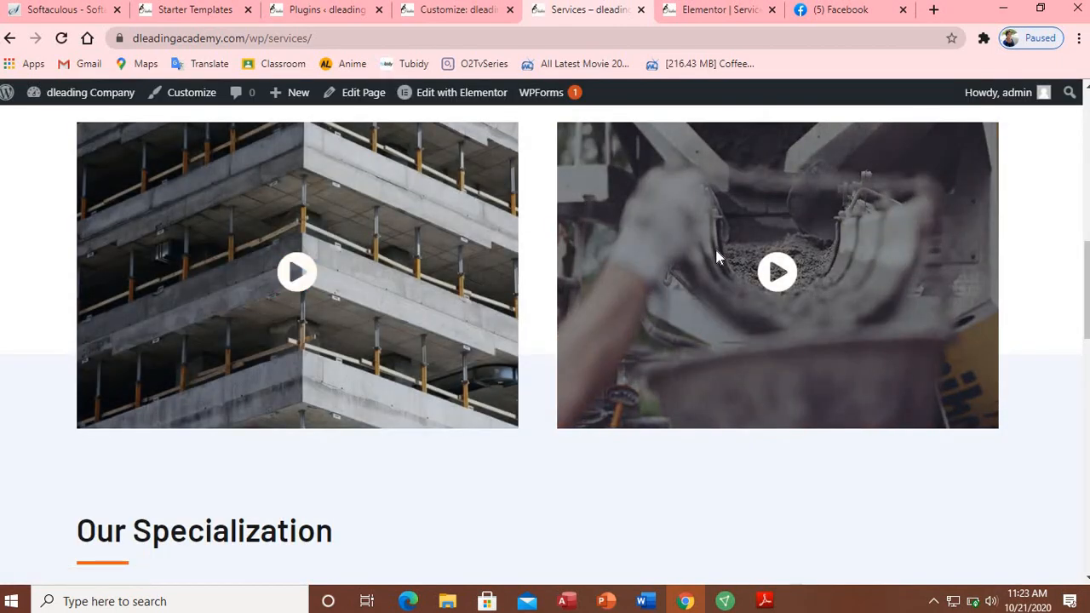
{"action": "left_click", "coordinate": [769, 268]}
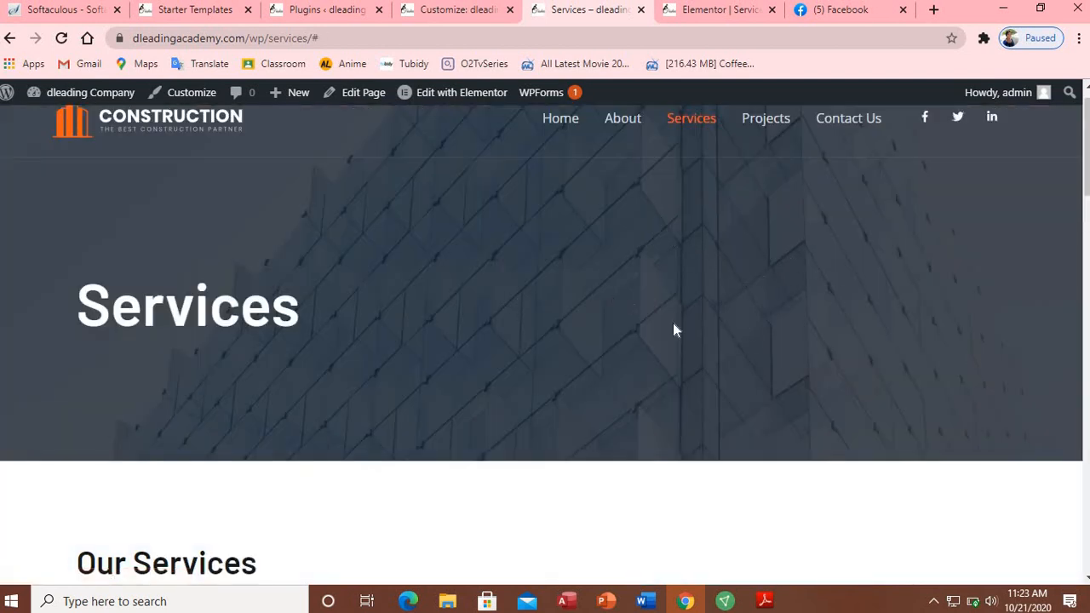
{"action": "scroll", "coordinate": [1073, 255], "scroll_direction": "down", "scroll_amount": 5}
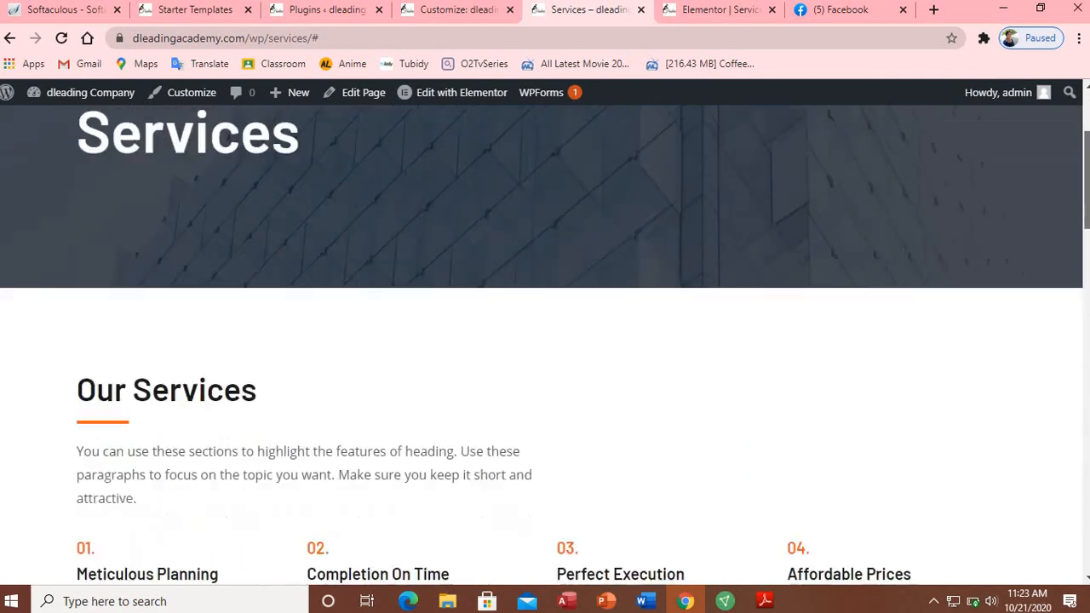
{"action": "scroll", "coordinate": [889, 303], "scroll_direction": "down", "scroll_amount": 4}
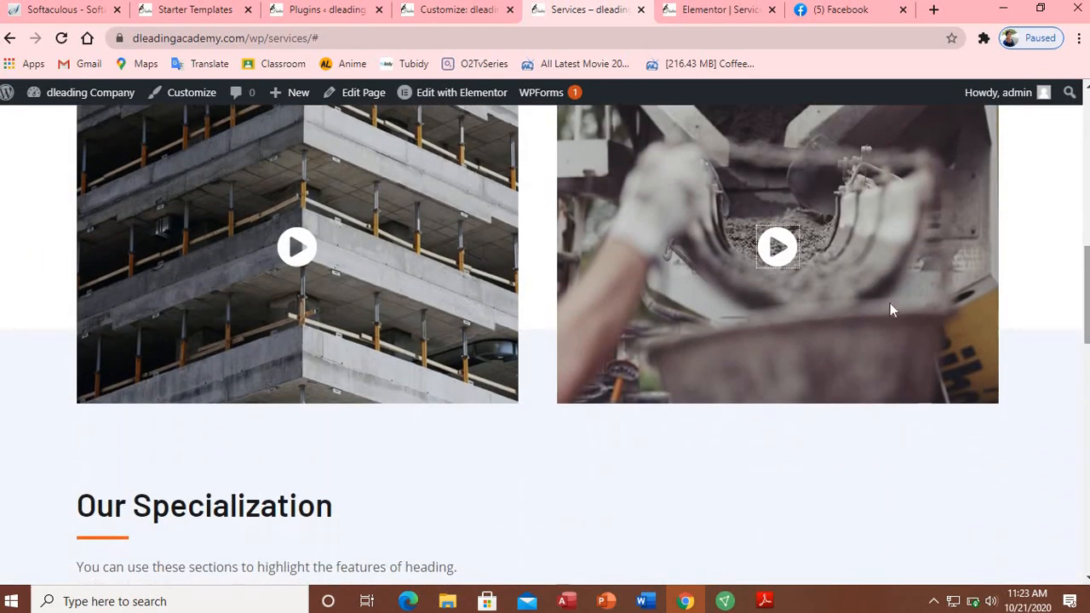
Step: Retry the right play icon, confirm the left one opens the YouTube tutorial, then return to Services
{"action": "left_click", "coordinate": [779, 256]}
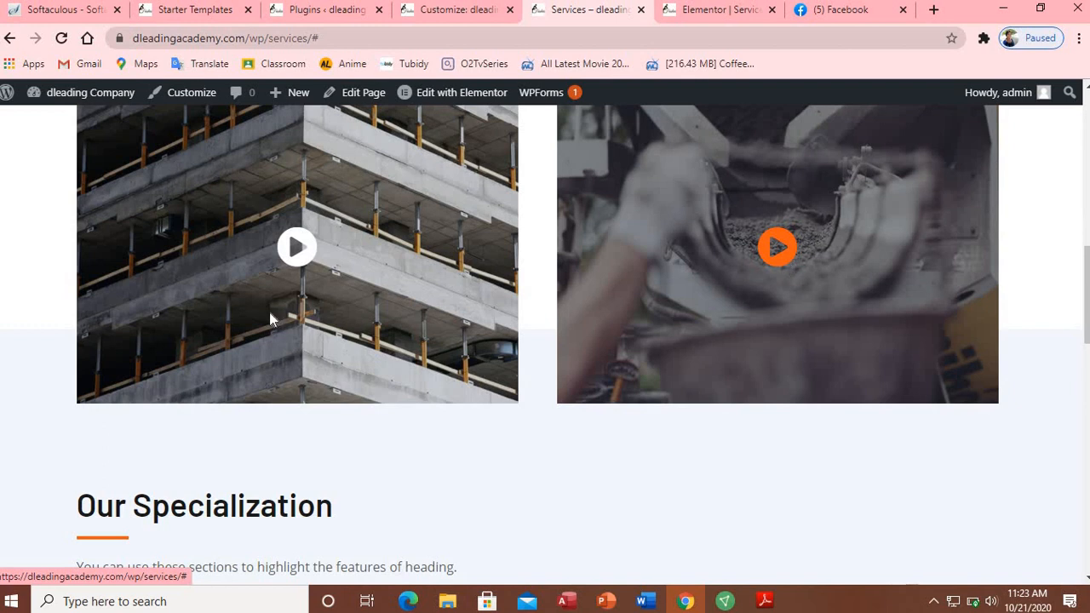
{"action": "left_click", "coordinate": [294, 249]}
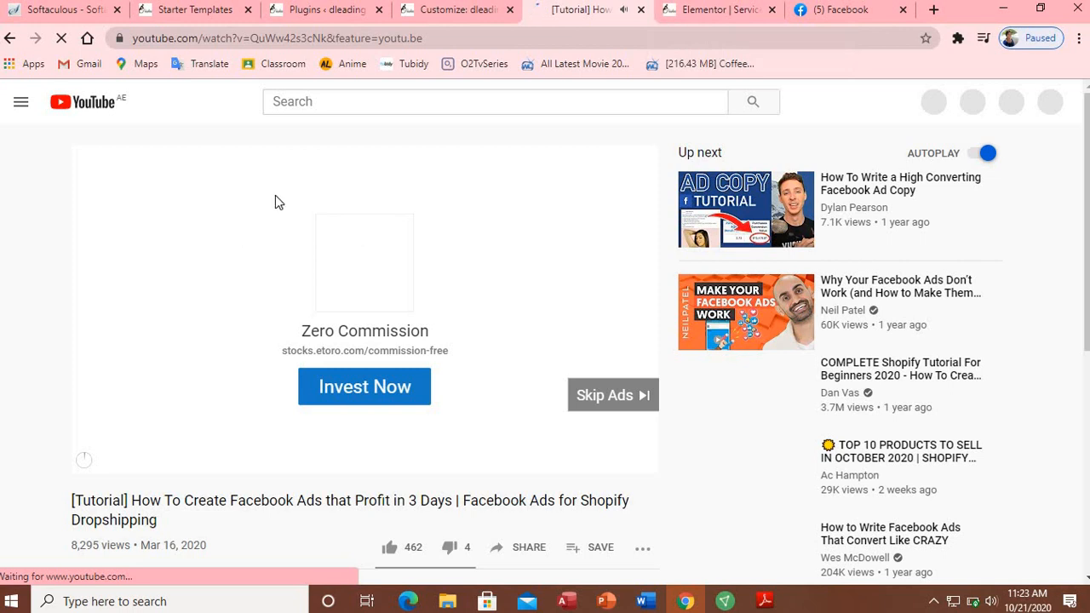
{"action": "left_click", "coordinate": [9, 38]}
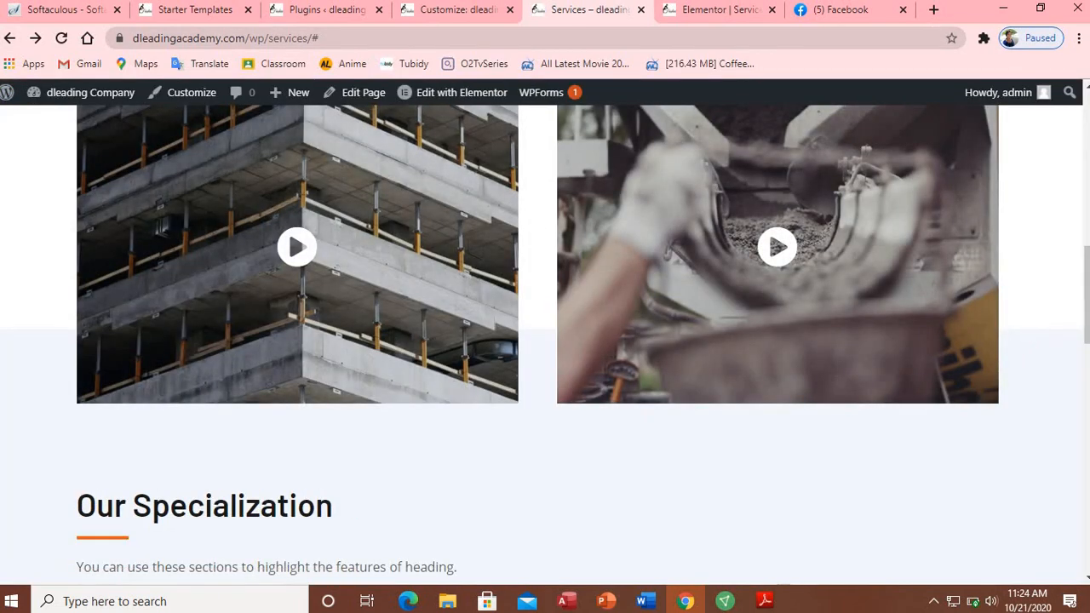
{"action": "left_click_drag", "start_coordinate": [1087, 297], "coordinate": [1087, 152]}
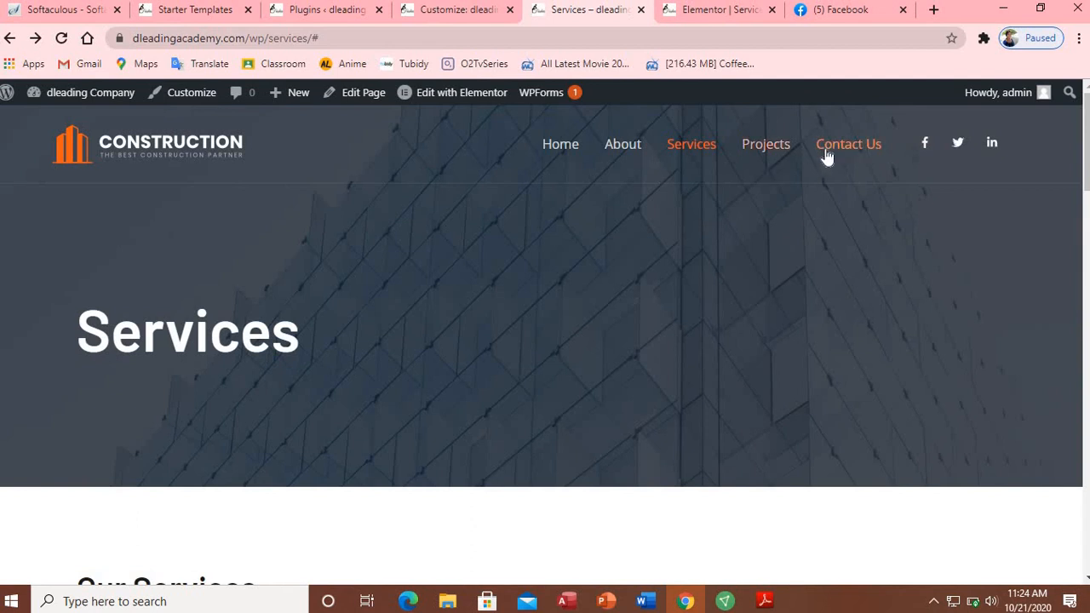